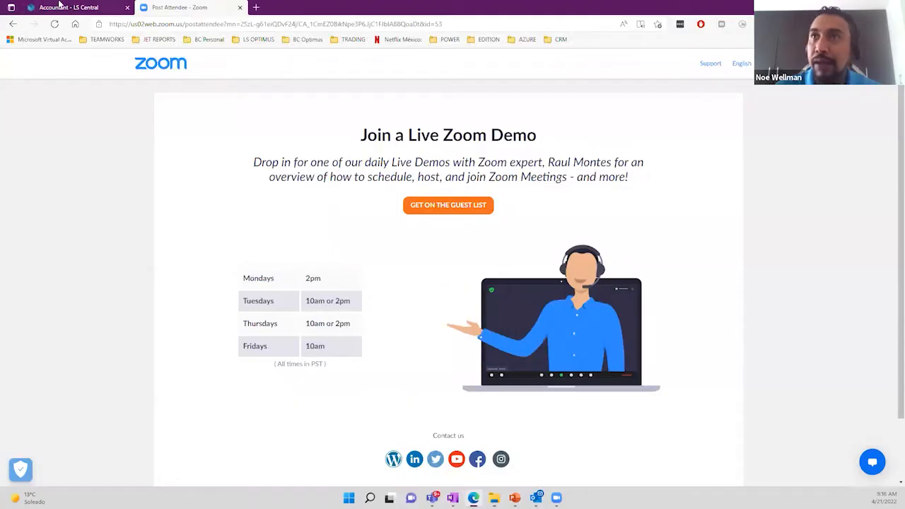
Switch to LS Central in the browser and dismiss the data classification notification on the Accountant home page.
left_click(62, 5)
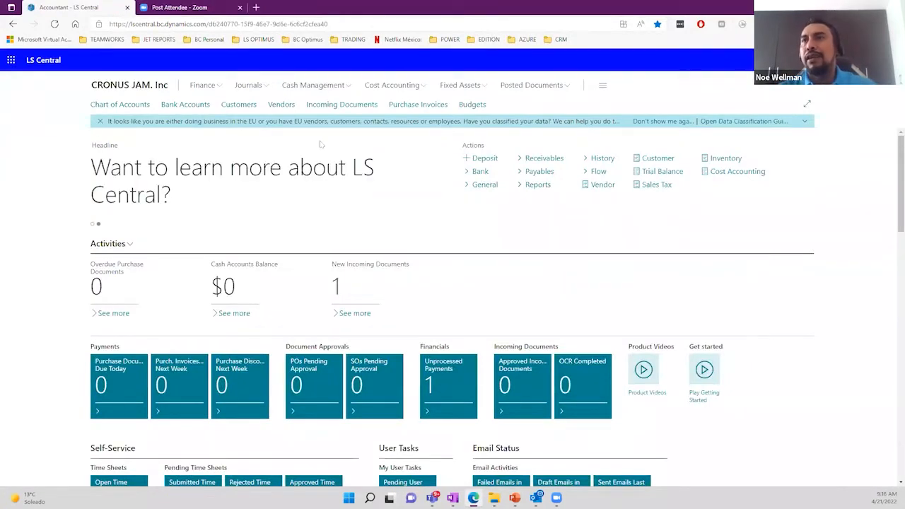
left_click_drag(244, 121, 355, 141)
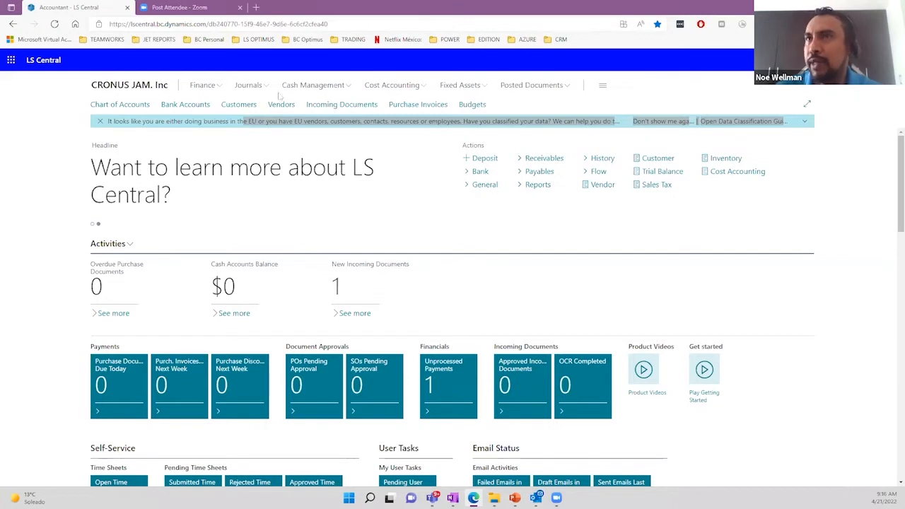
left_click(100, 121)
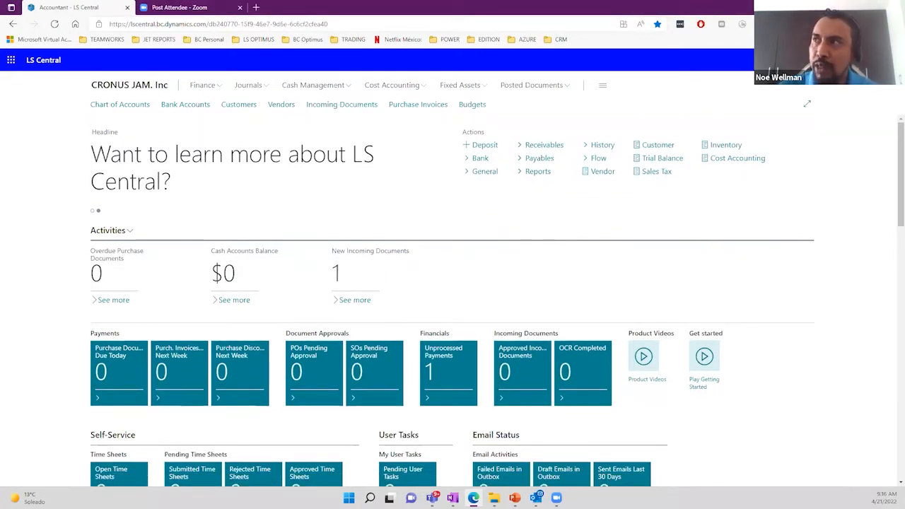
key("alt+q")
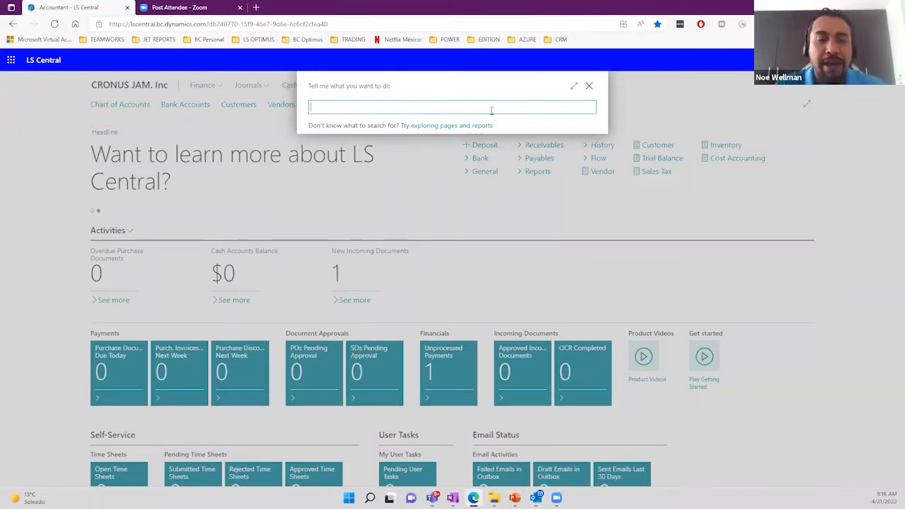
type("at")
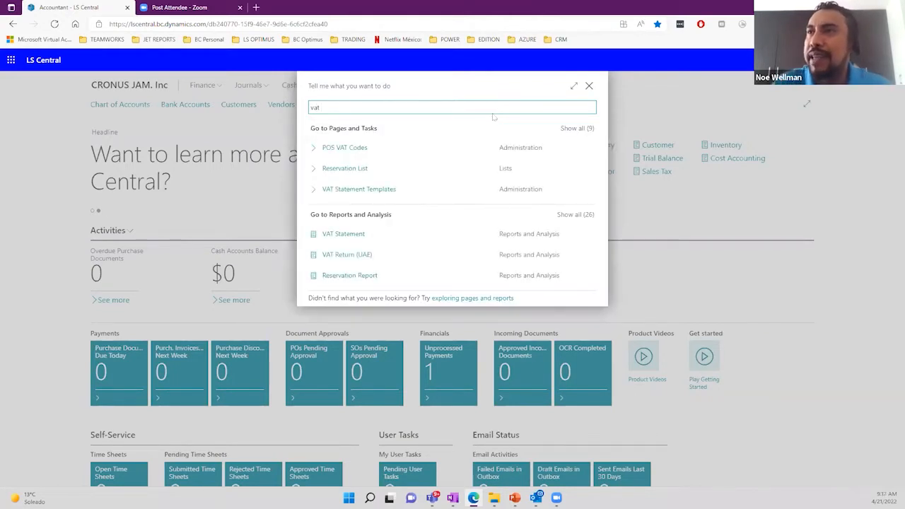
left_click(362, 188)
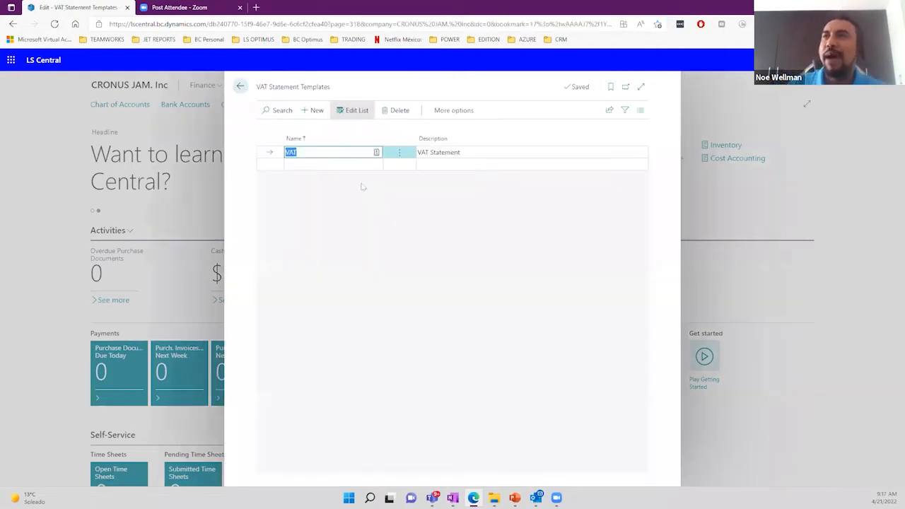
left_click(749, 114)
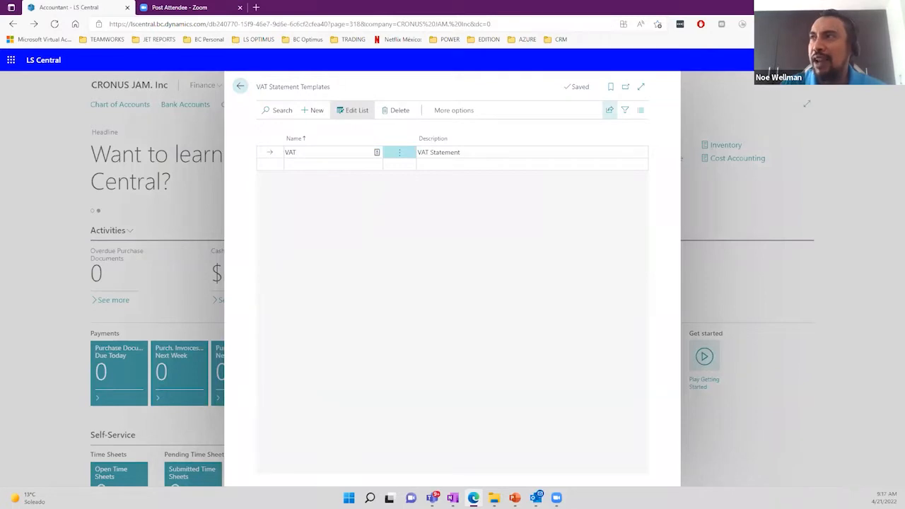
key("alt+q")
type("vat ")
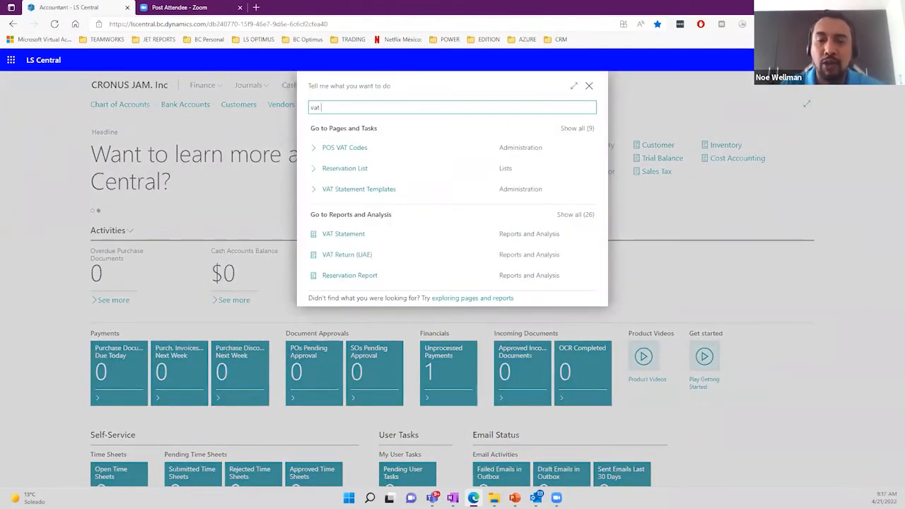
type("stat")
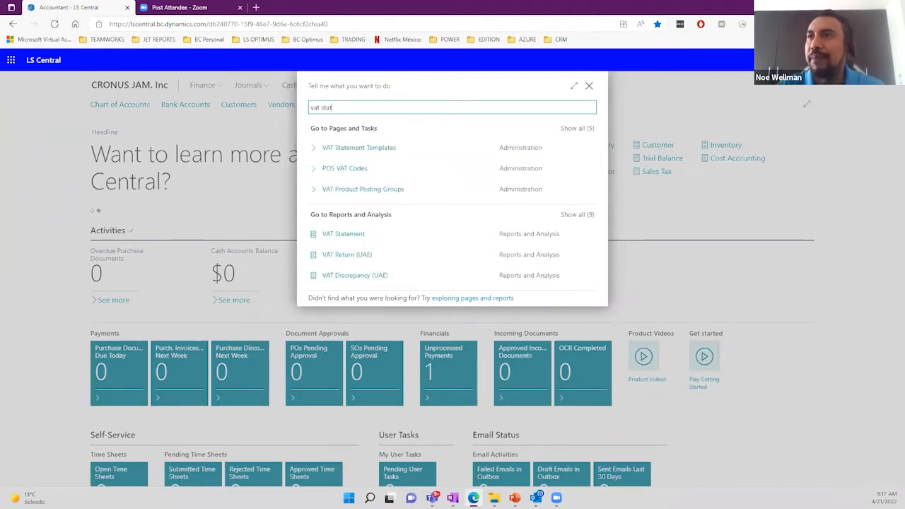
left_click(577, 128)
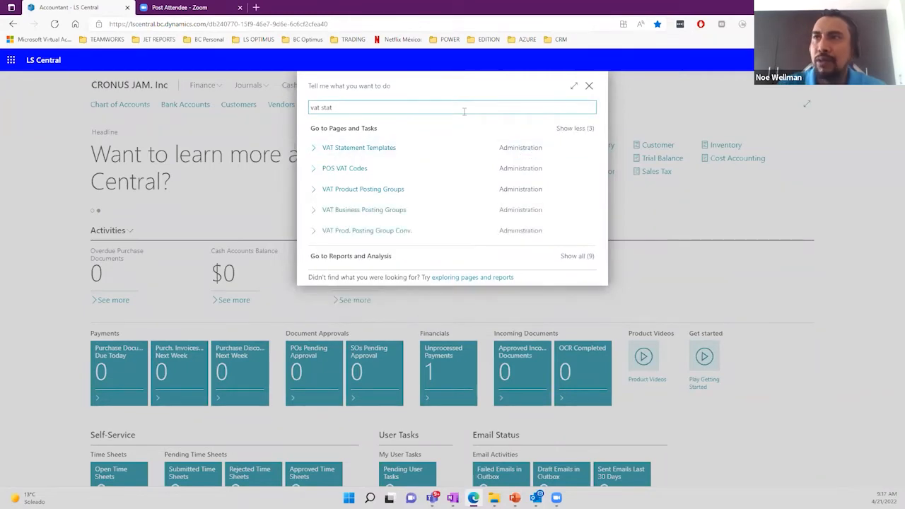
Search for "tax statement", open the Tax Statements page and preview the DEFAULT statement.
triple_click(312, 112)
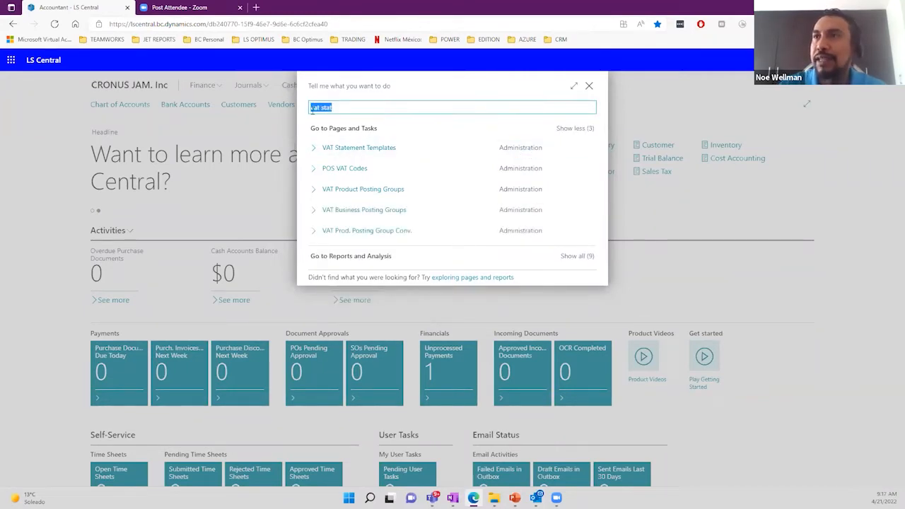
type("tax statement")
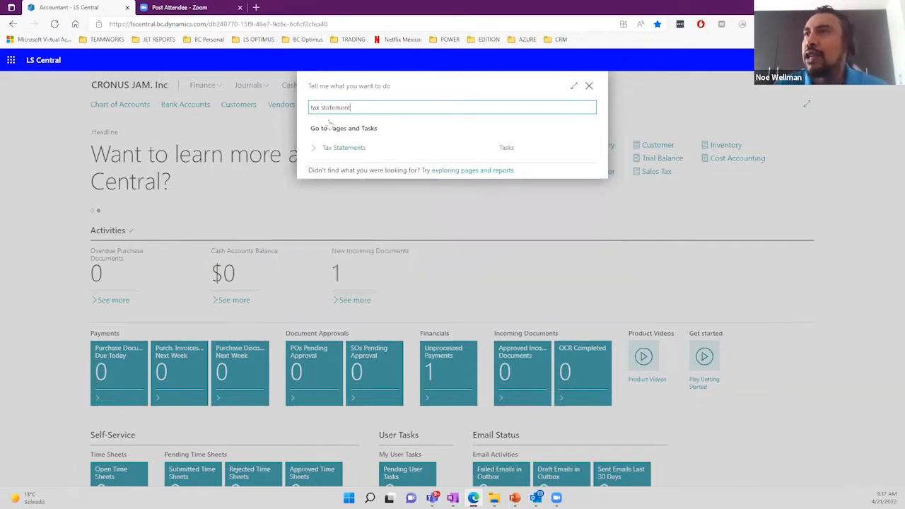
left_click(327, 151)
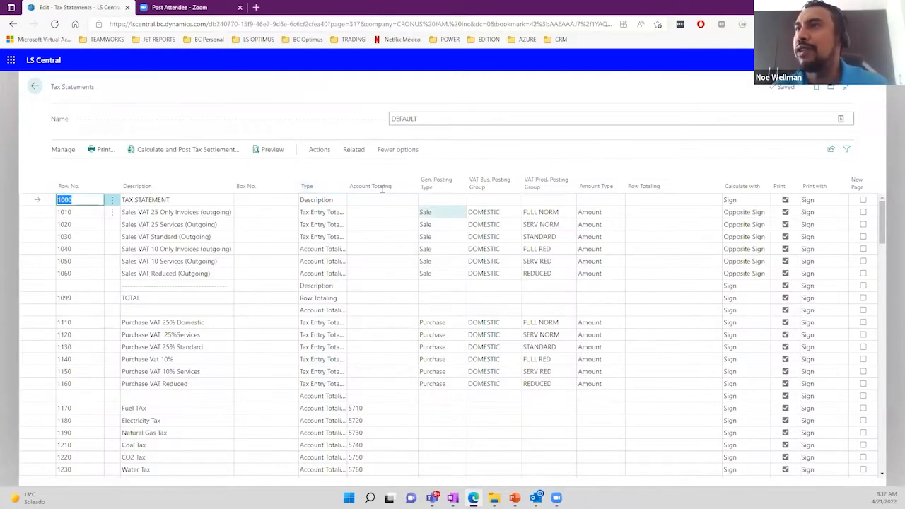
left_click(271, 147)
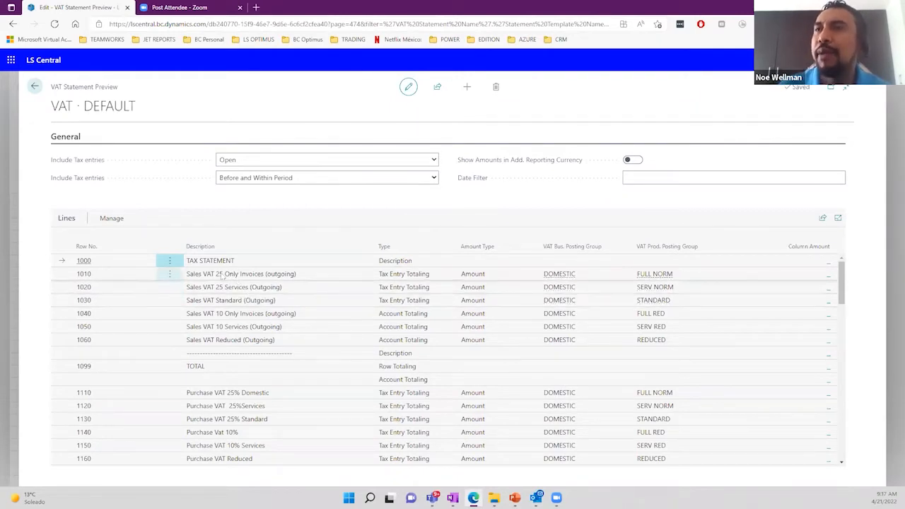
Examine the sales, purchase and energy tax lines of the VAT statement preview, including their types and posting groups.
left_click(226, 275)
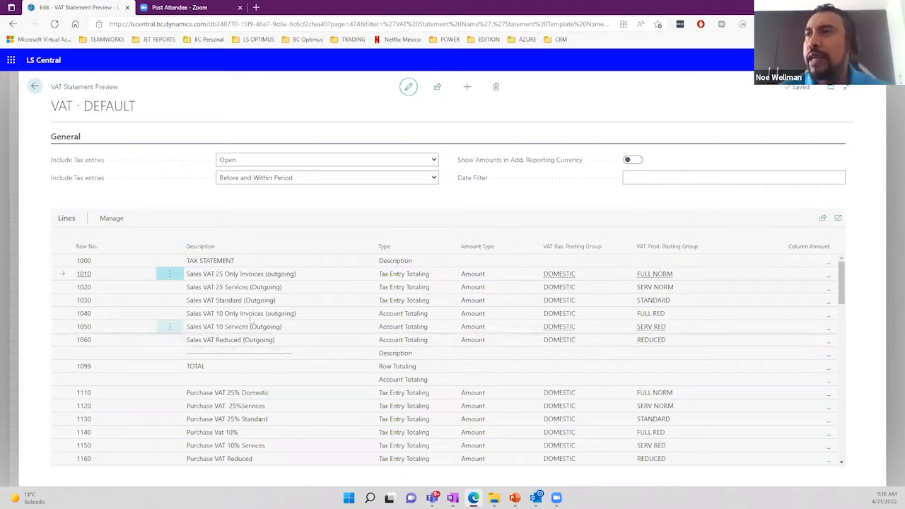
scroll(233, 325, "down", 2)
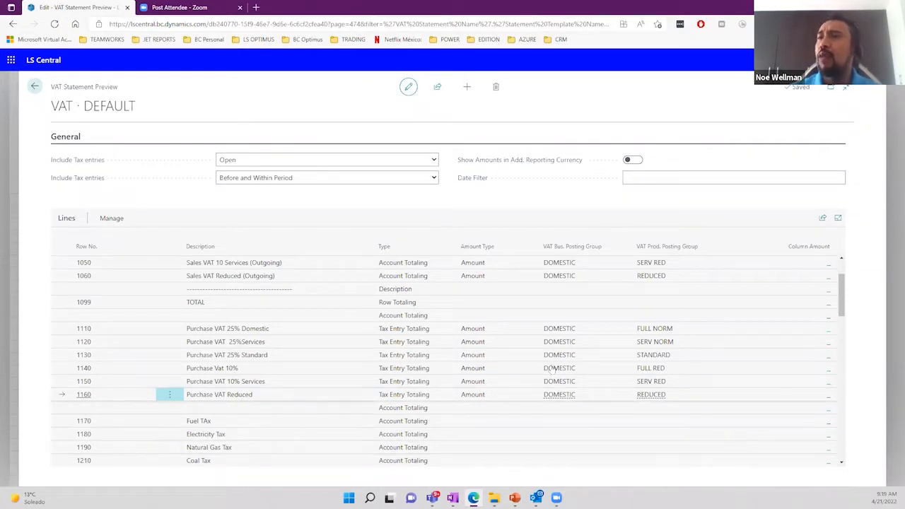
scroll(277, 346, "up", 2)
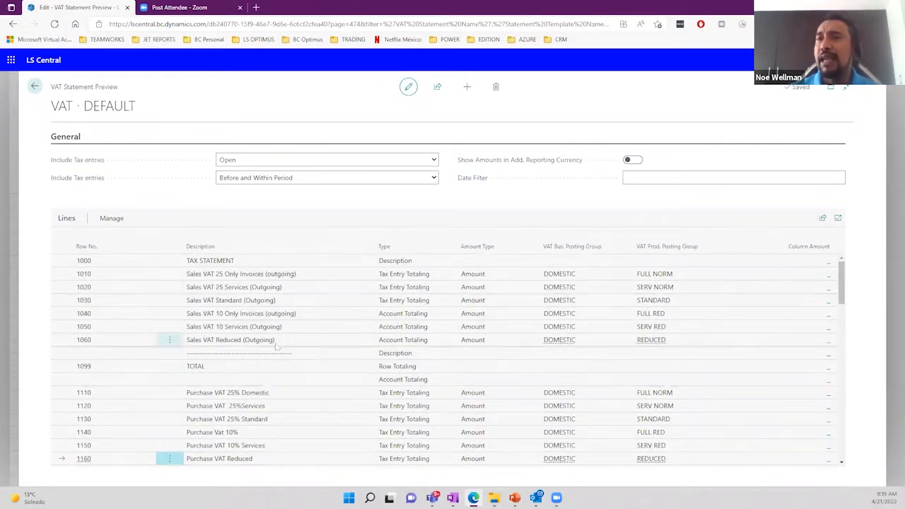
scroll(277, 346, "down", 2)
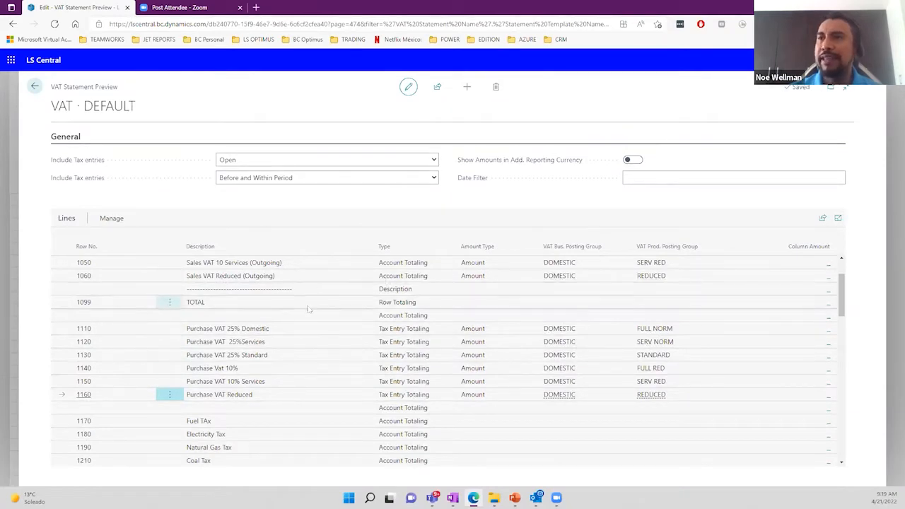
scroll(291, 354, "down", 5)
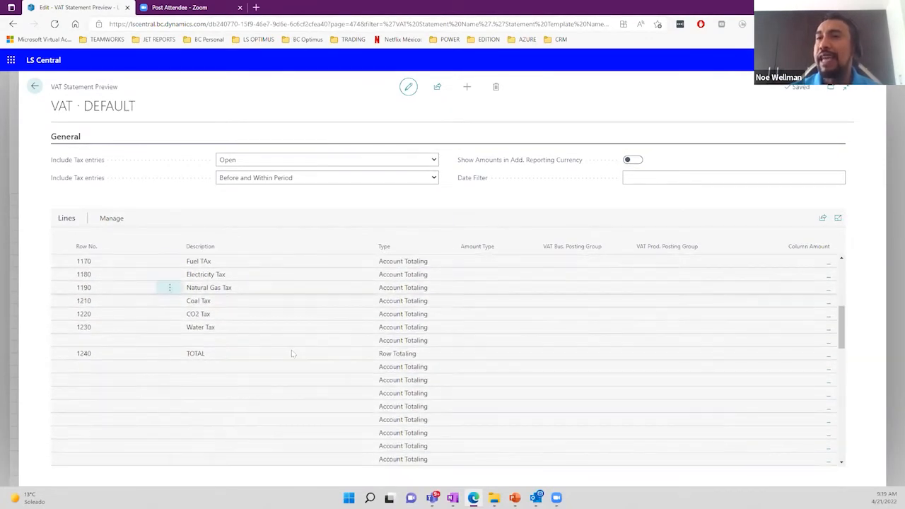
scroll(291, 354, "up", 2)
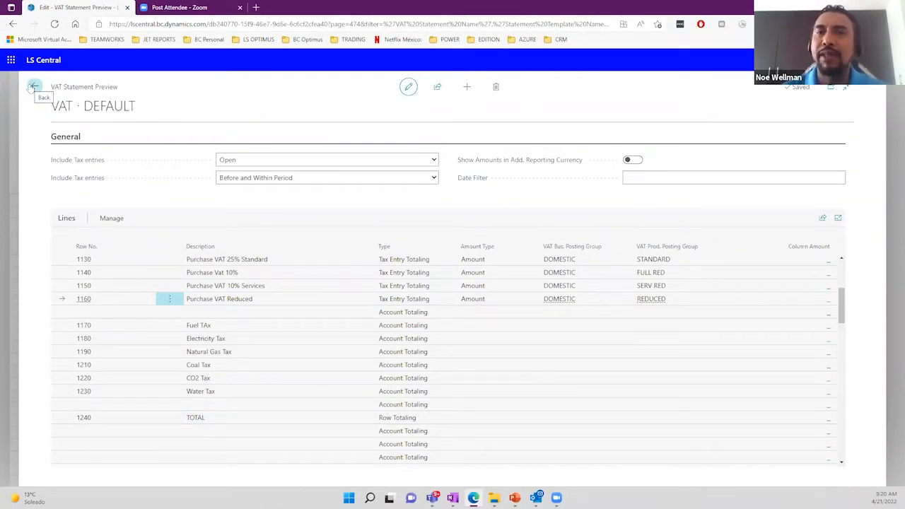
Leave the preview and the Tax Statements page, search for "vat produ" and open VAT Product Posting Groups.
left_click(34, 85)
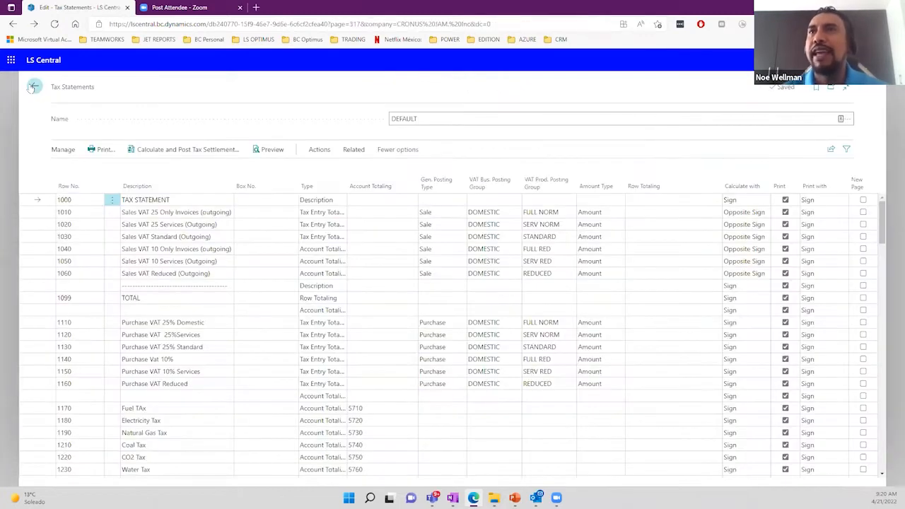
left_click(35, 86)
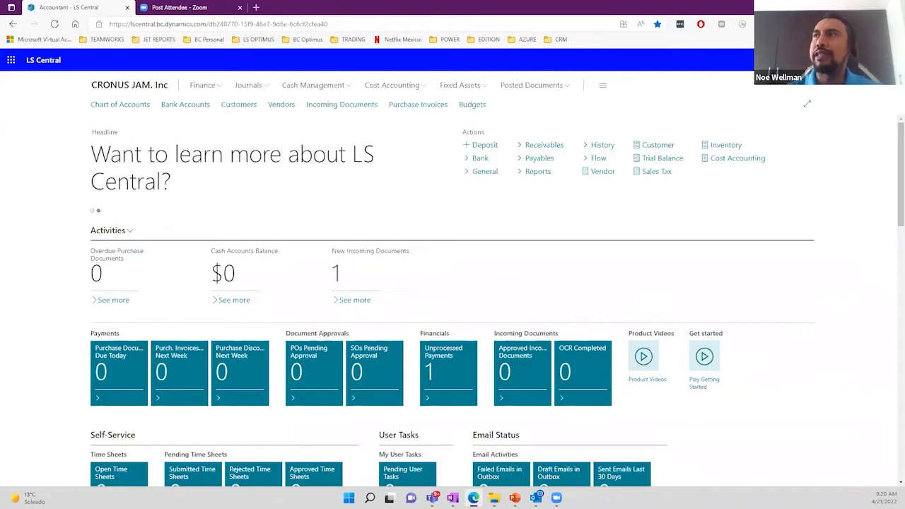
key("alt+q")
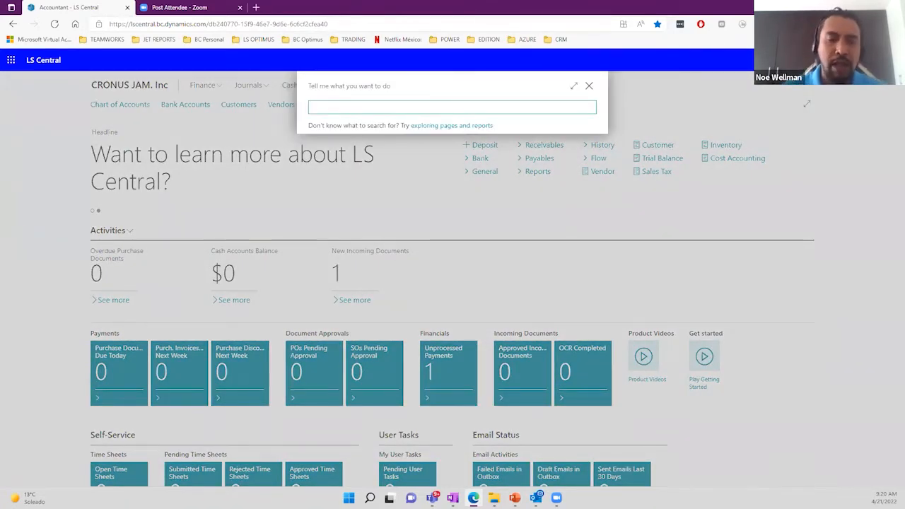
type("vat")
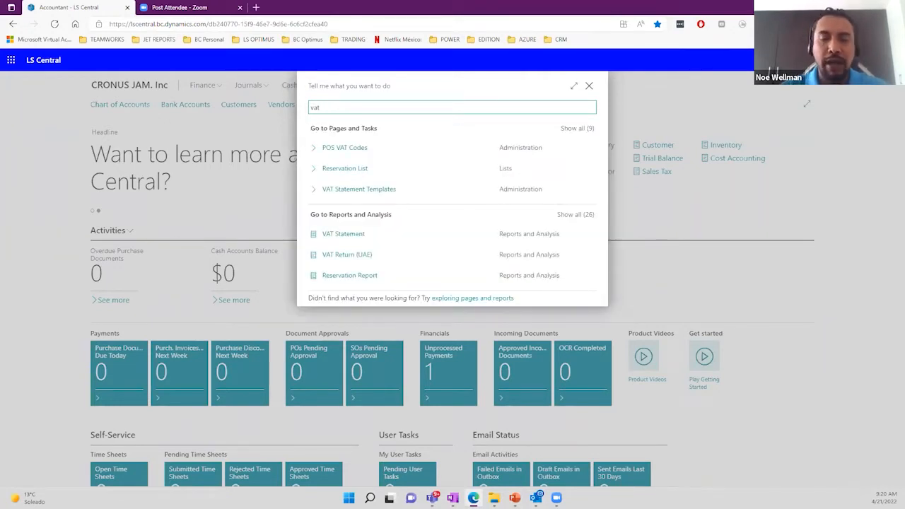
type(" produ")
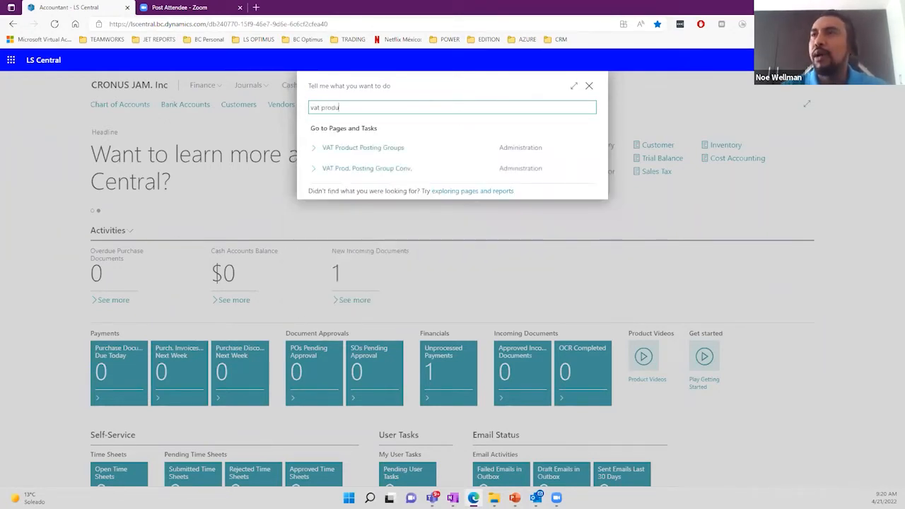
left_click(374, 150)
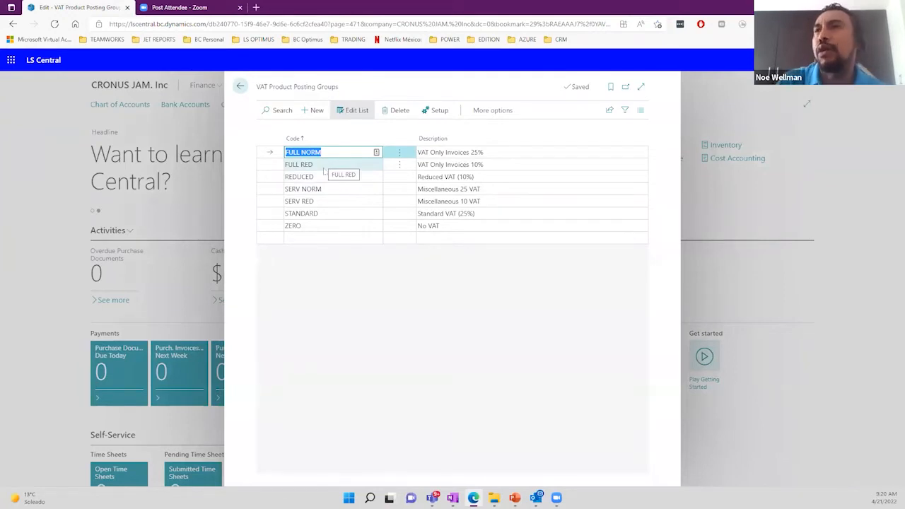
Review the VAT product posting group codes and descriptions, from FULL NORM and FULL RED through SERV NORM and STANDARD to ZERO.
left_click(331, 190)
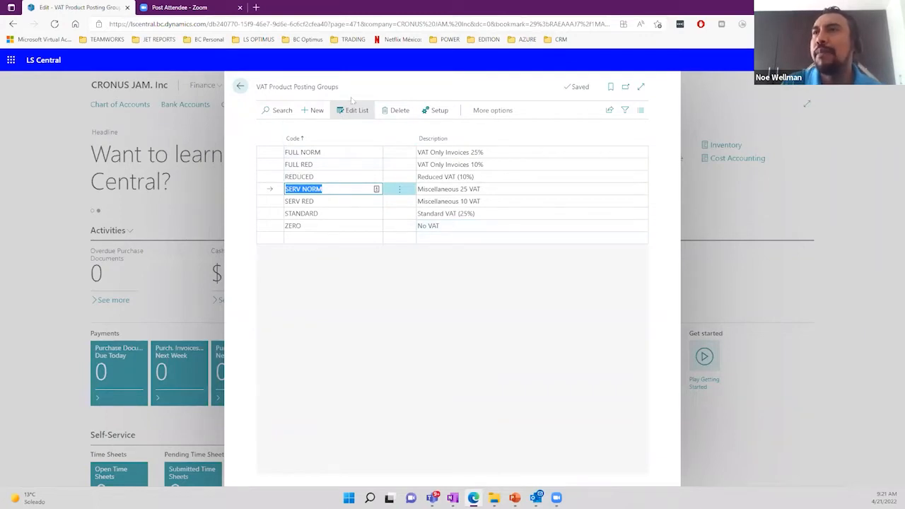
left_click_drag(339, 86, 256, 85)
left_click(258, 86)
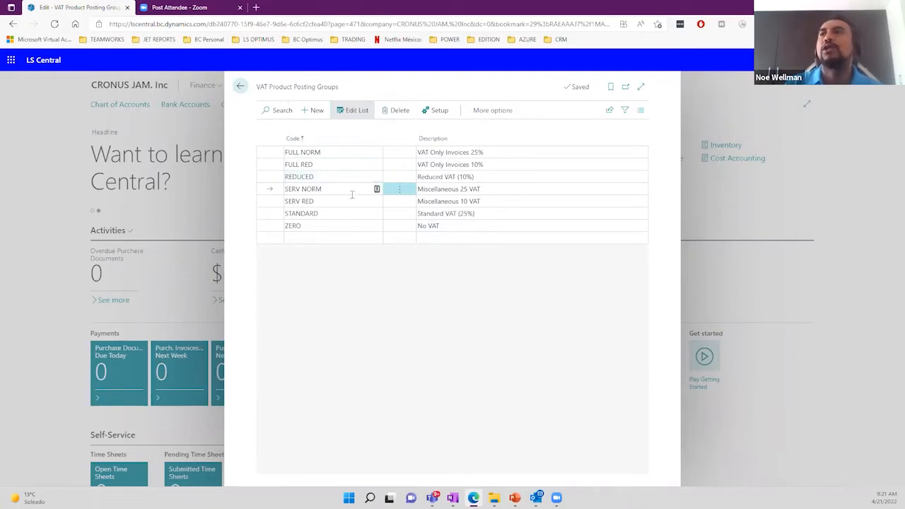
left_click(325, 226)
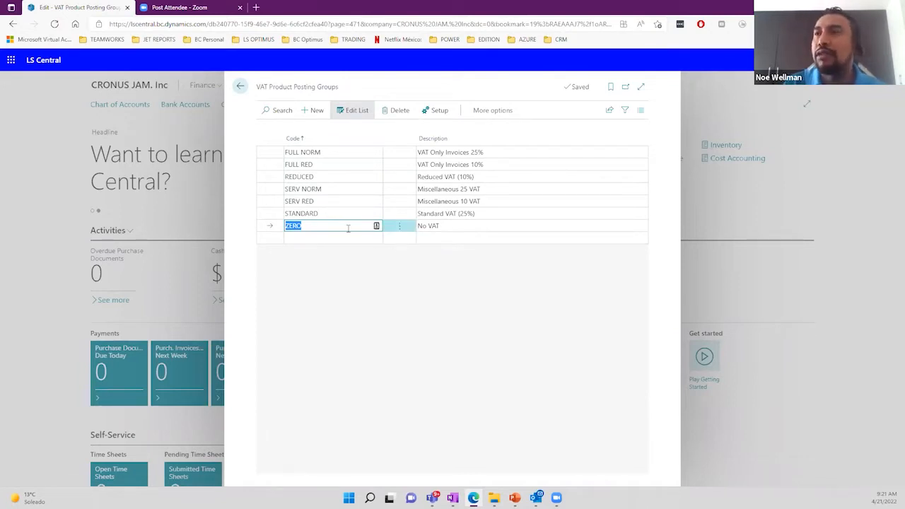
left_click(327, 153)
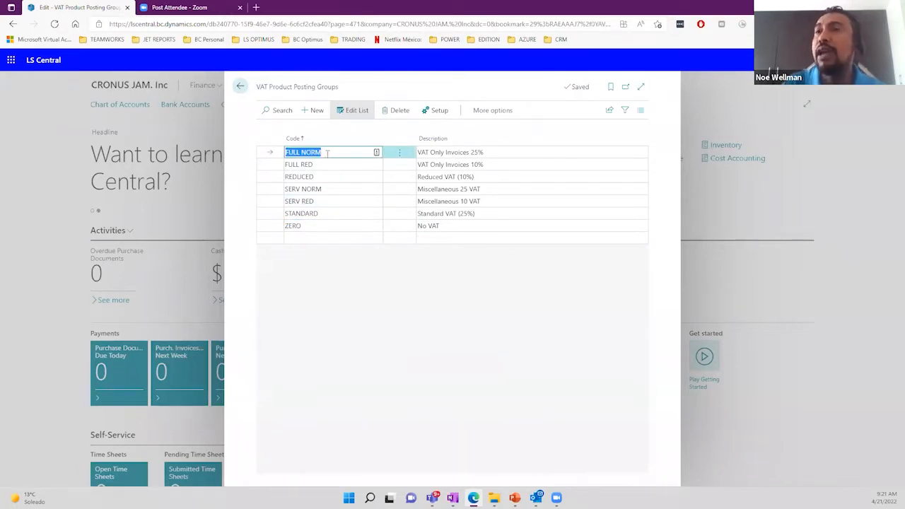
left_click(334, 189)
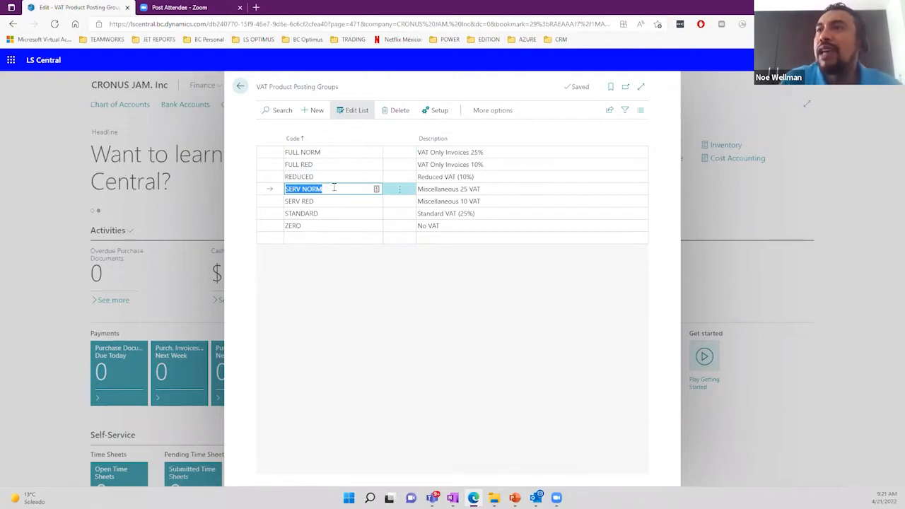
left_click(339, 212)
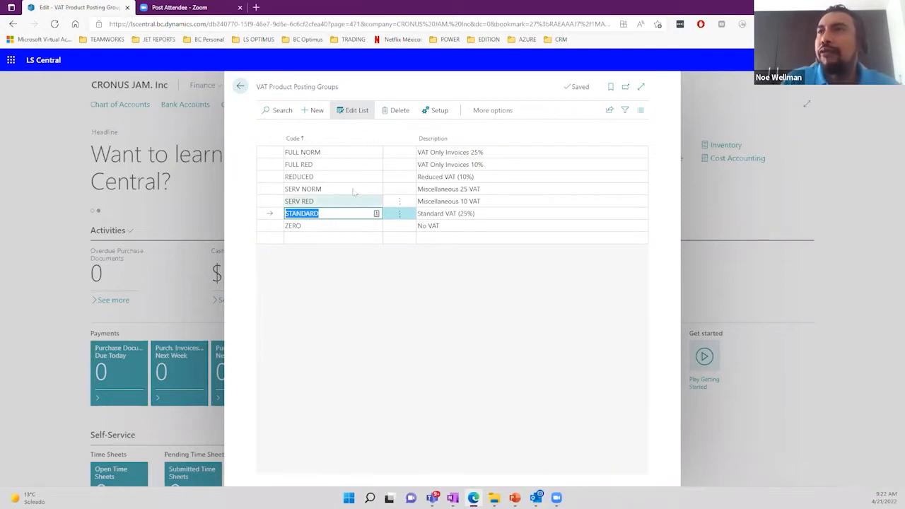
left_click(333, 164)
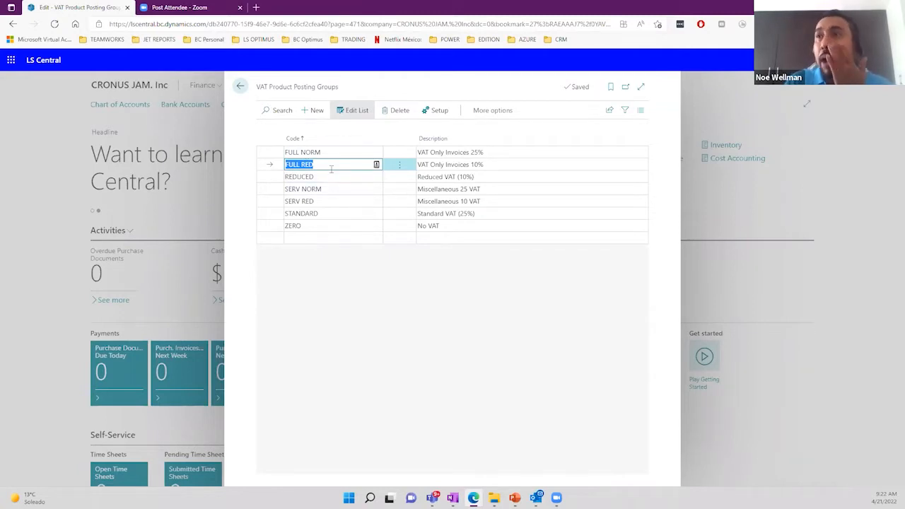
left_click(489, 168)
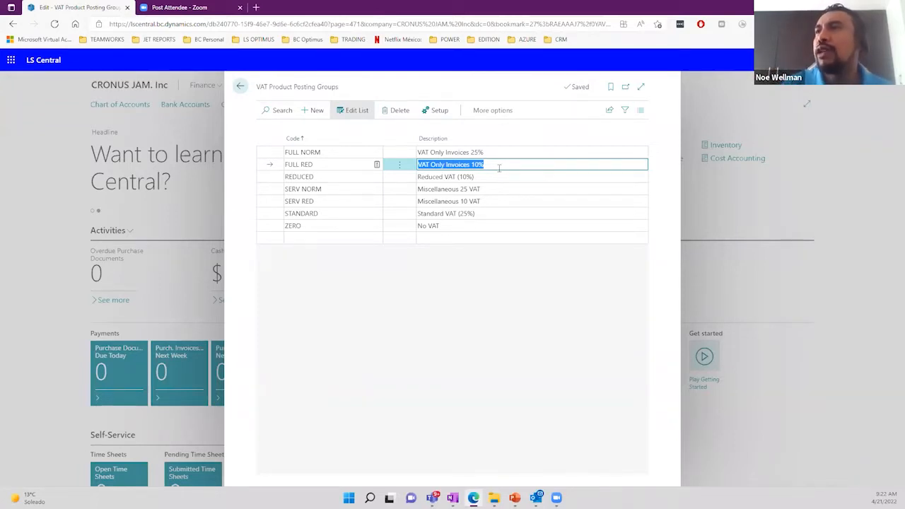
left_click(324, 179)
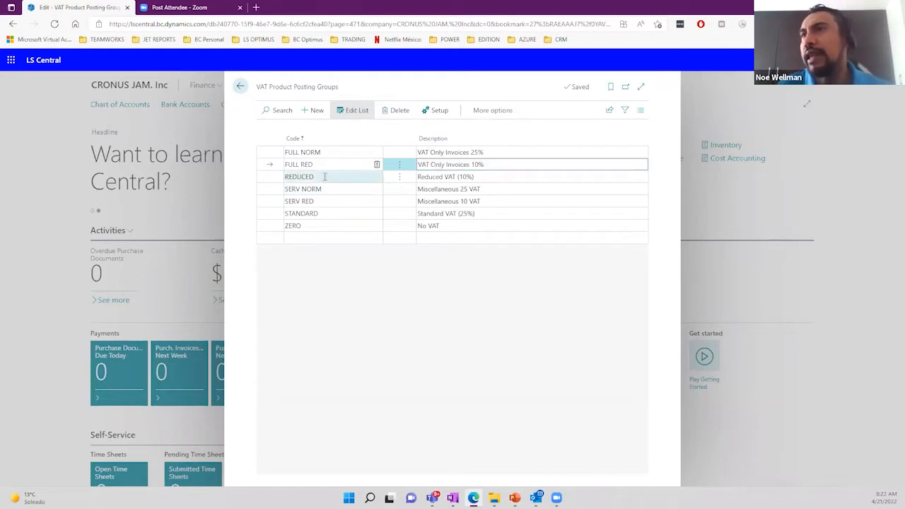
Review the ZERO, STANDARD, SERV RED and SERV NORM codes on the VAT Product Posting Groups page.
left_click(329, 226)
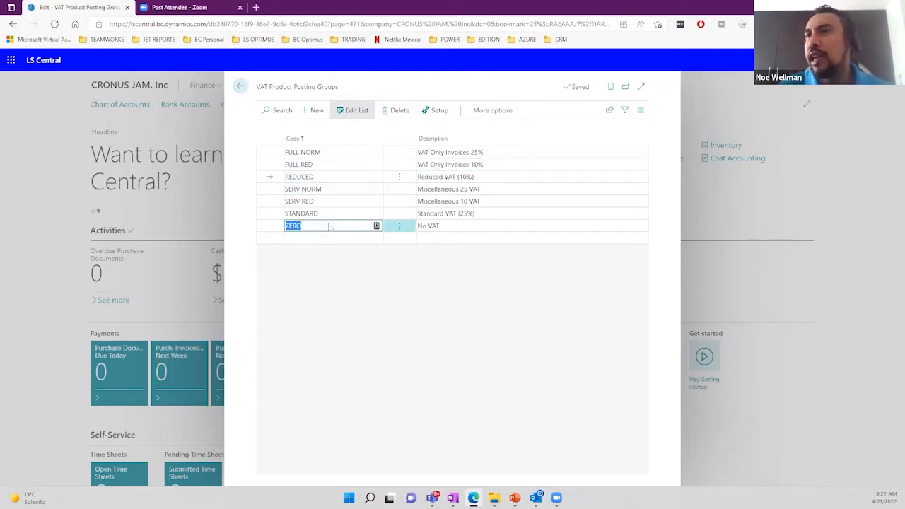
left_click(325, 213)
left_click(323, 202)
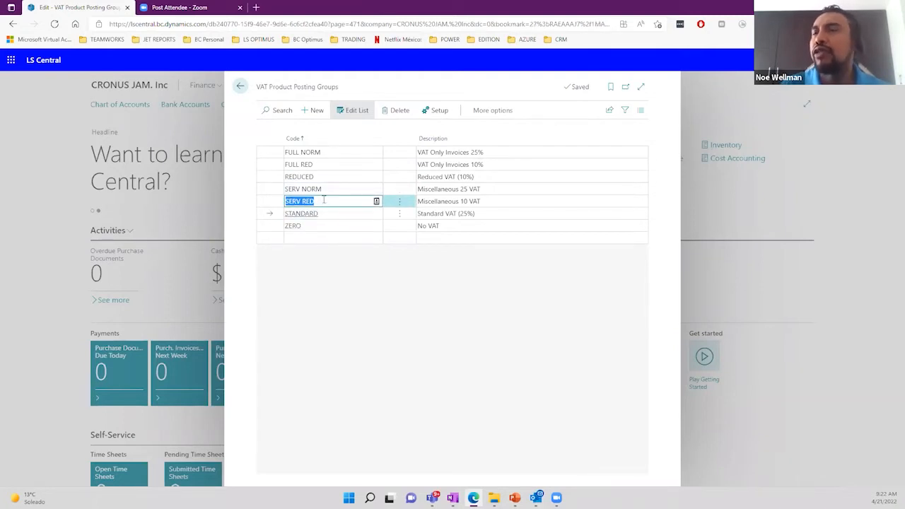
left_click(327, 191)
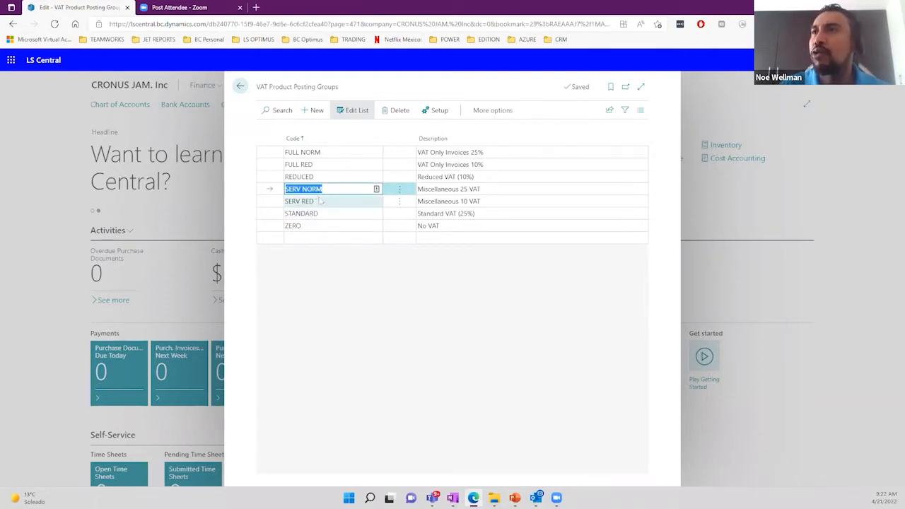
left_click(319, 201)
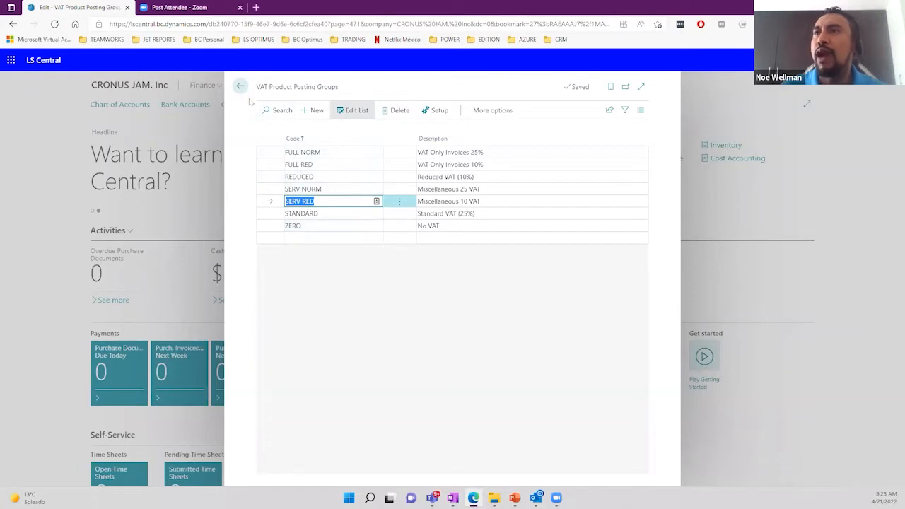
left_click_drag(256, 90, 344, 95)
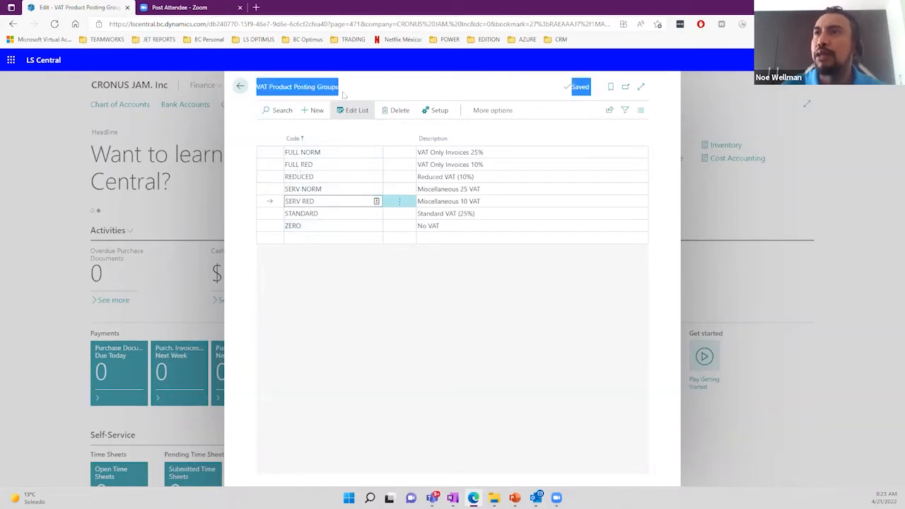
left_click(344, 95)
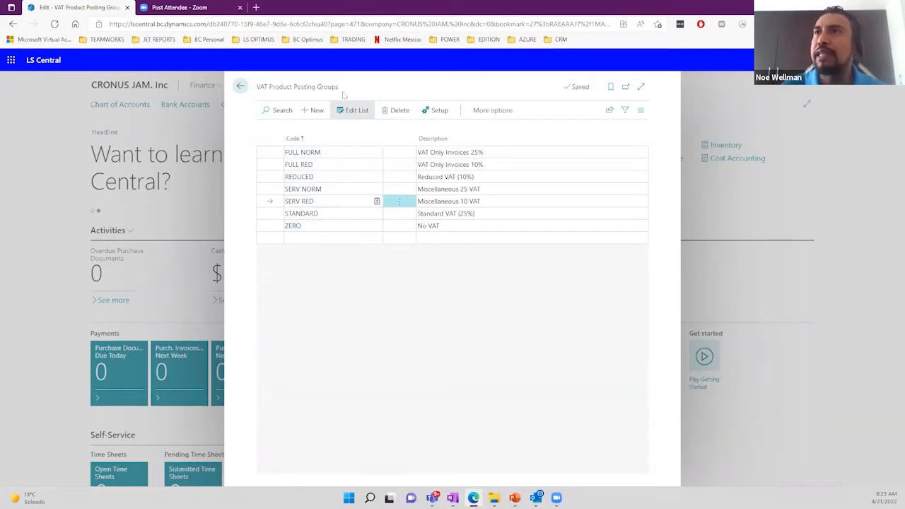
Leave VAT Product Posting Groups, search for "items" and open the Items list.
left_click(240, 86)
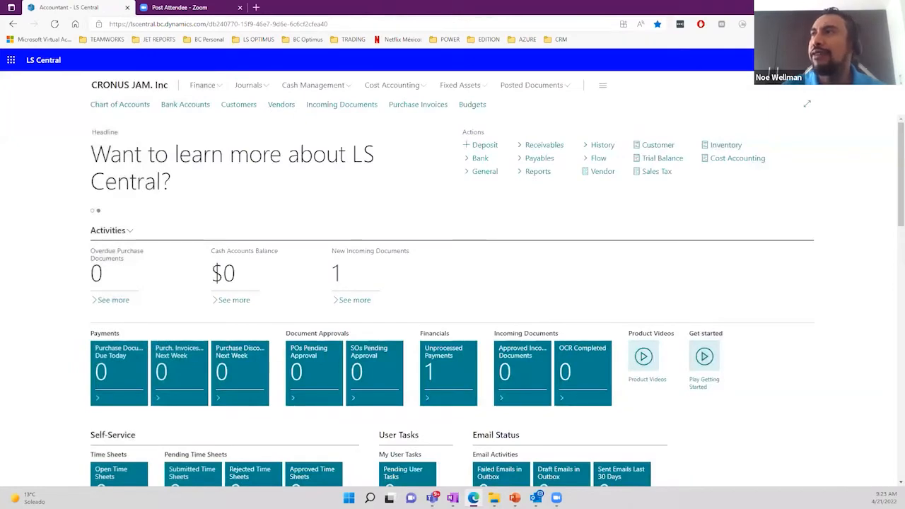
key("alt+q")
type("items")
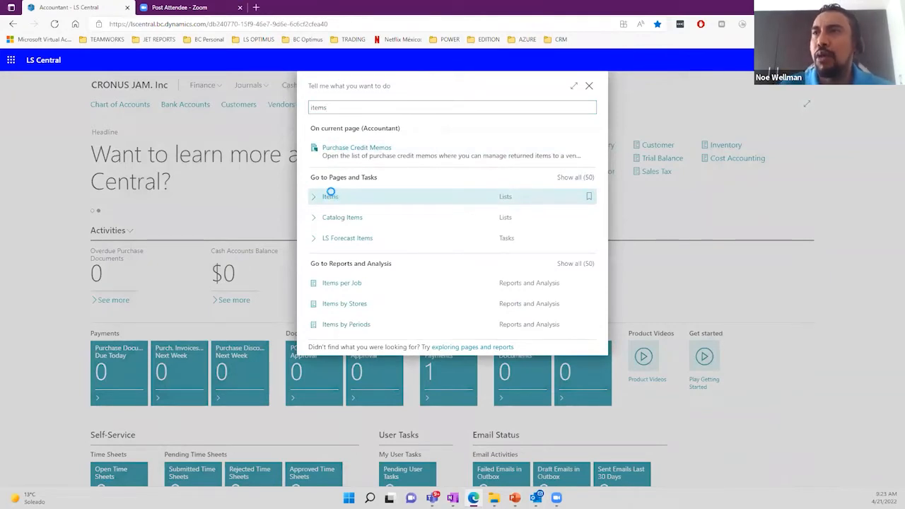
left_click(332, 196)
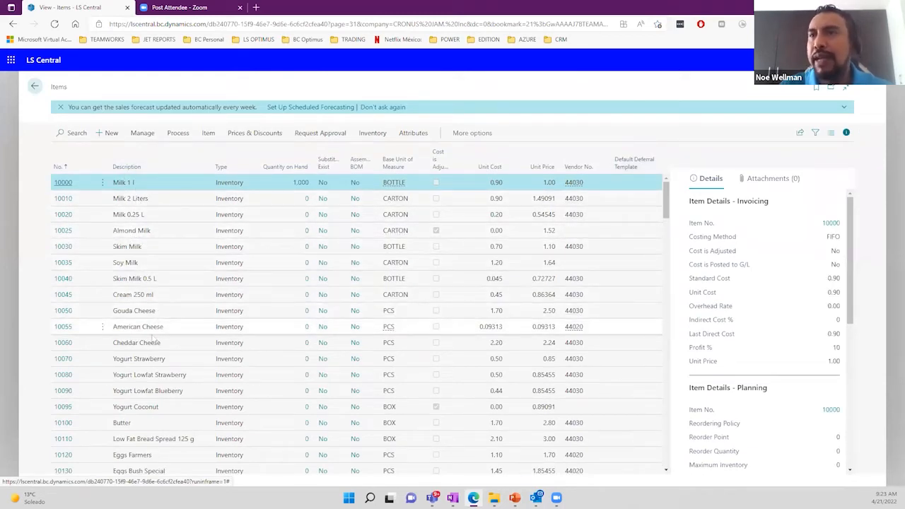
Browse the item list from the milk and cheese products to the meat, fish and coffee items, ending on Salmon fillet.
left_click_drag(154, 325, 184, 368)
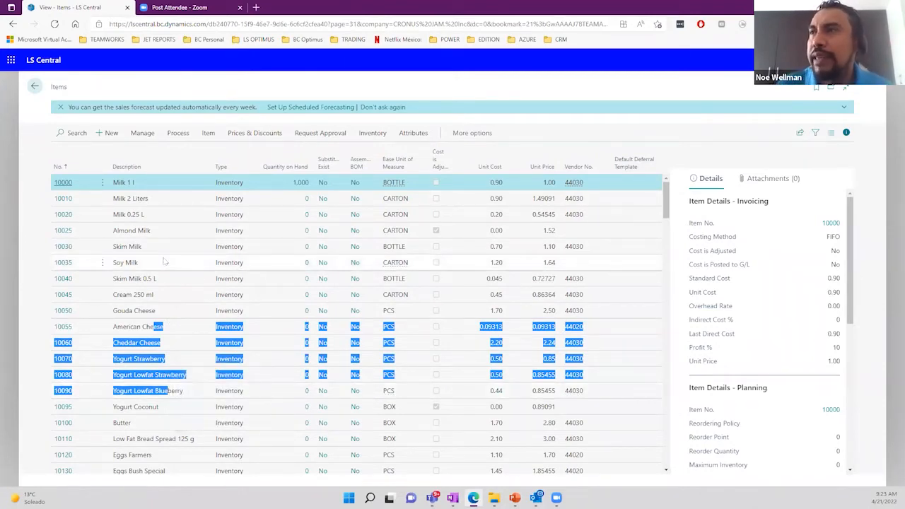
scroll(165, 262, "down", 2)
scroll(165, 260, "down", 3)
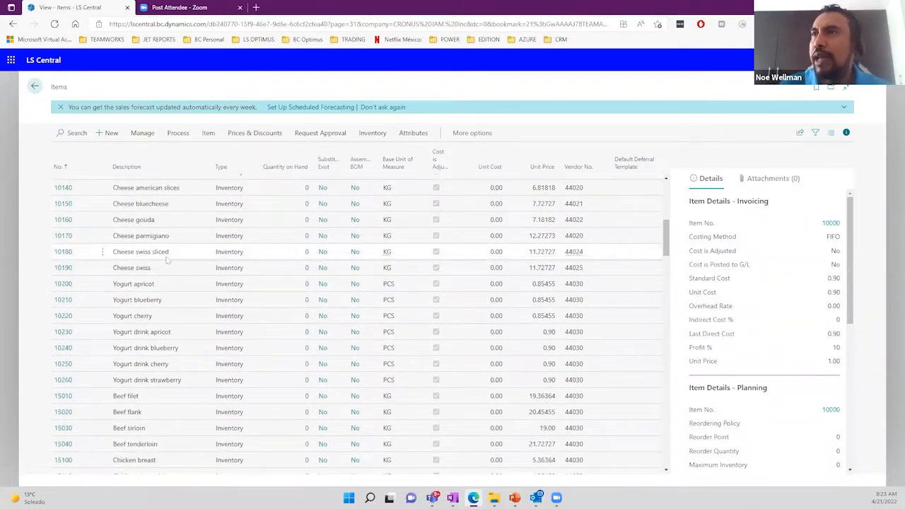
scroll(165, 261, "up", 5)
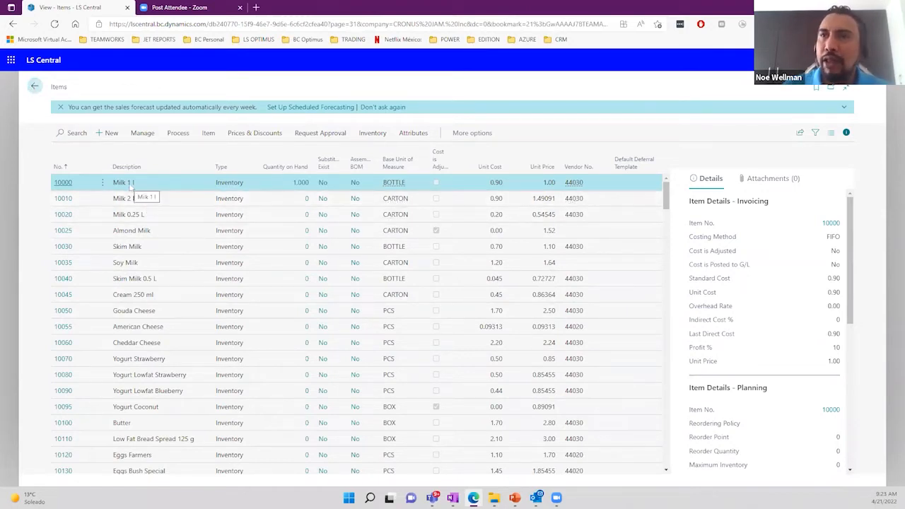
scroll(162, 424, "down", 2)
left_click(167, 419)
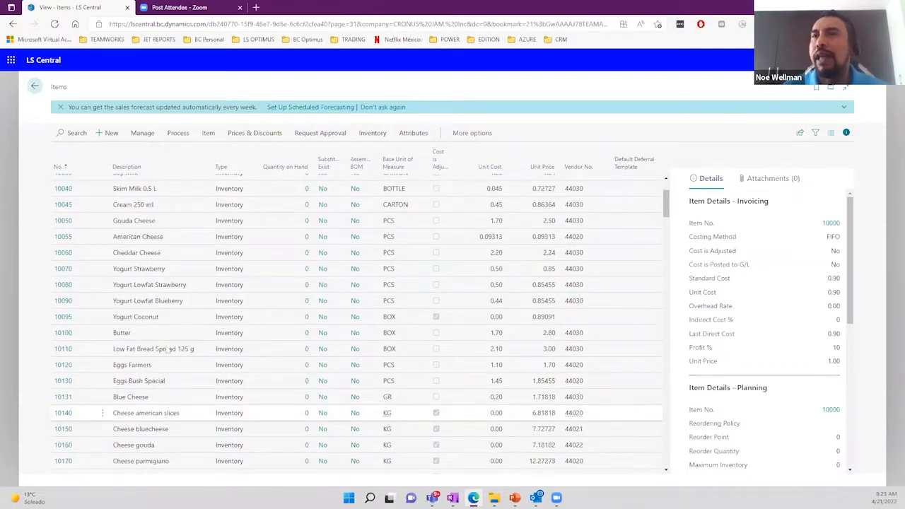
scroll(142, 254, "down", 5)
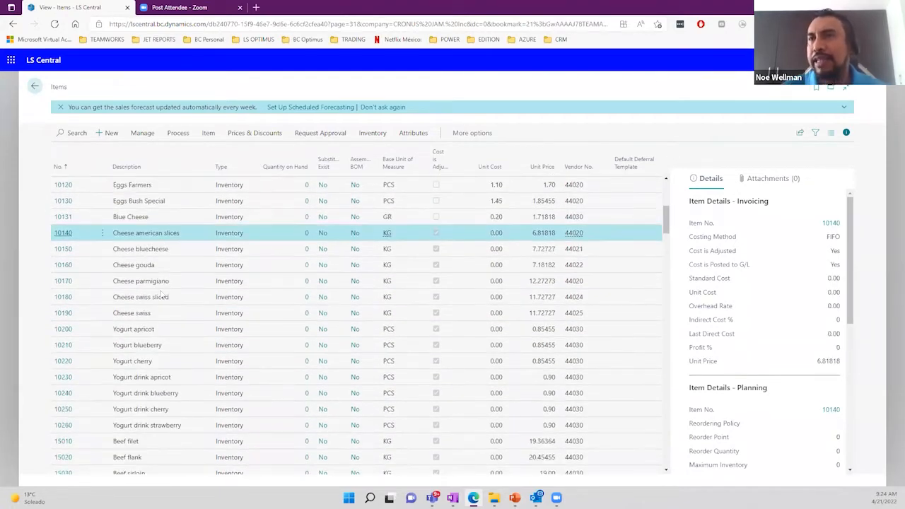
scroll(162, 293, "down", 4)
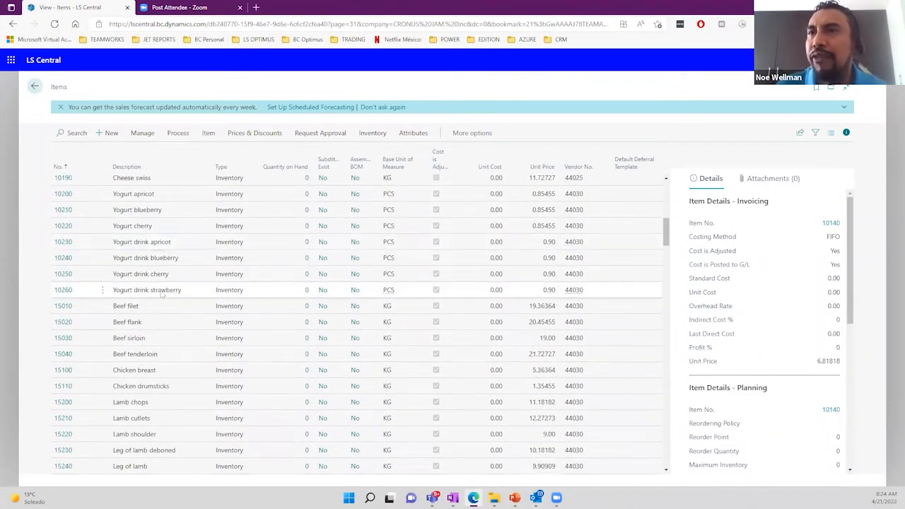
scroll(161, 294, "down", 5)
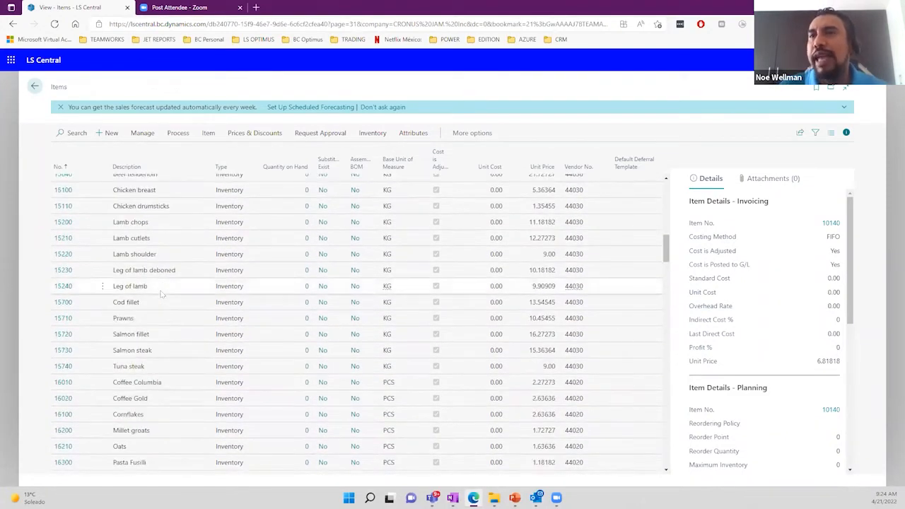
left_click(158, 385)
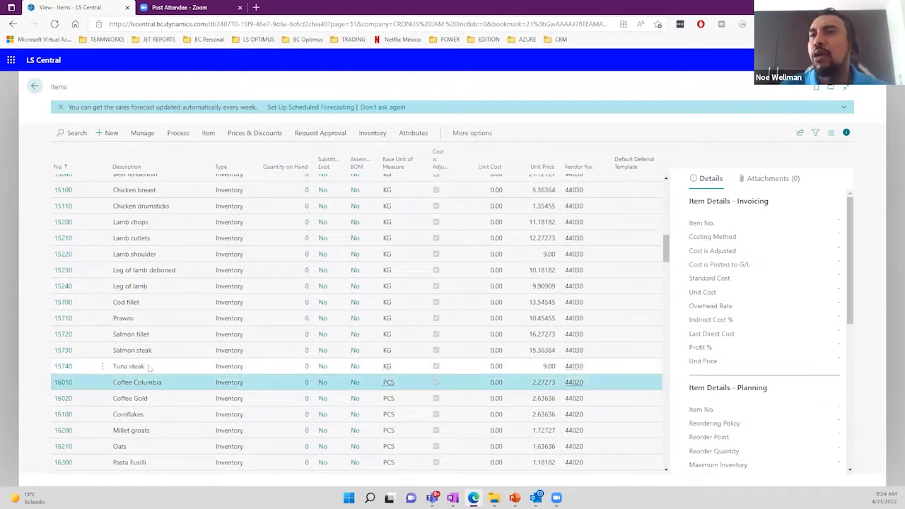
left_click(149, 367)
left_click(154, 351)
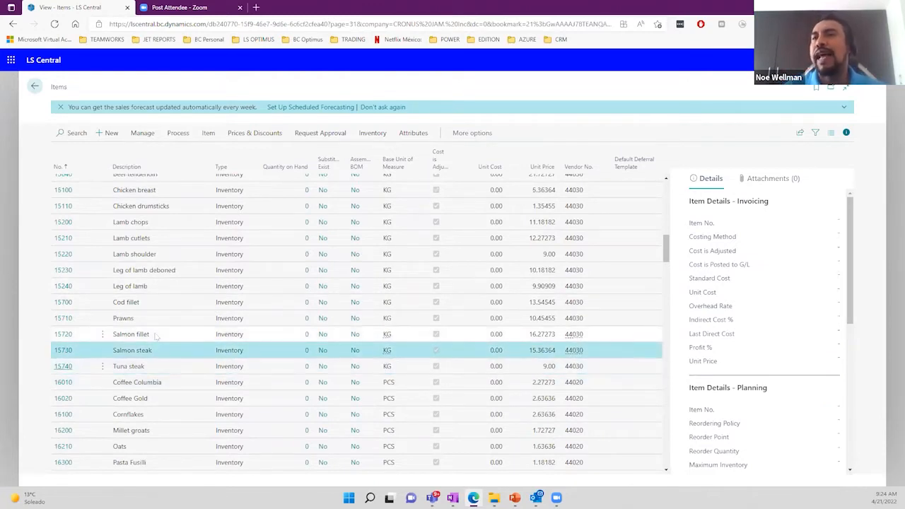
left_click(156, 336)
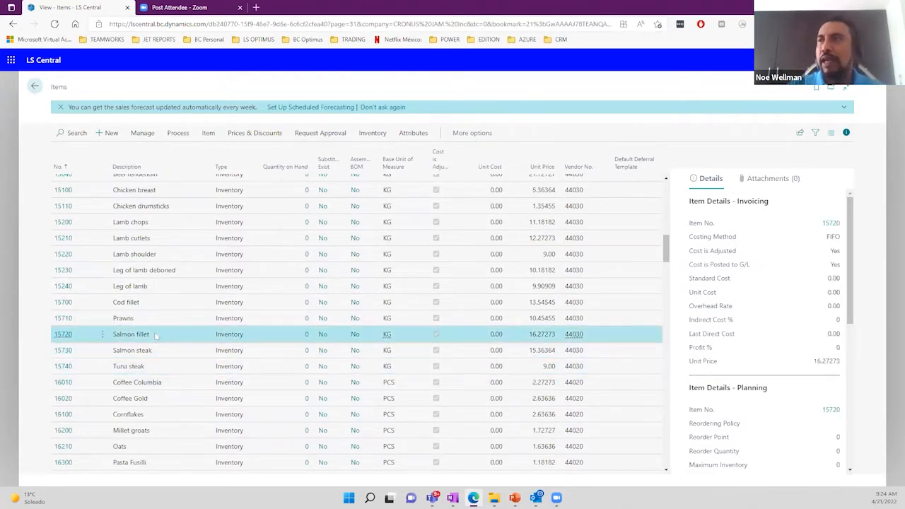
Leave the Items list, search for "vat busi", open VAT Business Posting Groups and select the DOMESTIC group.
left_click(34, 86)
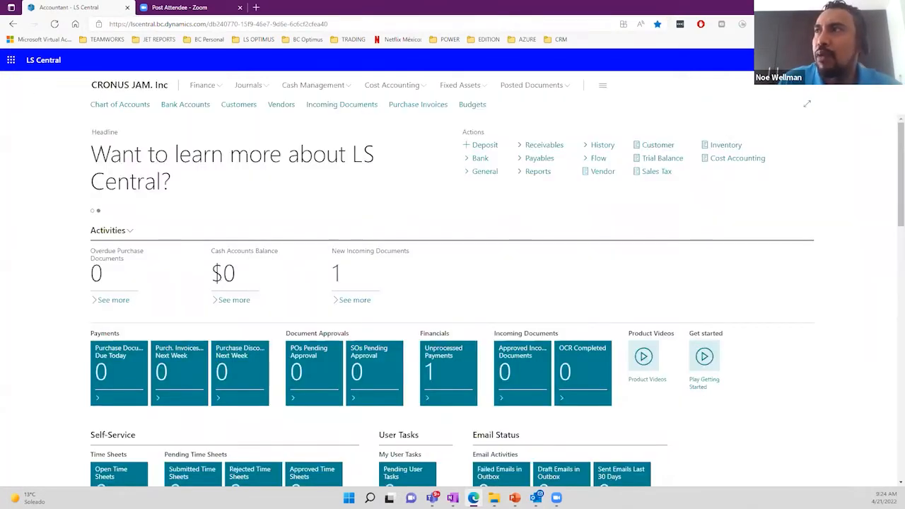
key("alt+q")
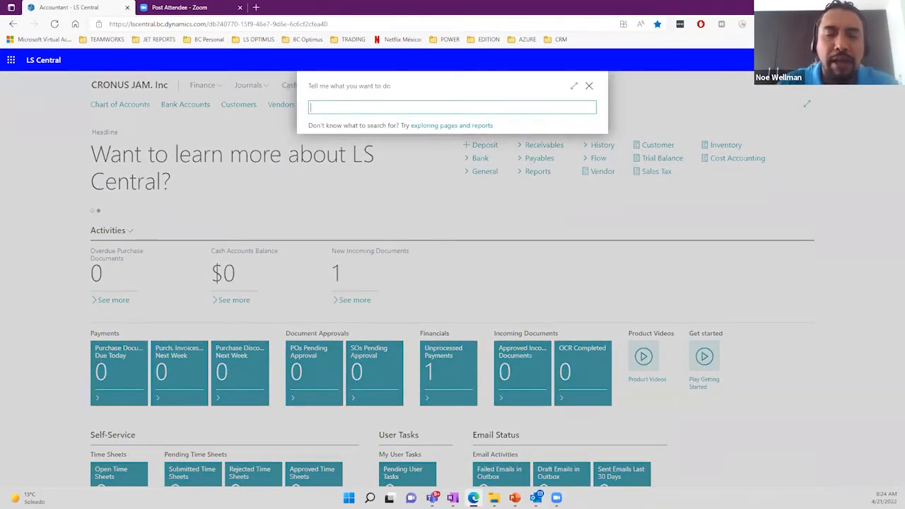
type("vat busi")
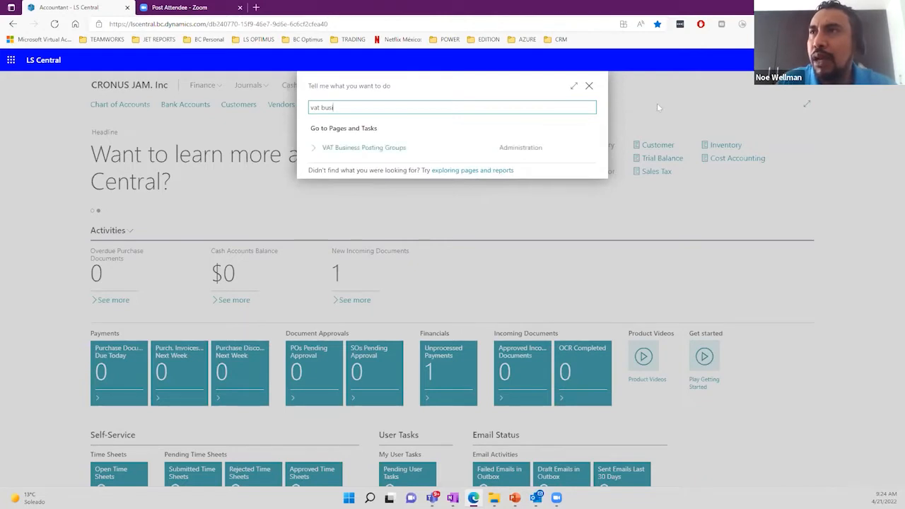
left_click(353, 148)
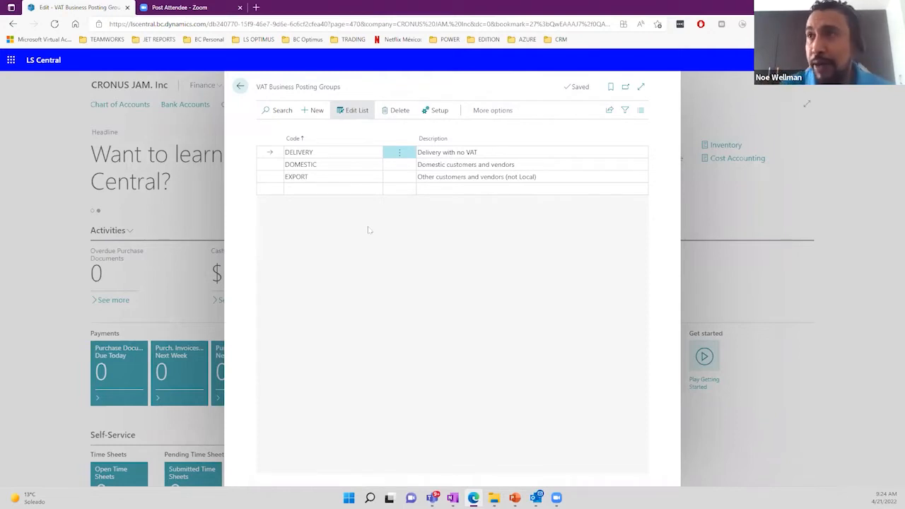
left_click(326, 167)
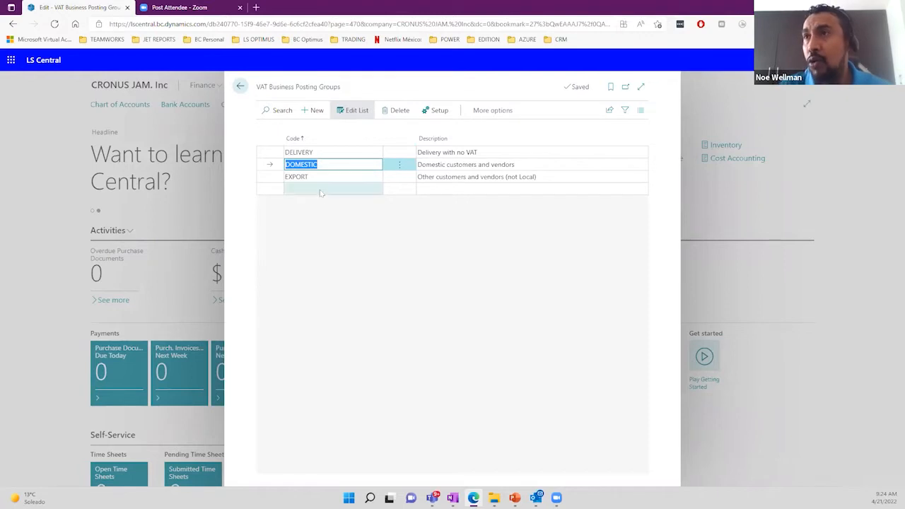
left_click(321, 188)
type("LOCAL")
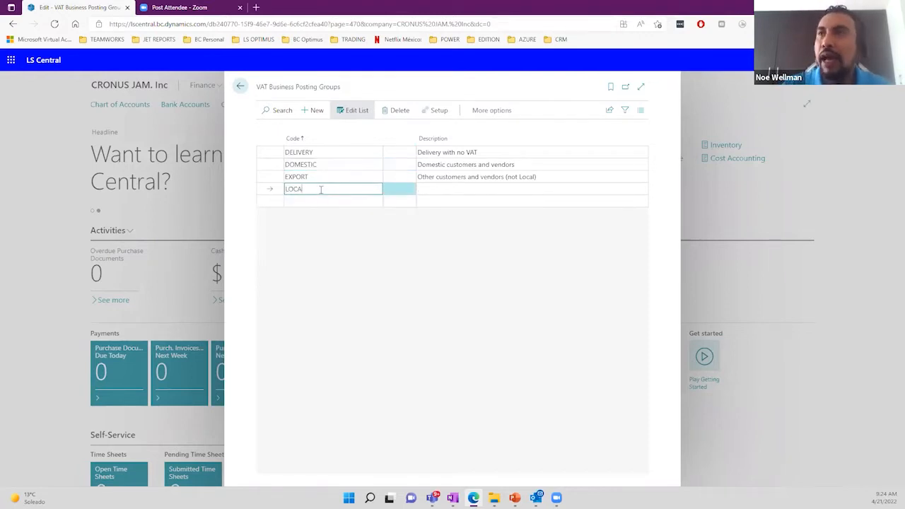
key("BackSpace")
key("BackSpace")
key("BackSpace")
key("BackSpace")
key("BackSpace")
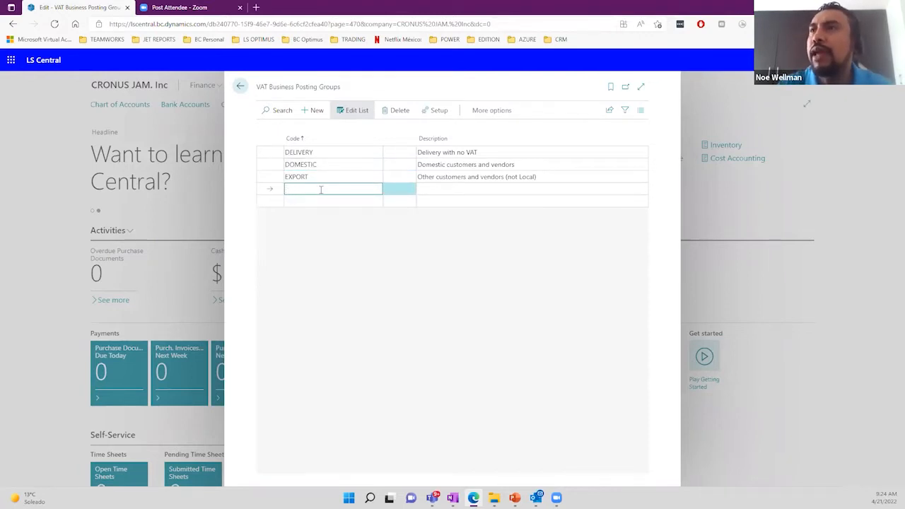
Review the codes and descriptions of the DOMESTIC, EXPORT and DELIVERY VAT business posting groups.
left_click(459, 164)
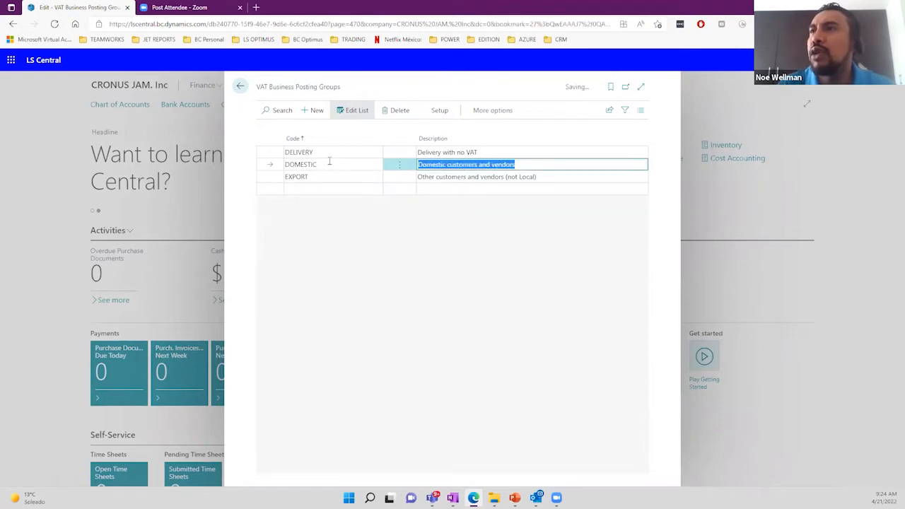
left_click(325, 165)
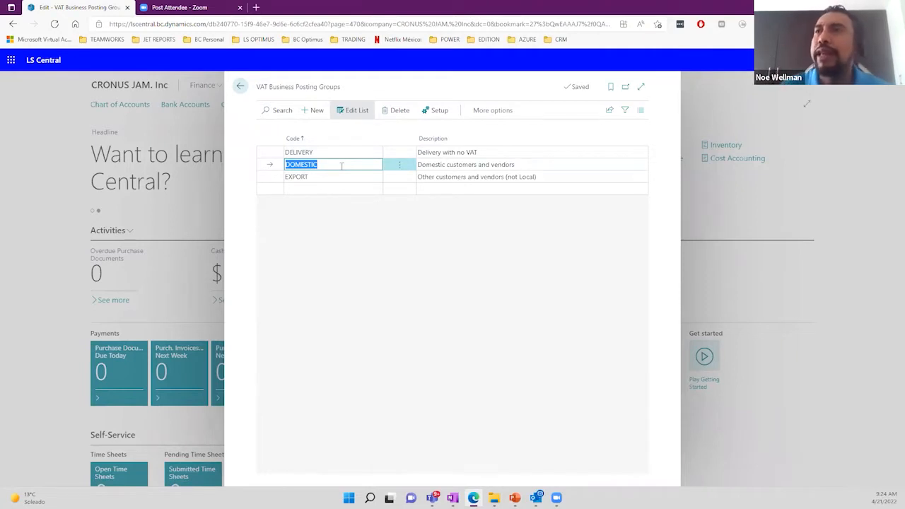
left_click(336, 176)
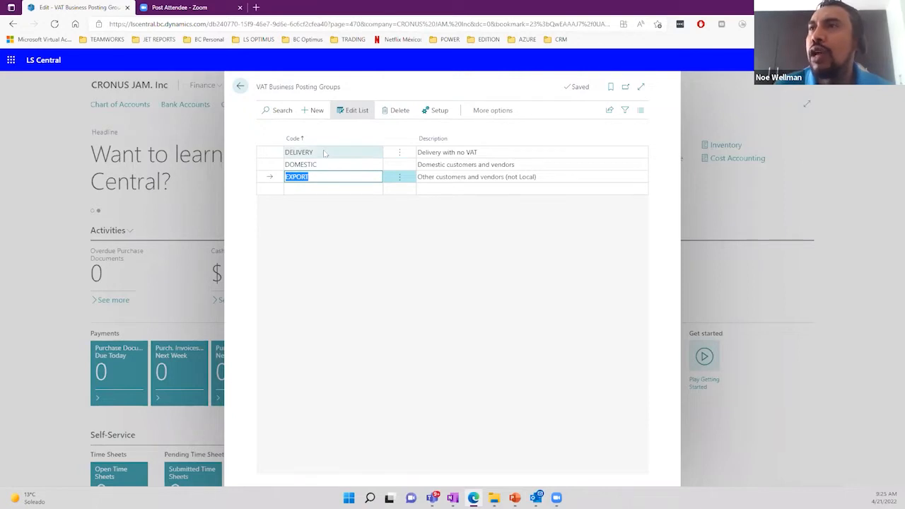
left_click(325, 150)
left_click(463, 152)
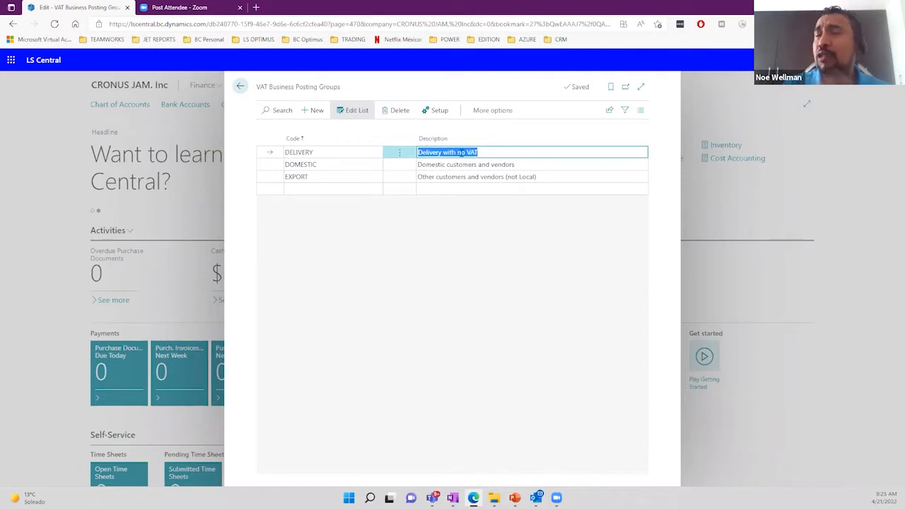
left_click(358, 190)
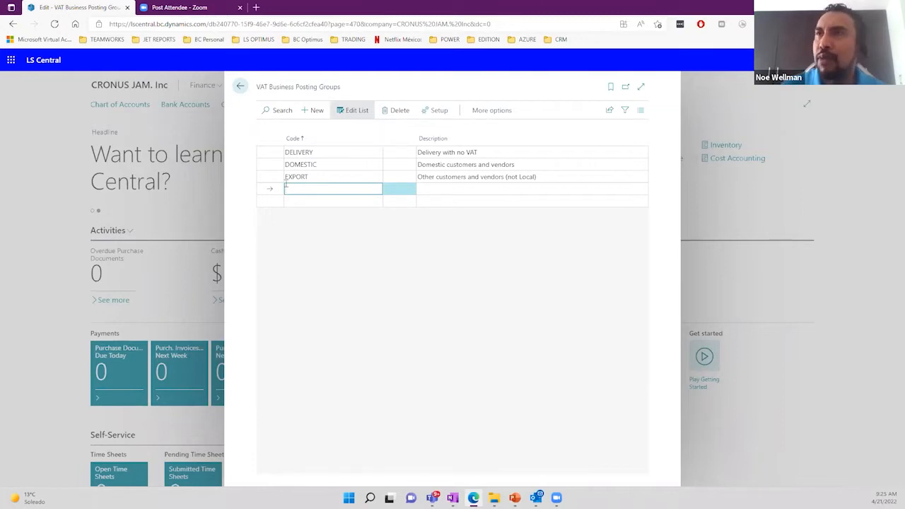
Leave VAT Business Posting Groups and search for "vat posting set u".
left_click(240, 86)
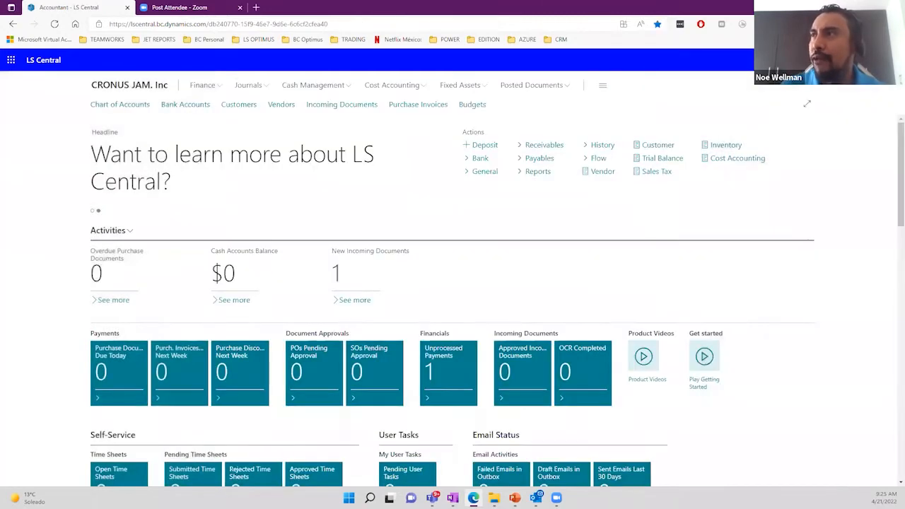
key("alt+q")
type("vat pos")
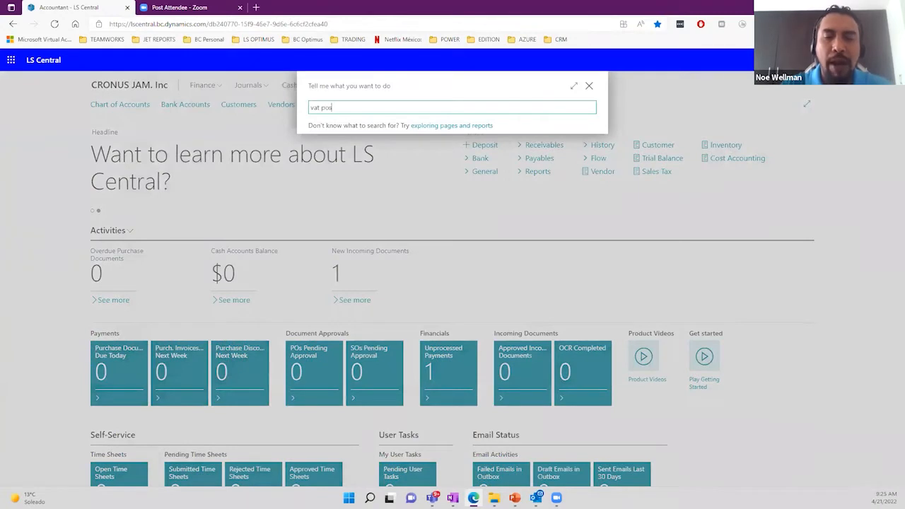
type("ting set u")
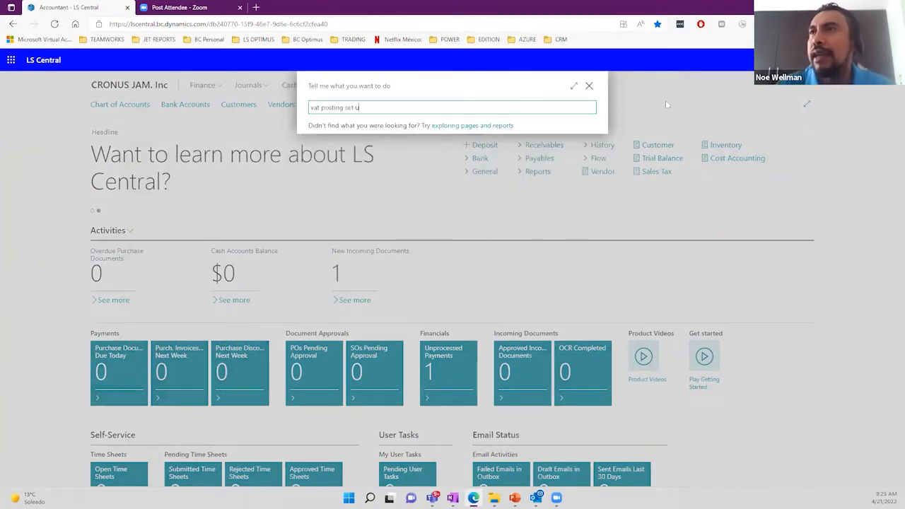
Change the search text to "tax posting set u" and open Tax Posting Setup.
key("ctrl+Left")
key("ctrl+Left")
key("ctrl+Left")
key("BackSpace")
key("BackSpace")
key("BackSpace")
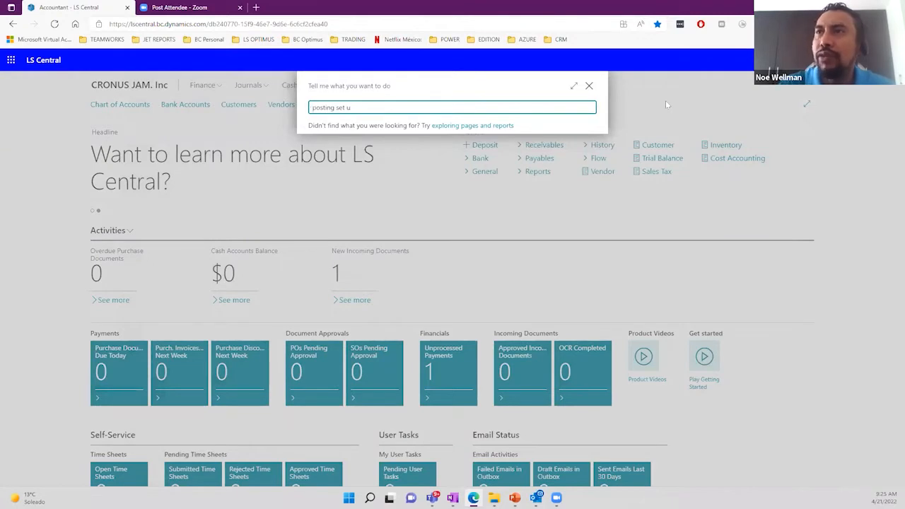
type("tax")
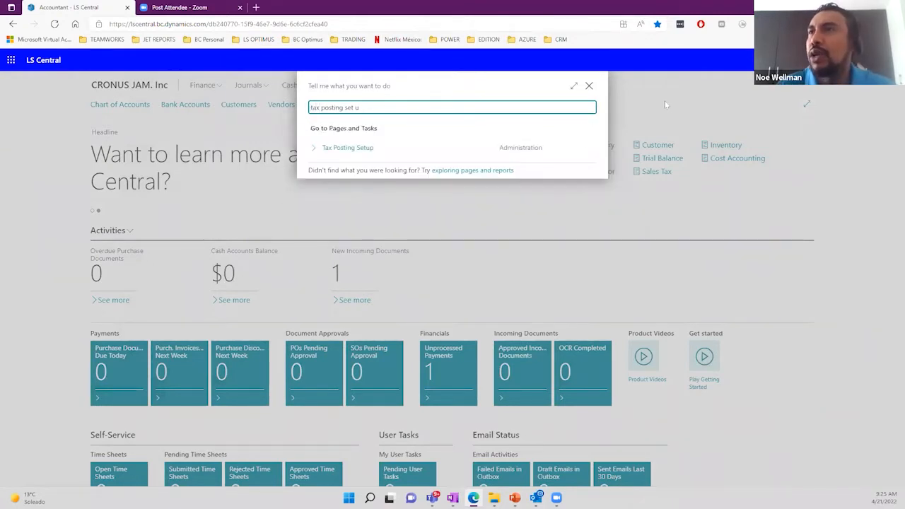
left_click(353, 147)
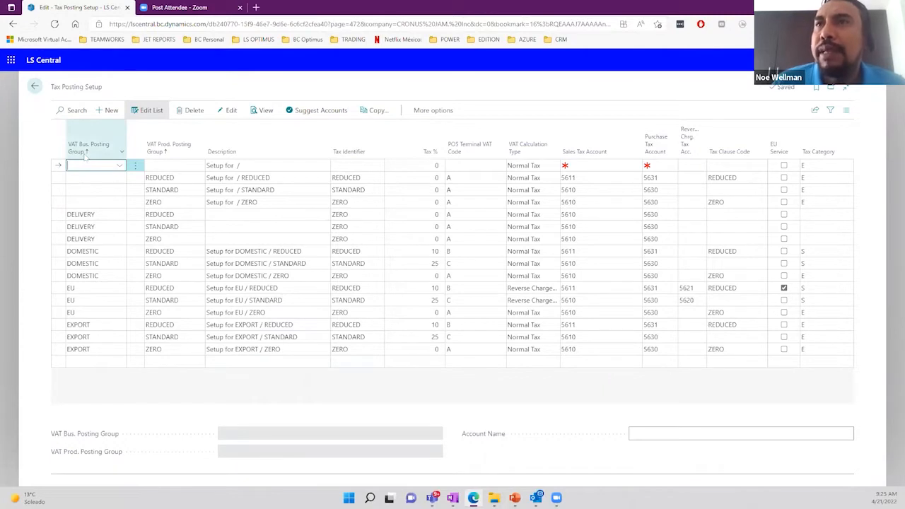
Examine the VAT business posting group lines and select the DOMESTIC lines for REDUCED, STANDARD and ZERO.
mouse_move(86, 155)
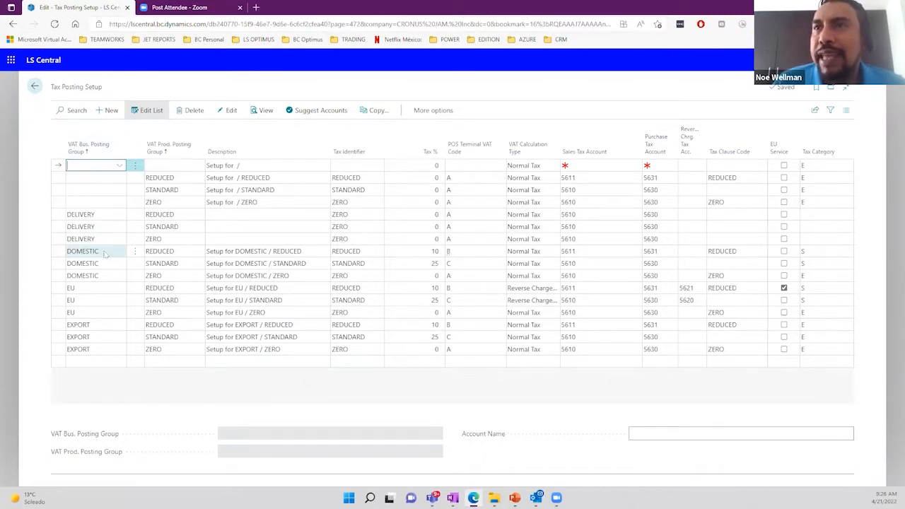
left_click(77, 300)
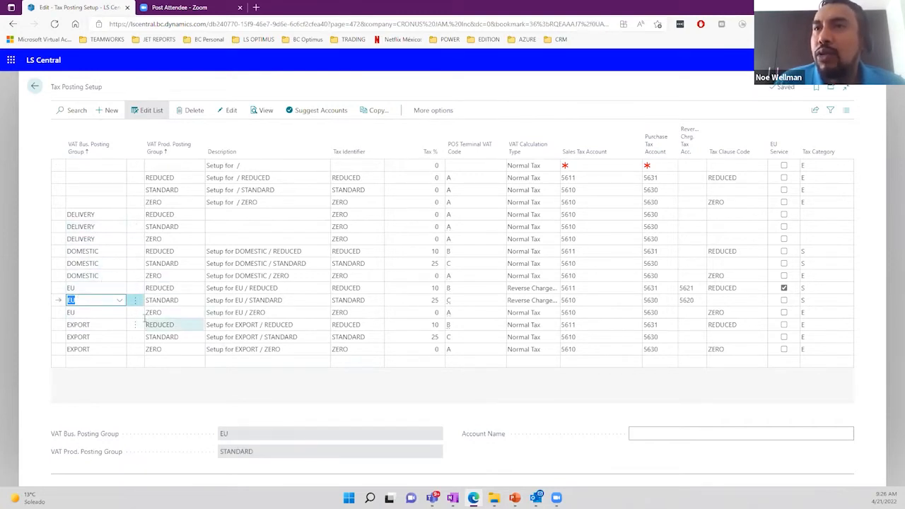
left_click(135, 251)
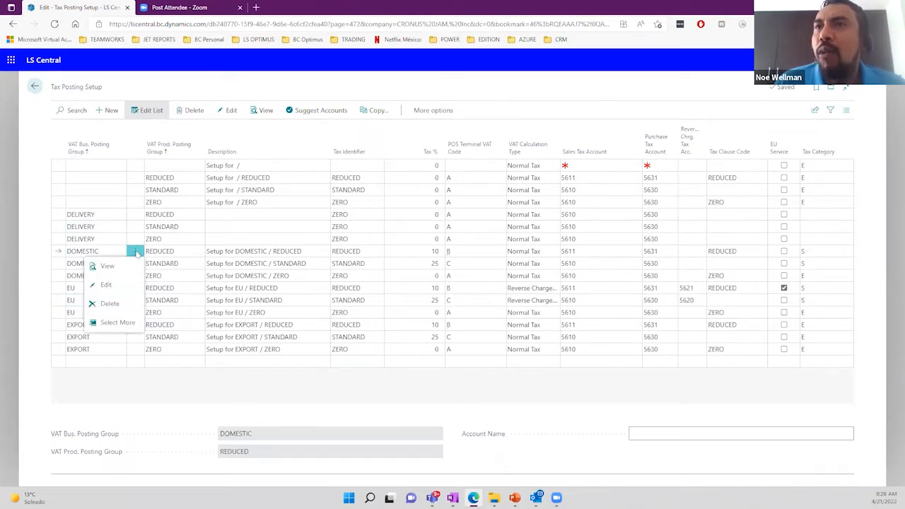
left_click(136, 253)
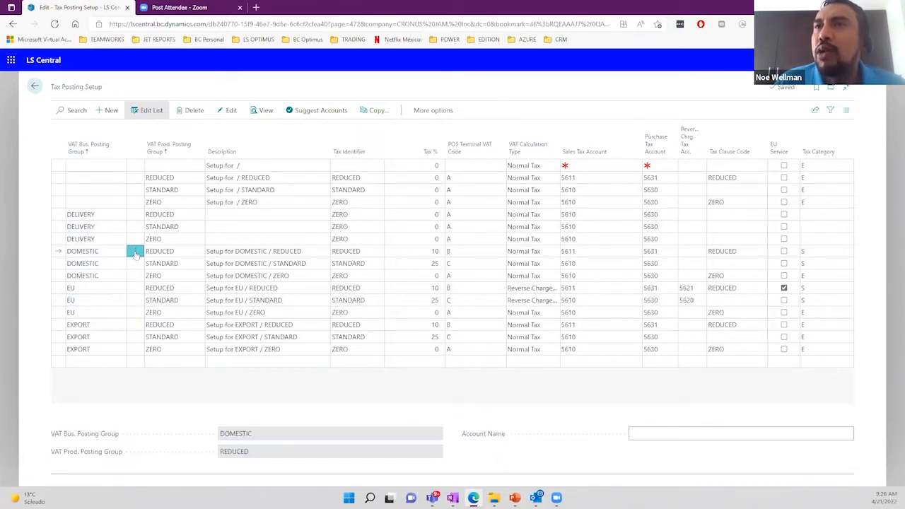
left_click(62, 263)
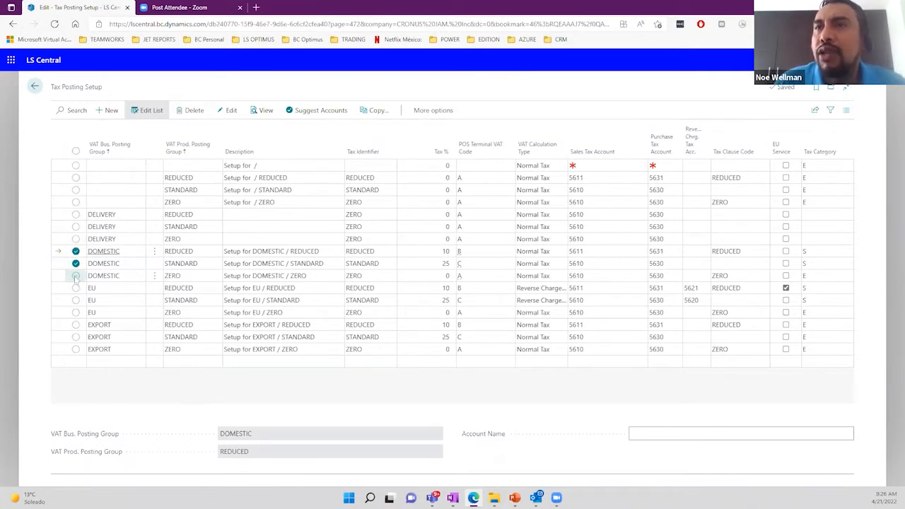
left_click(76, 277)
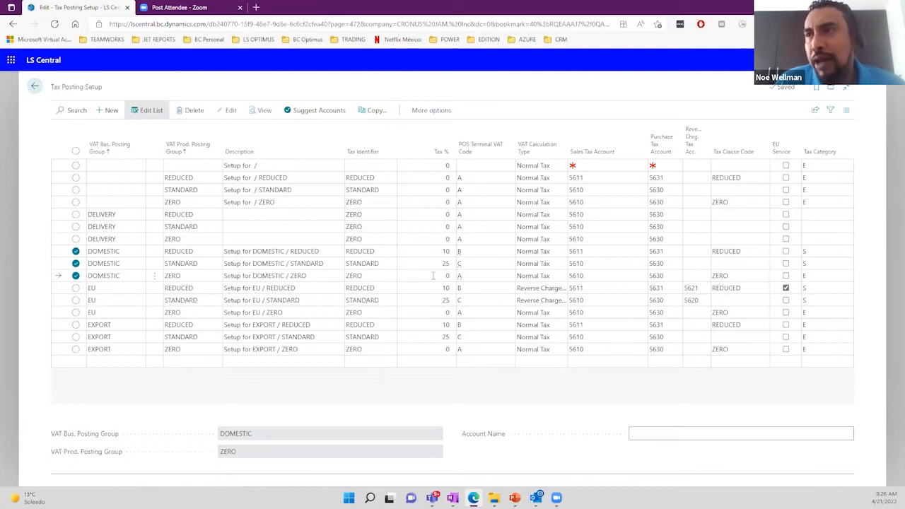
Review the Tax % of the DOMESTIC / ZERO line and the VAT Calculation Type options of the DOMESTIC / REDUCED line.
left_click(432, 276)
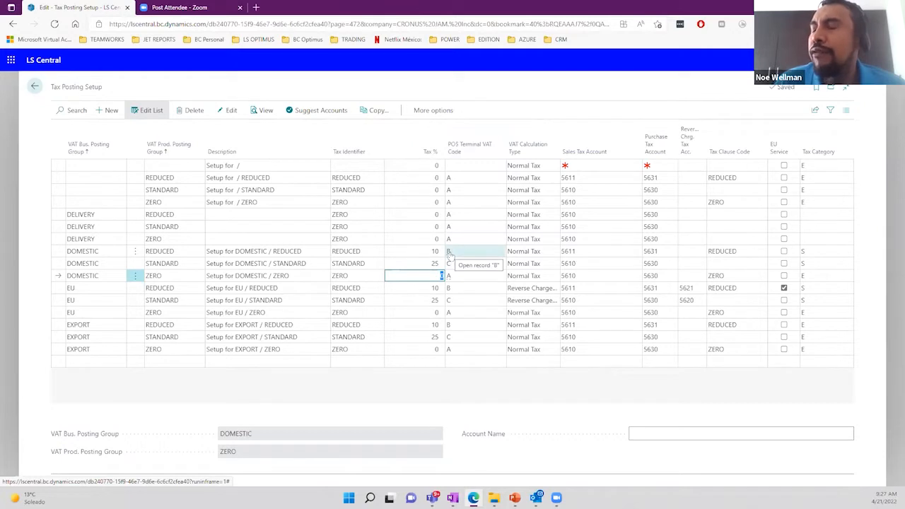
left_click(543, 254)
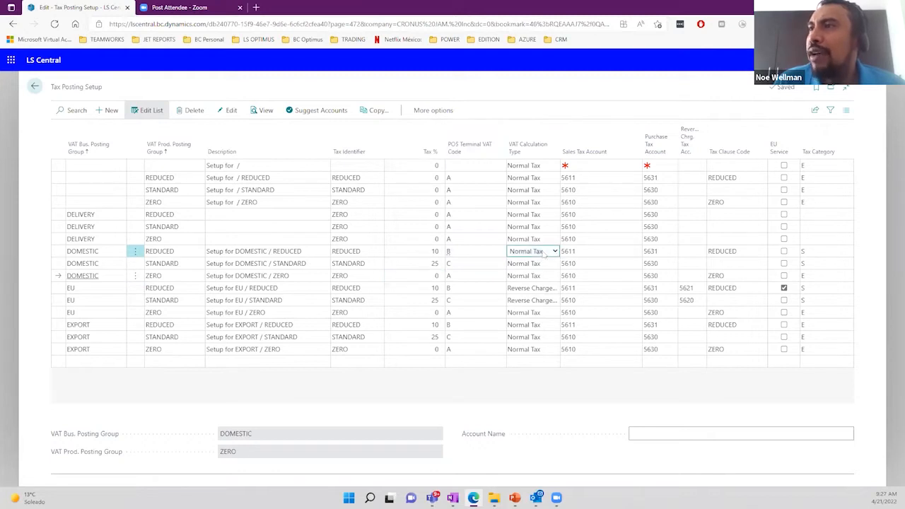
left_click(543, 254)
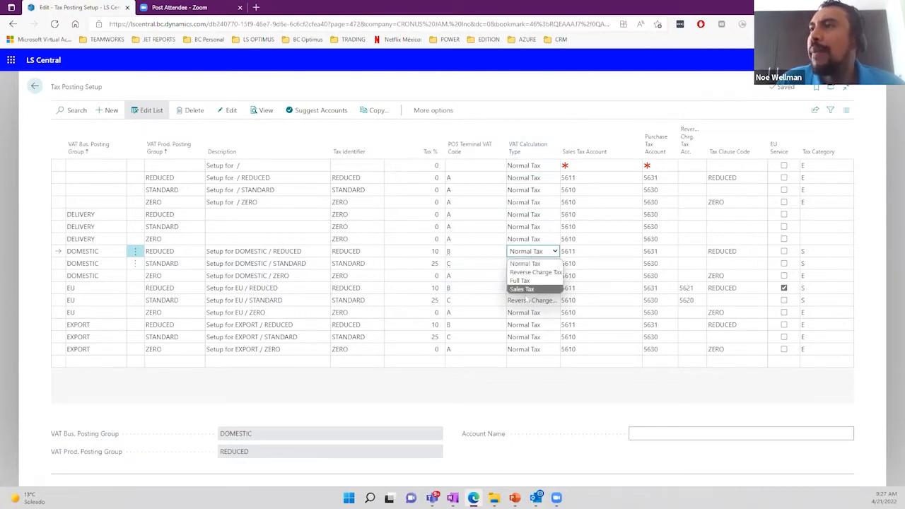
left_click(546, 397)
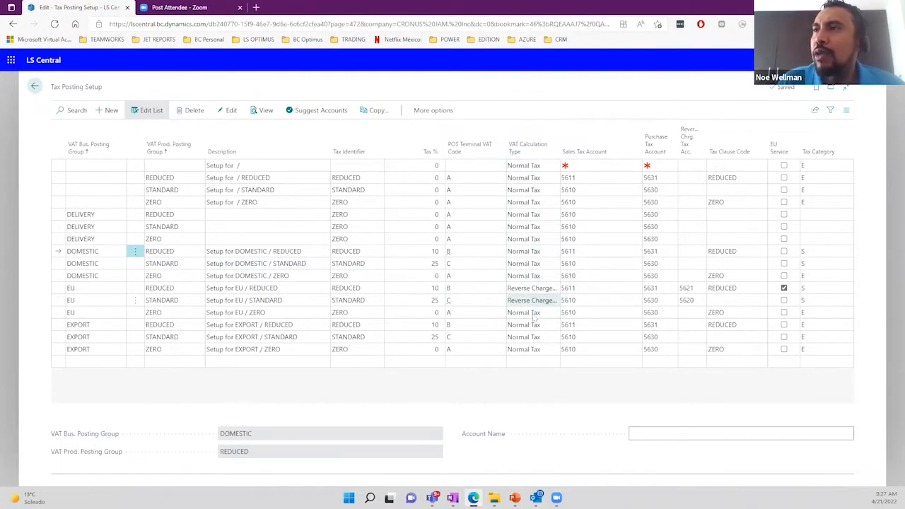
Open the full G/L account list for the Sales Tax Account of the DOMESTIC / REDUCED line.
left_click(586, 250)
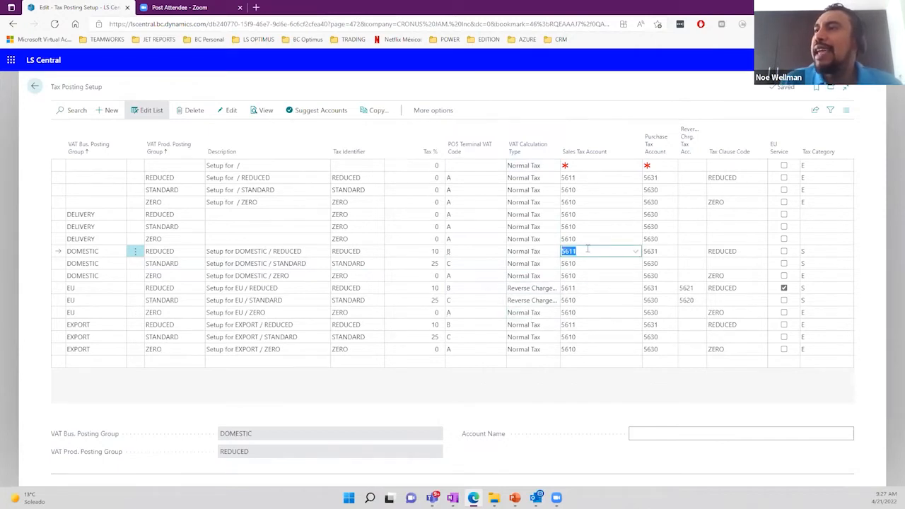
left_click(636, 251)
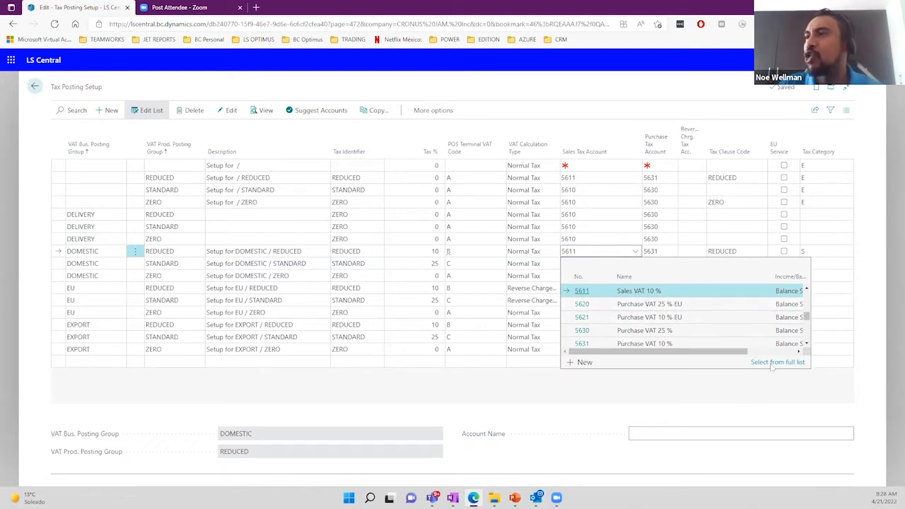
left_click(772, 363)
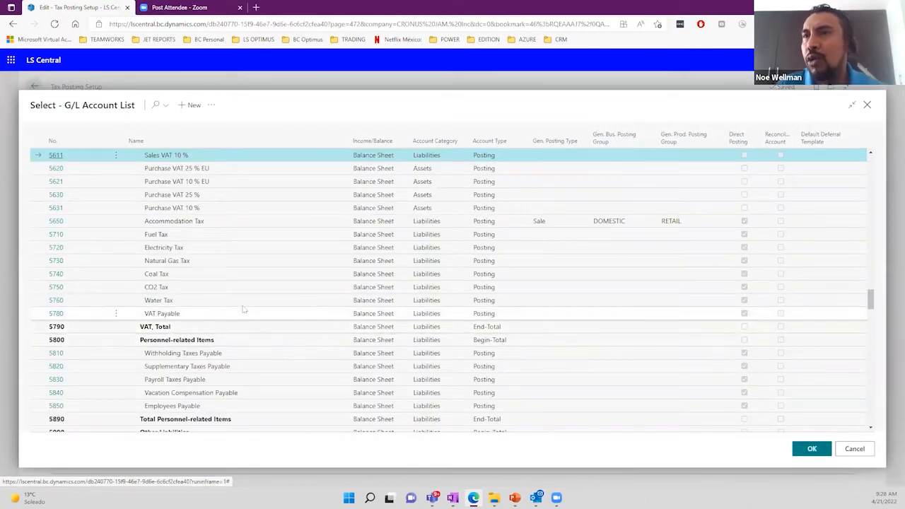
Review the sales VAT, purchase VAT and other tax accounts in the VAT section, and leave the list without choosing an account.
scroll(255, 277, "up", 1)
scroll(255, 277, "up", 1)
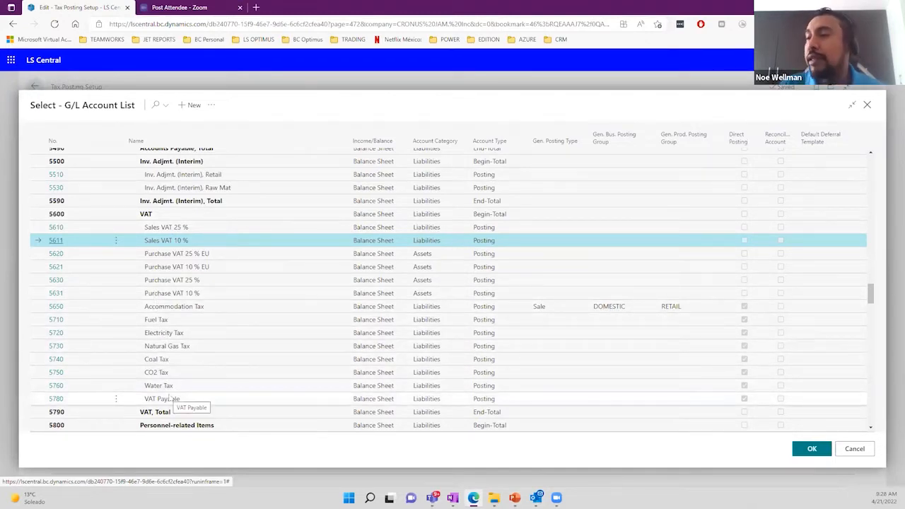
left_click(166, 229)
left_click(177, 241)
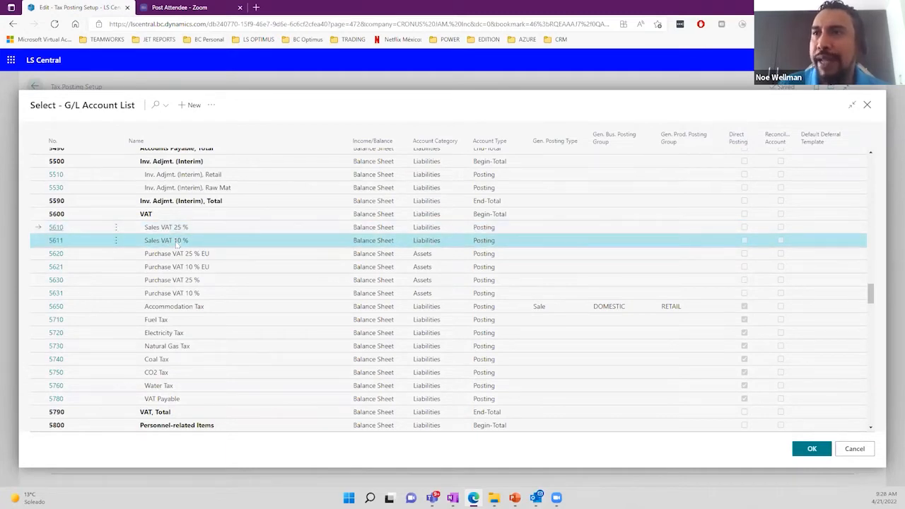
left_click(200, 254)
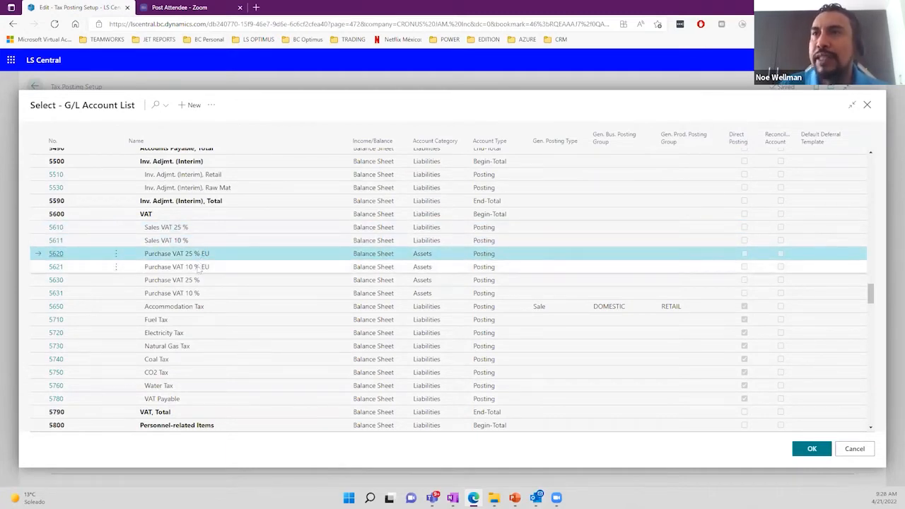
left_click(200, 268)
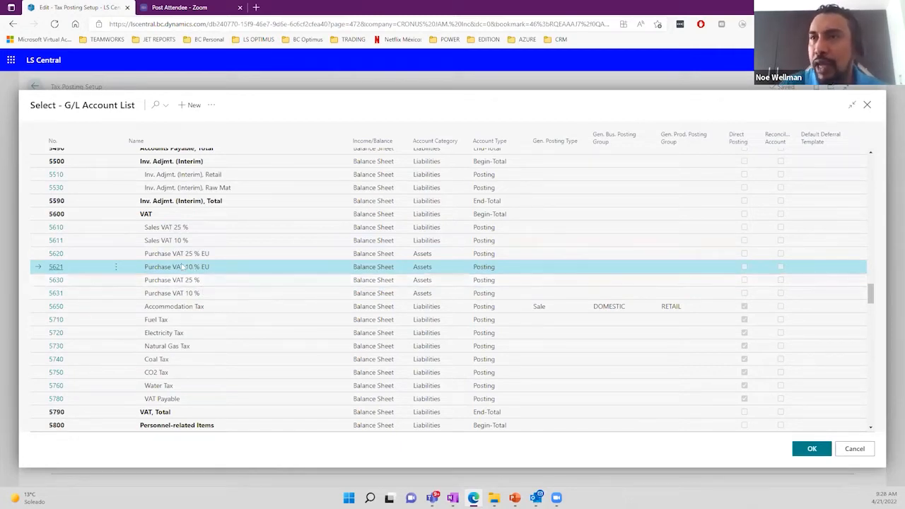
left_click(172, 283)
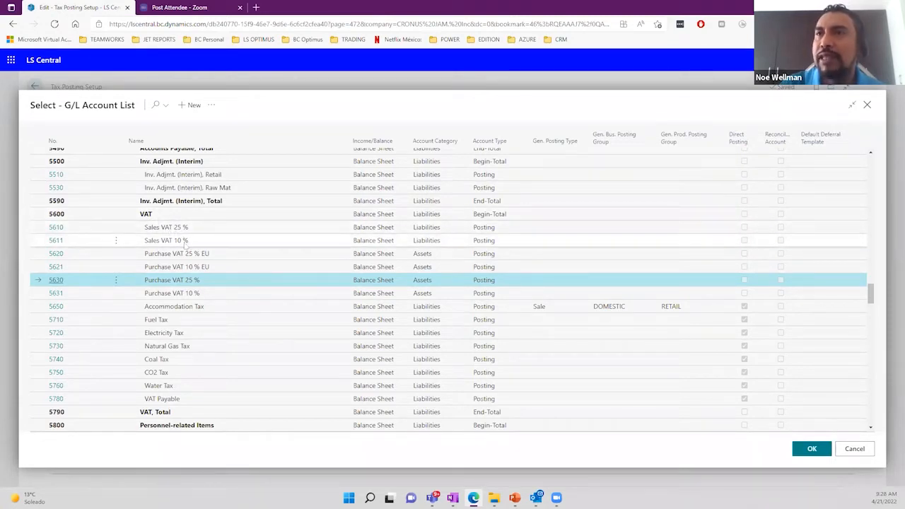
left_click(194, 310)
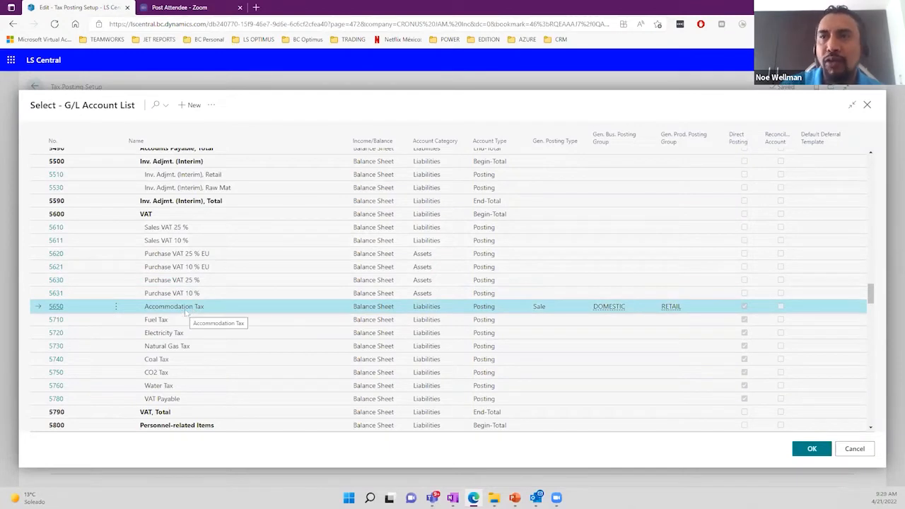
left_click(189, 322)
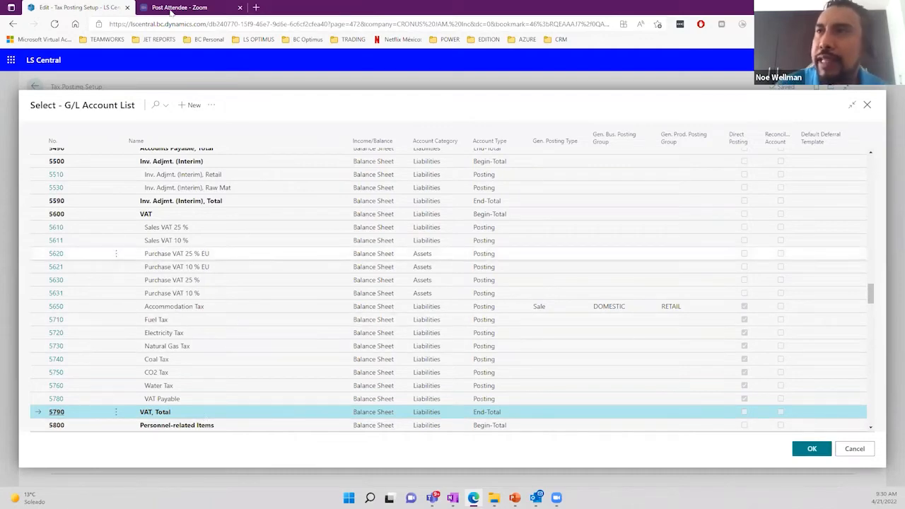
left_click(868, 454)
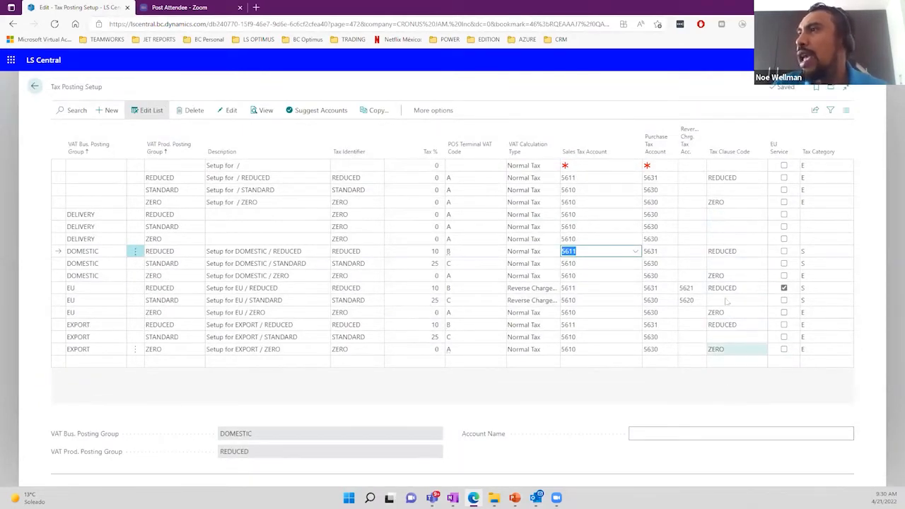
Check the Tax Clause Code on the REDUCED and ZERO lines and widen the Reverse Chrg. Tax Acc. column.
left_click(734, 177)
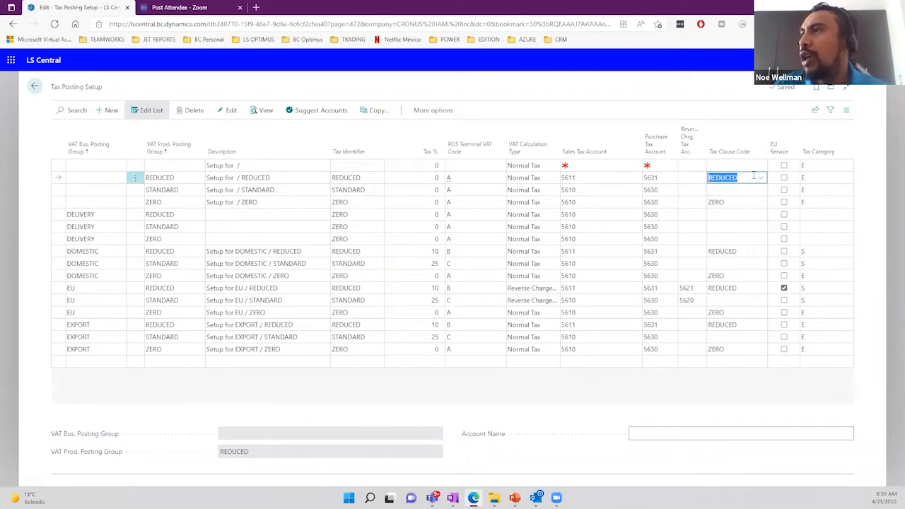
left_click(742, 251)
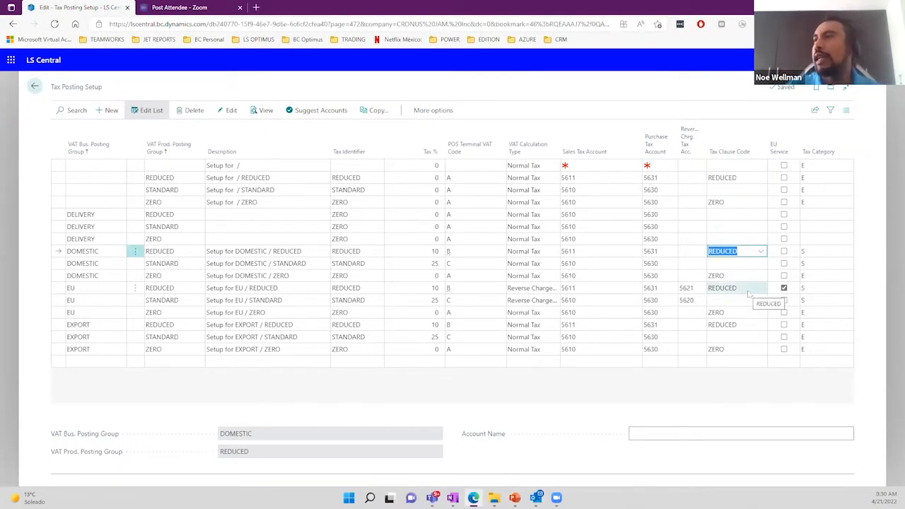
left_click(746, 289)
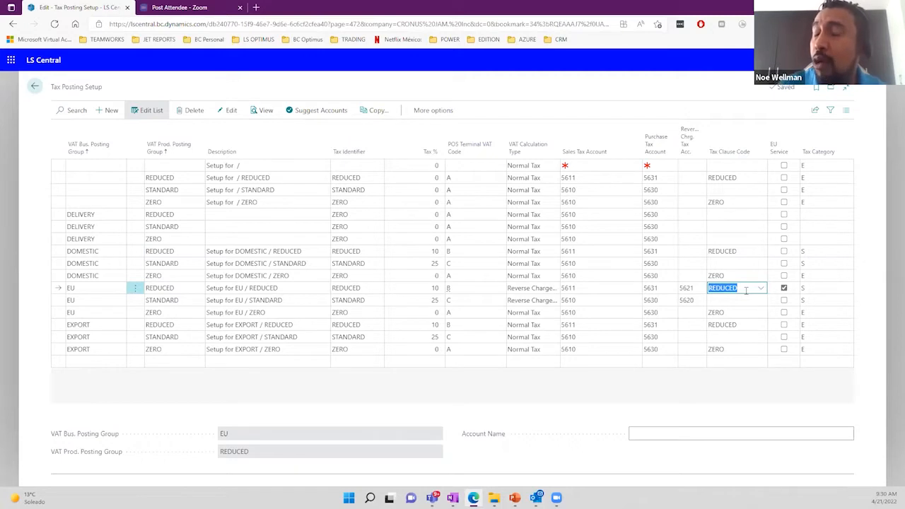
left_click(733, 253)
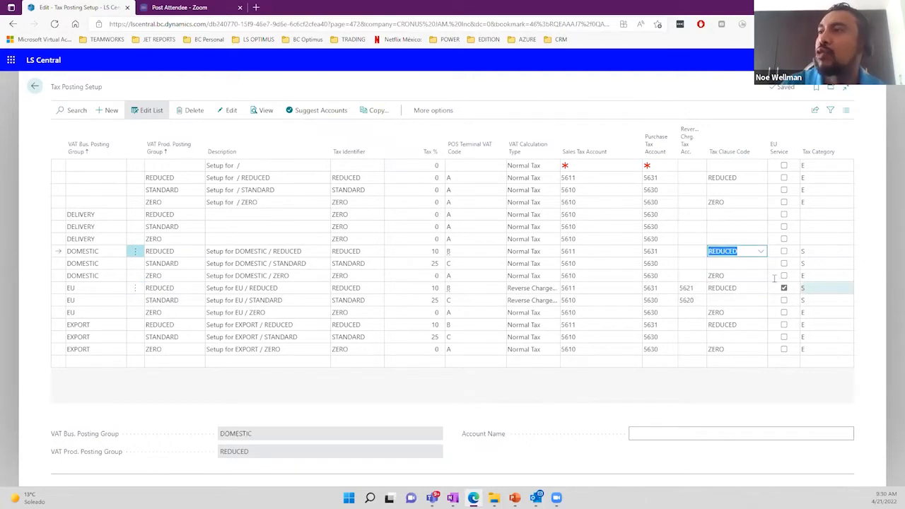
left_click(738, 275)
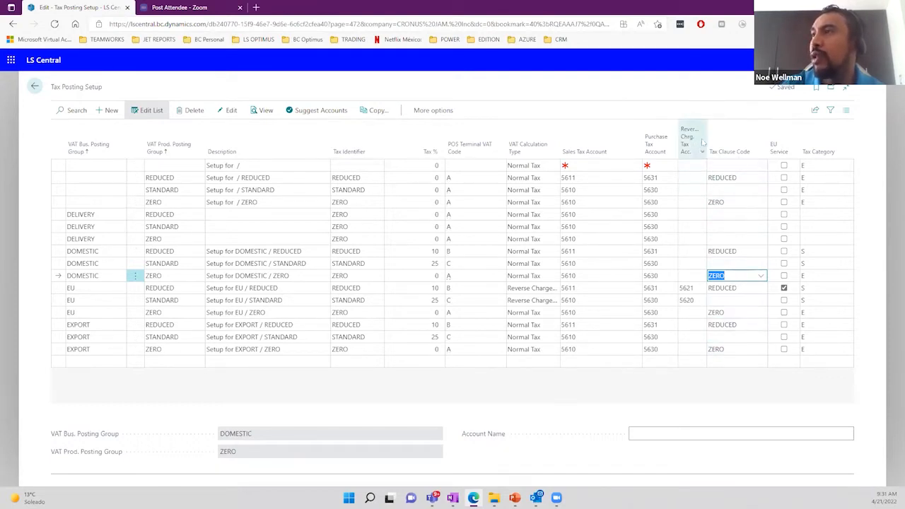
left_click_drag(706, 137, 728, 147)
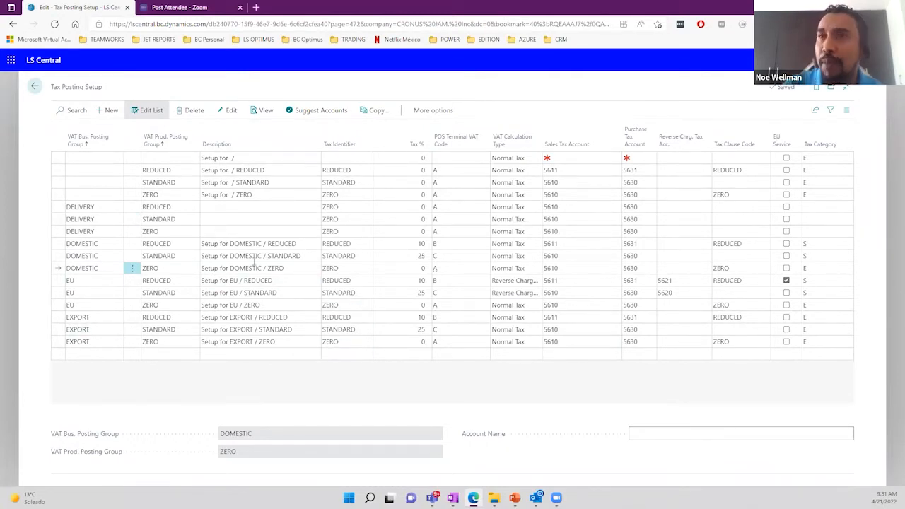
Review how the DOMESTIC, EXPORT and DELIVERY business posting groups combine with product posting groups, and read the VAT Bus. Posting Group description.
left_click(80, 243)
left_click(84, 318)
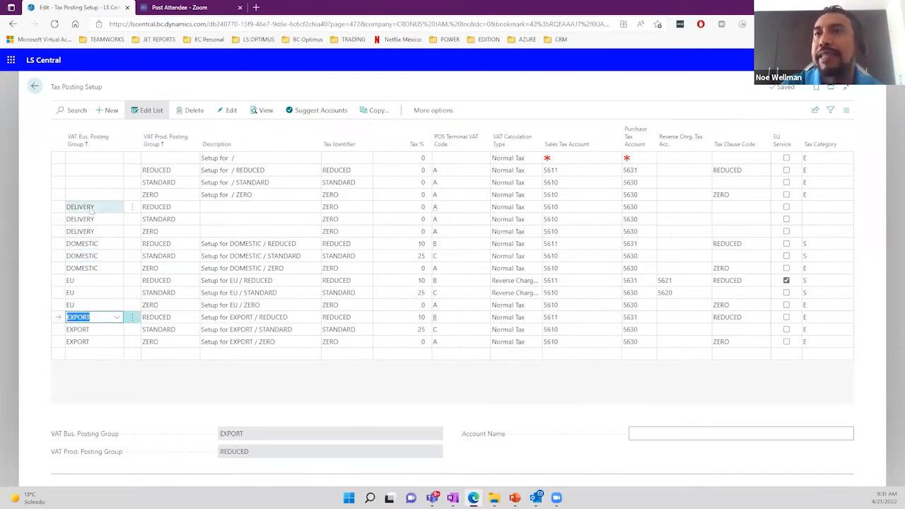
left_click(90, 207)
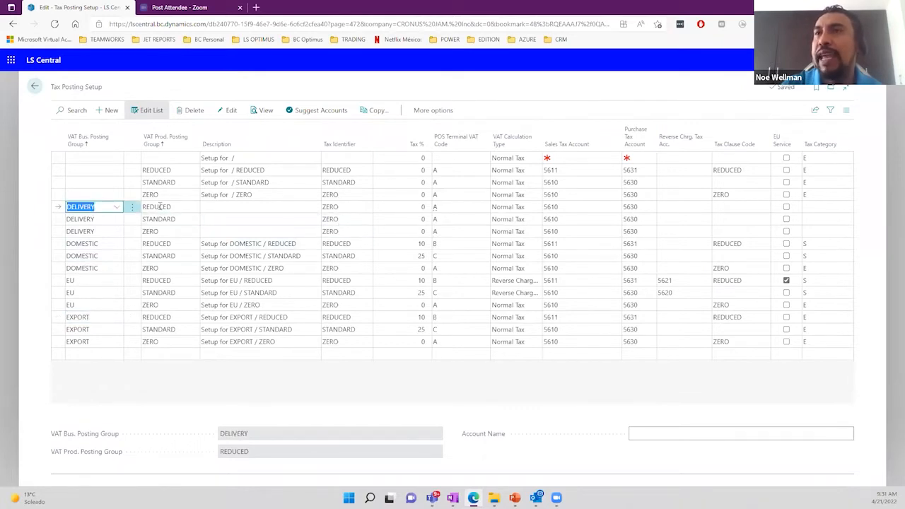
left_click(160, 207)
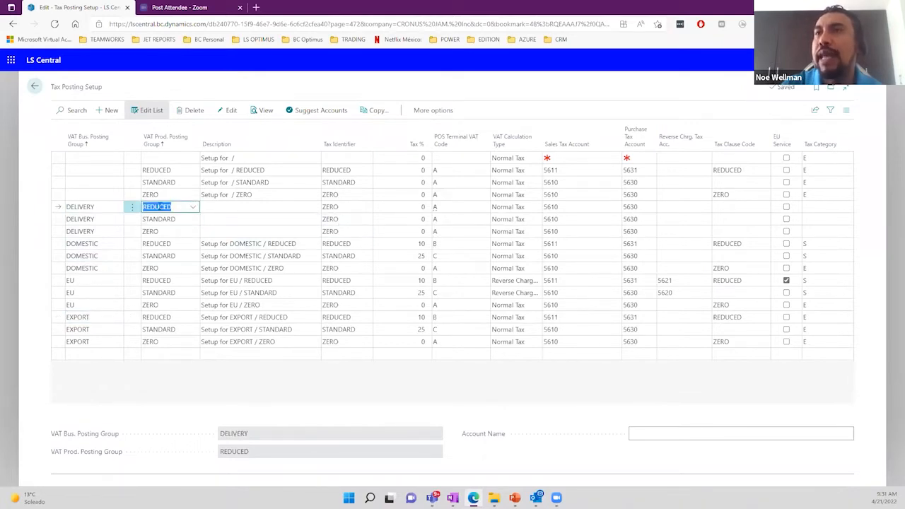
left_click(162, 244)
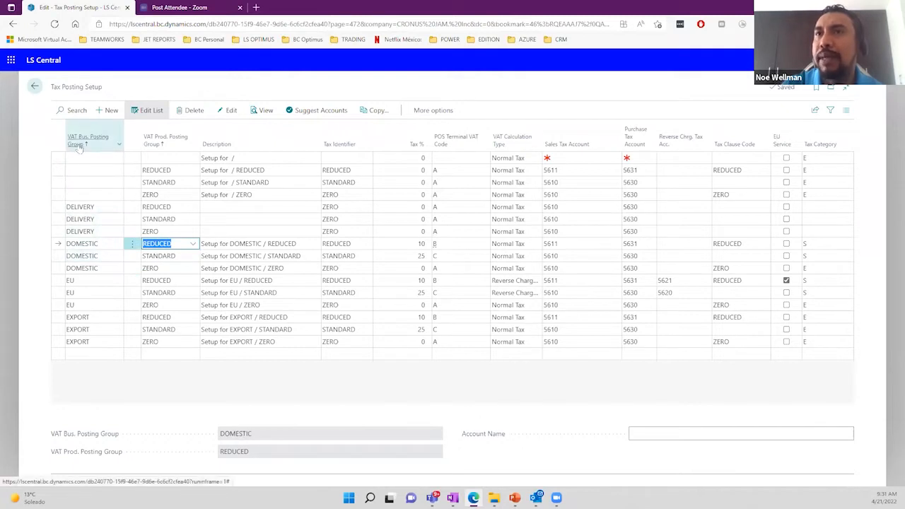
mouse_move(79, 145)
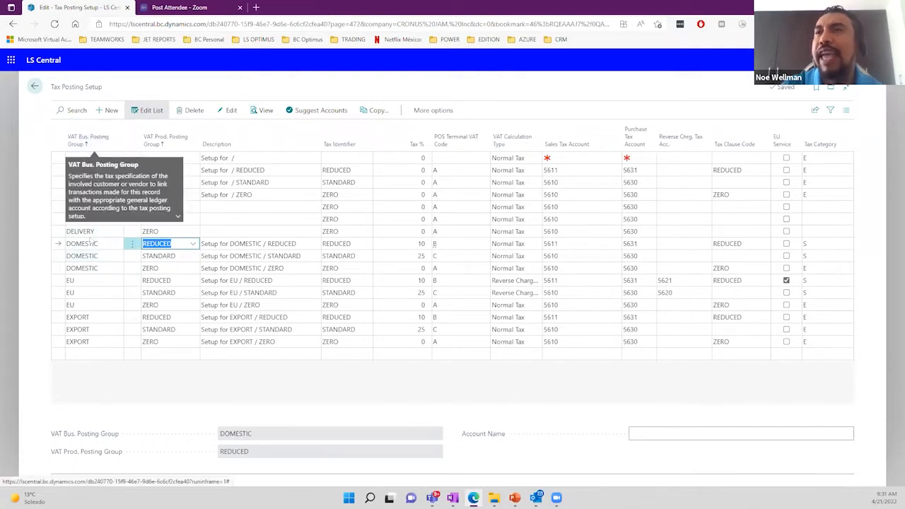
Capture a screen snip of the Tax Posting Setup page showing all the posting group combinations.
mouse_move(170, 141)
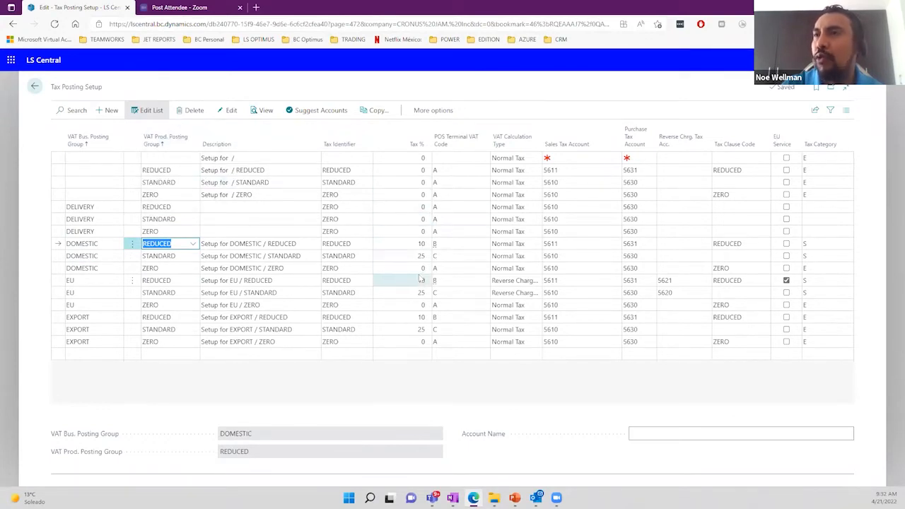
right_click(418, 332)
left_click(390, 380)
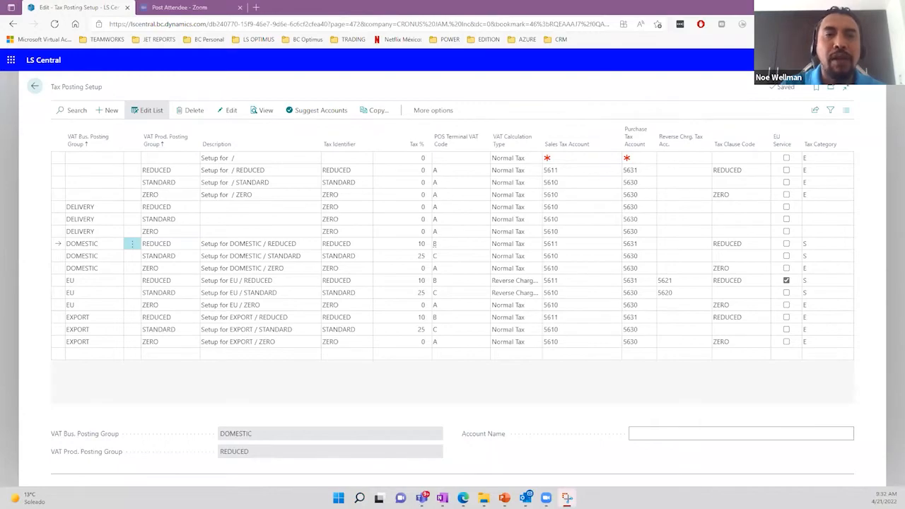
key("super+shift+s")
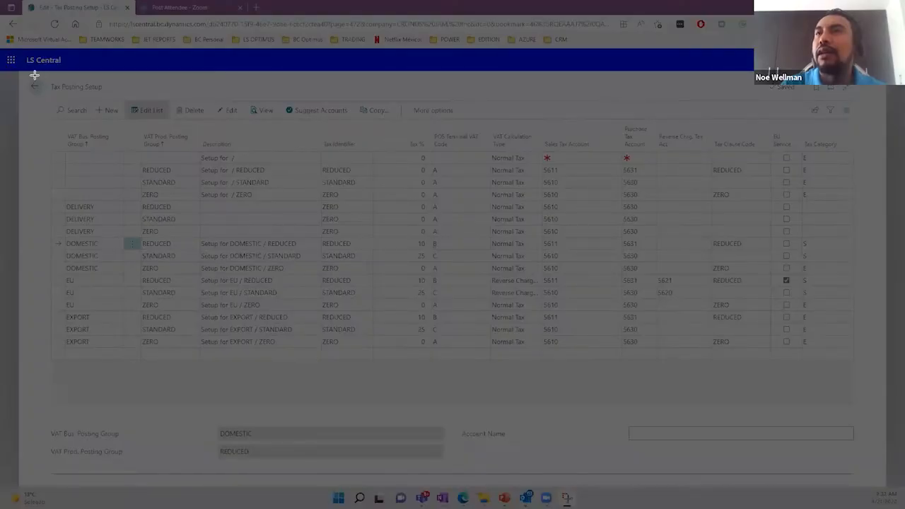
left_click_drag(34, 74, 790, 428)
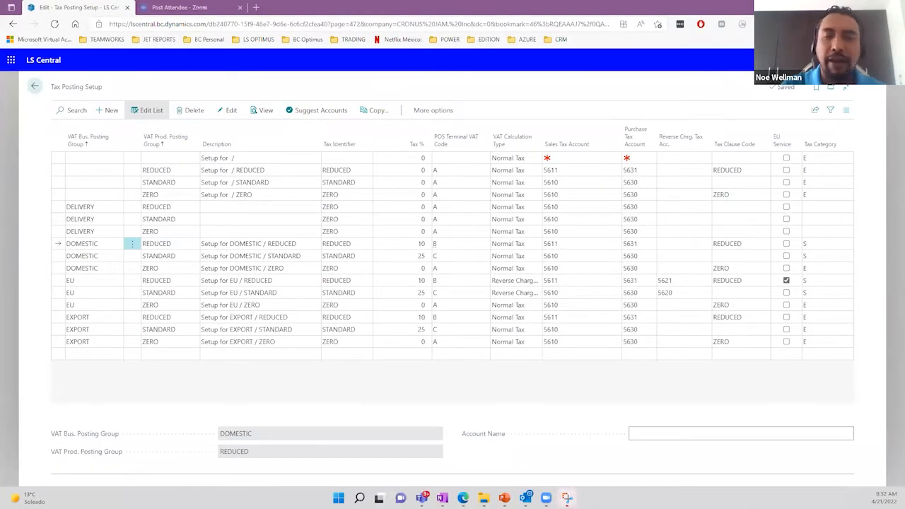
Leave the Tax Posting Setup, search for "Purchase order" and open the Purchase Orders list.
left_click(34, 86)
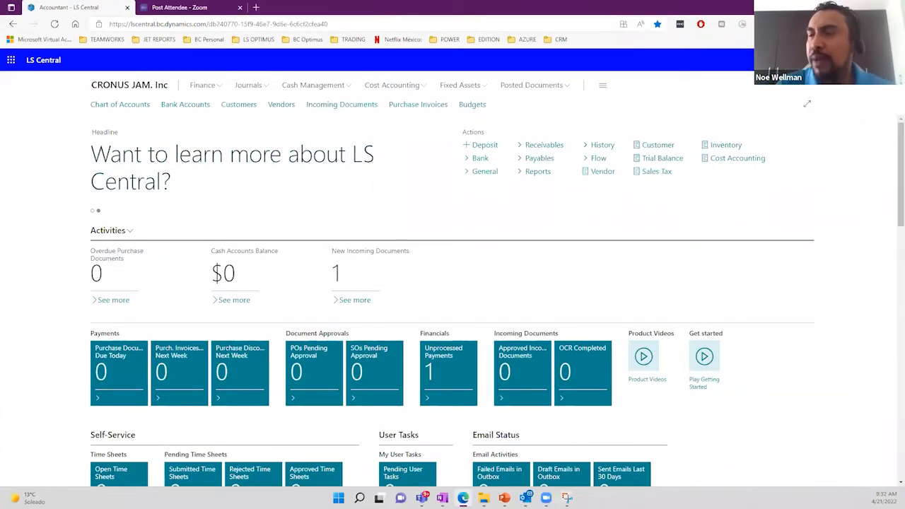
key("alt+q")
type("Purchase order")
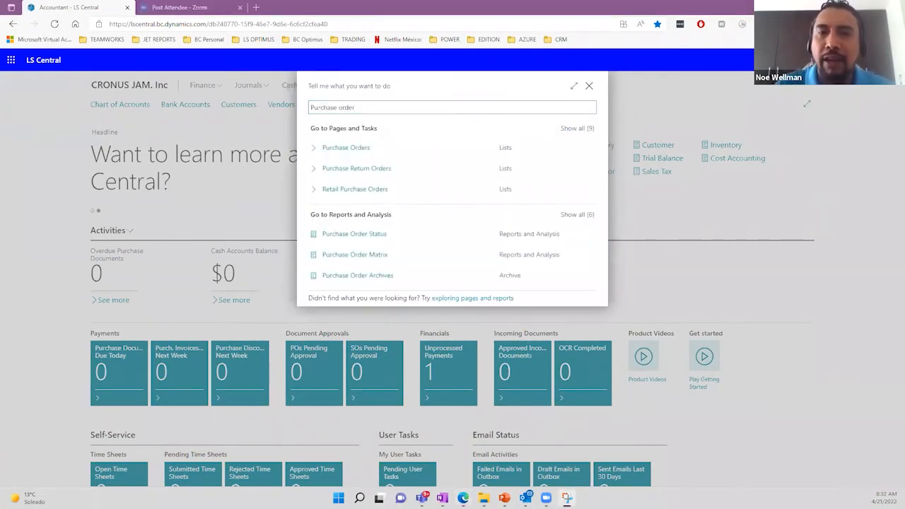
left_click(332, 147)
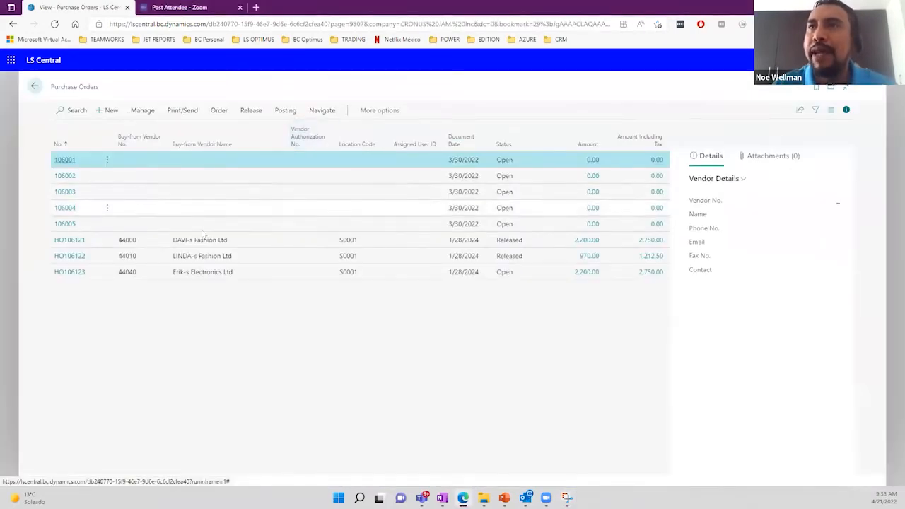
Create a new purchase order with Fabrikam, Inc. as the vendor, chosen from the full vendor list.
left_click(108, 111)
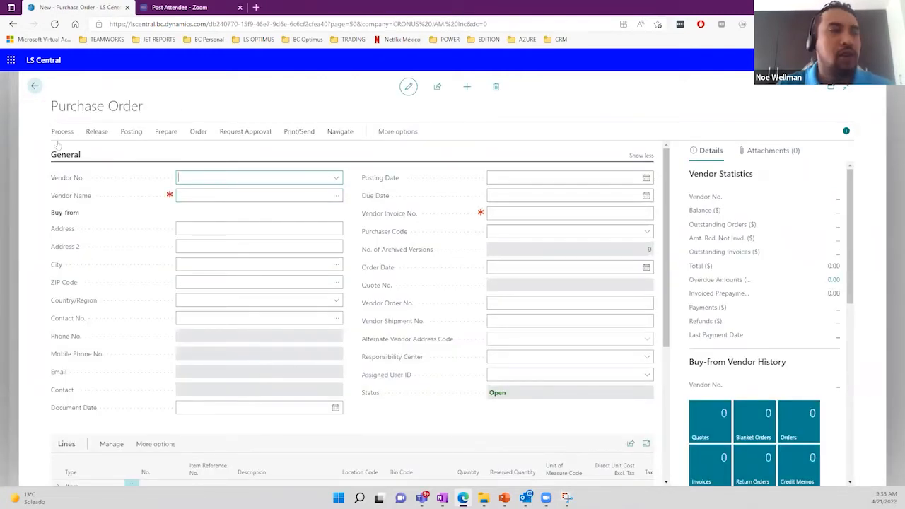
left_click(337, 178)
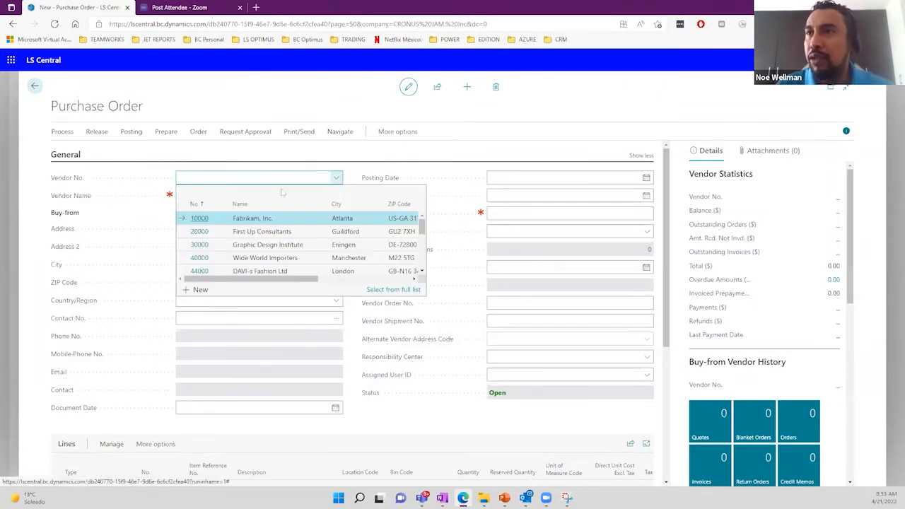
left_click(379, 291)
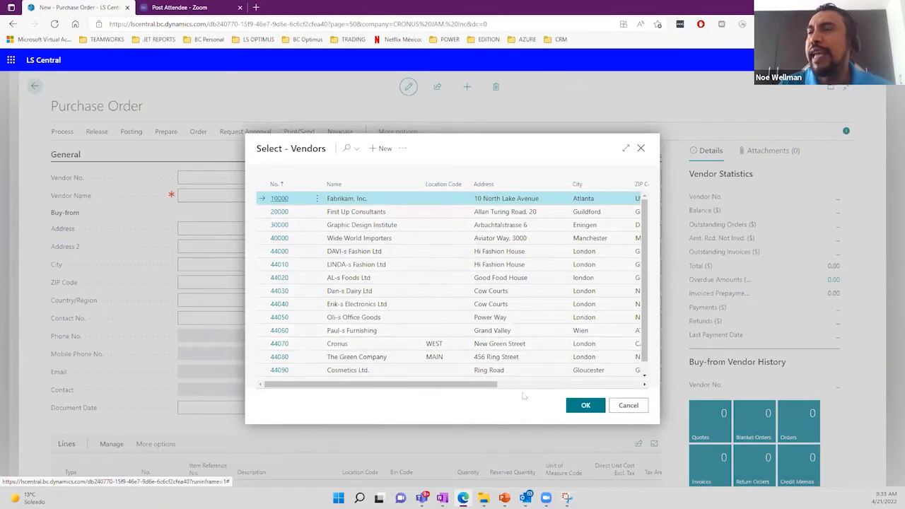
left_click(581, 406)
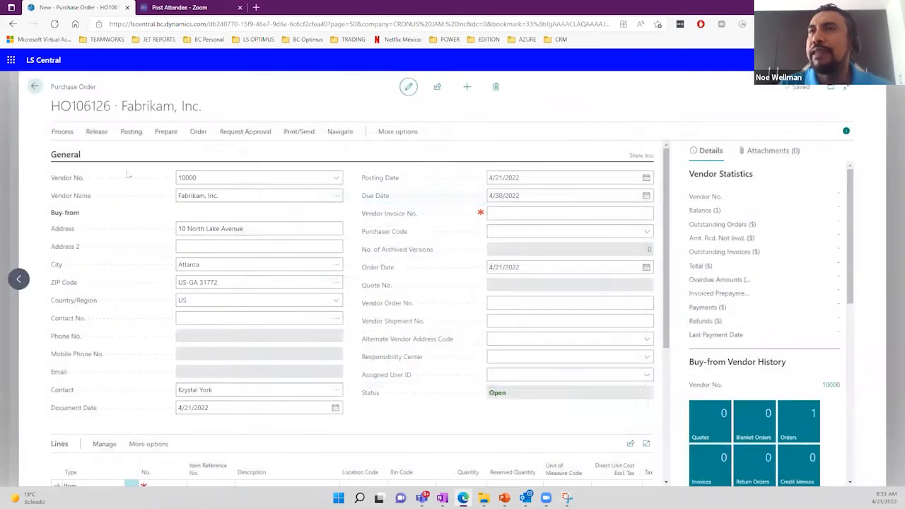
Review the purchase order's header, checking the vendor name, address, city and ZIP code fields.
left_click_drag(50, 91, 105, 88)
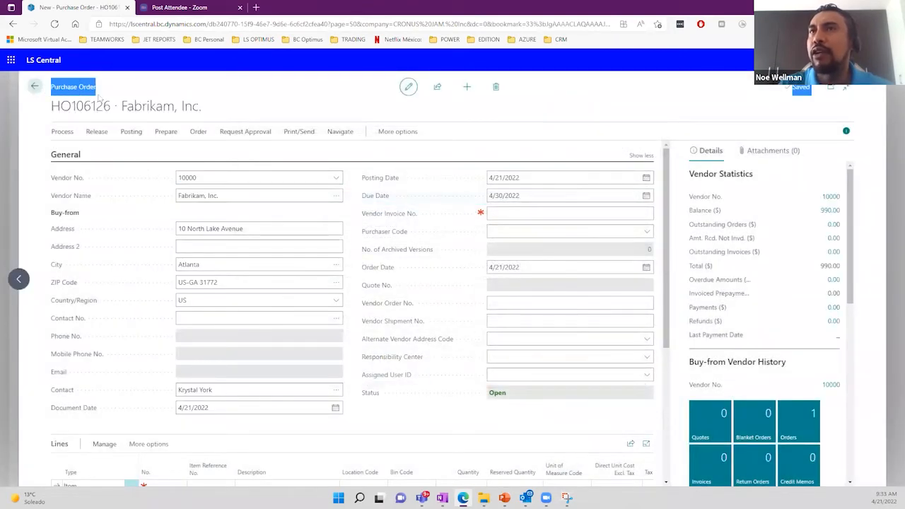
left_click(225, 195)
left_click(246, 229)
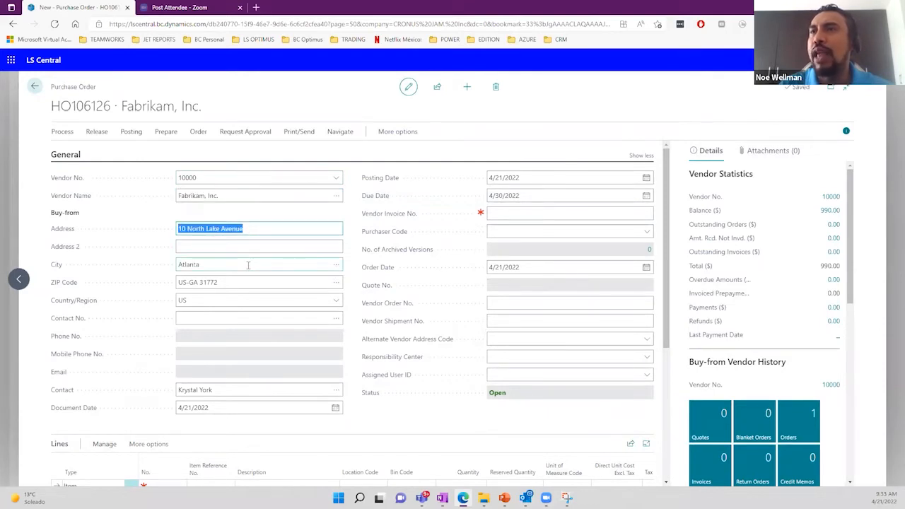
left_click(248, 264)
left_click(255, 282)
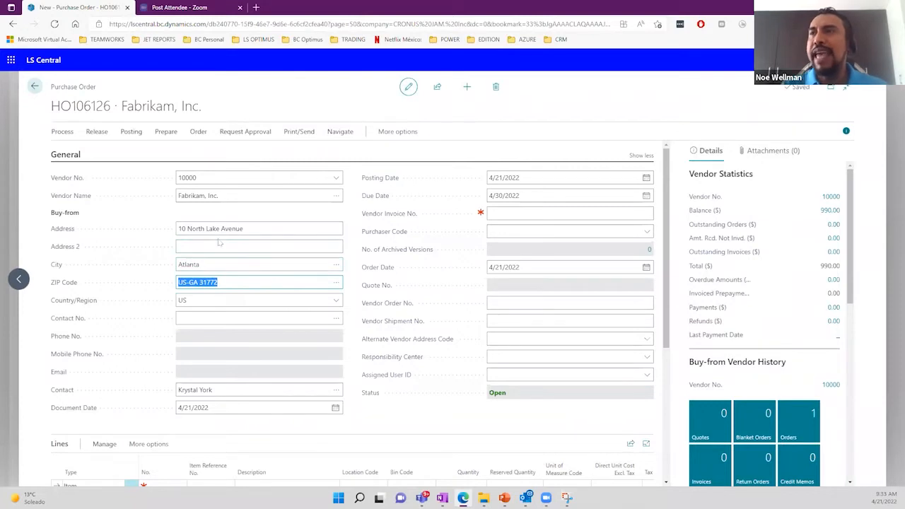
Add the item Milk 1 l to the first order line and set its location code to MAIN.
scroll(219, 242, "down", 3)
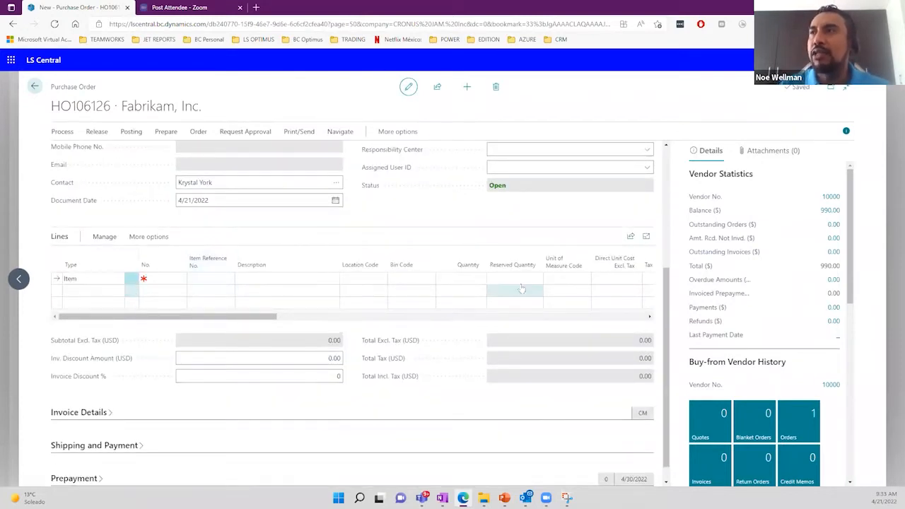
left_click(176, 278)
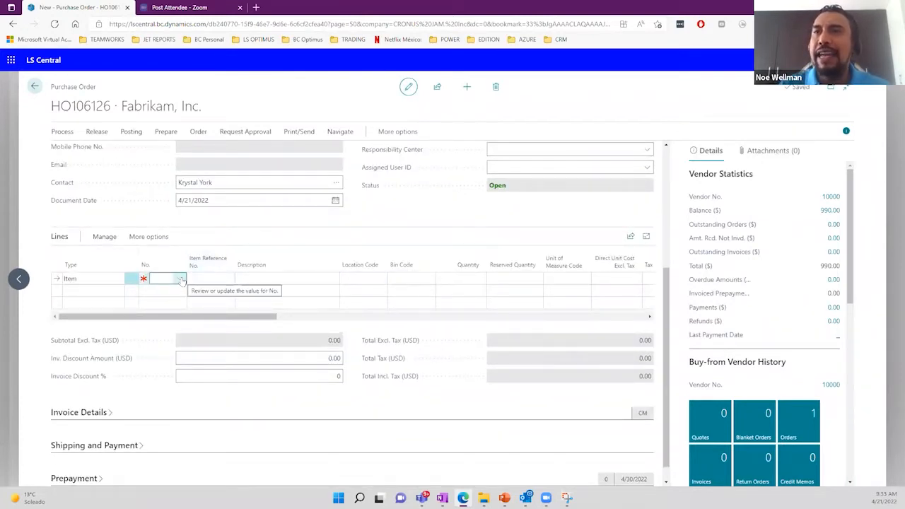
left_click(181, 279)
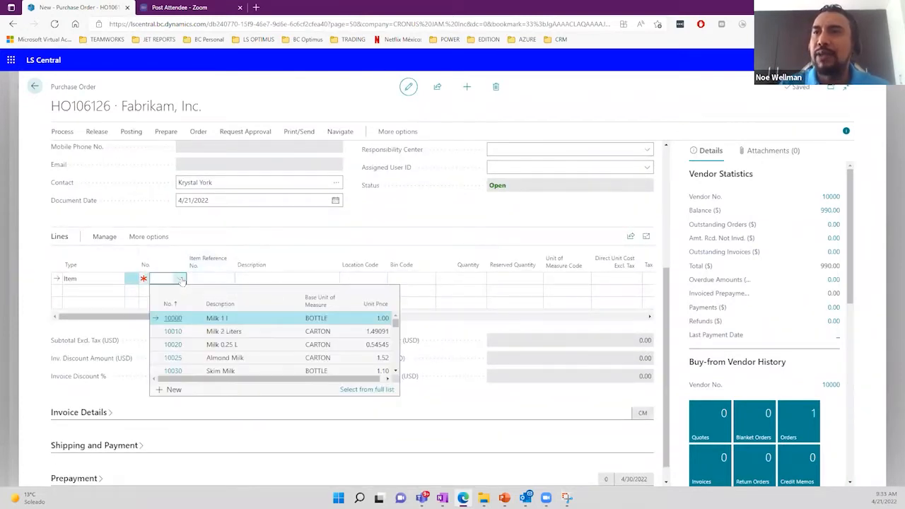
left_click(218, 318)
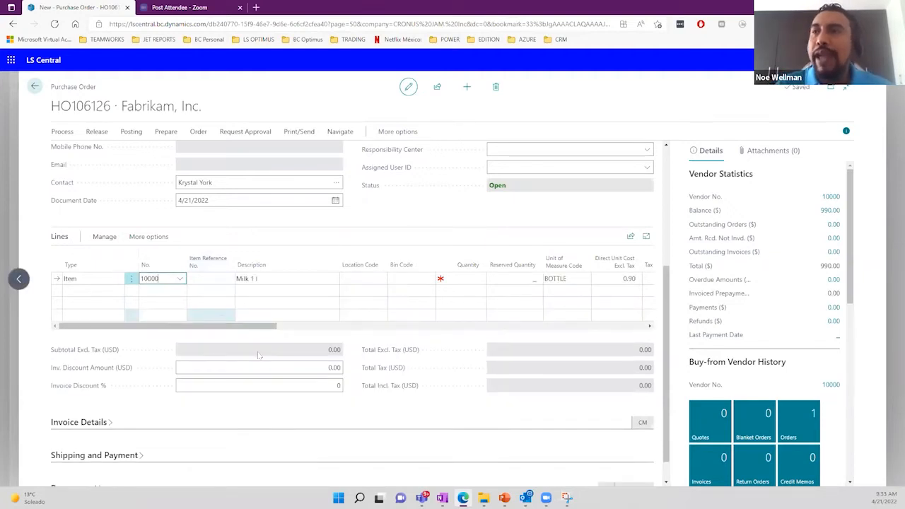
left_click_drag(235, 330, 281, 331)
left_click(273, 278)
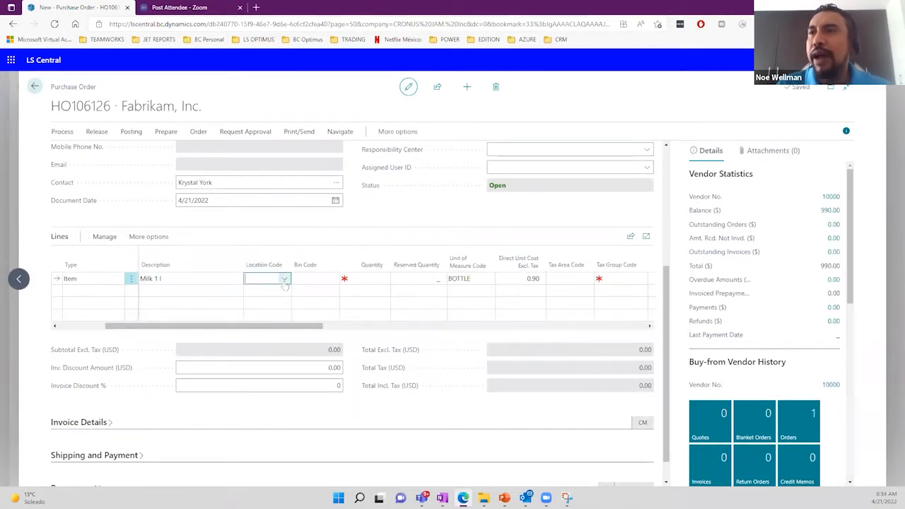
left_click(285, 279)
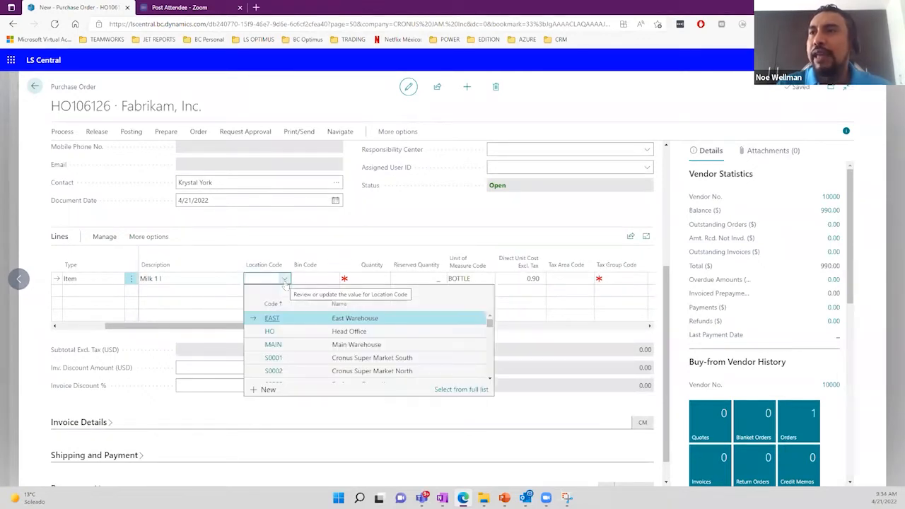
left_click(299, 345)
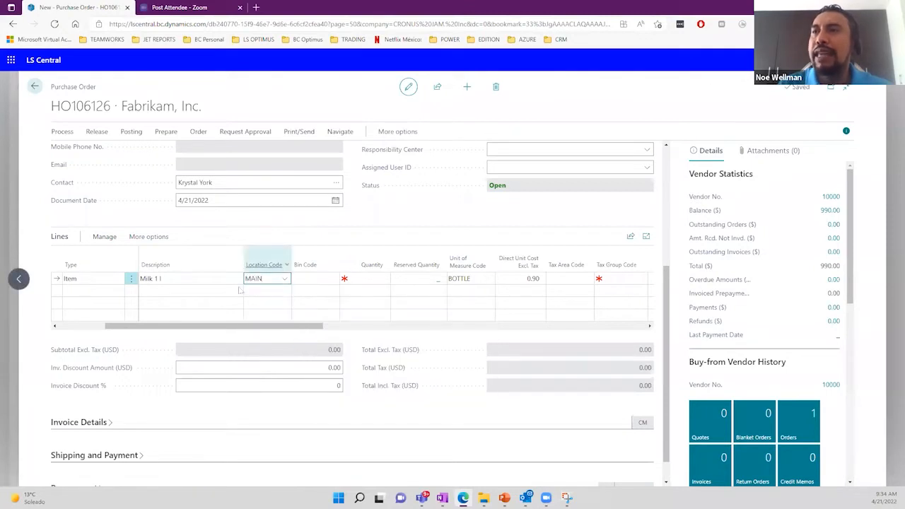
Enter a quantity of 10 on the Milk 1 l line and raise it to 100.
left_click(354, 278)
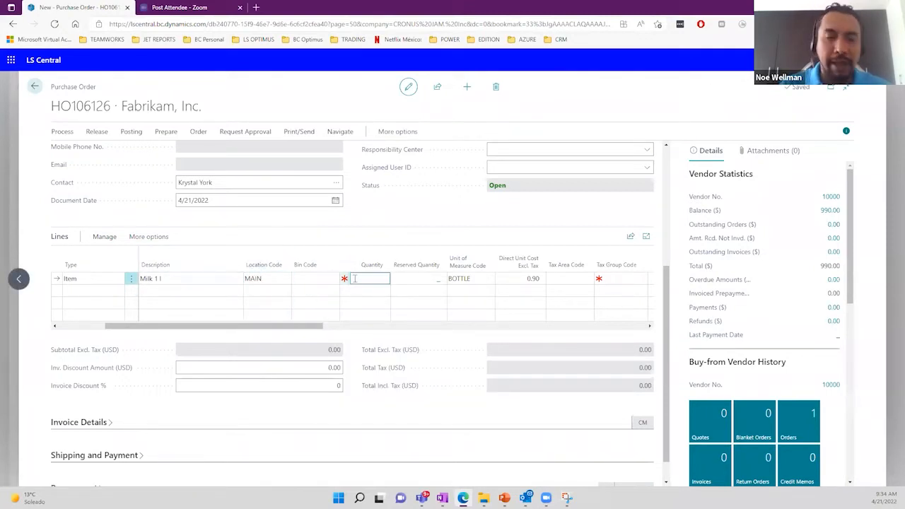
key("Tab")
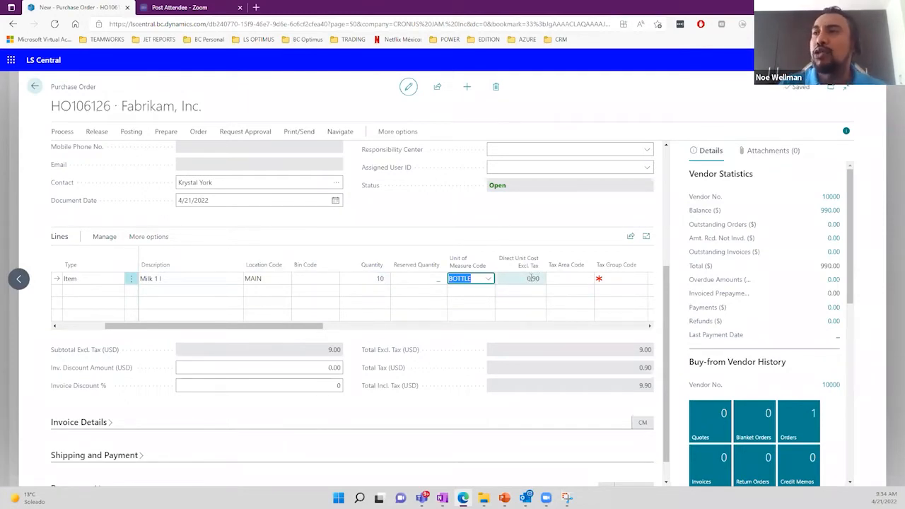
left_click(529, 278)
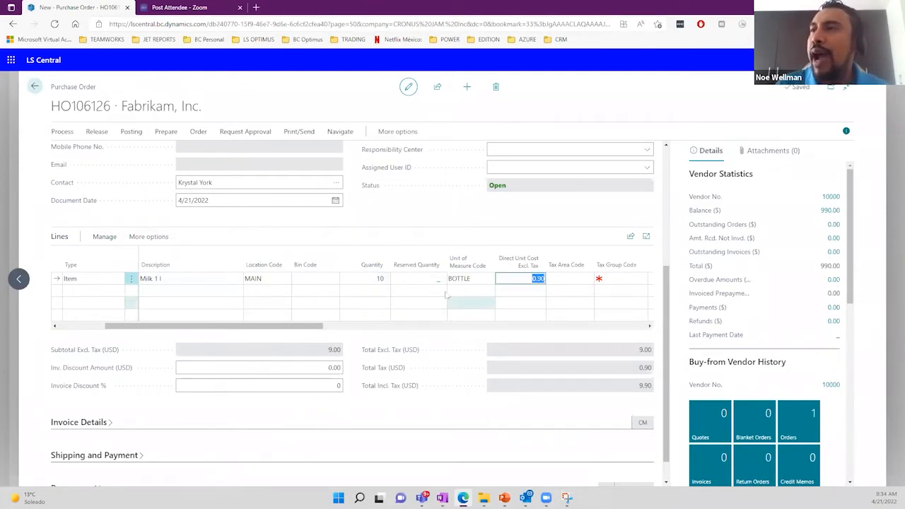
left_click(369, 277)
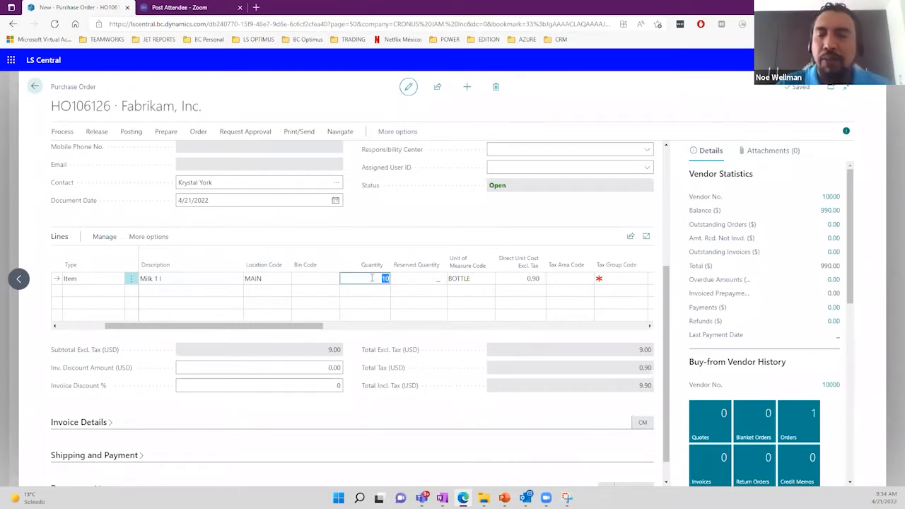
type("100")
key("Tab")
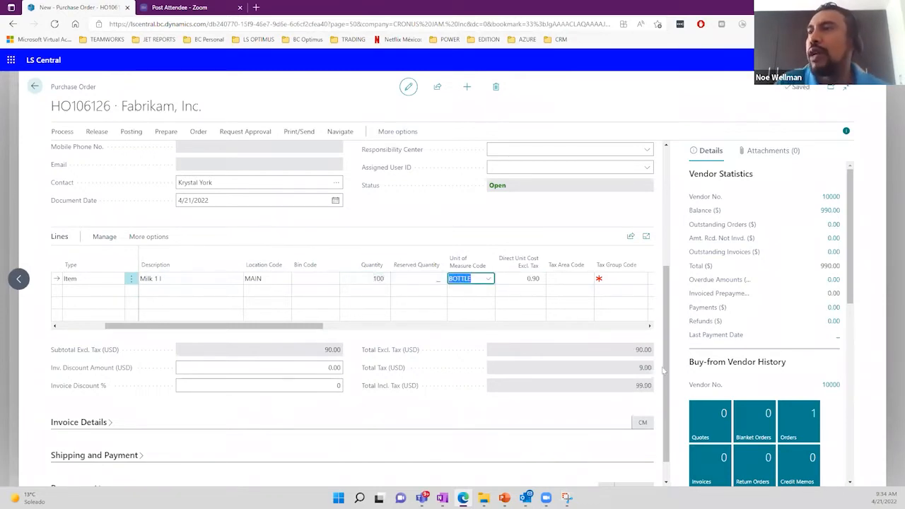
Examine the order's total excluding tax and total tax alongside the line's VAT Prod. Posting Group column.
left_click_drag(632, 351, 652, 351)
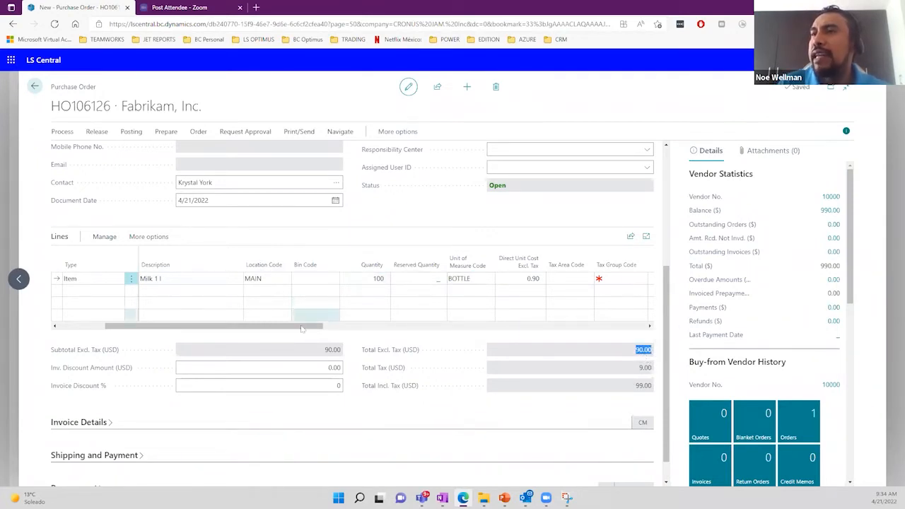
left_click_drag(311, 326, 454, 349)
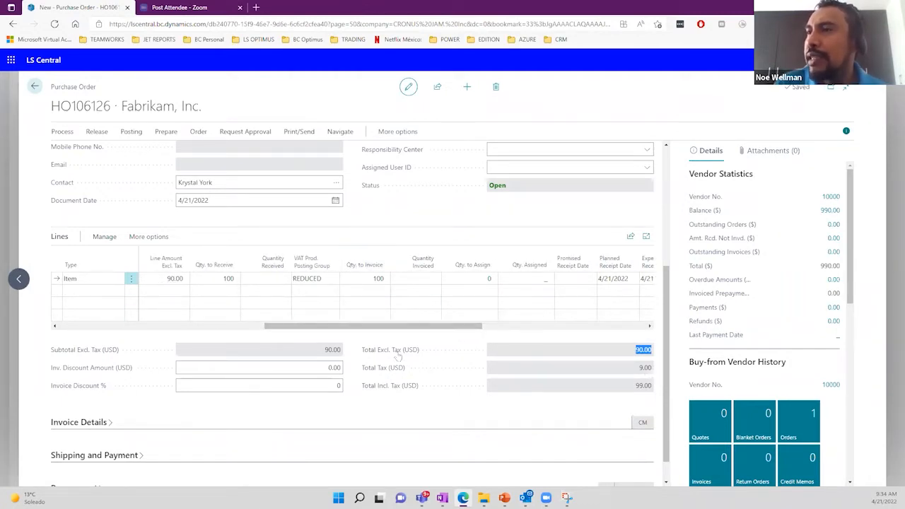
mouse_move(391, 375)
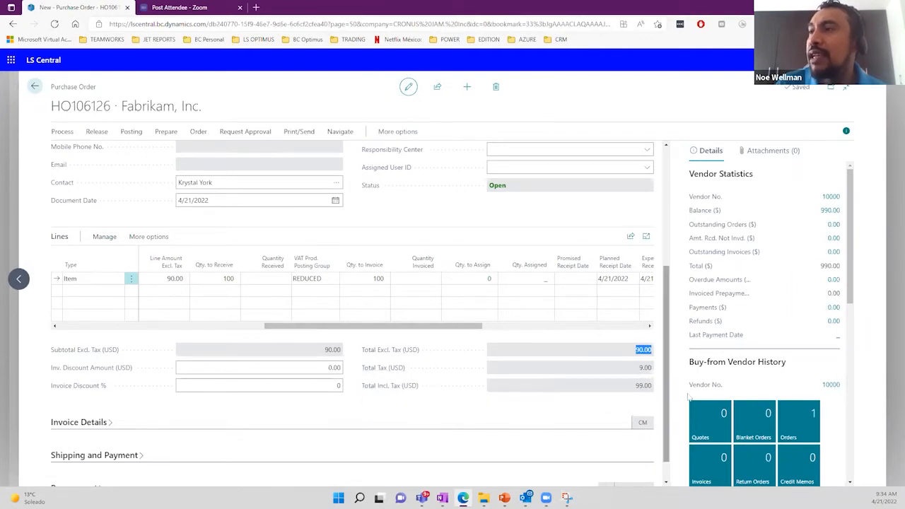
left_click(643, 369)
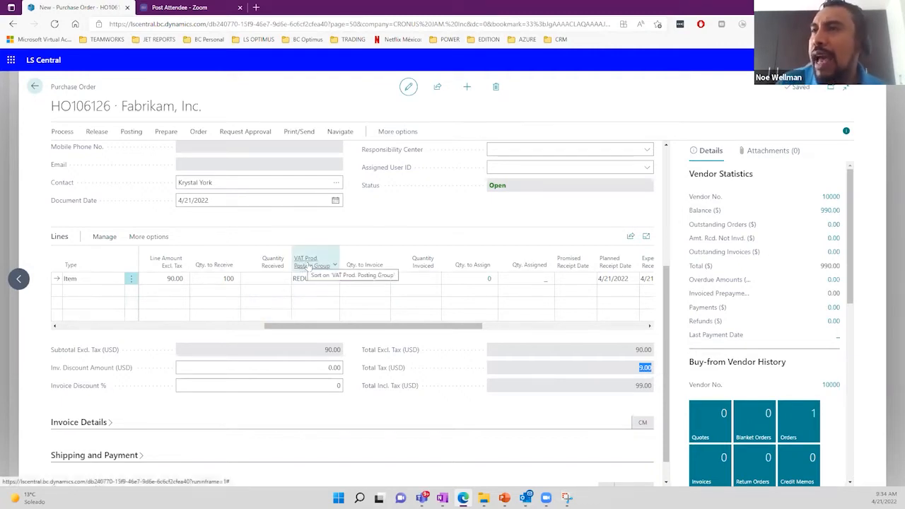
Look up the VAT Prod. Posting Group options for the Milk 1 l line, compare REDUCED with the total tax, and keep the current group.
mouse_move(309, 267)
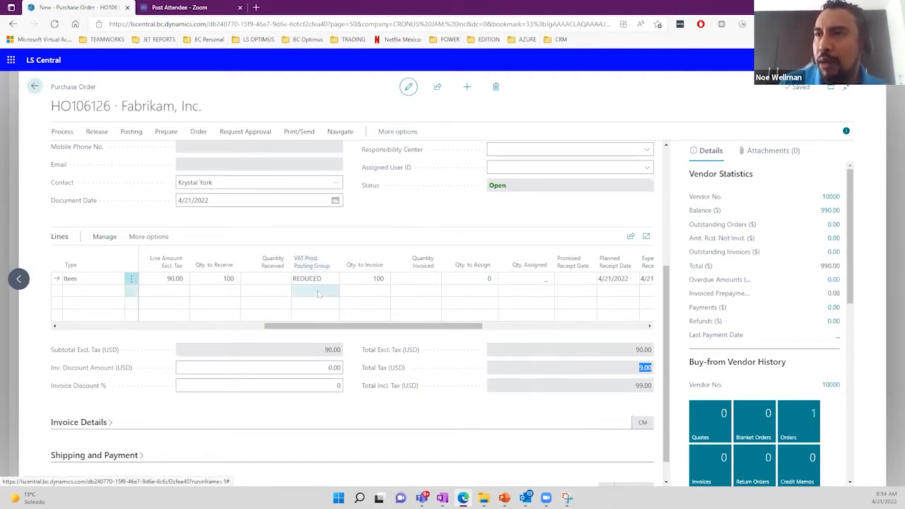
left_click(321, 279)
left_click(332, 280)
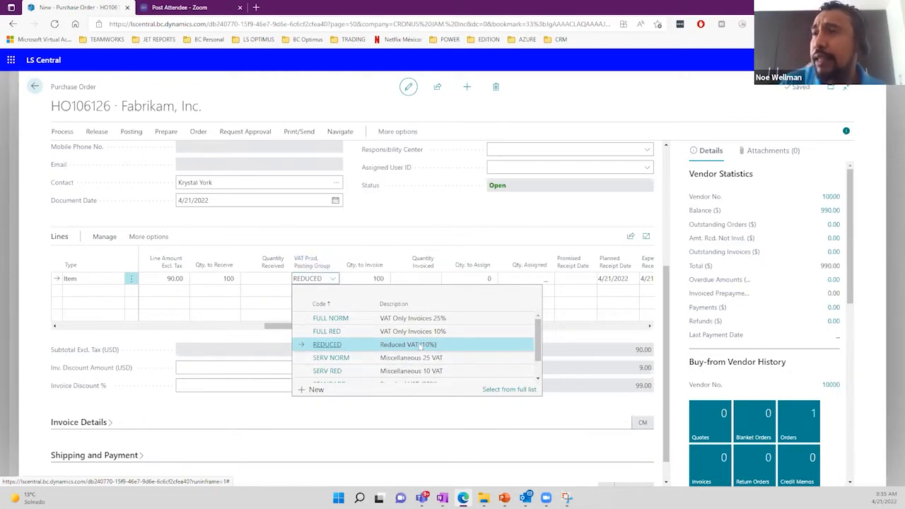
double_click(644, 368)
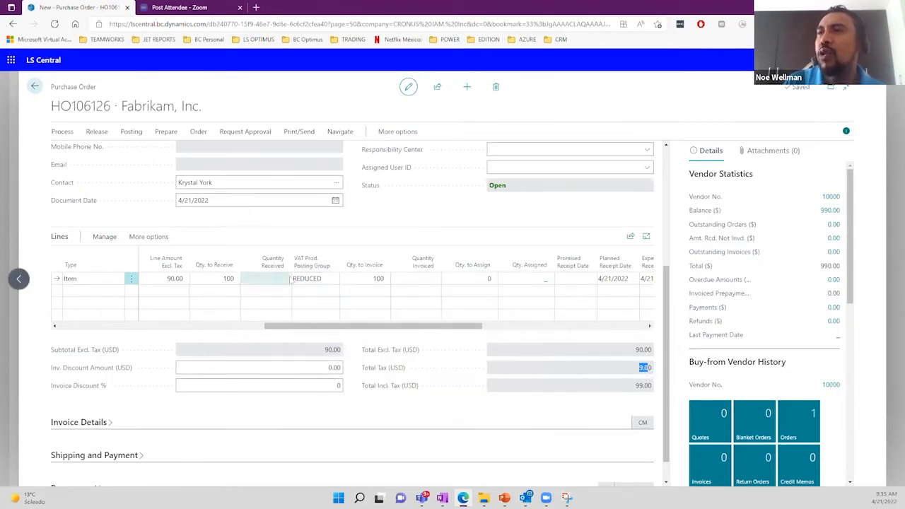
Open the vendor card of Fabrikam, Inc. from the purchase order's vendor lookup.
scroll(321, 247, "up", 3)
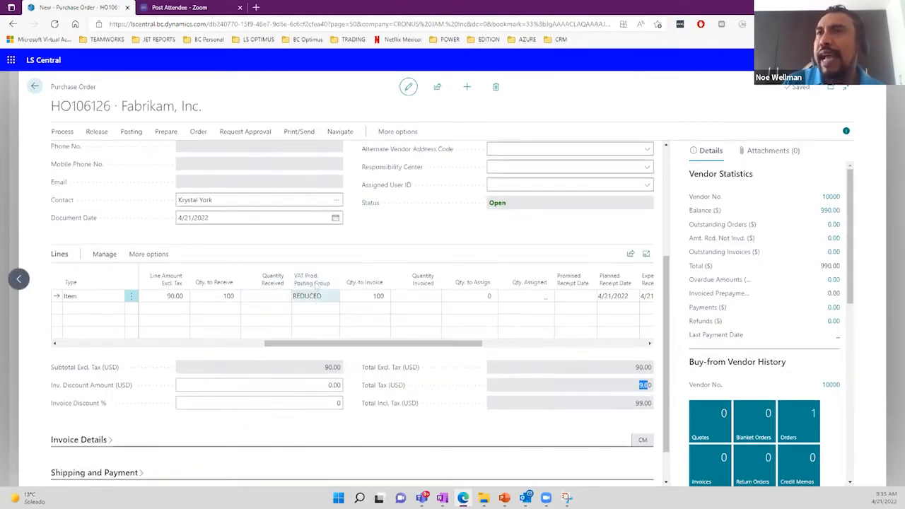
left_click(336, 197)
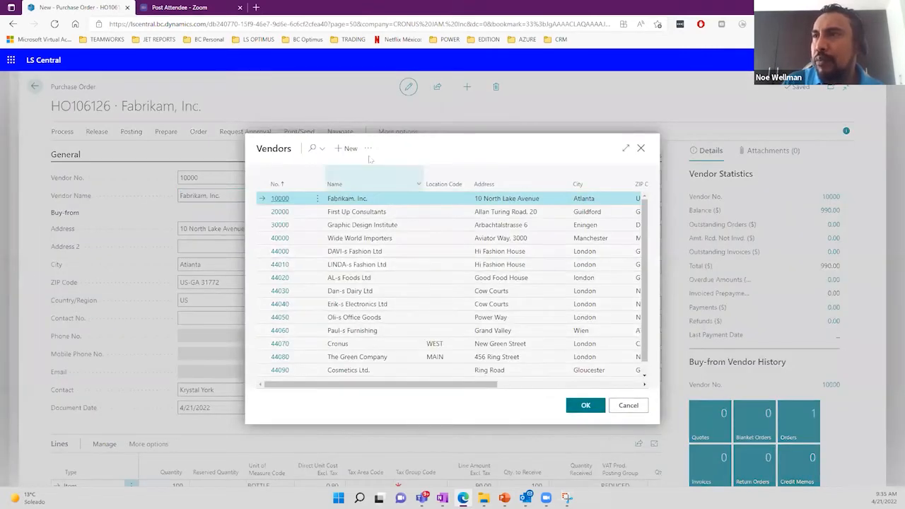
left_click(368, 148)
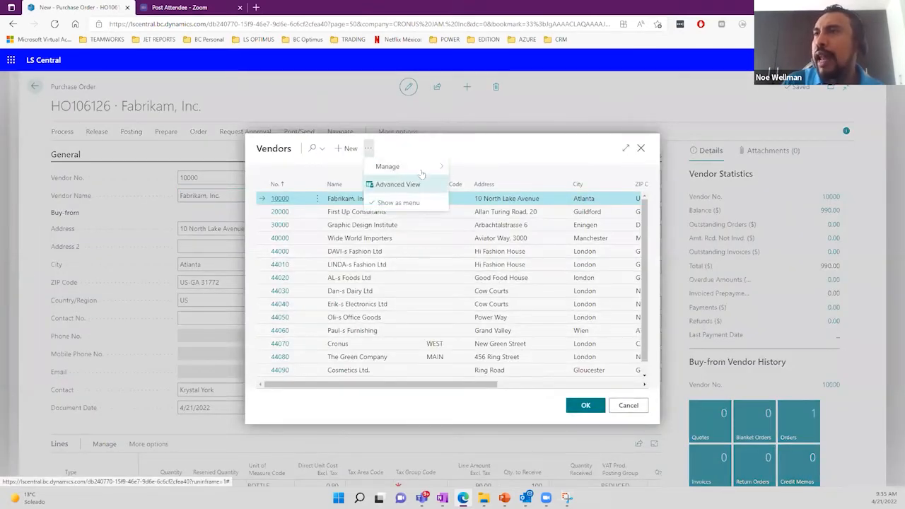
mouse_move(396, 167)
left_click(463, 167)
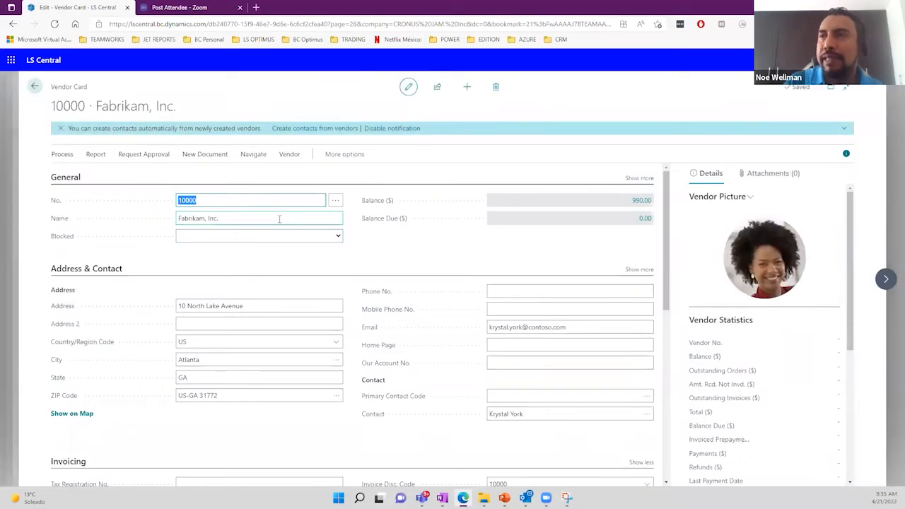
Examine the Invoicing section of the Fabrikam, Inc. vendor card for a VAT posting group, including its additional fields.
scroll(261, 247, "down", 10)
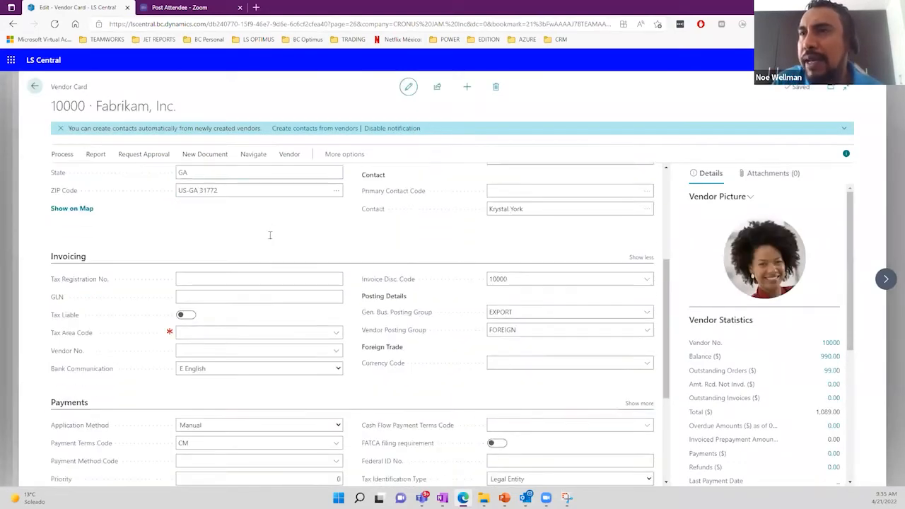
scroll(329, 259, "up", 3)
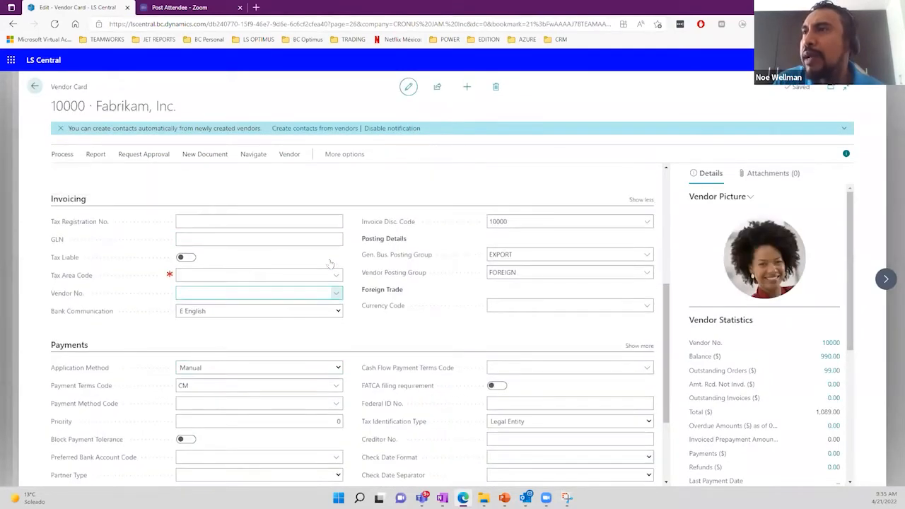
left_click(531, 289)
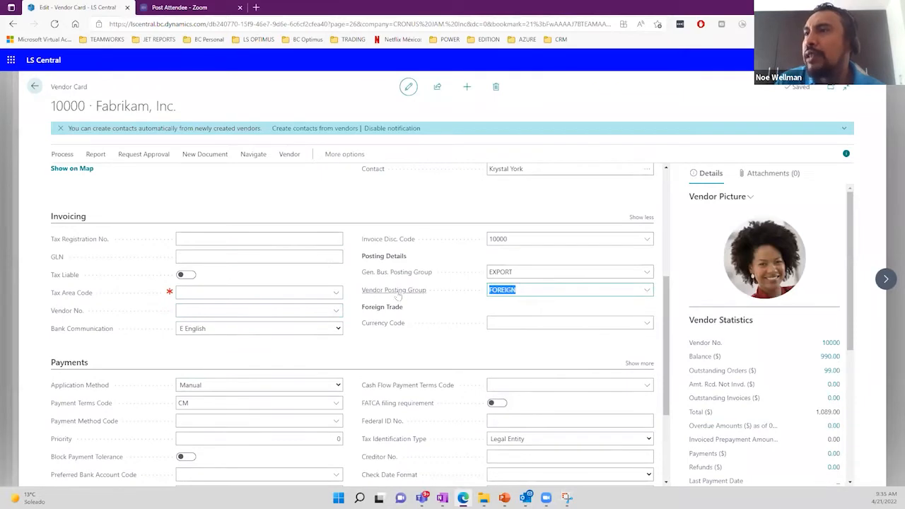
left_click(641, 218)
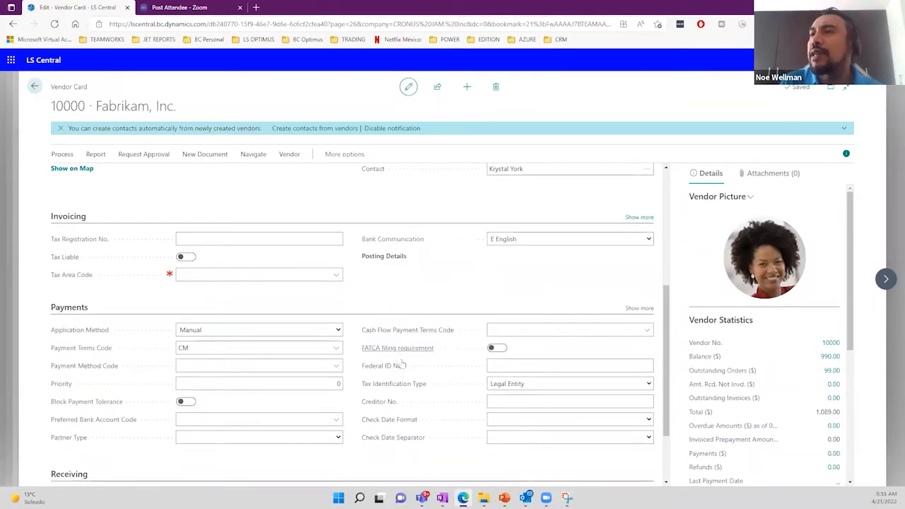
left_click(639, 217)
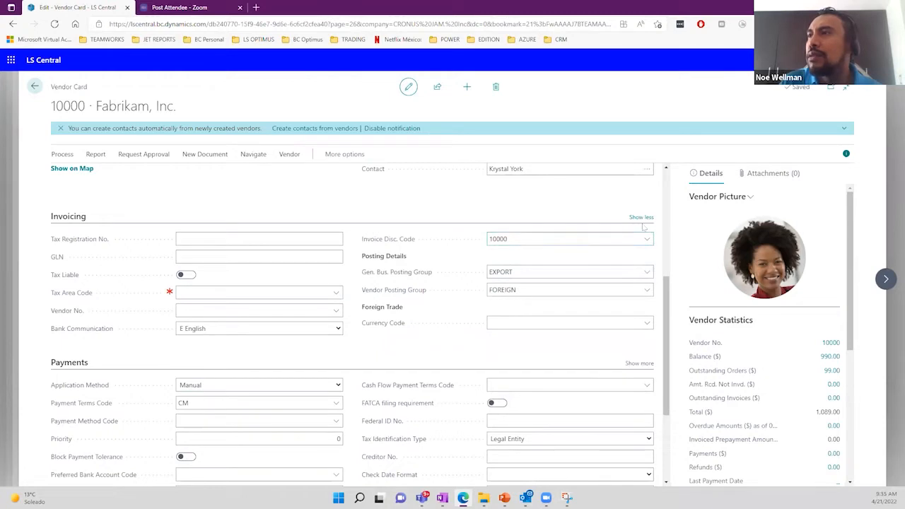
Look up the vendor's Vendor Posting Group options, keep the current group, and check the Payments section.
left_click(553, 292)
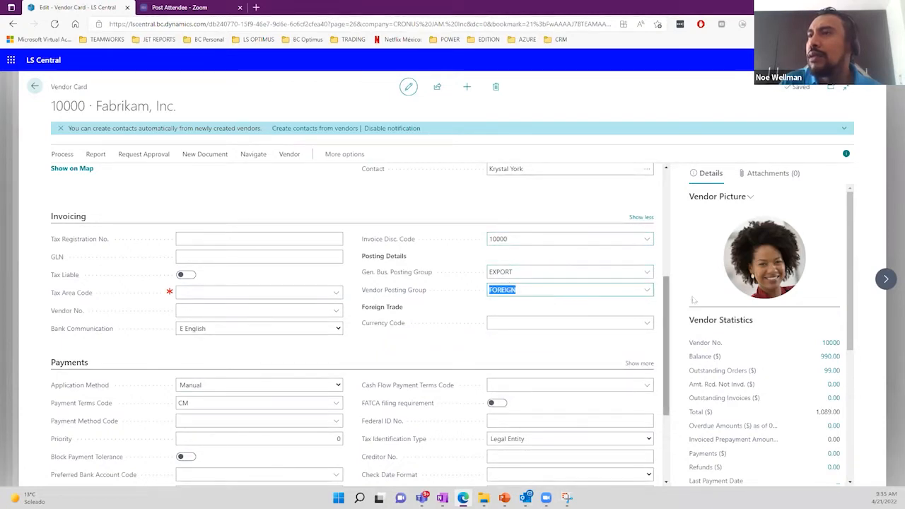
left_click(647, 291)
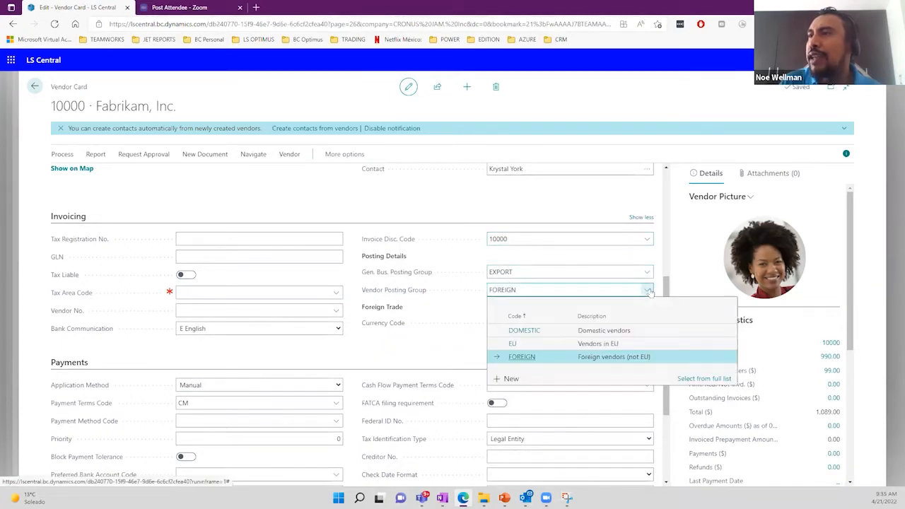
left_click(408, 352)
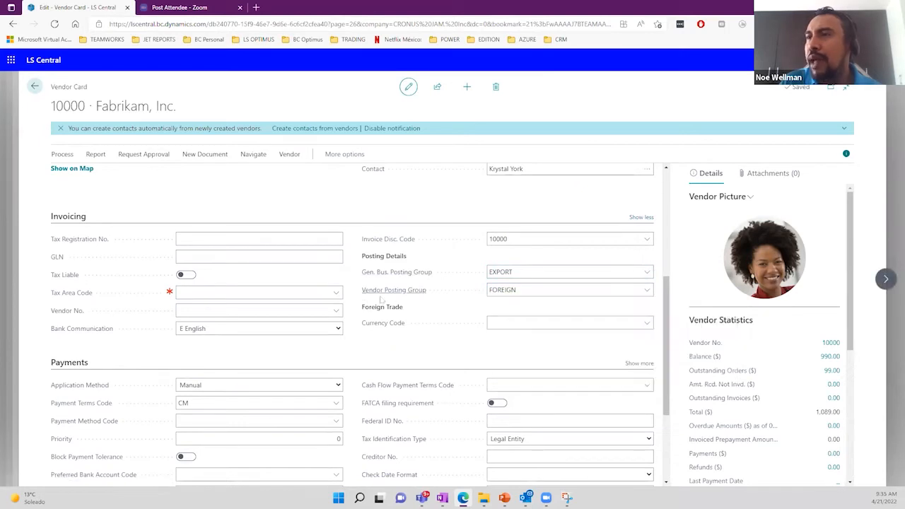
scroll(385, 304, "down", 1)
scroll(385, 307, "down", 3)
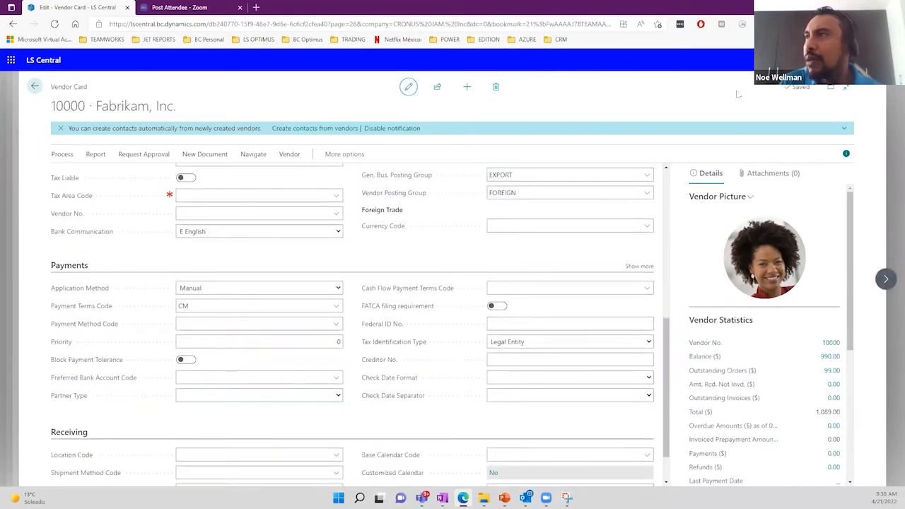
Start personalizing the Vendor Card and search the fields available to add for "tax".
left_click(848, 60)
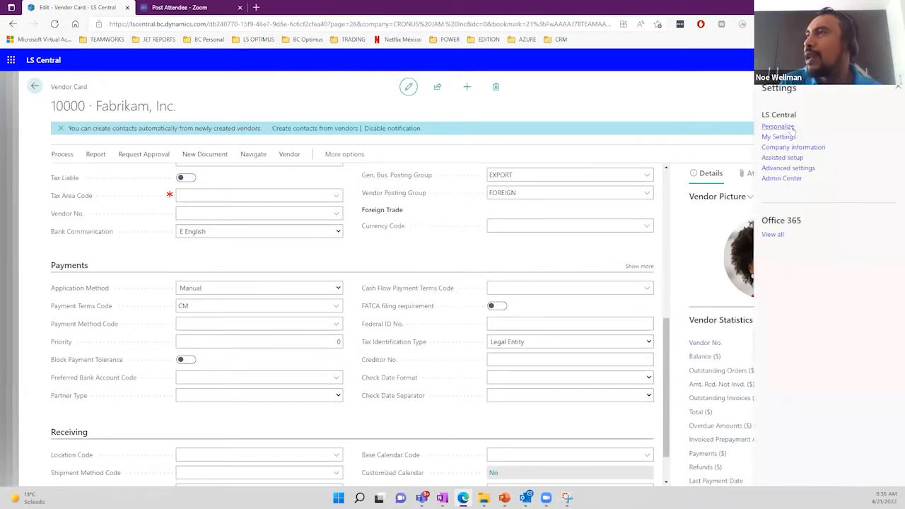
left_click(788, 126)
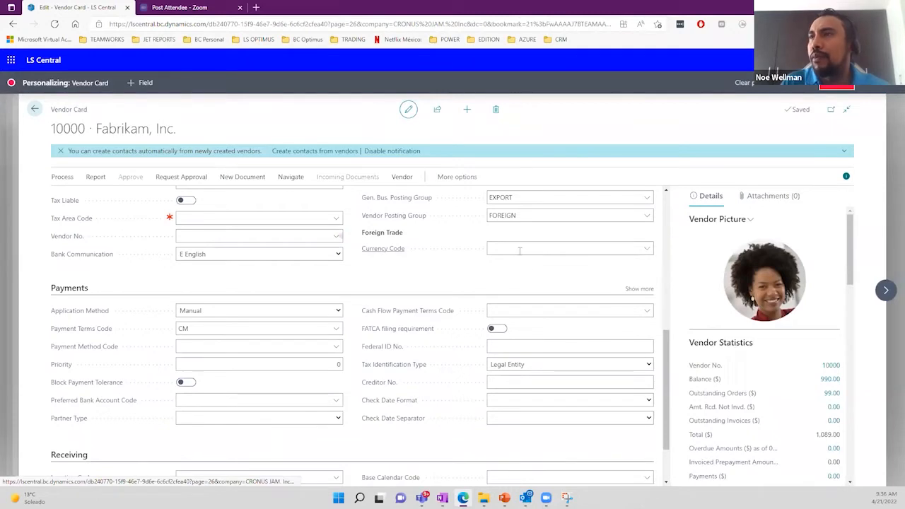
left_click(646, 249)
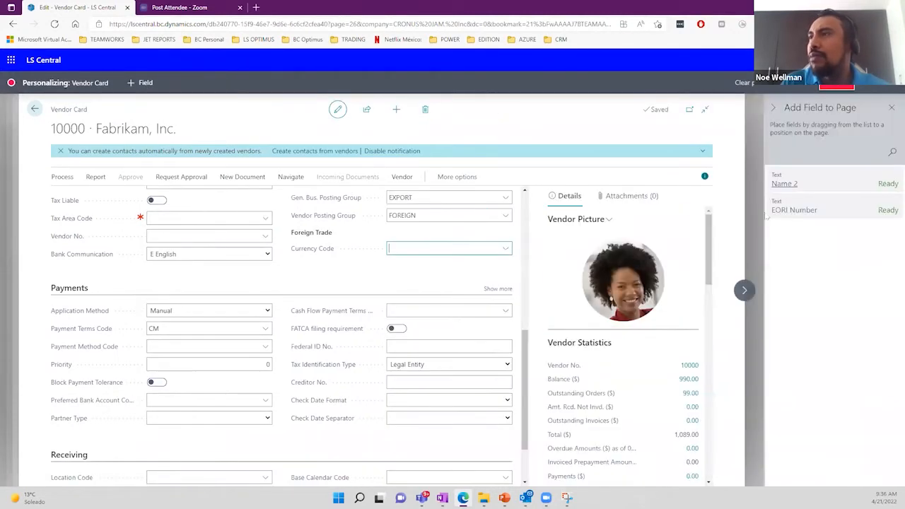
left_click(893, 153)
left_click(466, 347)
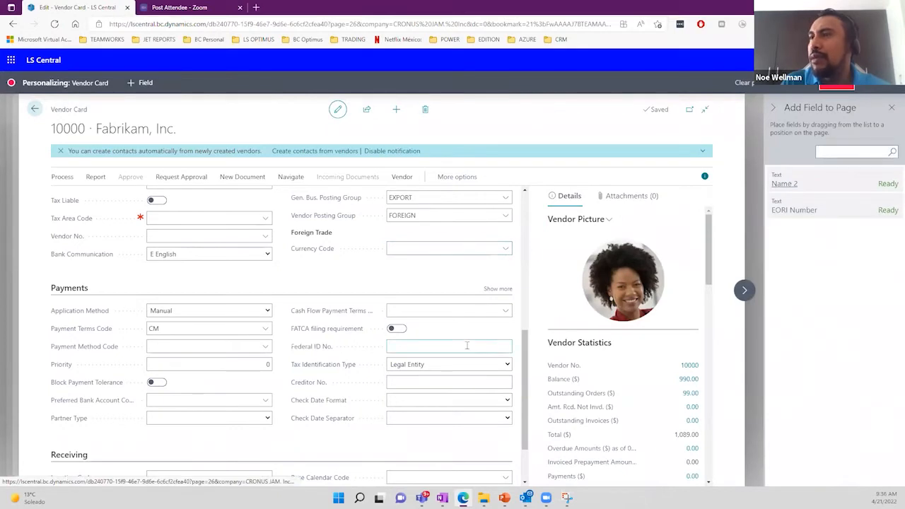
left_click(892, 154)
type("tax")
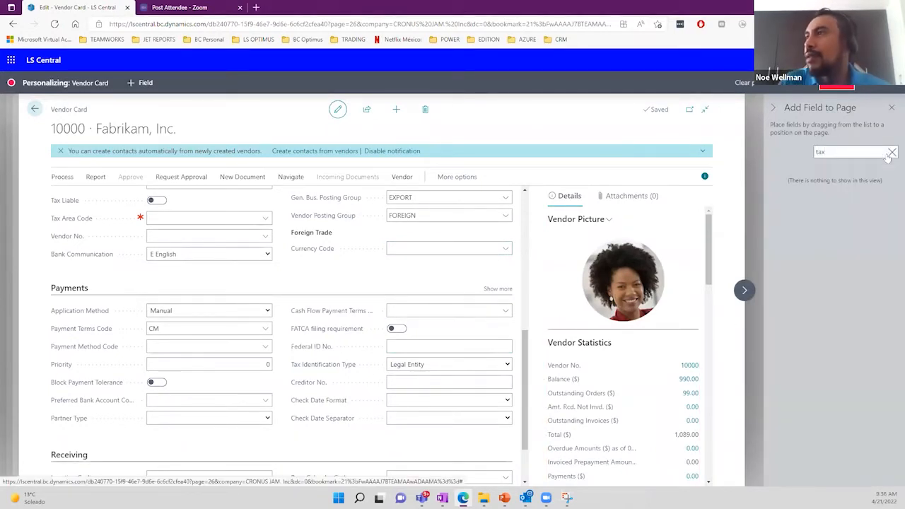
Search the fields available to add to the Vendor Card for "va" instead.
key("BackSpace")
key("BackSpace")
key("BackSpace")
type("c")
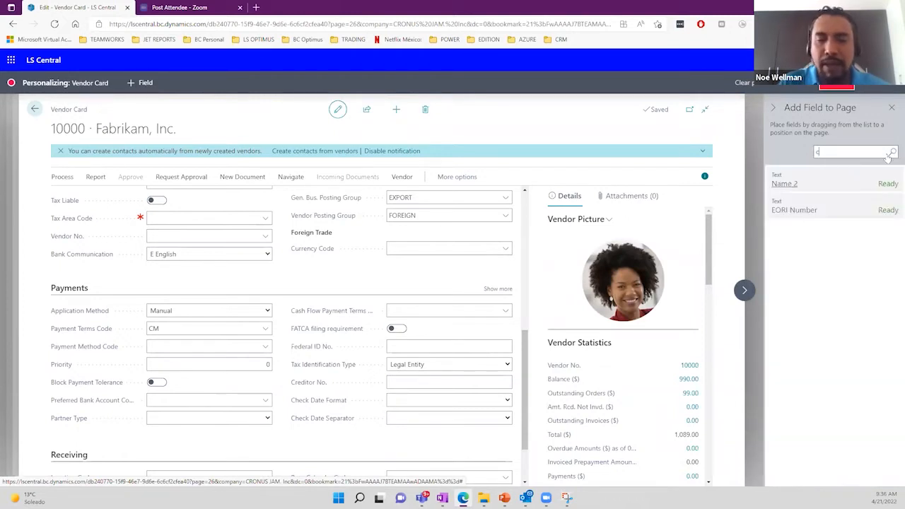
key("BackSpace")
type("va")
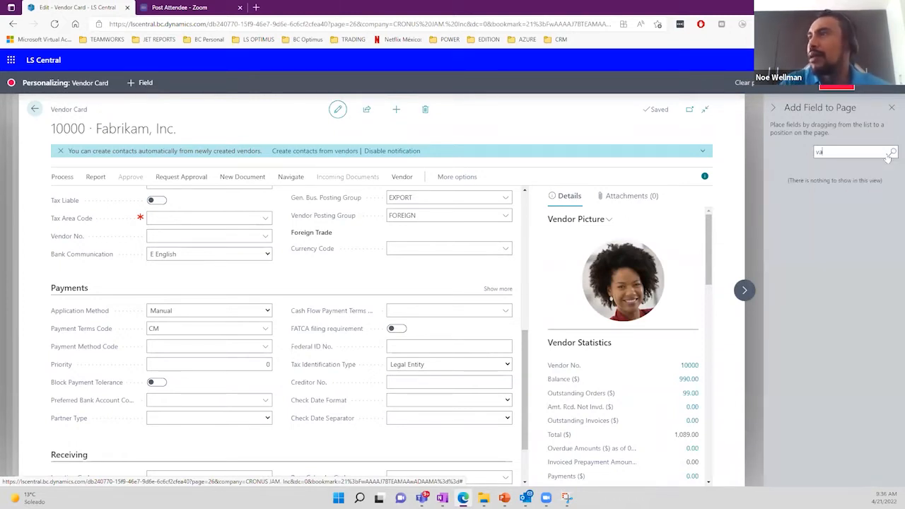
Expand the vendor card's General section, check it and Invoicing for a VAT group field, and finish personalizing without adding fields.
scroll(376, 234, "up", 3)
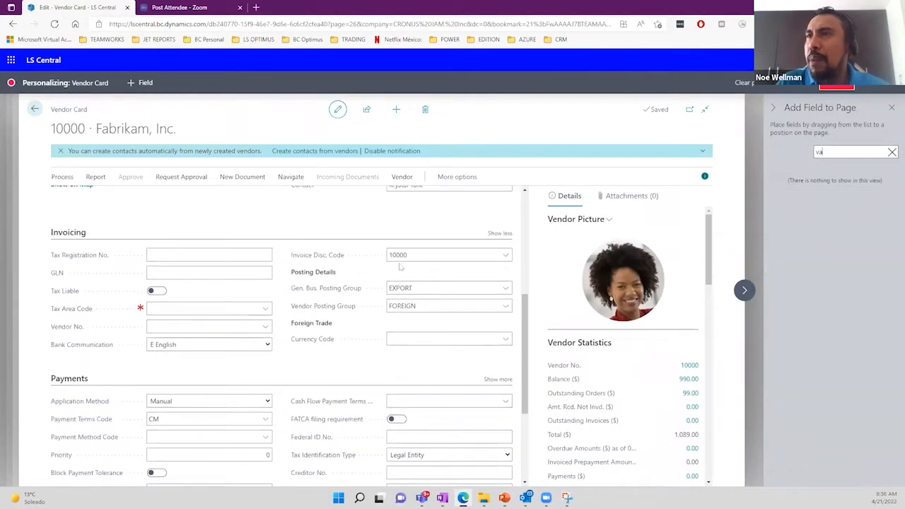
scroll(399, 266, "up", 5)
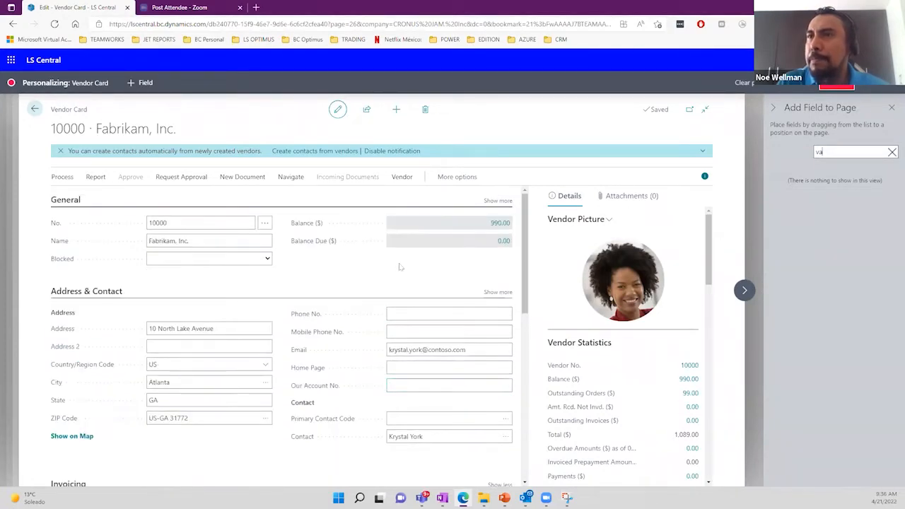
left_click(497, 201)
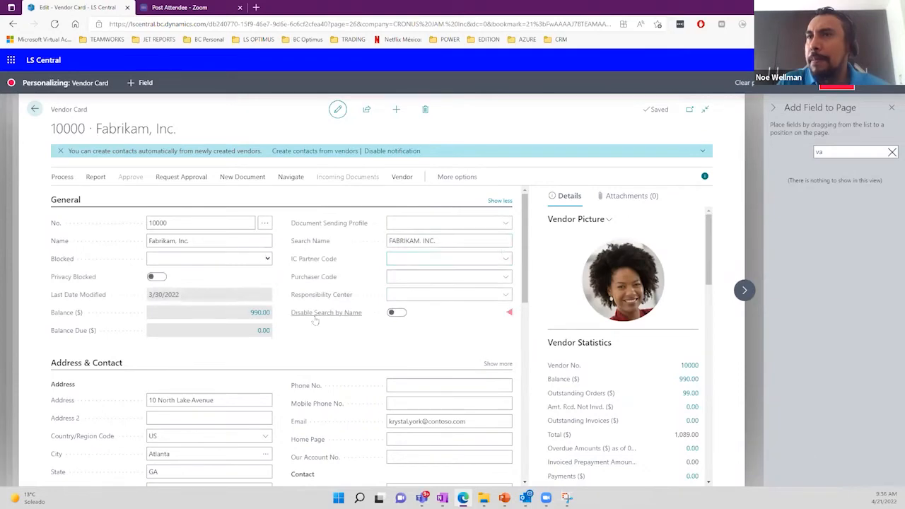
scroll(346, 311, "down", 4)
scroll(330, 374, "down", 4)
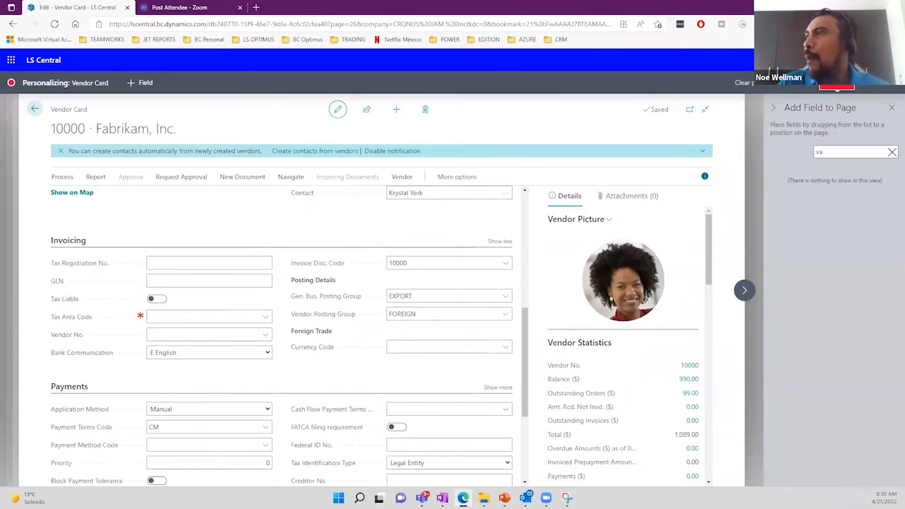
left_click(874, 83)
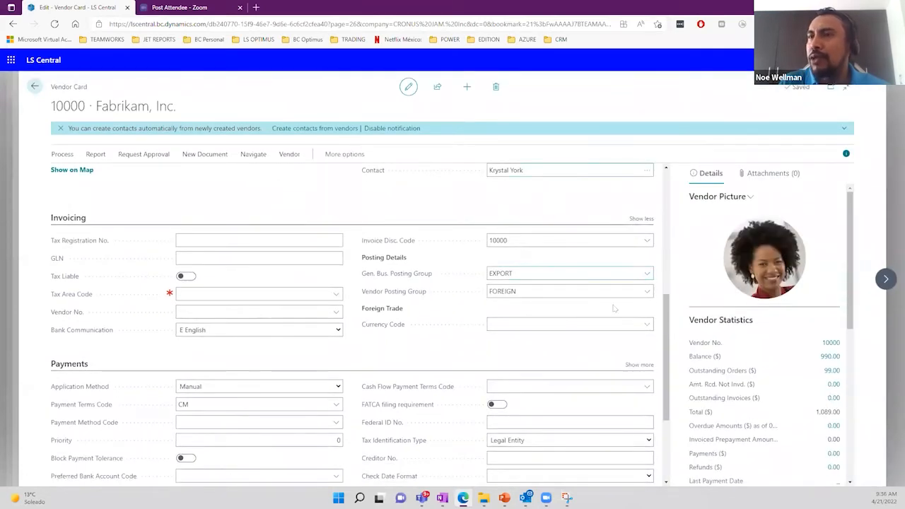
Search for "package", open Configuration Packages, and open the existing BC 2020 miscellaneous package.
scroll(613, 308, "down", 3)
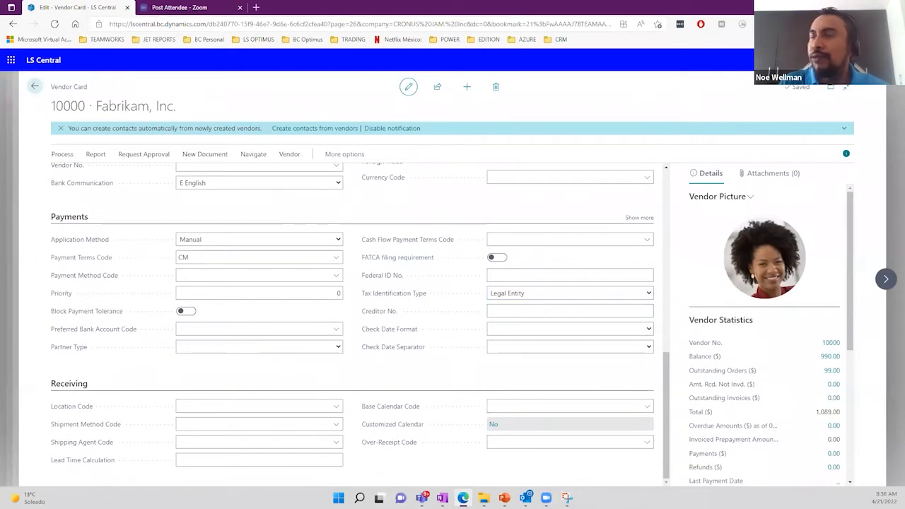
key("alt+q")
type("puckage")
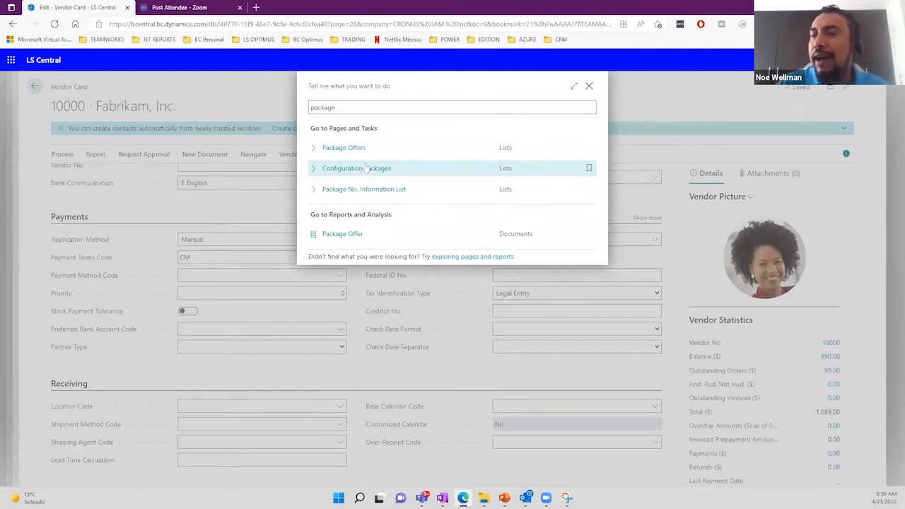
left_click(366, 167)
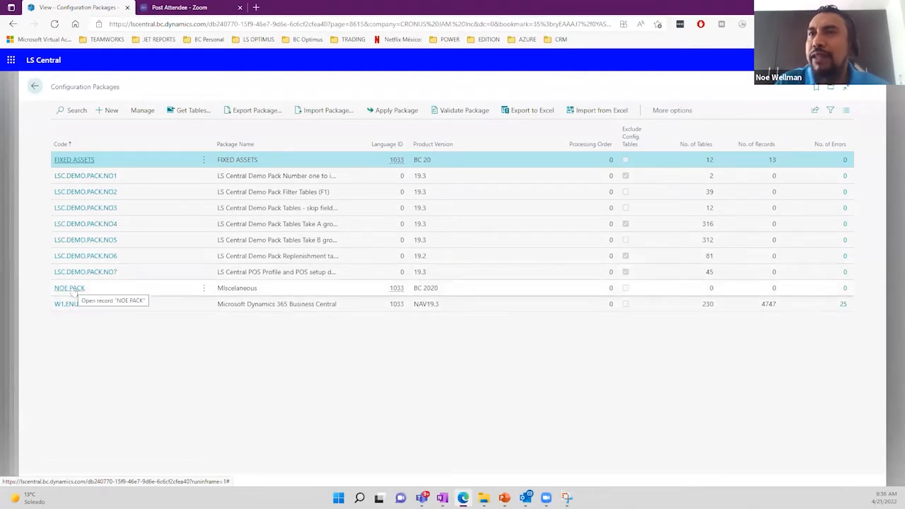
left_click(73, 288)
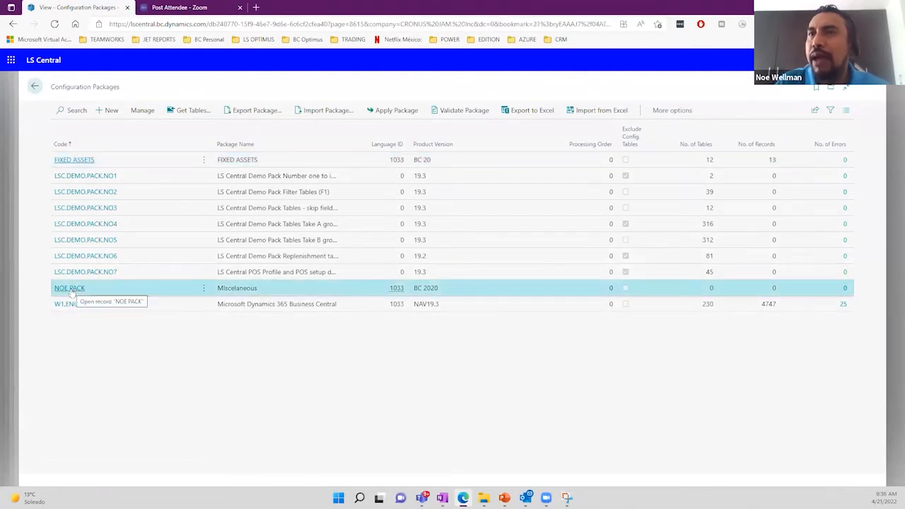
left_click(70, 288)
left_click(92, 309)
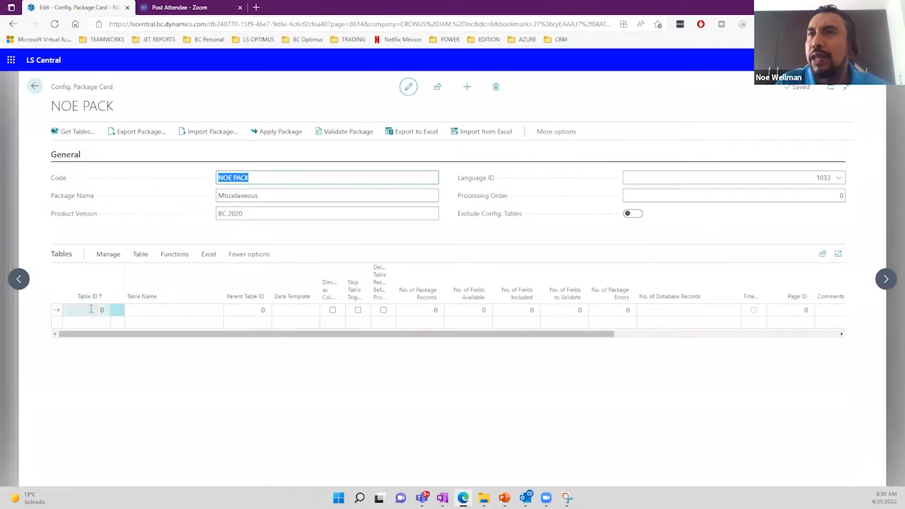
type("vendor")
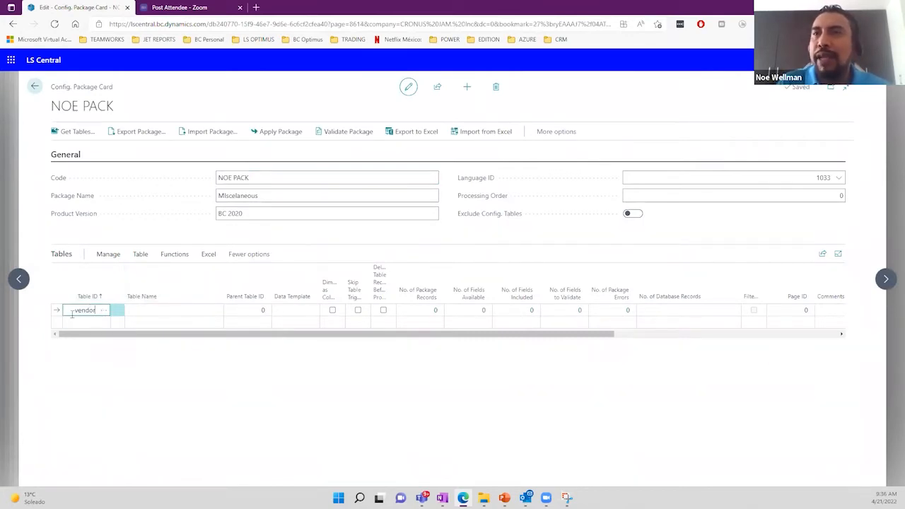
left_click_drag(72, 314, 99, 320)
key("BackSpace")
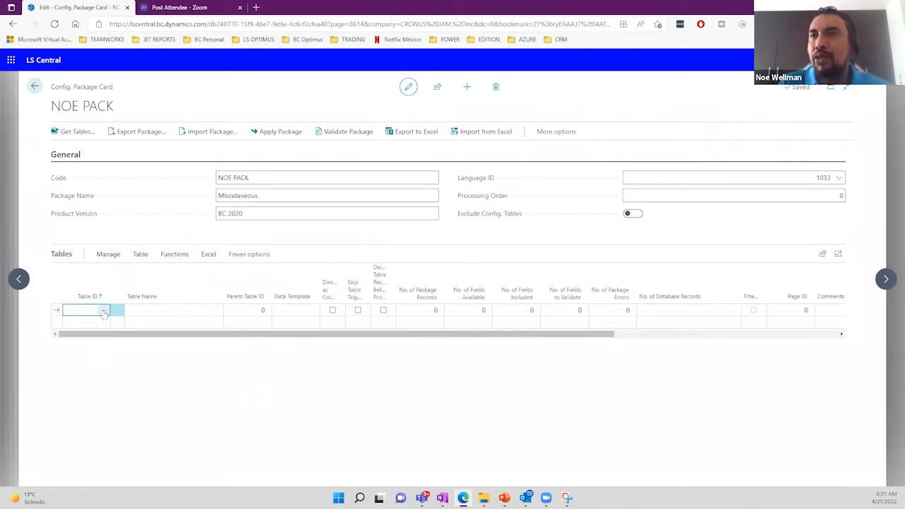
Search the table objects for "vendo" and add the Vendor table, ID 23, to the configuration package.
left_click(103, 311)
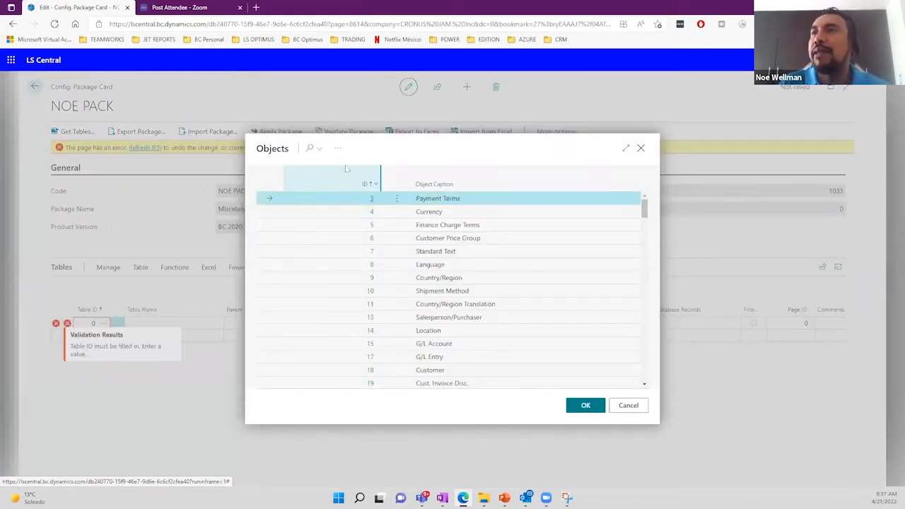
left_click(310, 148)
type("vendo")
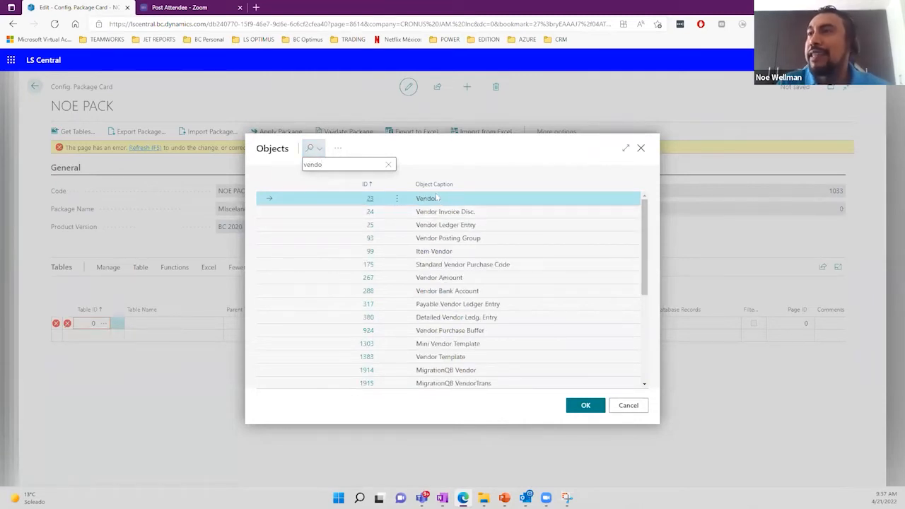
left_click(586, 408)
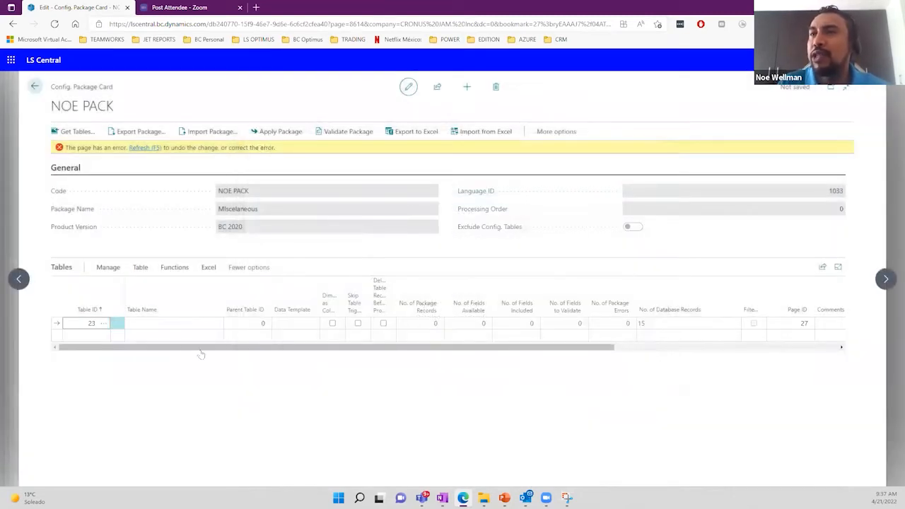
Refresh the package card to clear the page error and agree to check the fields that have several related tables.
left_click(151, 322)
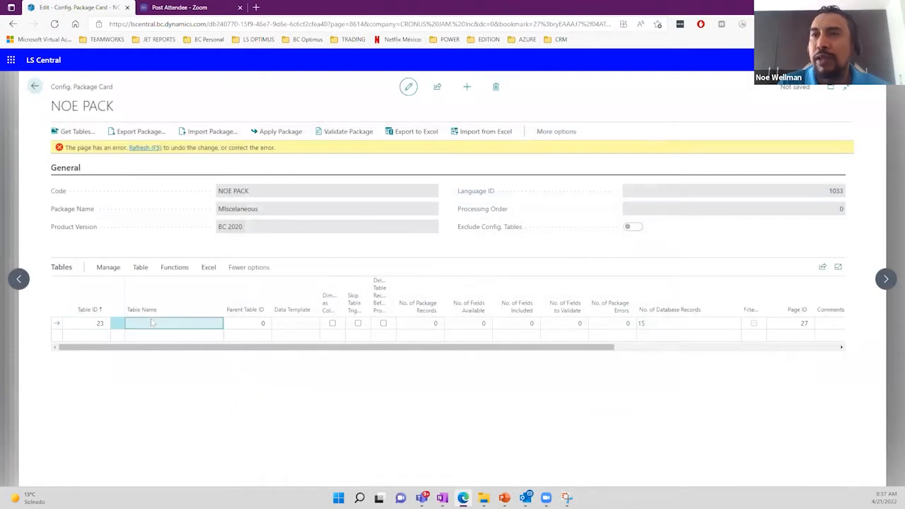
left_click(142, 147)
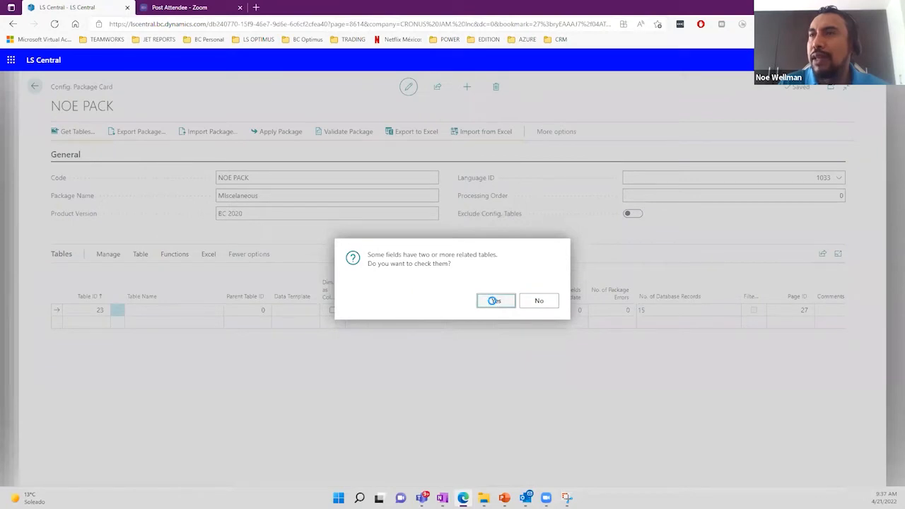
left_click(493, 301)
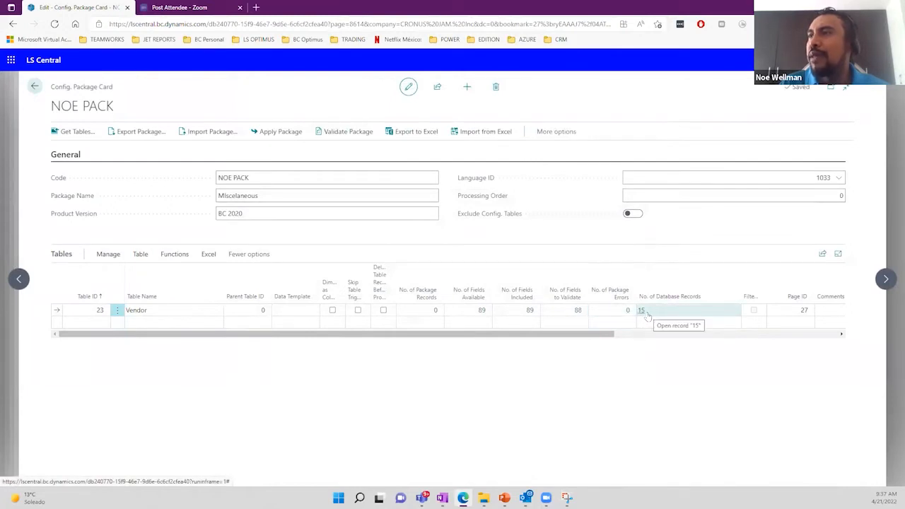
Export the package's Vendor table to Excel, open the downloaded workbook and enable it for editing.
left_click(209, 254)
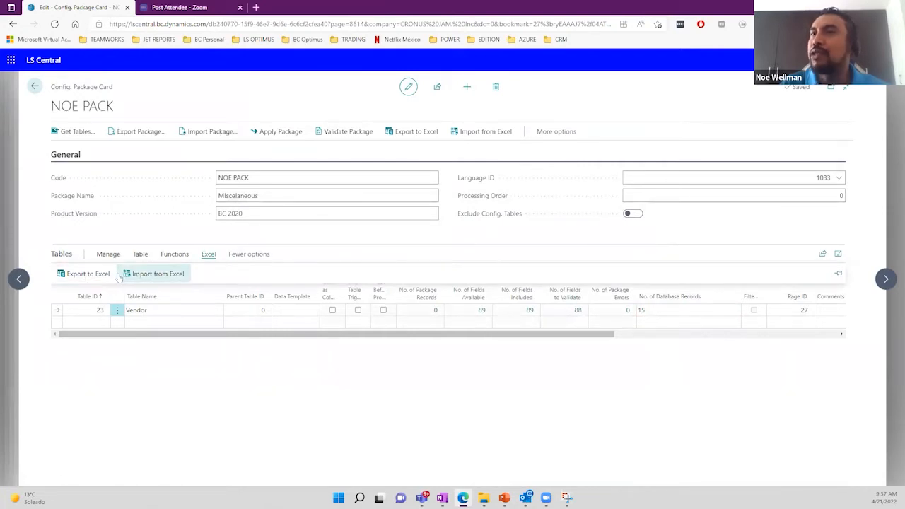
left_click(96, 277)
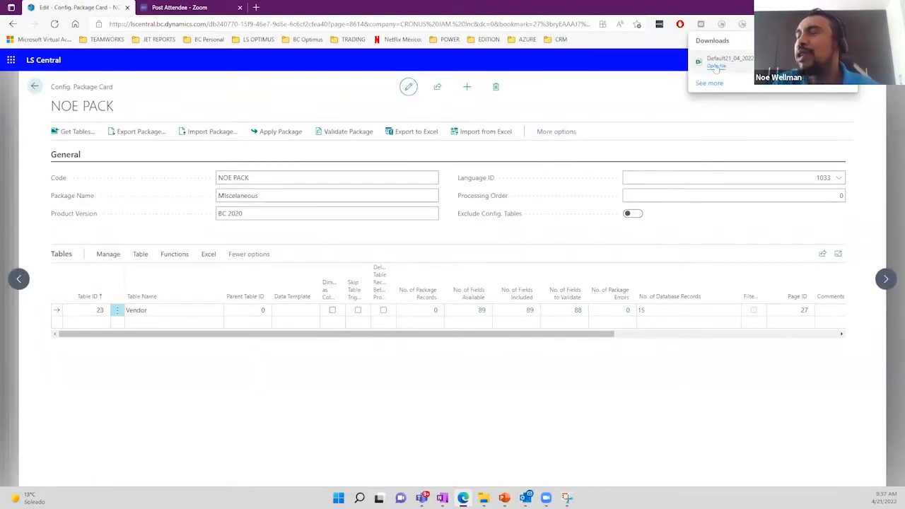
left_click(716, 66)
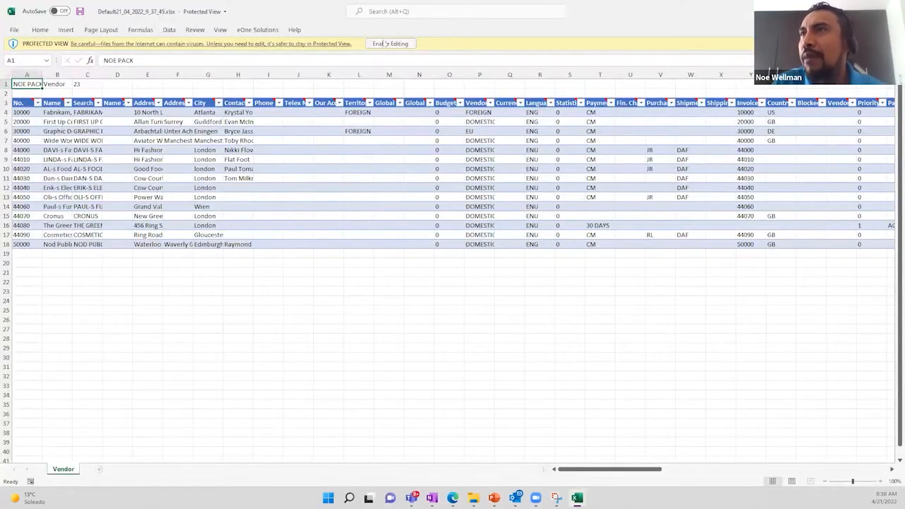
left_click(388, 44)
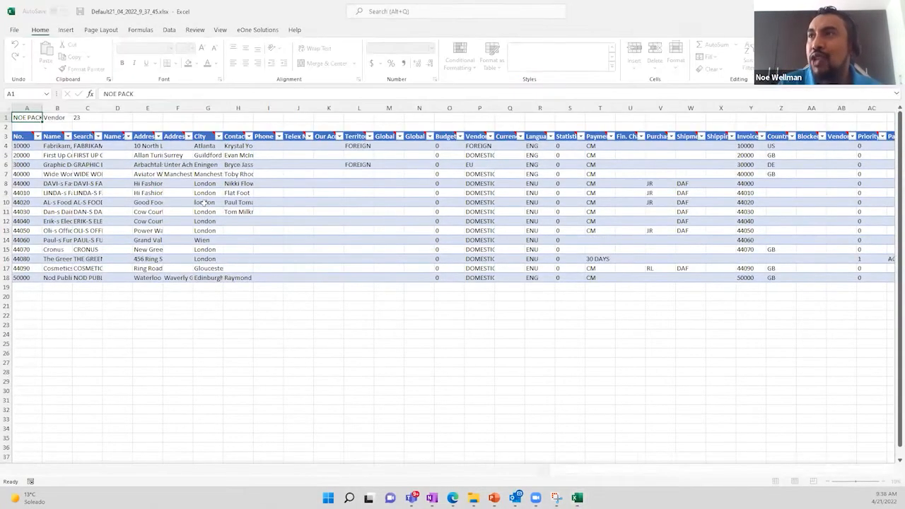
Fit all columns of the Vendor sheet to their contents and select the first six vendor names for review.
key("ctrl+a")
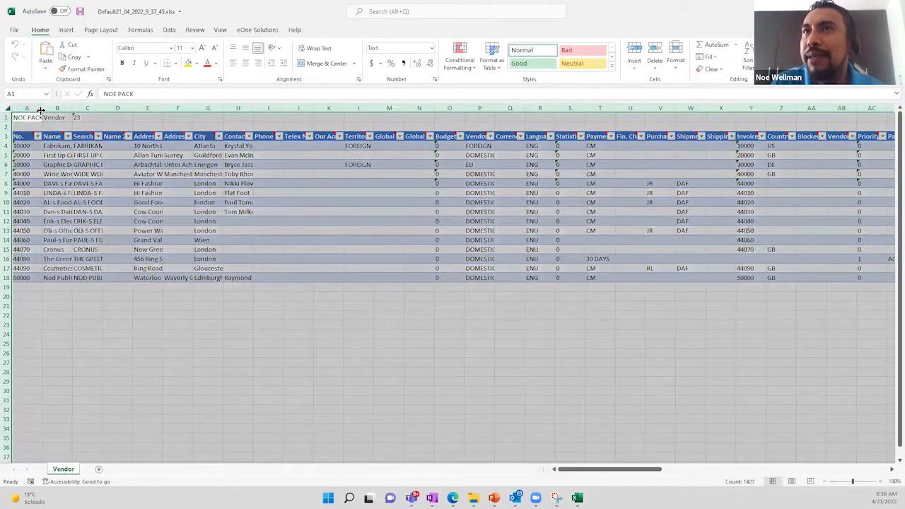
double_click(41, 111)
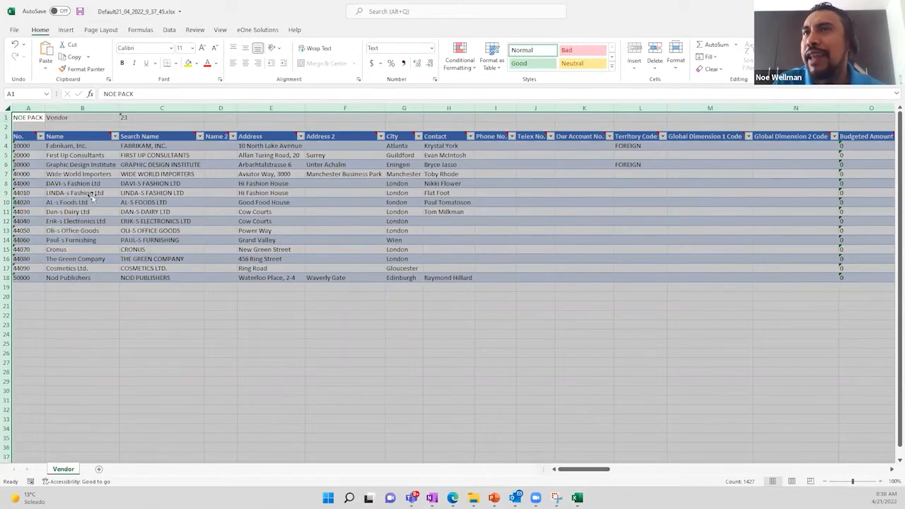
left_click_drag(71, 146, 77, 192)
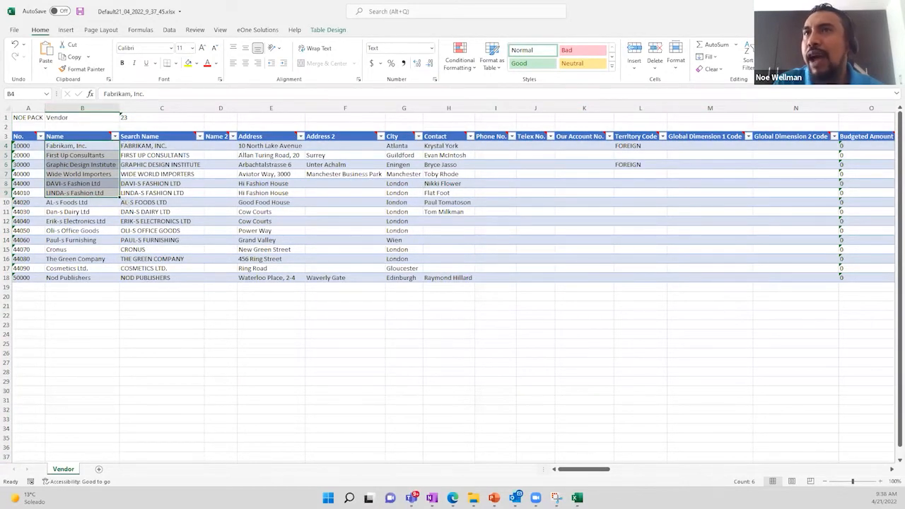
Search the field header row for "vat" and move the search dialog clear of the matching column.
left_click(9, 136)
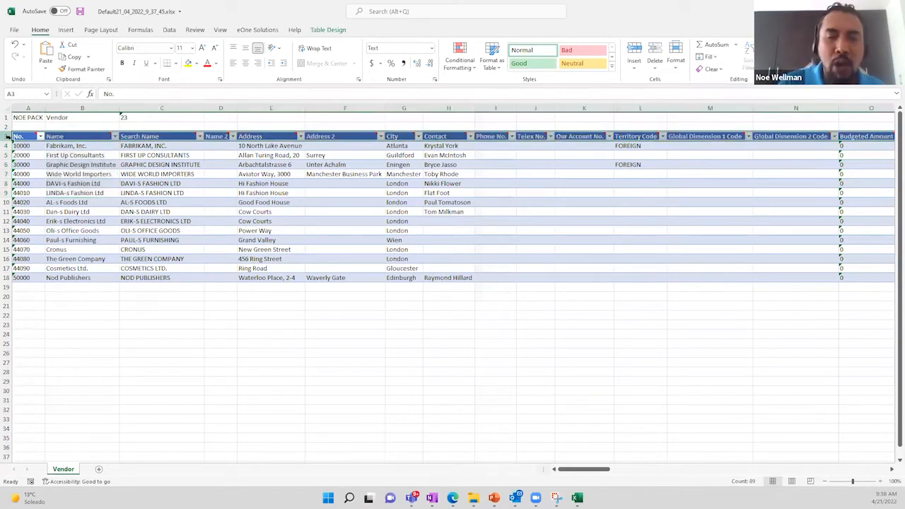
key("ctrl+f")
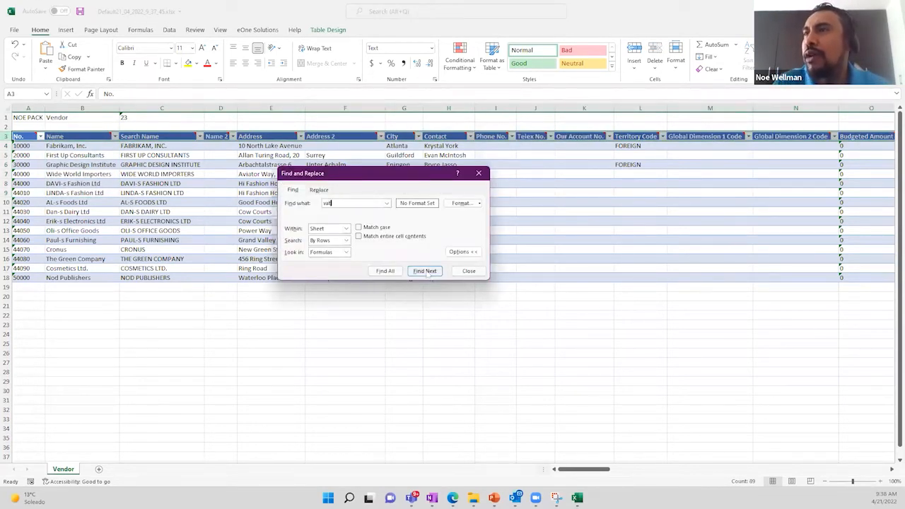
left_click(424, 271)
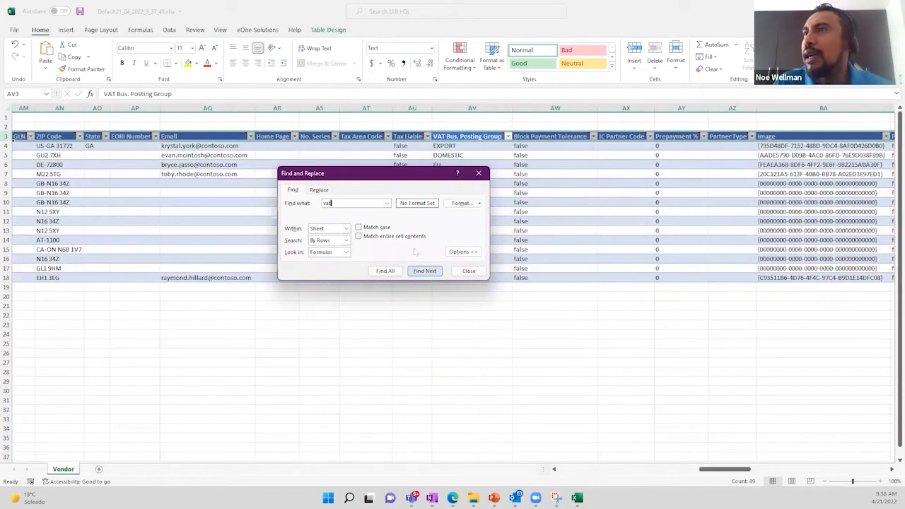
left_click_drag(384, 182, 165, 237)
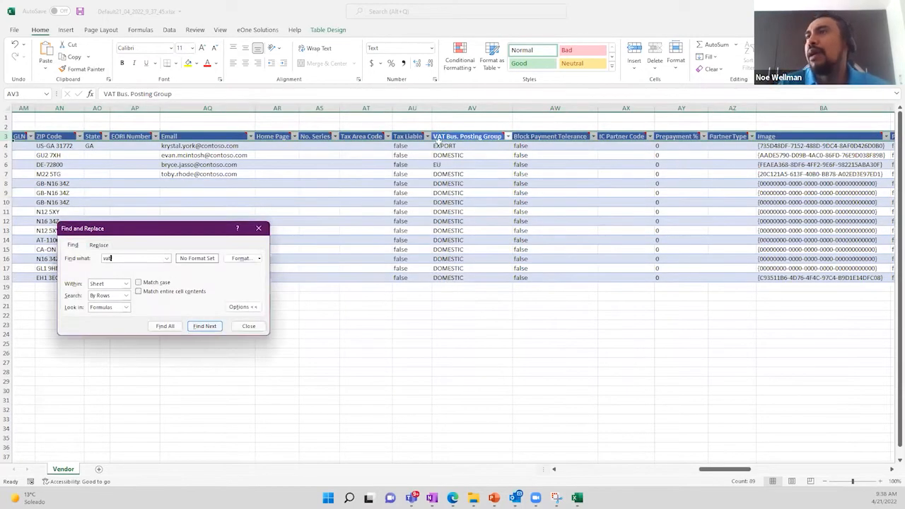
Highlight the VAT Bus. Posting Group header with yellow fill and red text, and review the vendors' values beneath it.
left_click(453, 136)
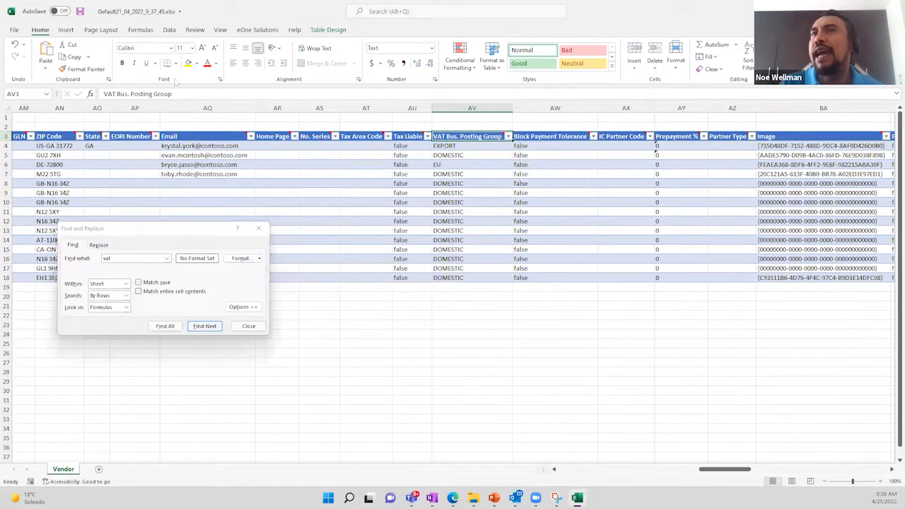
left_click(188, 63)
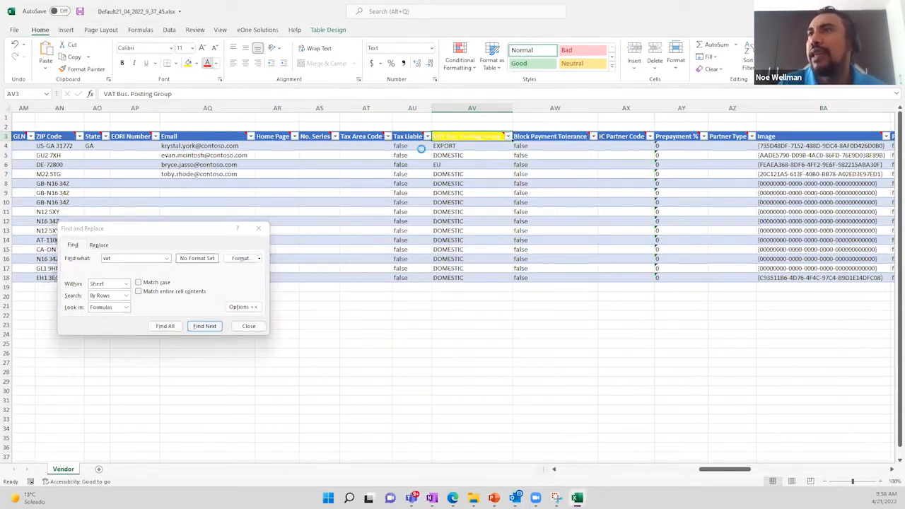
left_click(258, 228)
left_click_drag(454, 146, 471, 275)
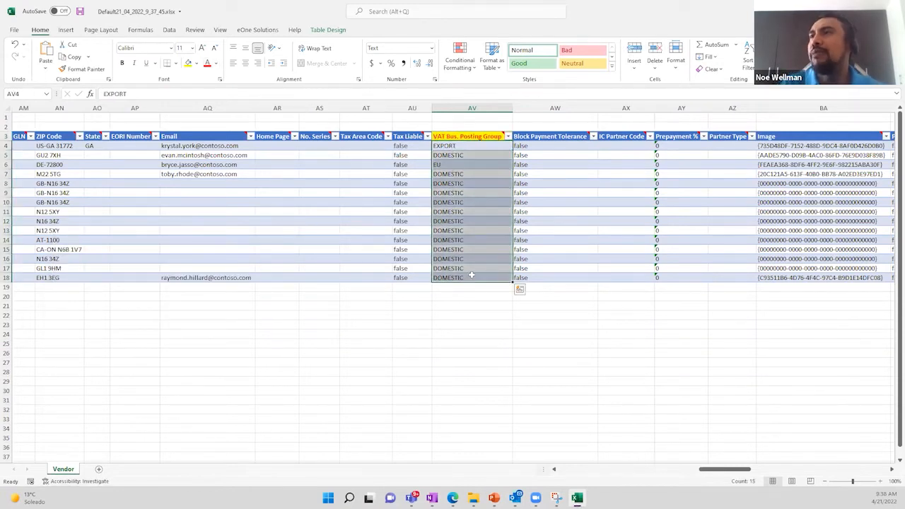
left_click(463, 145)
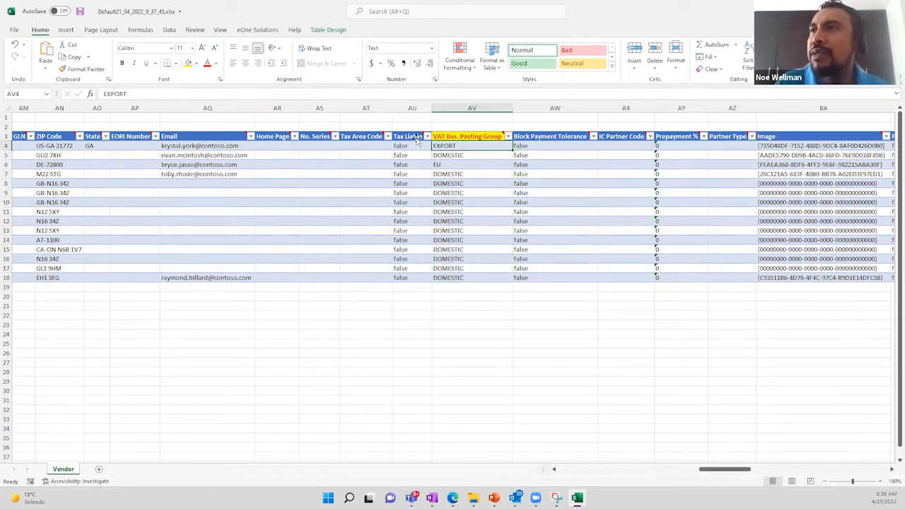
Collapse the columns between State and VAT Bus. Posting Group, and highlight the Fabrikam, Inc. name with yellow fill and red text.
left_click_drag(423, 107, 91, 107)
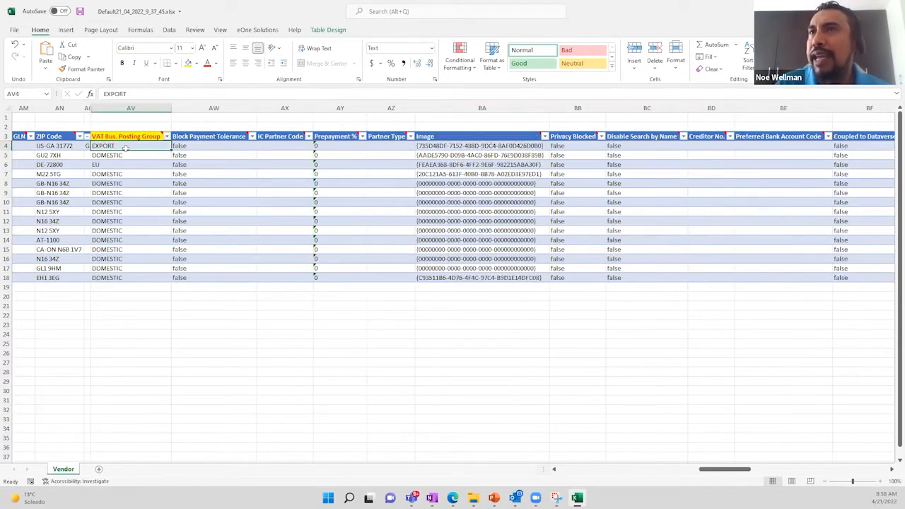
left_click_drag(718, 470, 668, 473)
left_click_drag(597, 475, 566, 475)
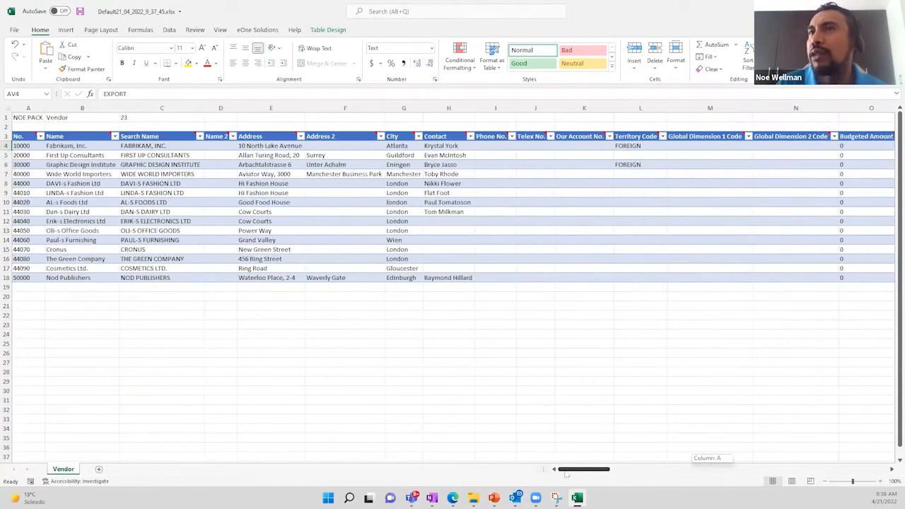
left_click(76, 147)
left_click(188, 63)
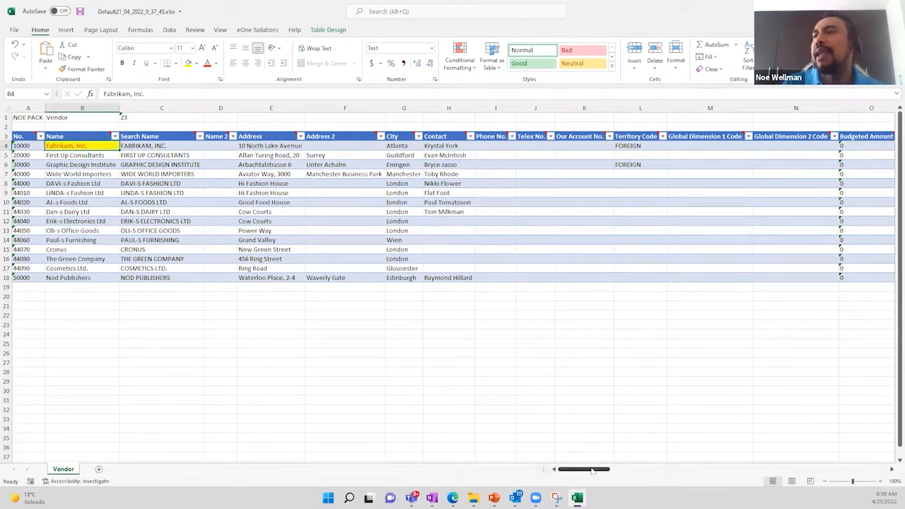
Return to the VAT Bus. Posting Group column and examine the vendors assigned to DOMESTIC and EU.
left_click_drag(592, 472, 705, 475)
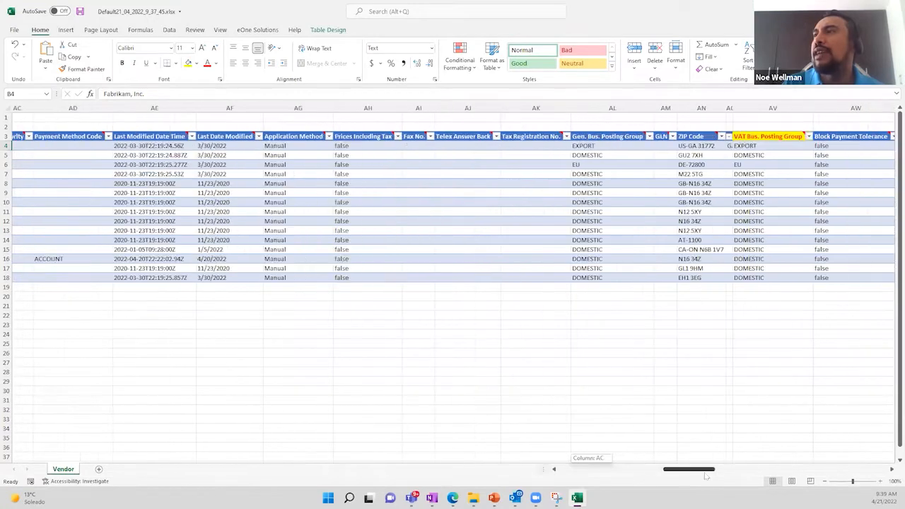
scroll(662, 356, "right", 1)
left_click_drag(571, 173, 604, 277)
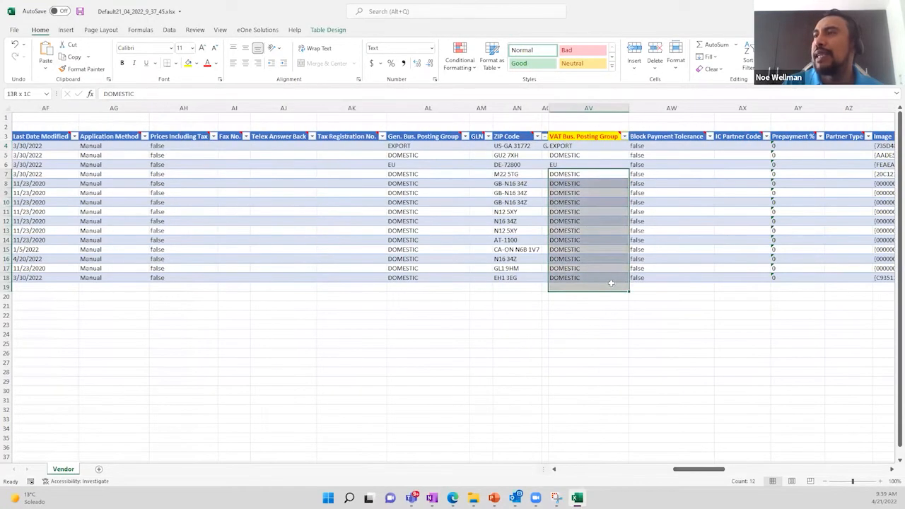
left_click(572, 165)
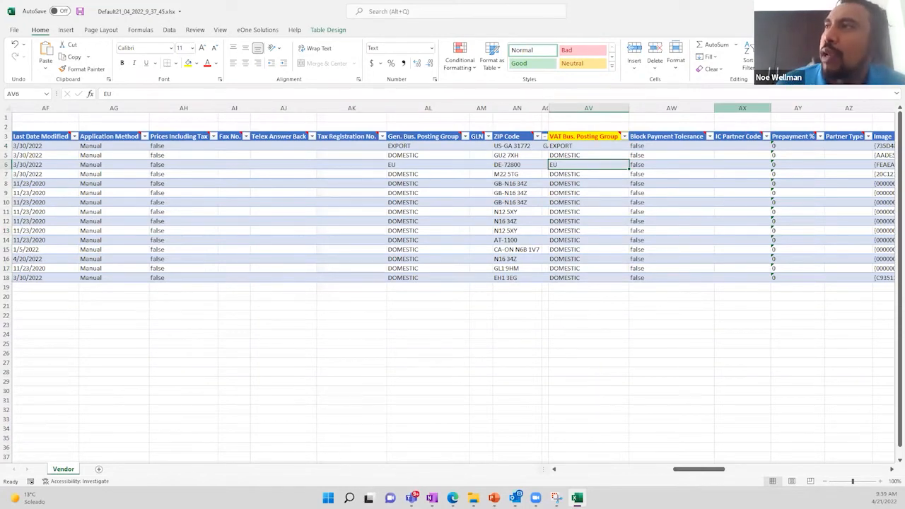
Switch back to LS Central and return to the Fabrikam purchase order, closing the package pages, vendor card and vendor list.
left_click(850, 11)
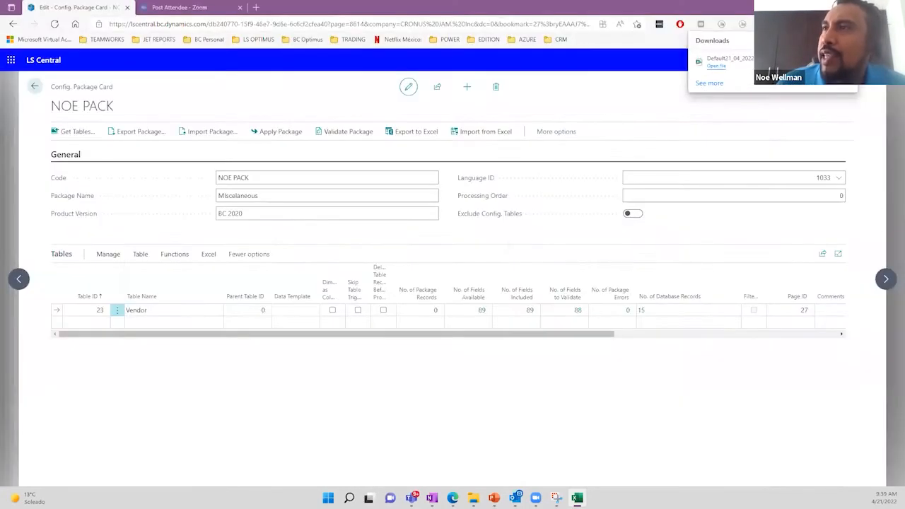
left_click(34, 86)
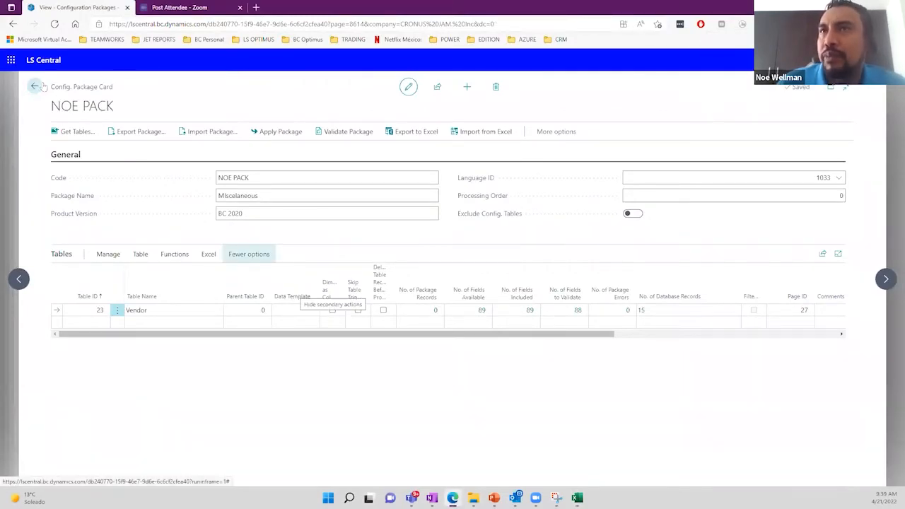
left_click(35, 86)
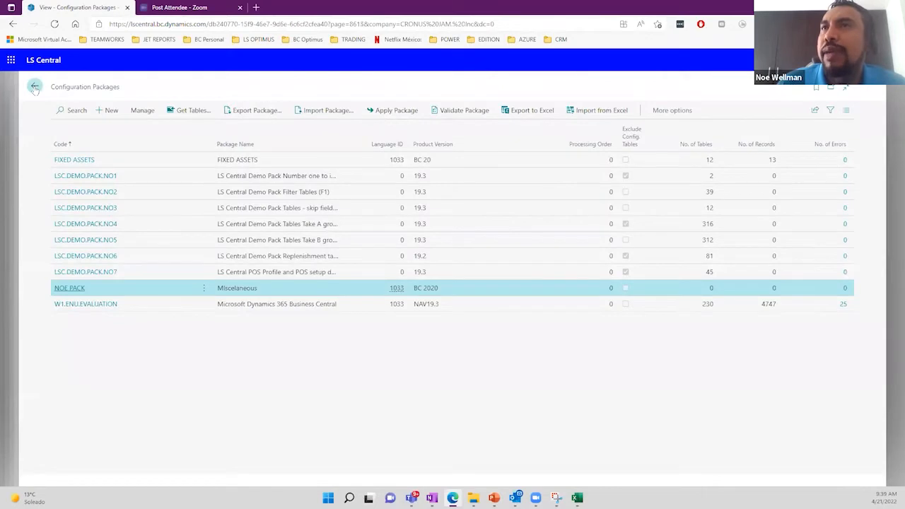
left_click(35, 87)
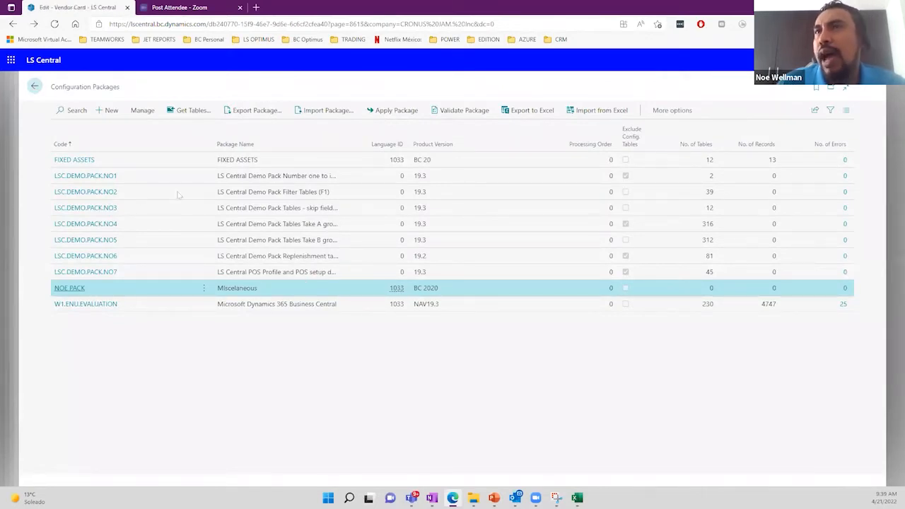
left_click(35, 89)
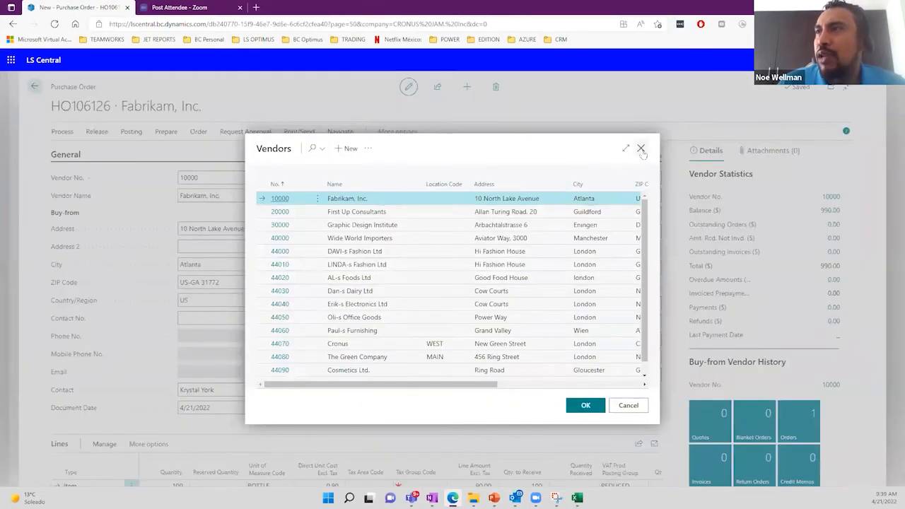
left_click(641, 150)
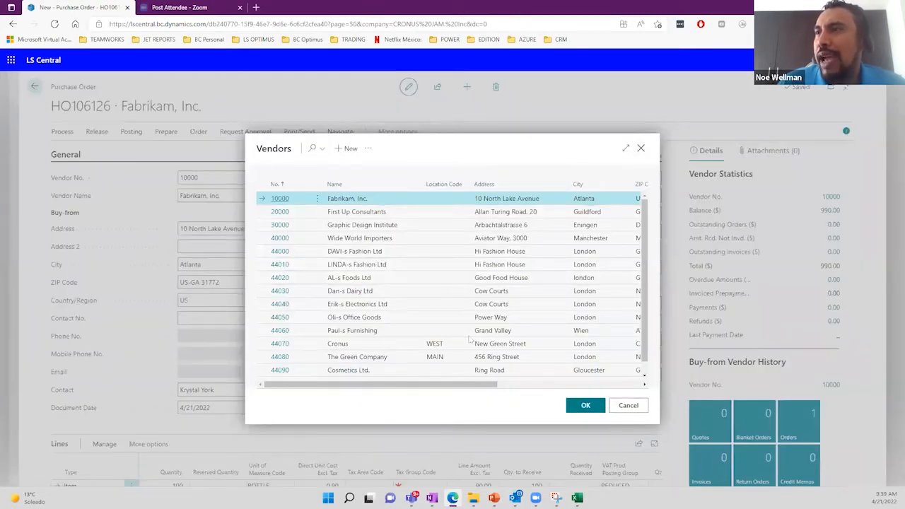
Review the VAT Prod. Posting Group codes available for the item line of the Fabrikam purchase order.
scroll(501, 362, "down", 2)
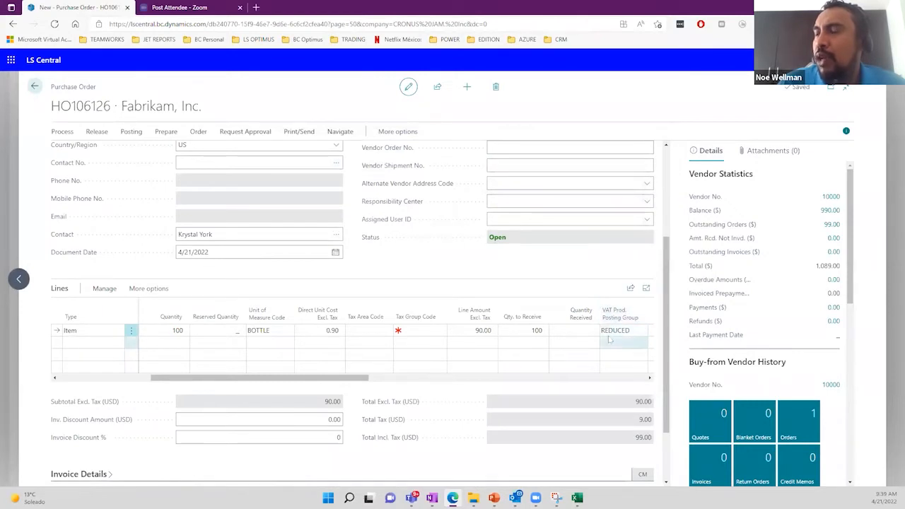
left_click(615, 332)
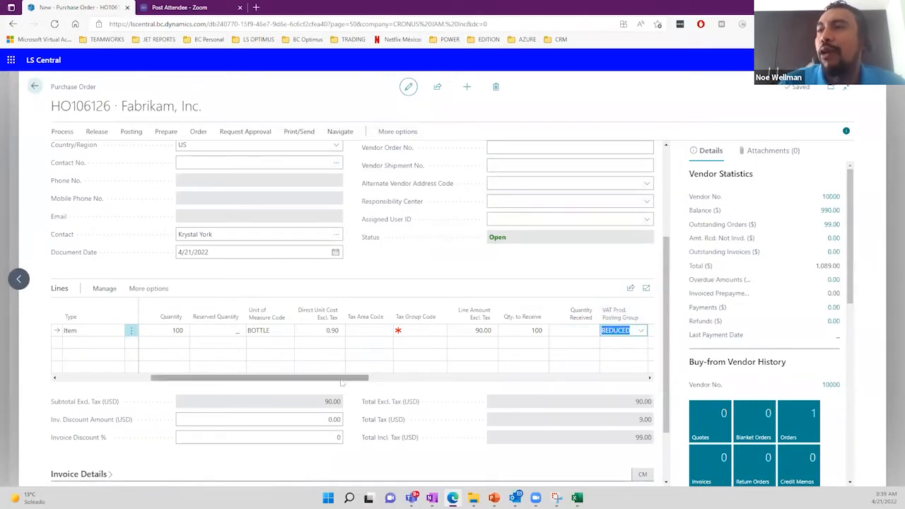
left_click_drag(351, 377, 421, 378)
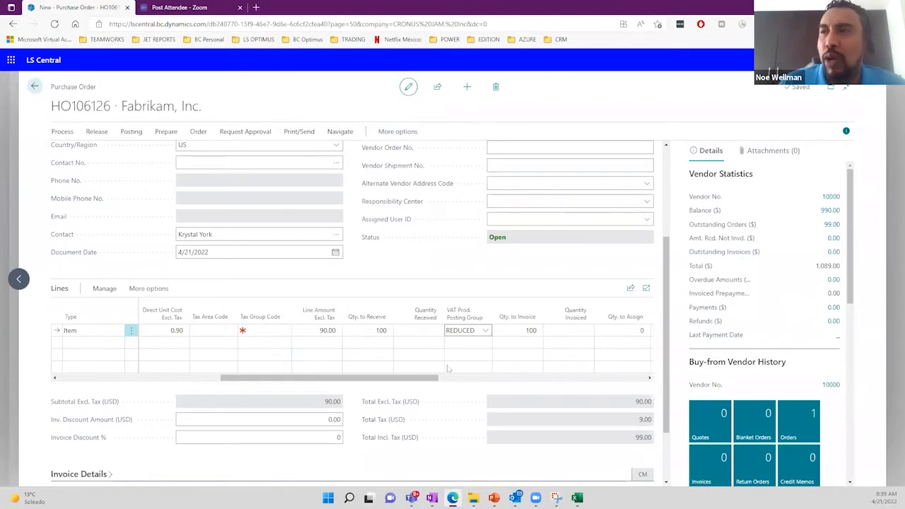
left_click(485, 332)
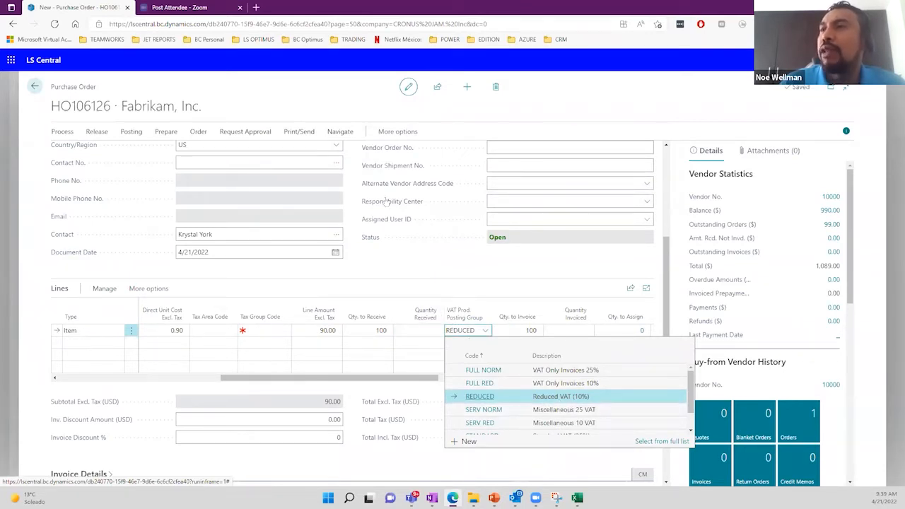
Open the purchase order's statistics and check the amount excluding tax and the 10% tax in the General section.
left_click(338, 133)
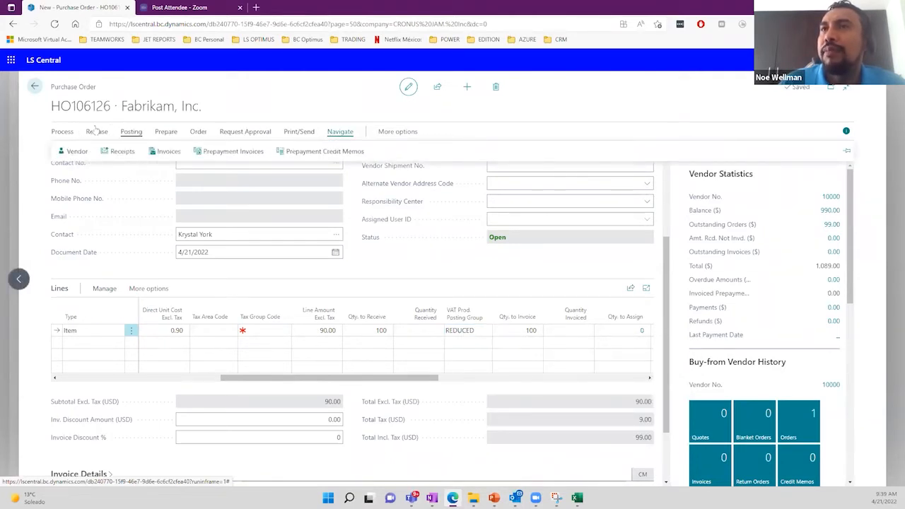
left_click(127, 134)
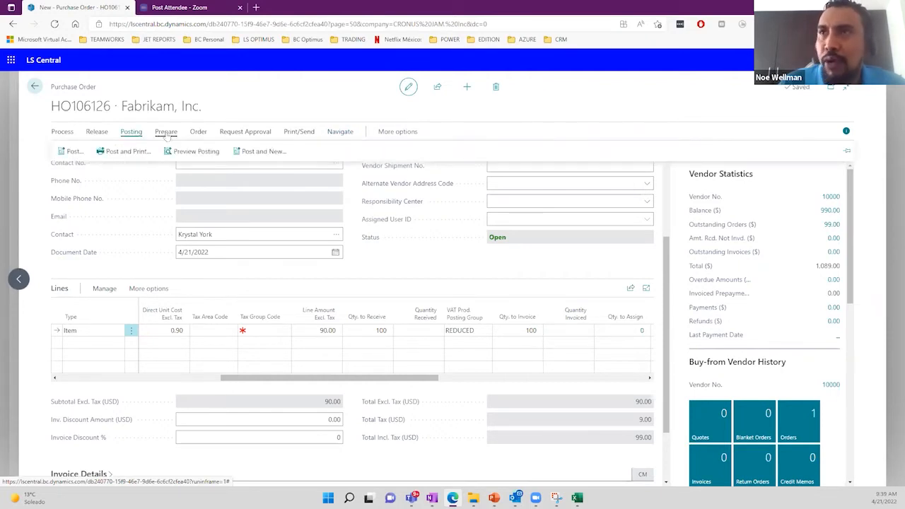
left_click(166, 133)
left_click(196, 133)
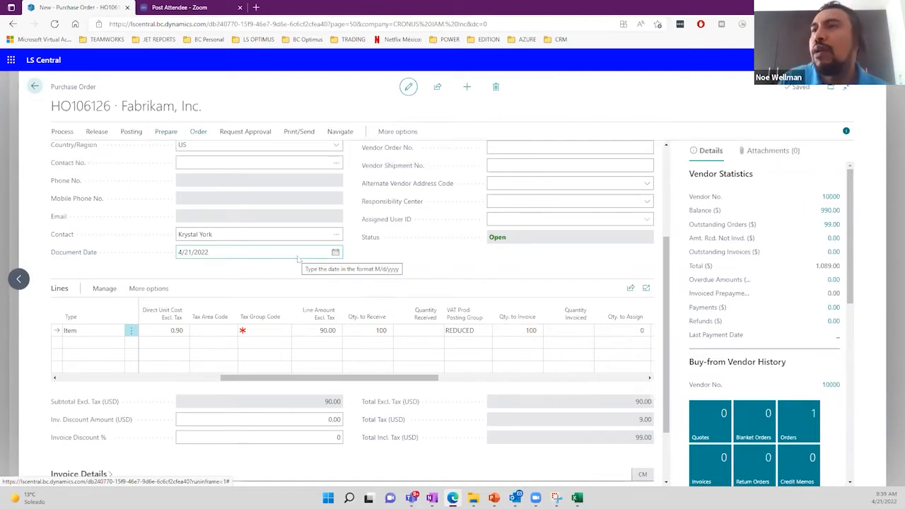
key("F7")
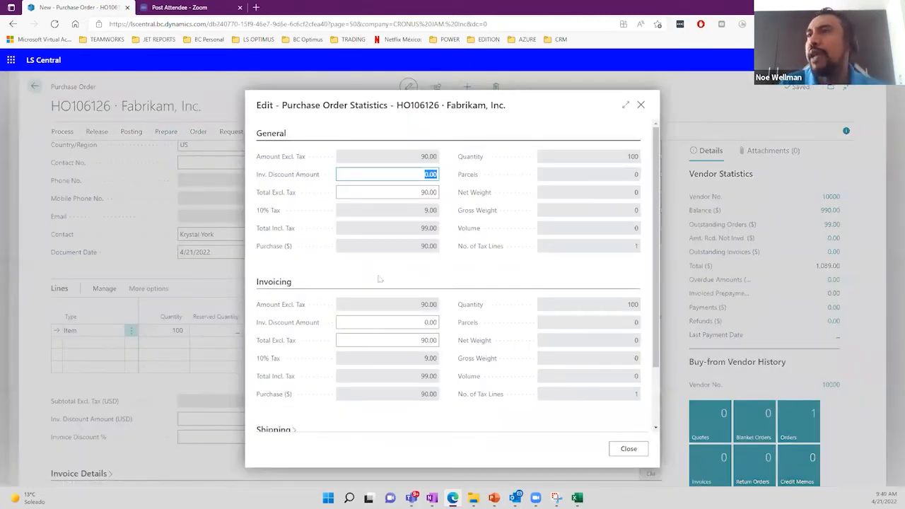
left_click_drag(285, 111, 407, 131)
left_click(423, 159)
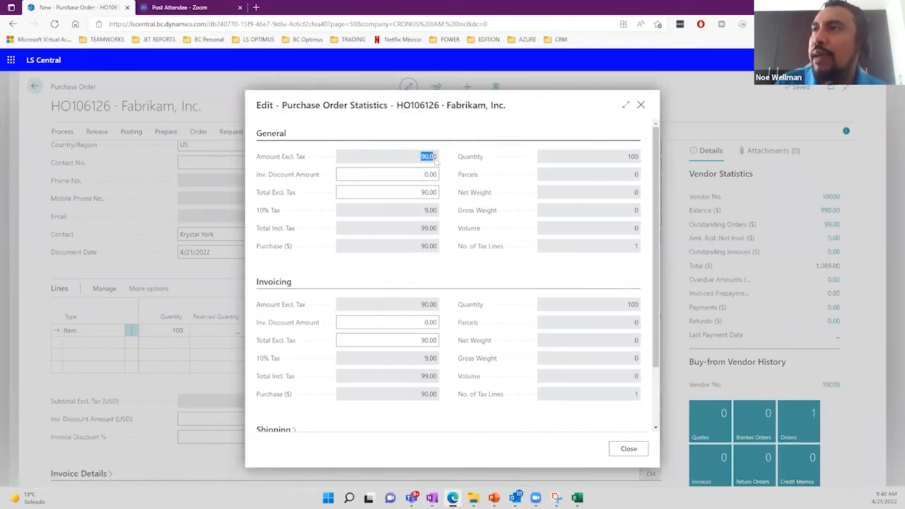
left_click(424, 212)
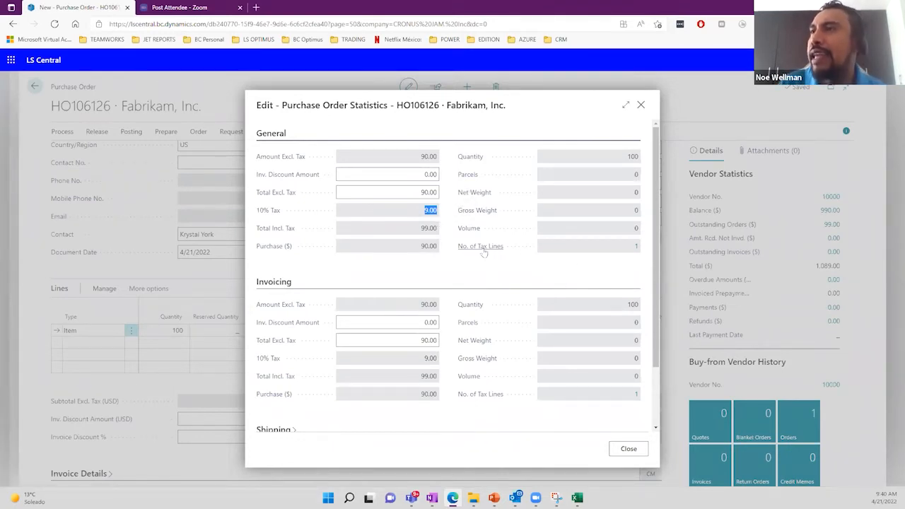
Examine the tax base, tax amount and amount including tax in the order's Tax Amount Lines, then close them and the statistics.
mouse_move(482, 252)
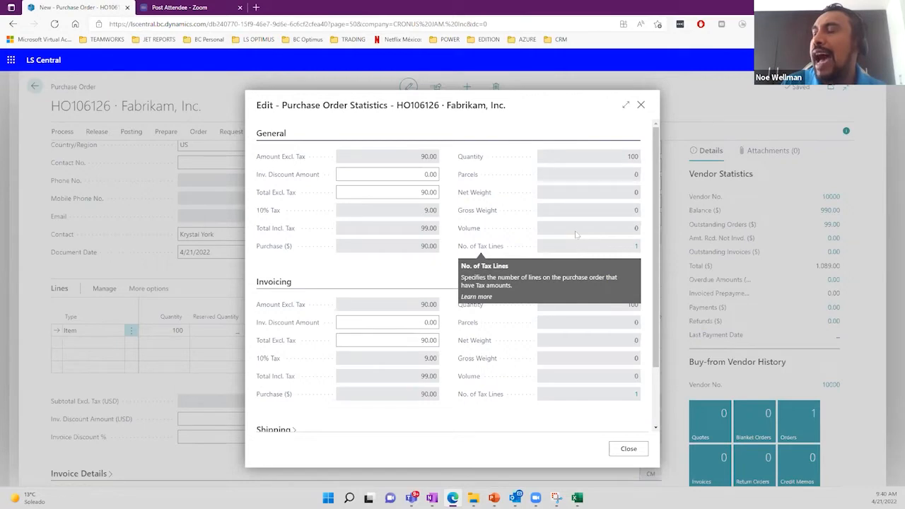
left_click(635, 246)
left_click(624, 105)
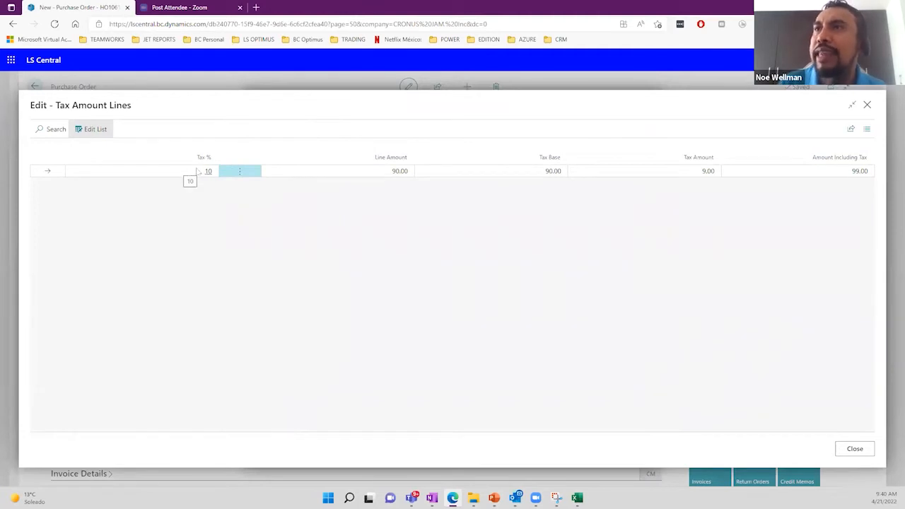
left_click(380, 174)
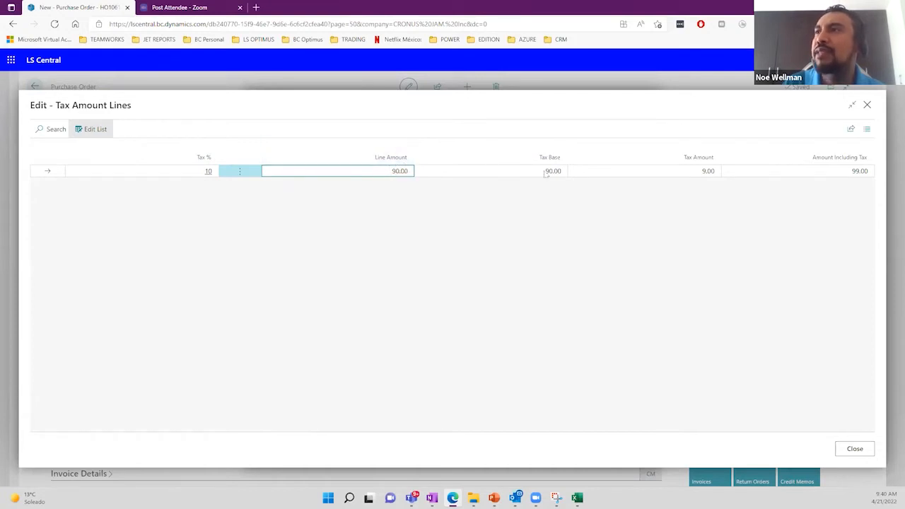
left_click_drag(545, 173, 562, 175)
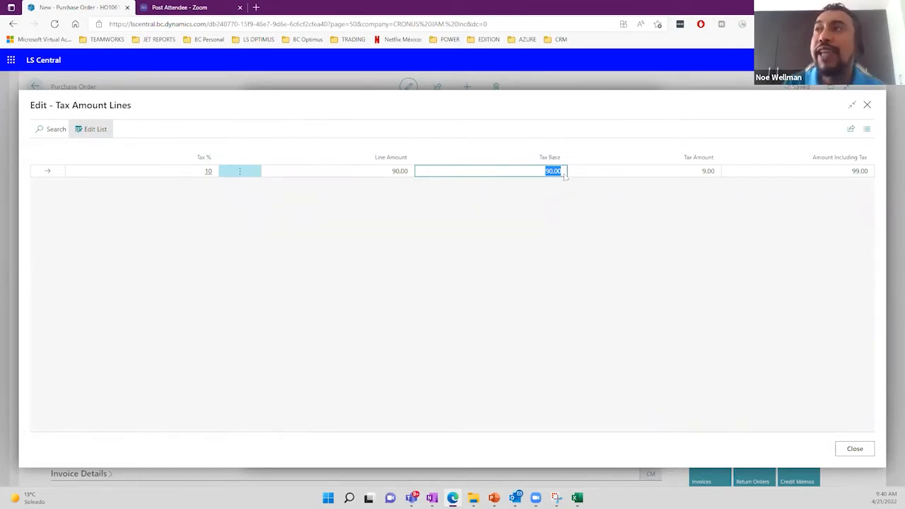
left_click_drag(693, 175, 718, 174)
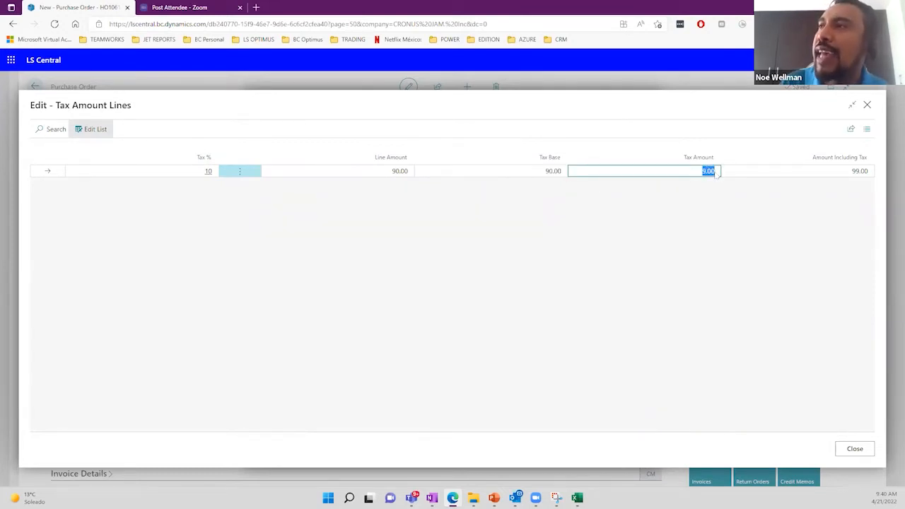
left_click_drag(851, 173, 872, 175)
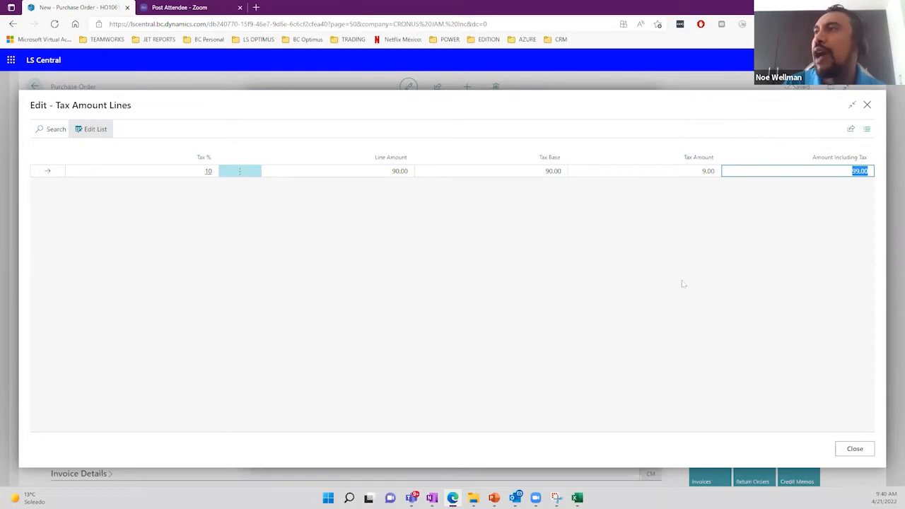
left_click(855, 448)
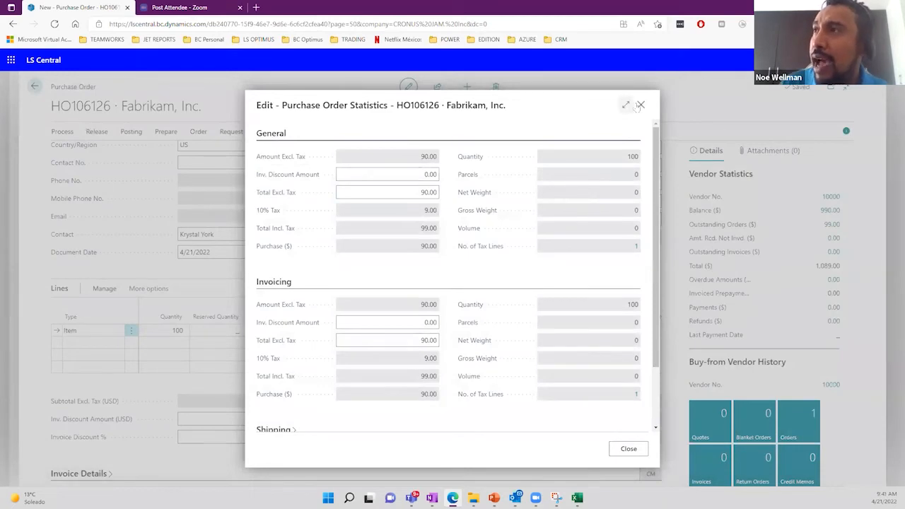
left_click(641, 105)
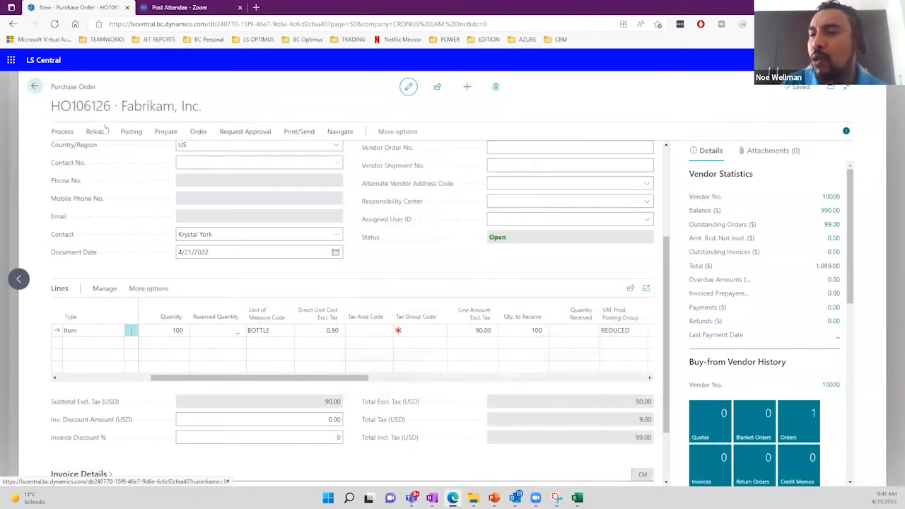
Try to preview the purchase order's posting, and set the Vendor Invoice No. to INV000003.
left_click(128, 136)
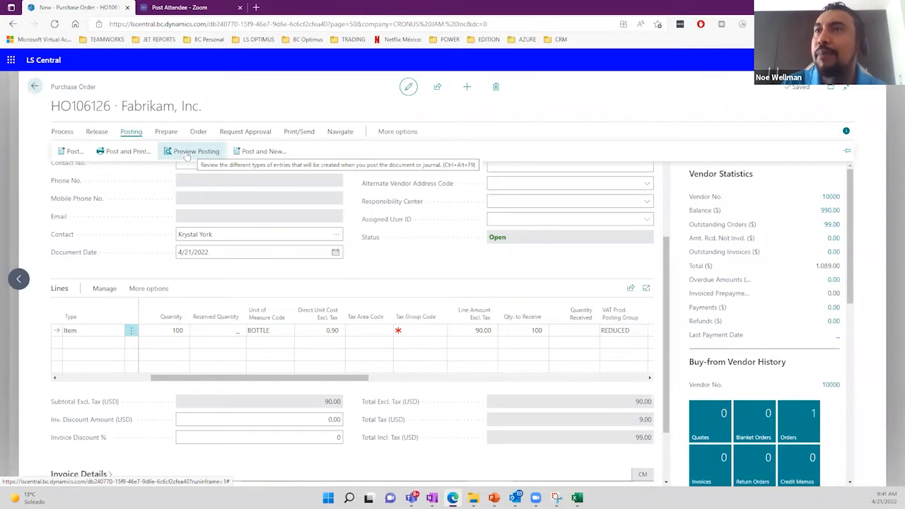
left_click(186, 155)
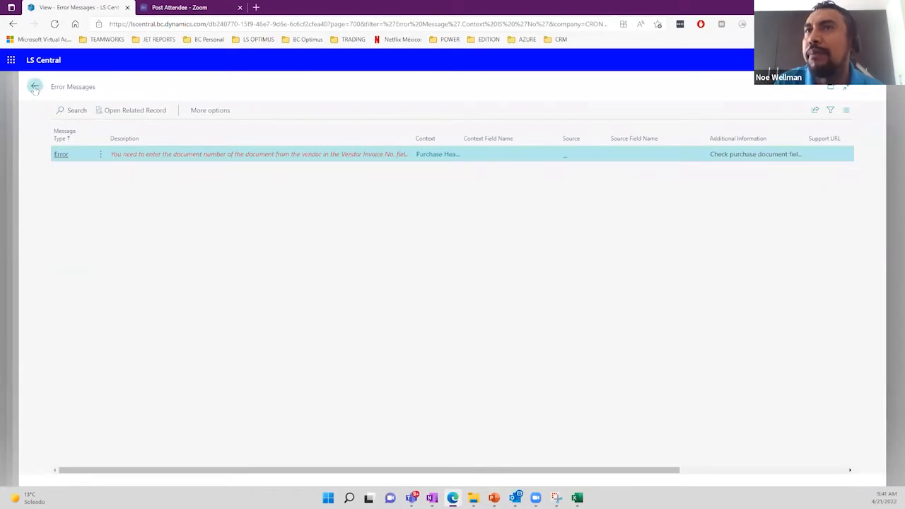
scroll(513, 224, "up", 3)
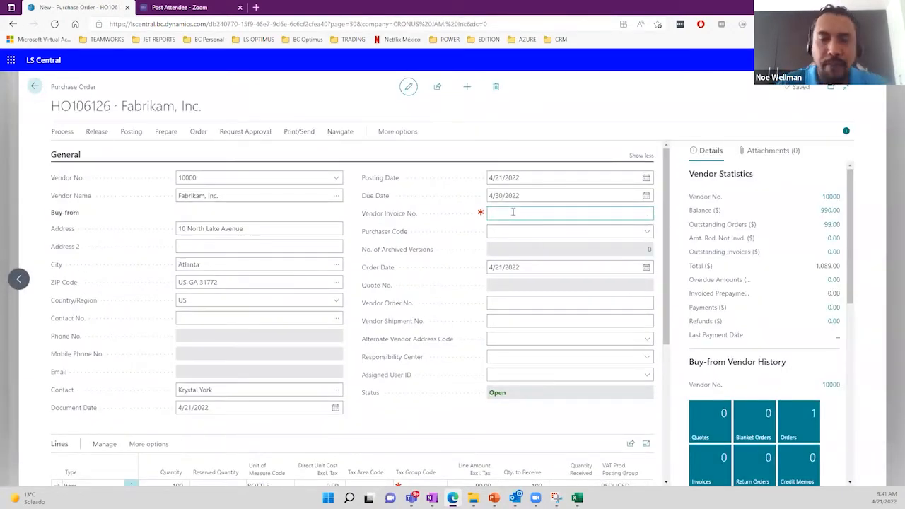
type("INV000003")
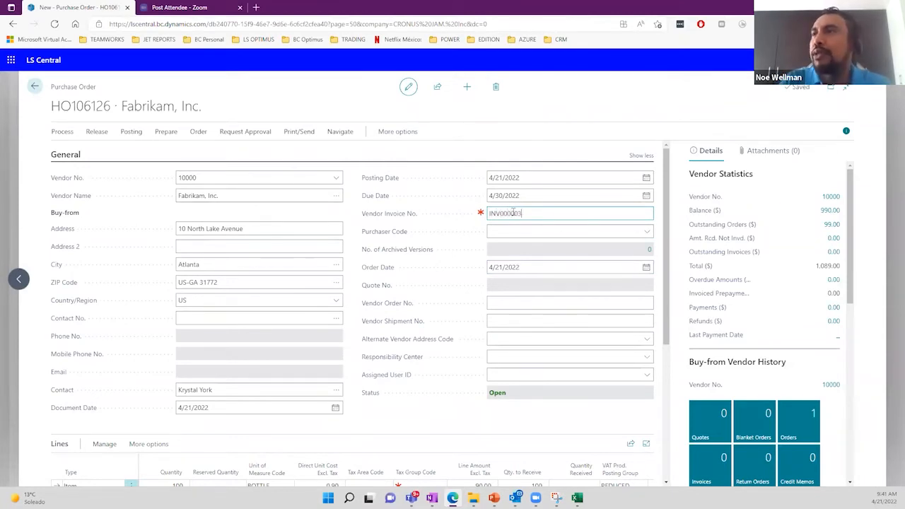
key("Tab")
left_click(490, 212)
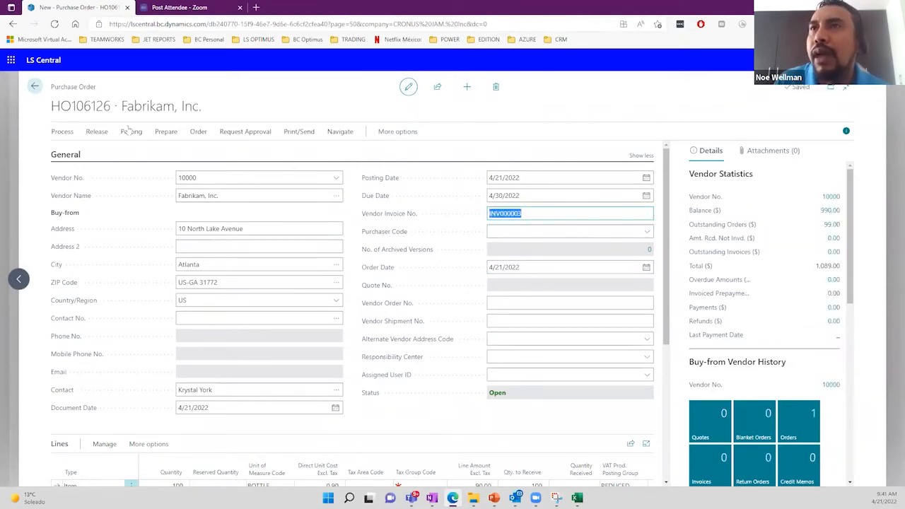
Preview the order's posting and examine the accounts, amounts and general posting groups of its G/L entries.
left_click(130, 132)
left_click(191, 150)
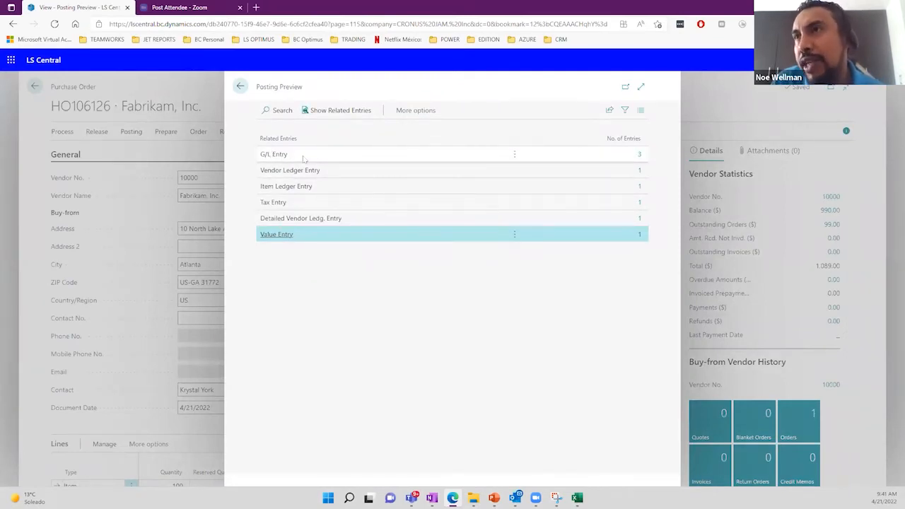
left_click(639, 154)
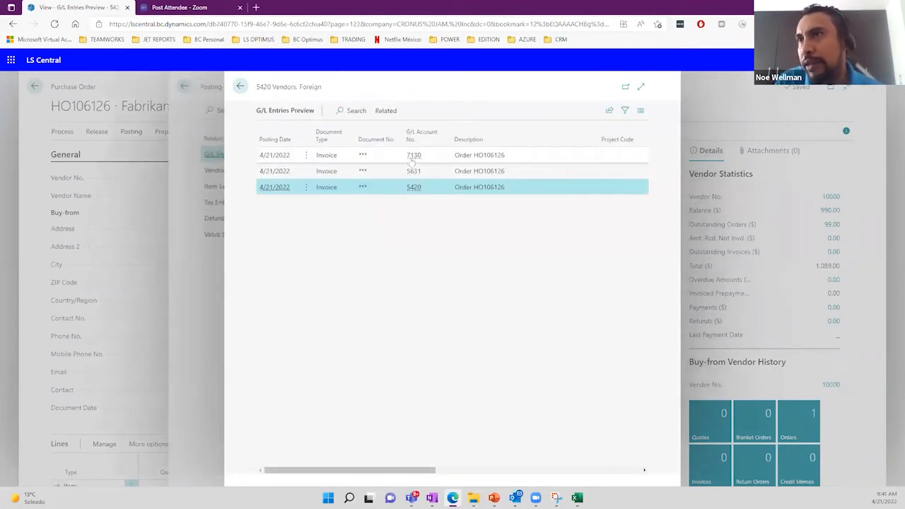
left_click(416, 173)
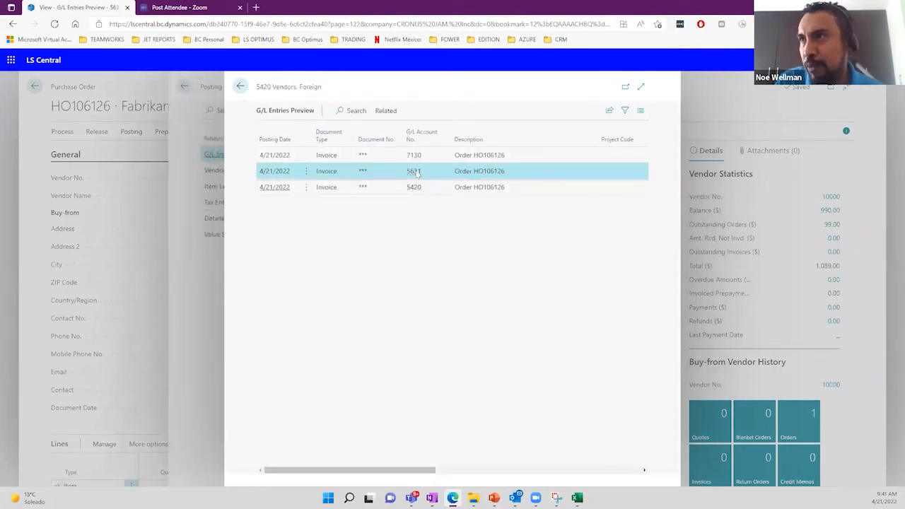
mouse_move(416, 174)
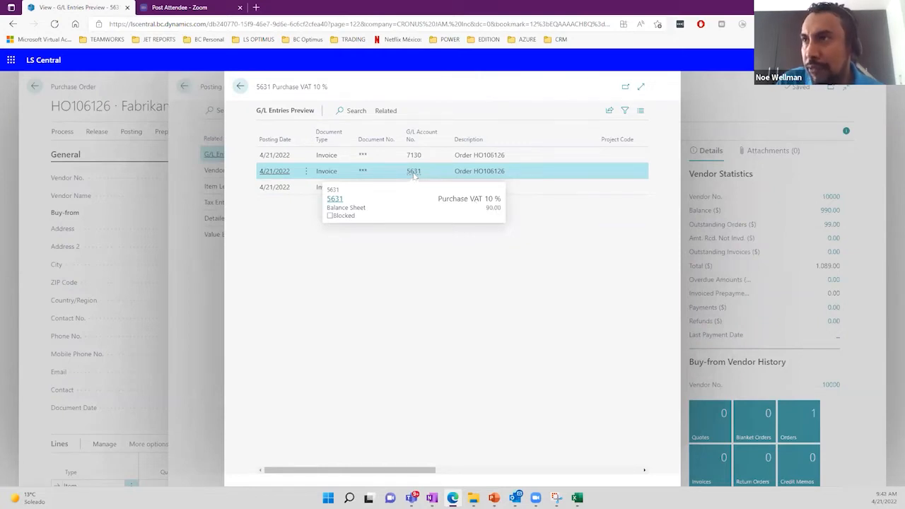
left_click(642, 89)
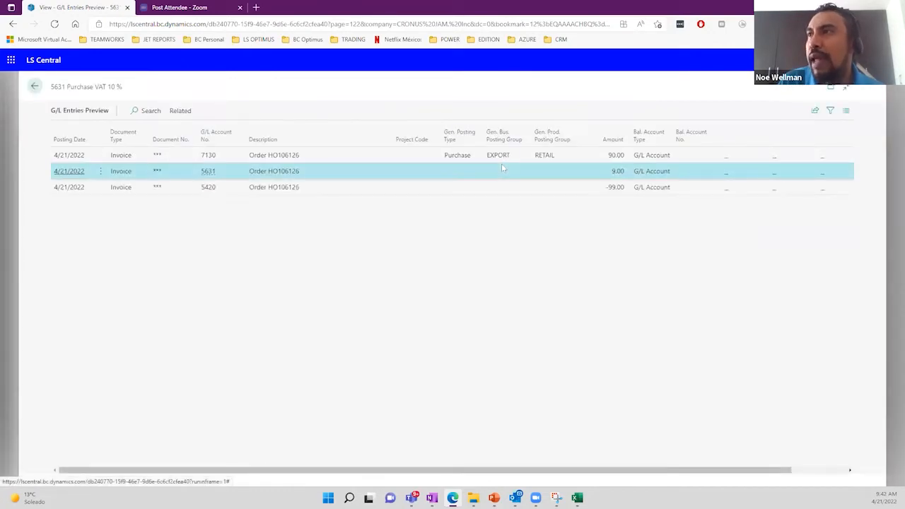
left_click(620, 187)
left_click(623, 176)
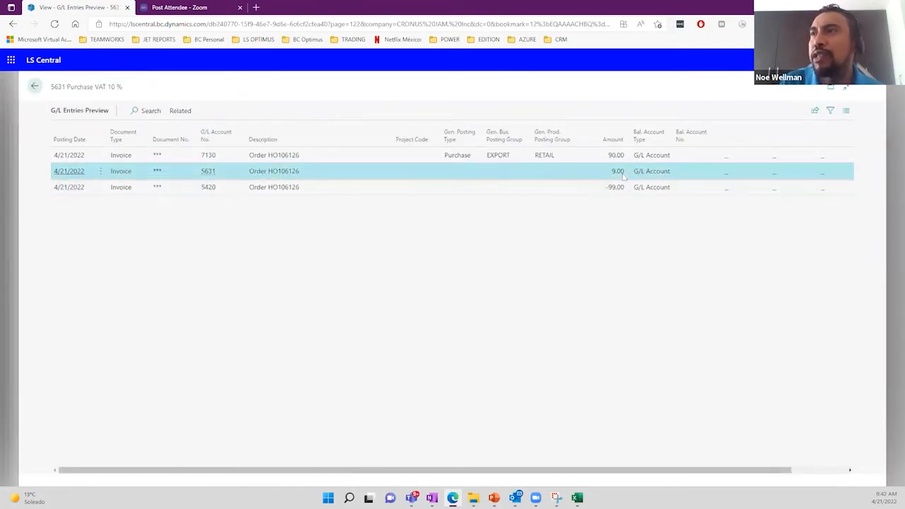
left_click(472, 159)
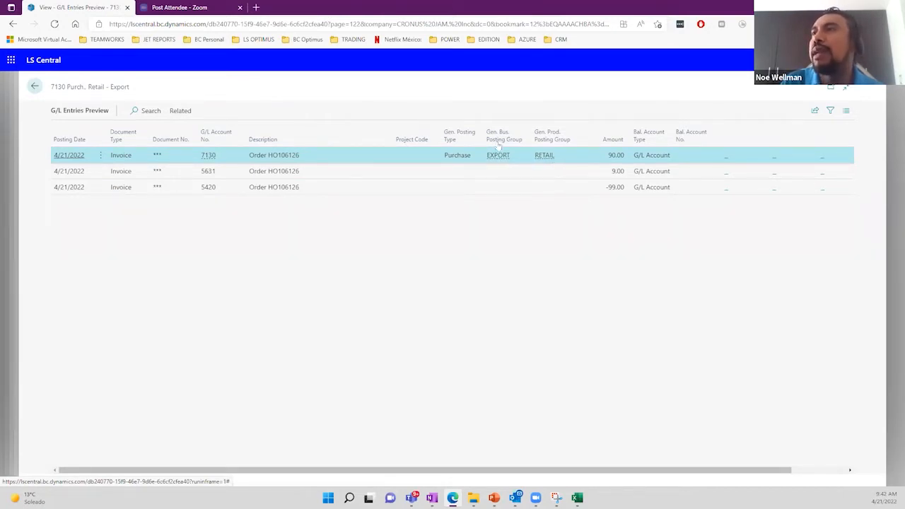
left_click(508, 185)
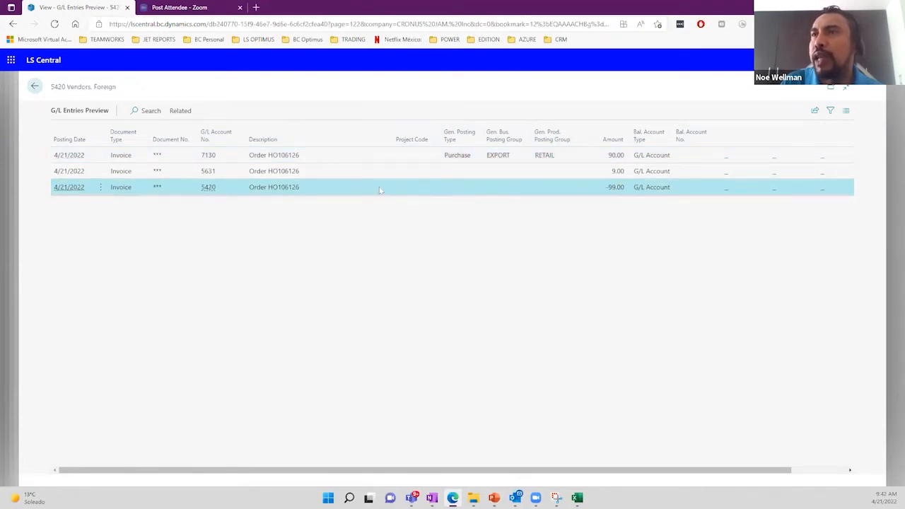
left_click(35, 86)
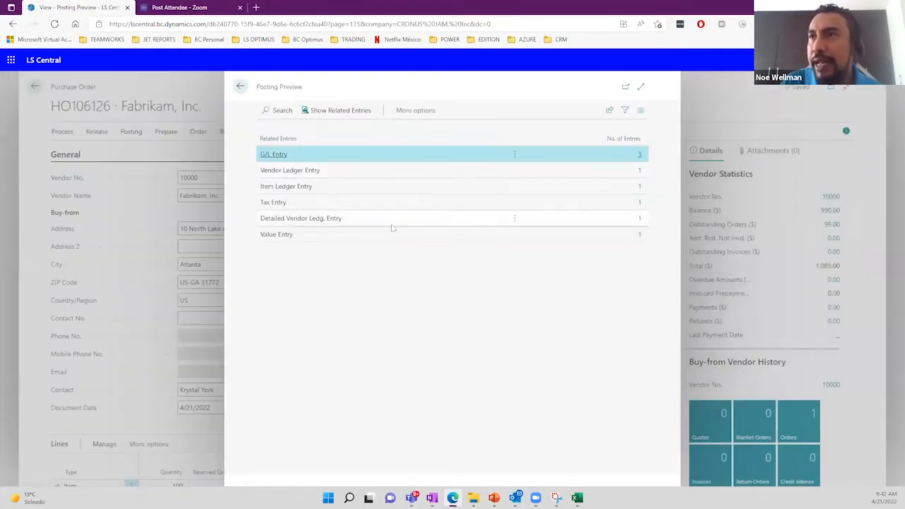
Open the tax entry from the posting preview and expand it to show all its columns.
left_click(386, 206)
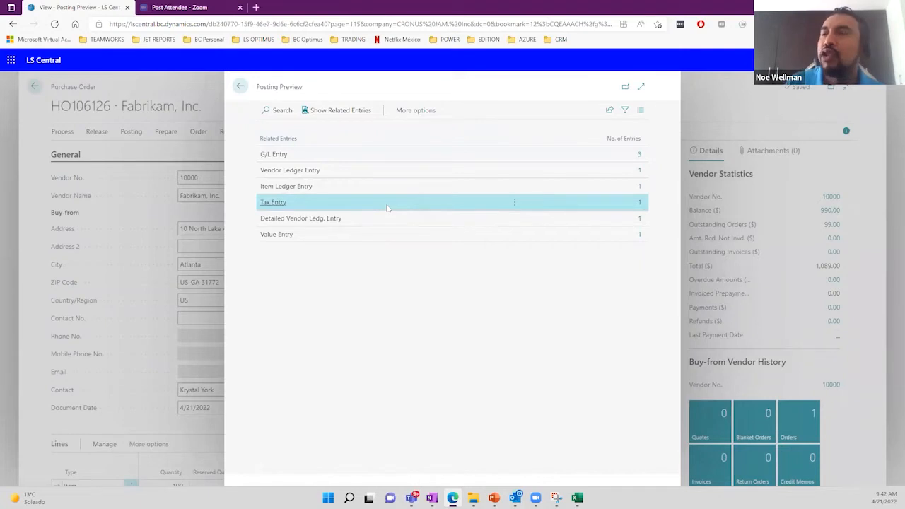
left_click(639, 205)
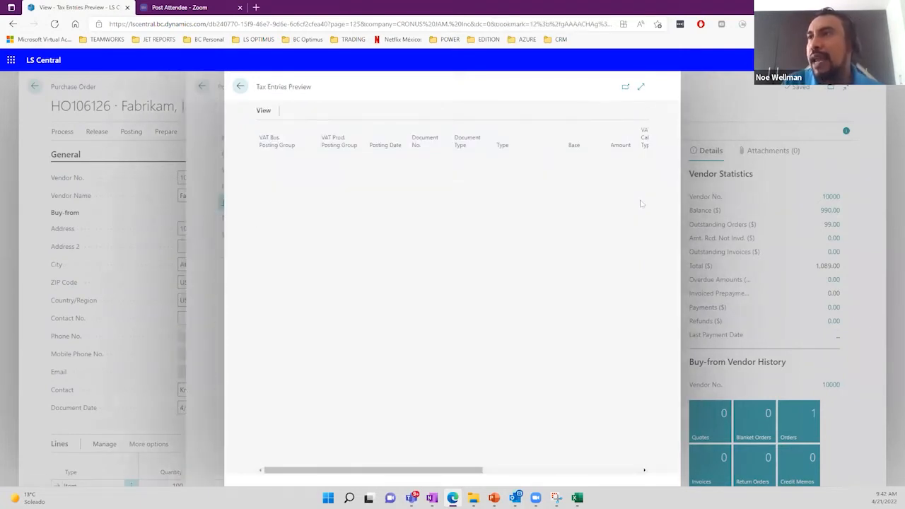
left_click(639, 87)
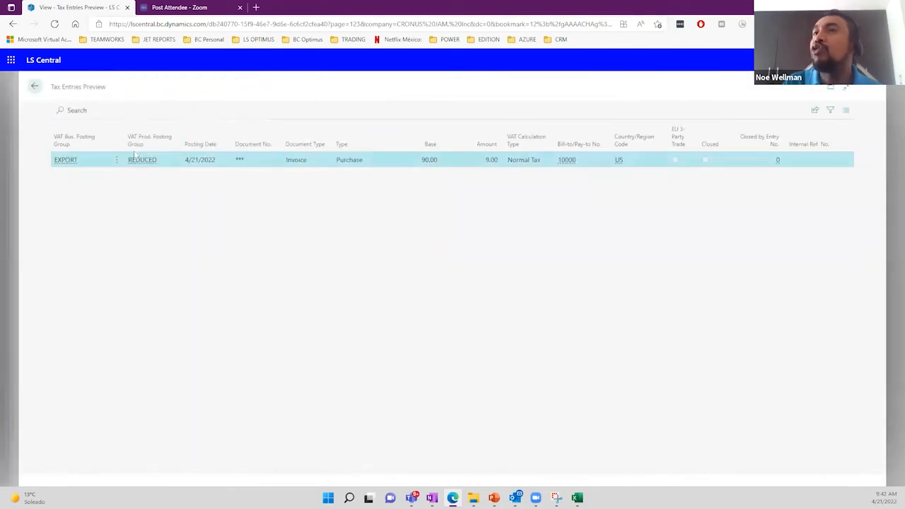
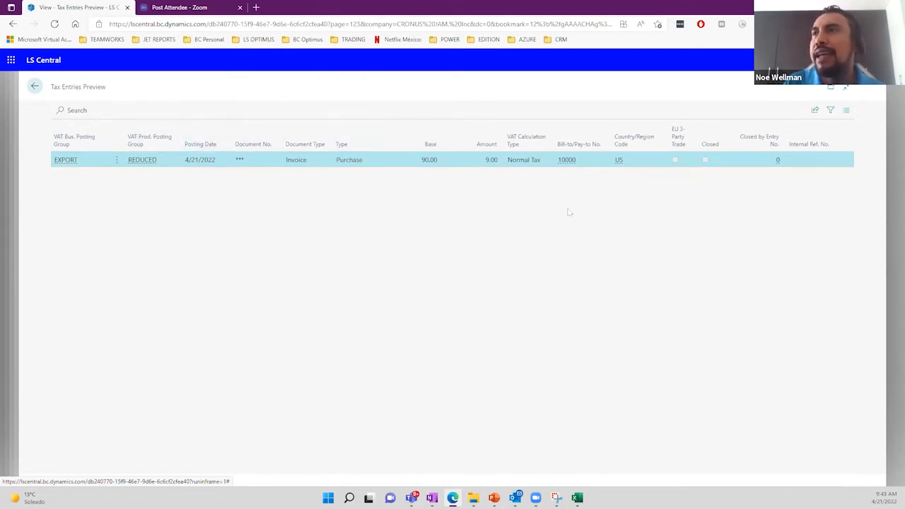
Examine the previewed vendor ledger entry's external document number, description and amounts, then return to the related entries list.
left_click(35, 86)
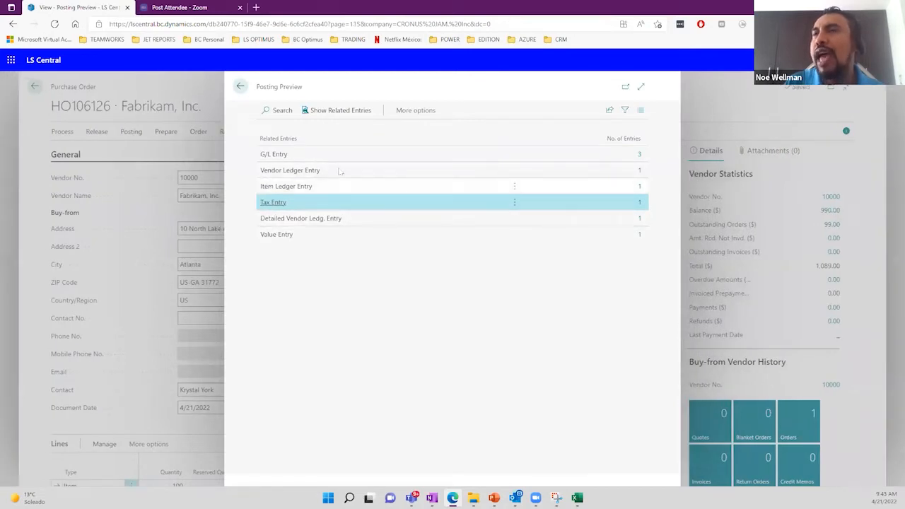
left_click(321, 158)
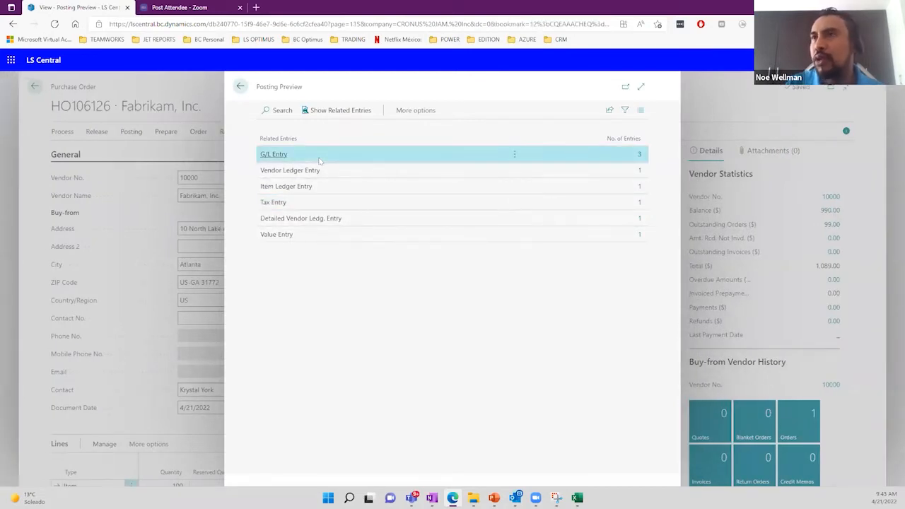
left_click(316, 171)
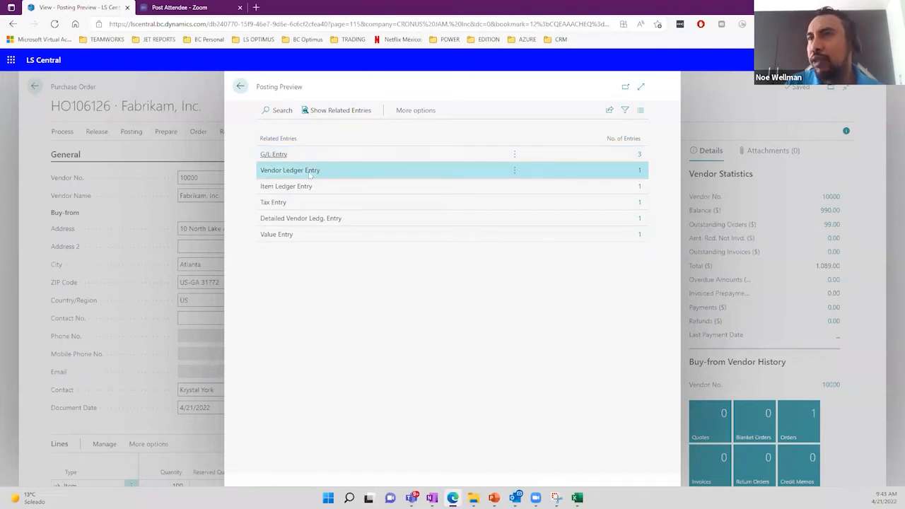
left_click(639, 170)
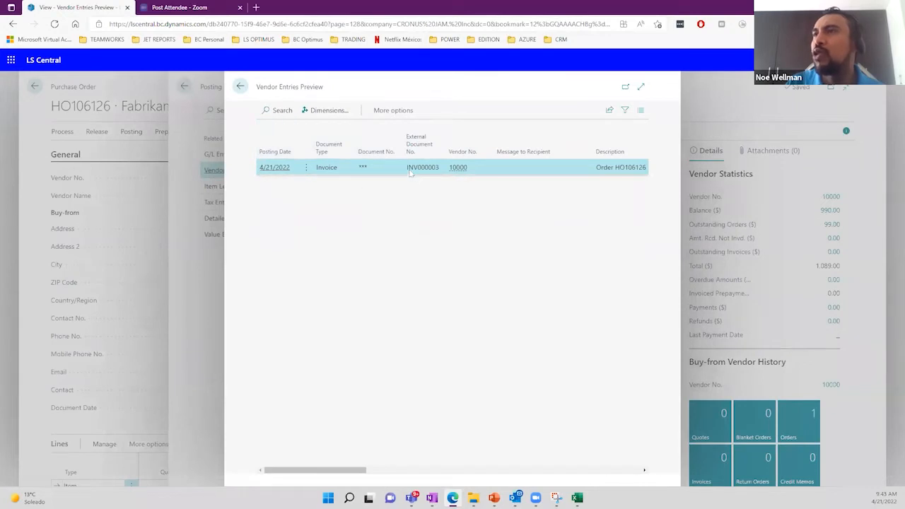
left_click_drag(409, 172, 442, 175)
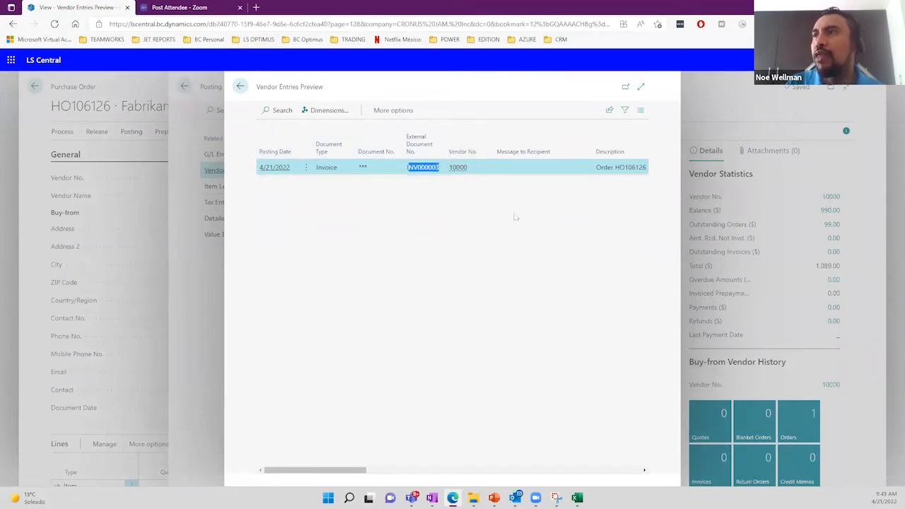
left_click_drag(614, 168, 649, 168)
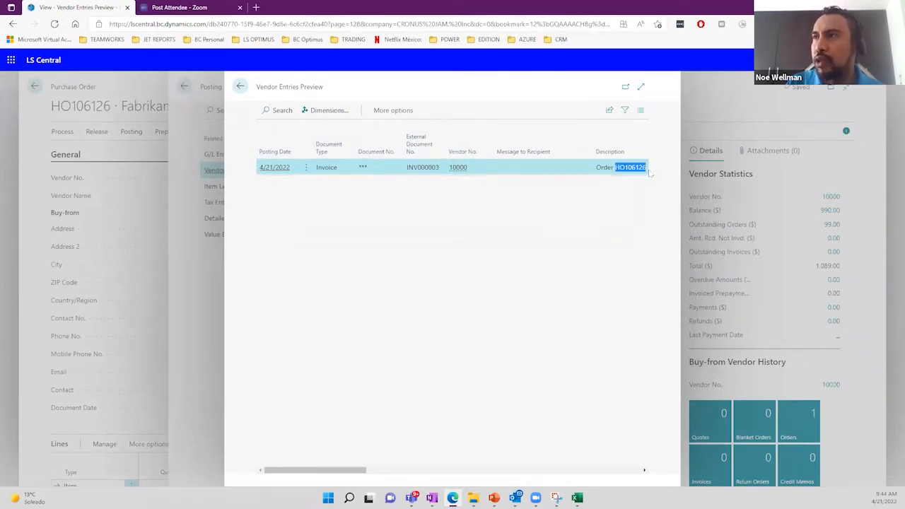
left_click_drag(360, 466, 534, 475)
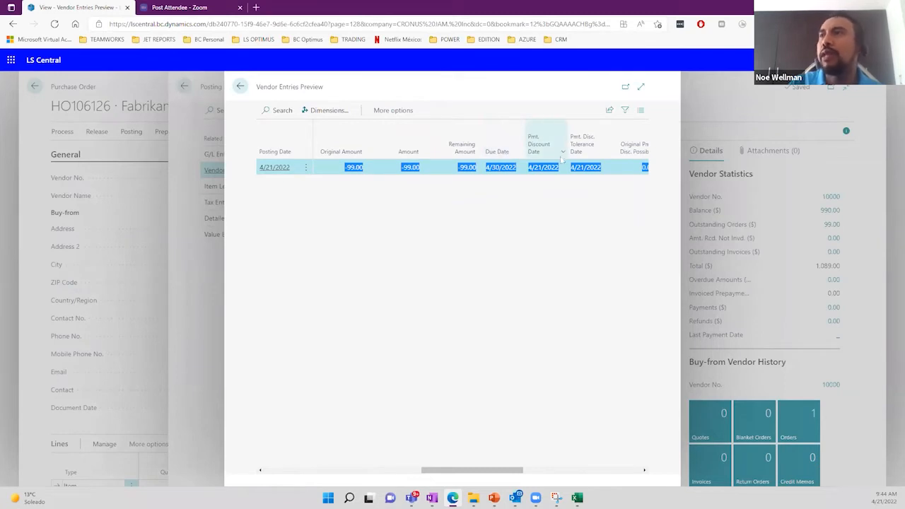
left_click(241, 86)
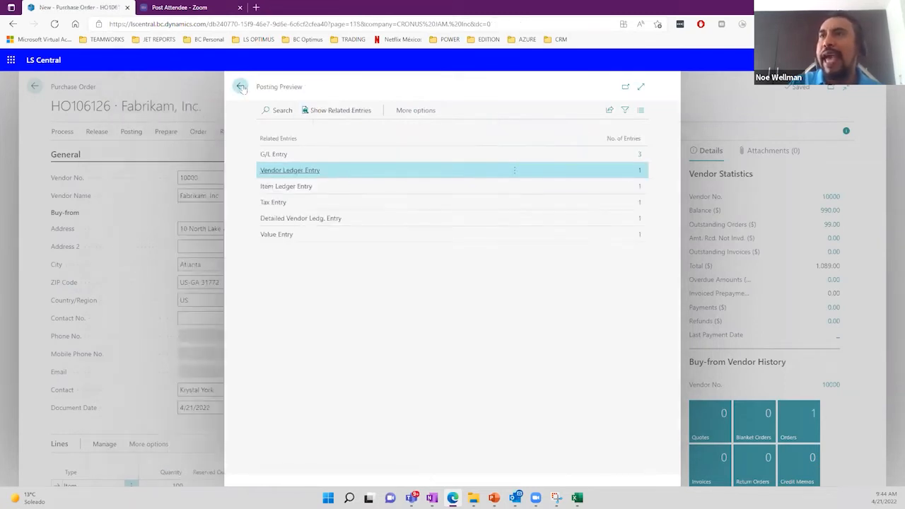
Look at the value entry in the posting preview, then close the preview and return to the purchase order.
left_click(313, 189)
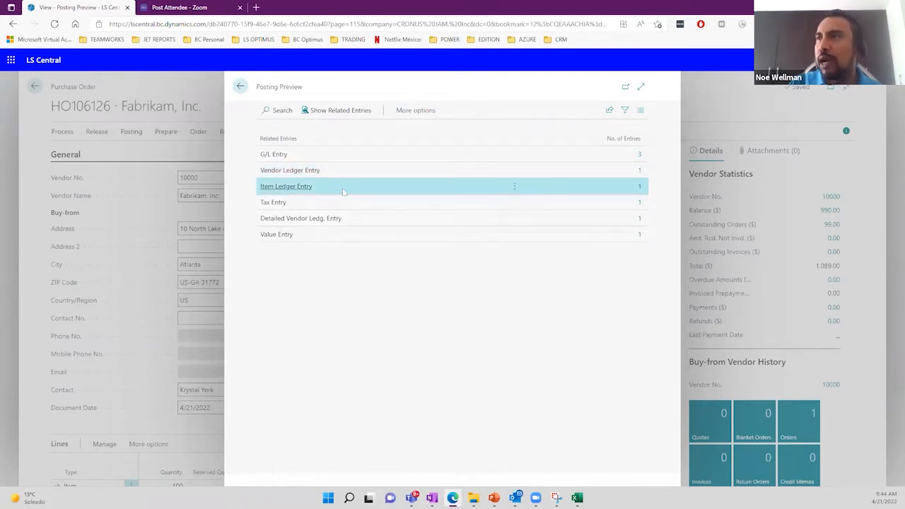
left_click(316, 236)
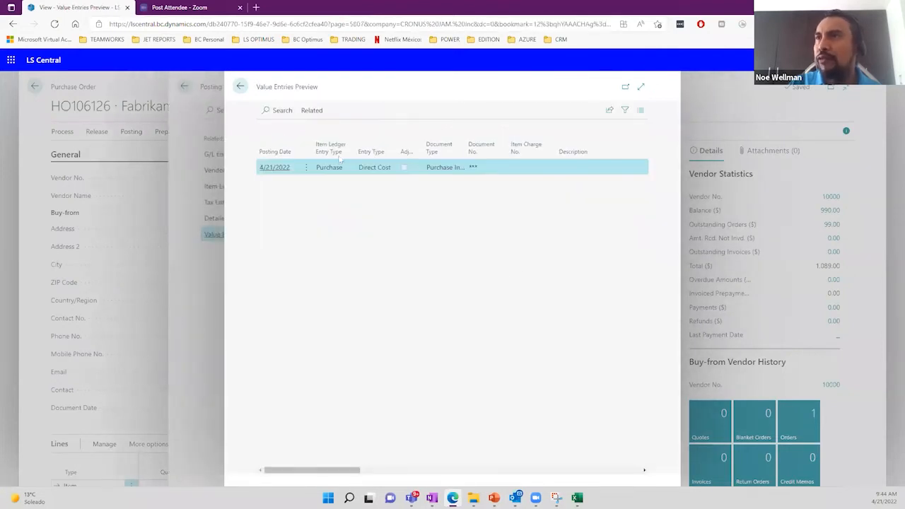
left_click(239, 87)
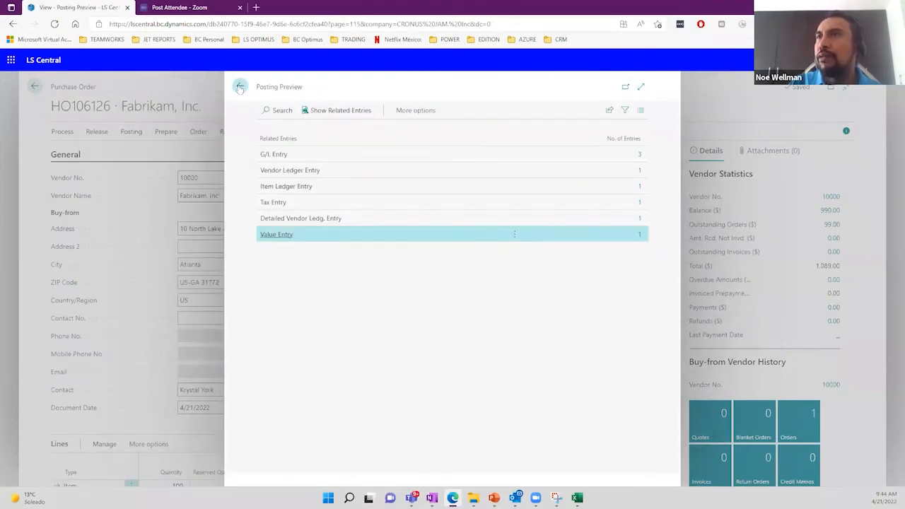
left_click(240, 87)
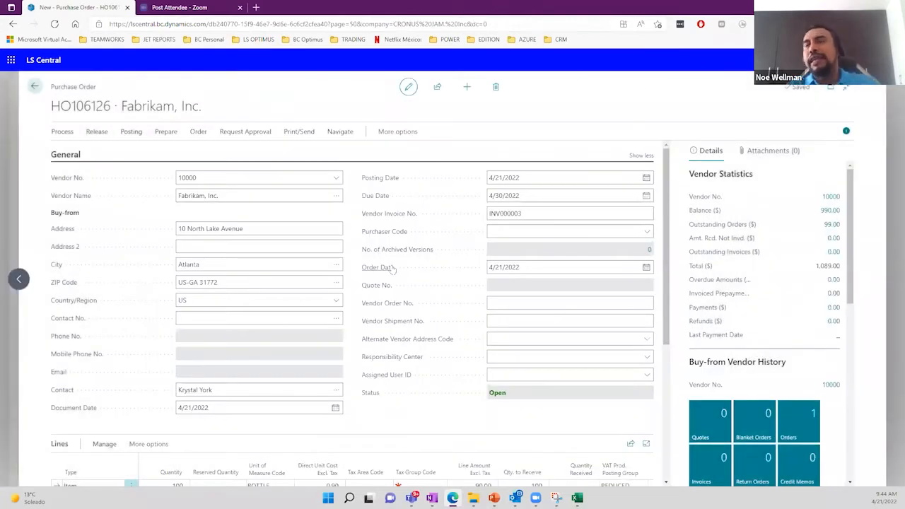
Review the purchase order's statistics for the amount excluding tax, then close them.
scroll(382, 283, "down", 3)
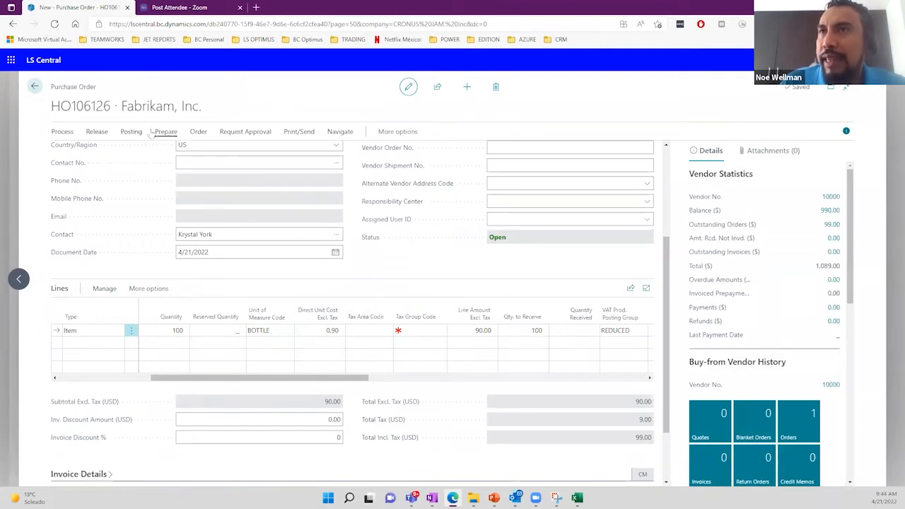
left_click(166, 135)
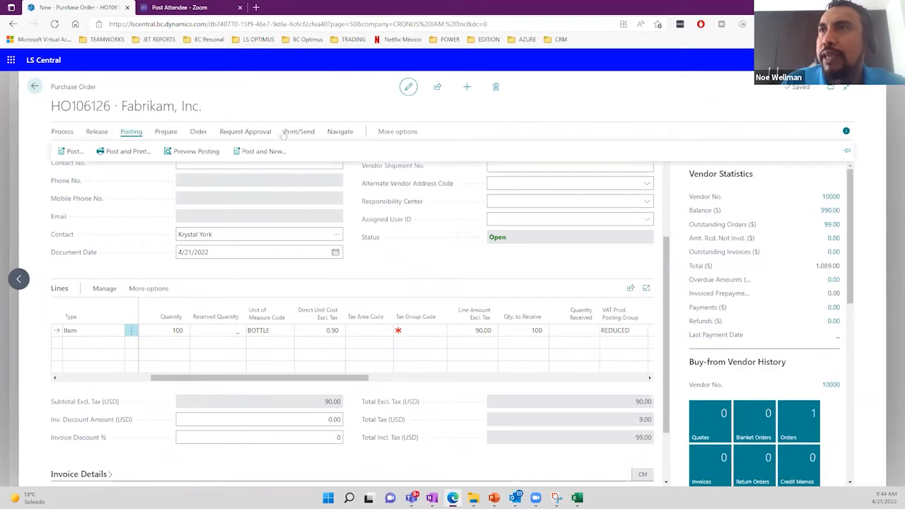
left_click(201, 132)
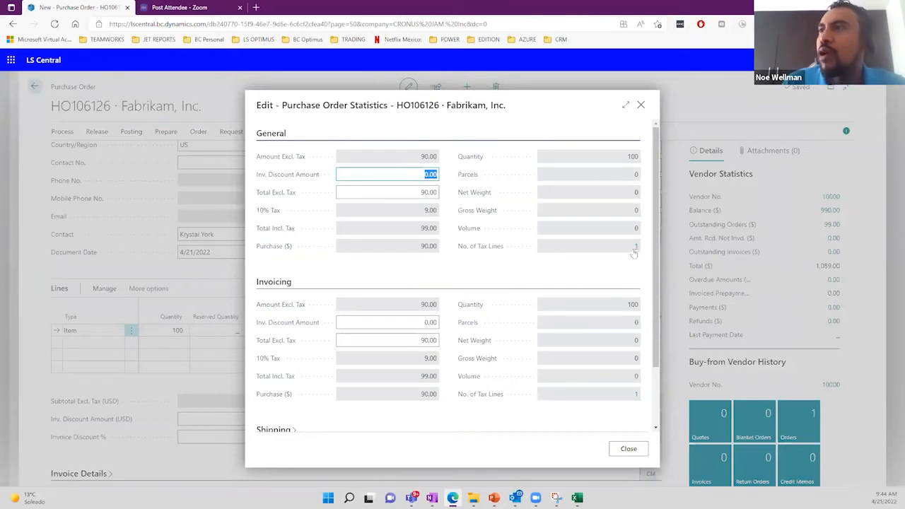
left_click(423, 157)
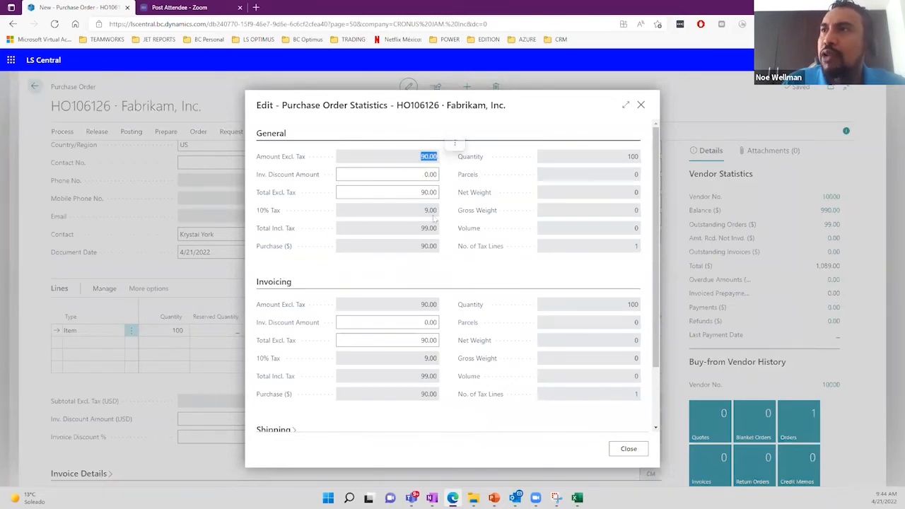
left_click(641, 105)
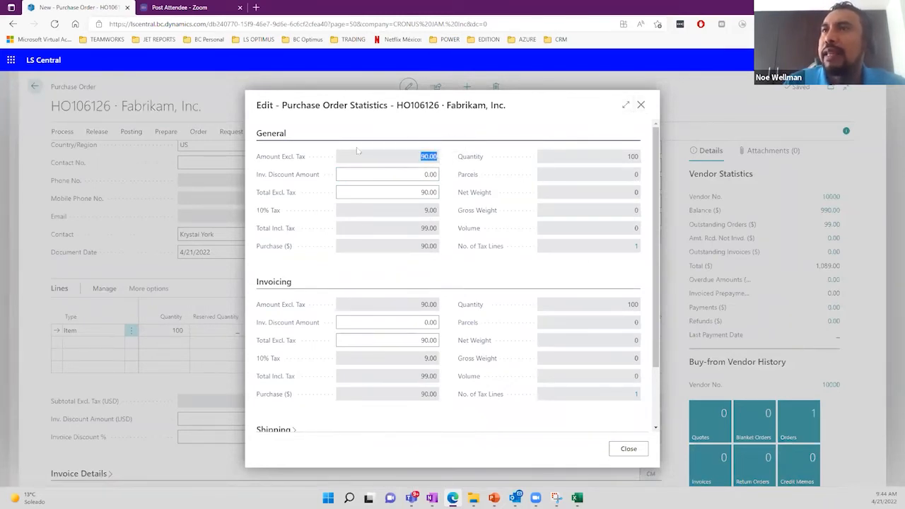
Post the purchase order with the Receive and Invoice option, and decline opening the posted invoice.
left_click(130, 131)
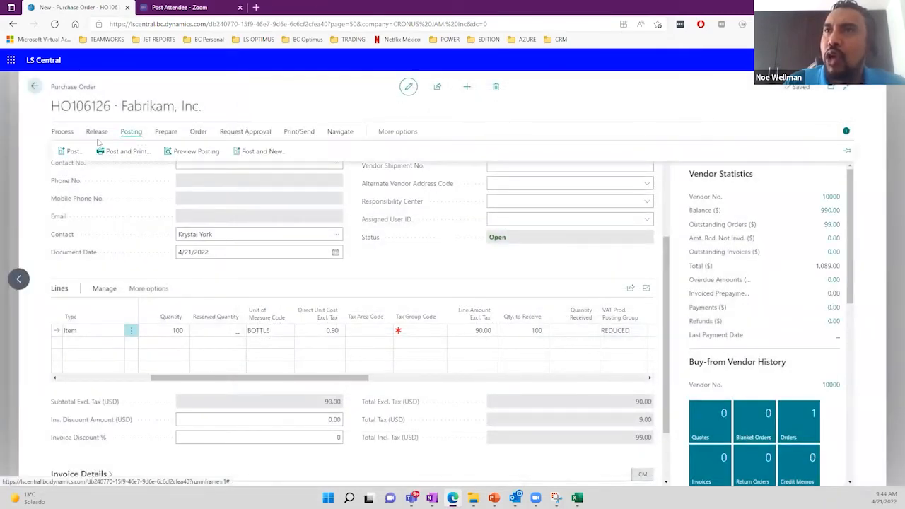
left_click(71, 152)
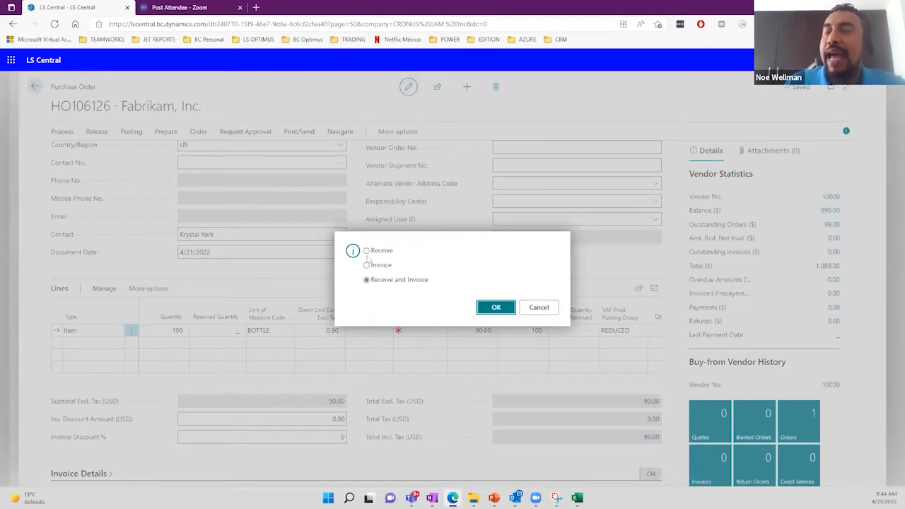
left_click(496, 308)
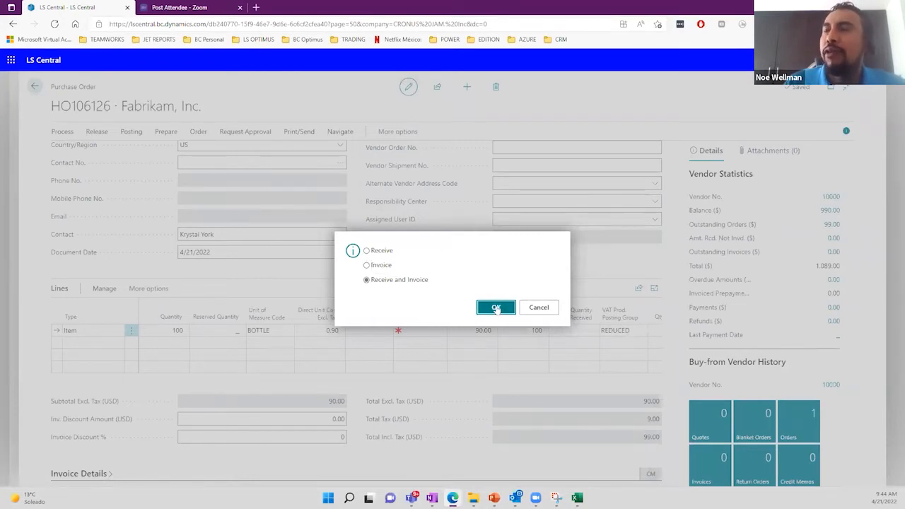
left_click(496, 308)
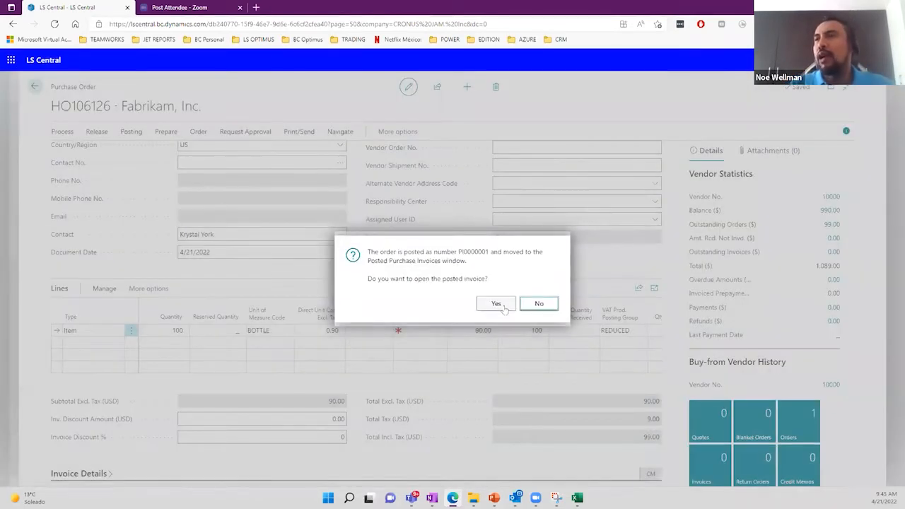
left_click(539, 304)
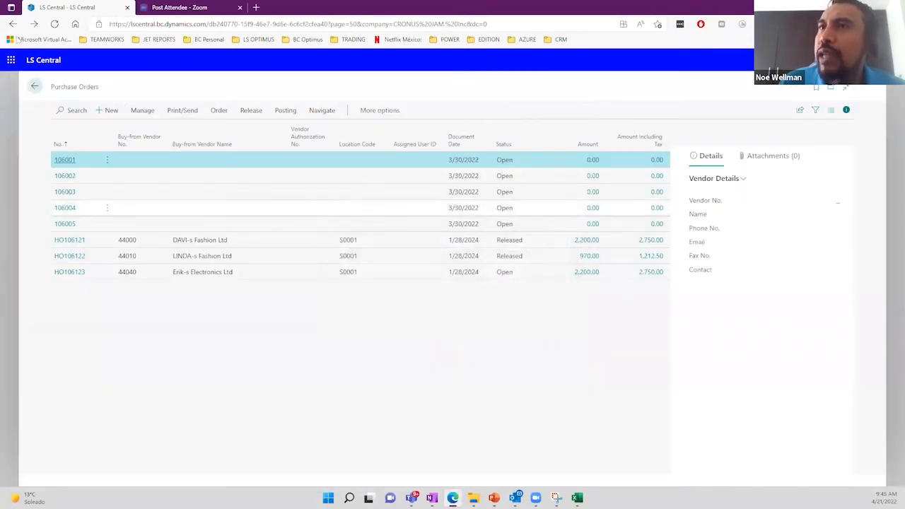
Leave the Purchase Orders list for the home page and open the page search.
left_click(35, 87)
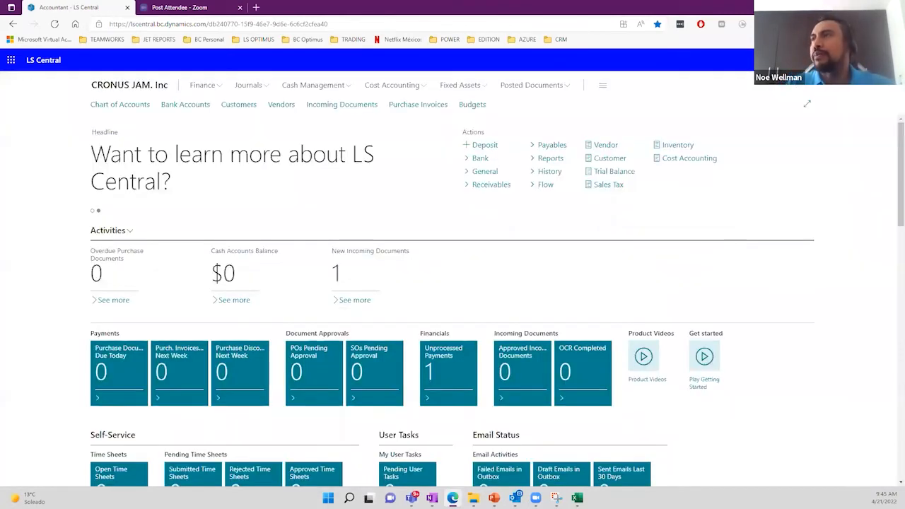
key("alt+q")
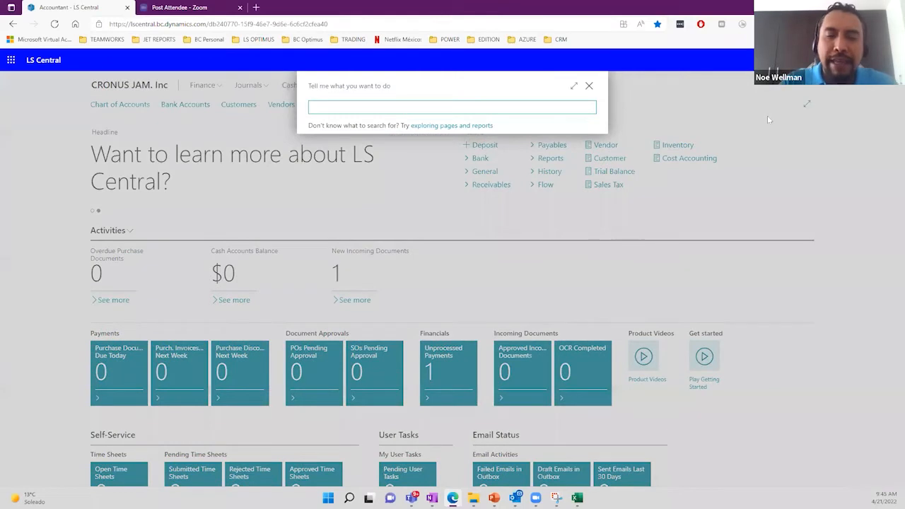
type("purchase")
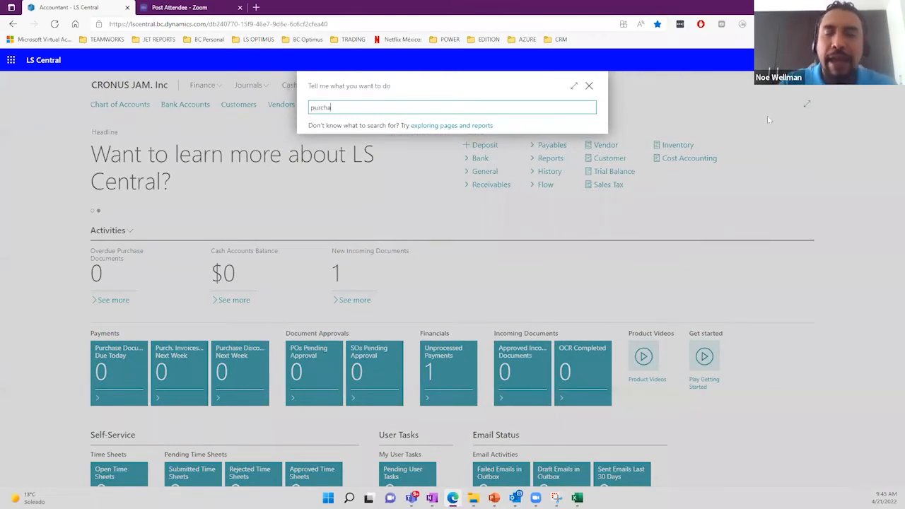
key("BackSpace")
key("BackSpace")
key("BackSpace")
key("BackSpace")
key("BackSpace")
key("BackSpace")
key("BackSpace")
key("BackSpace")
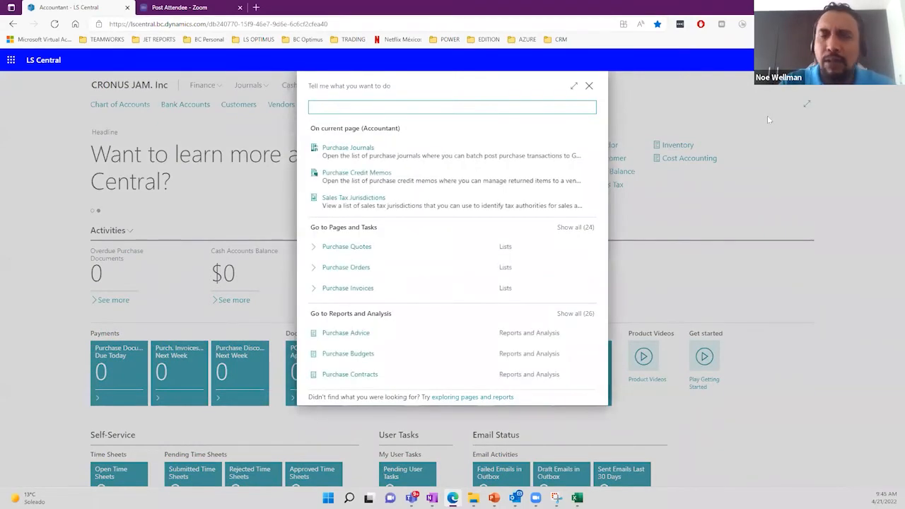
Search for "tax statem", open Tax Statements and examine the VAT Bus. Posting Group on the sales rows, then close the page.
type("tax statem")
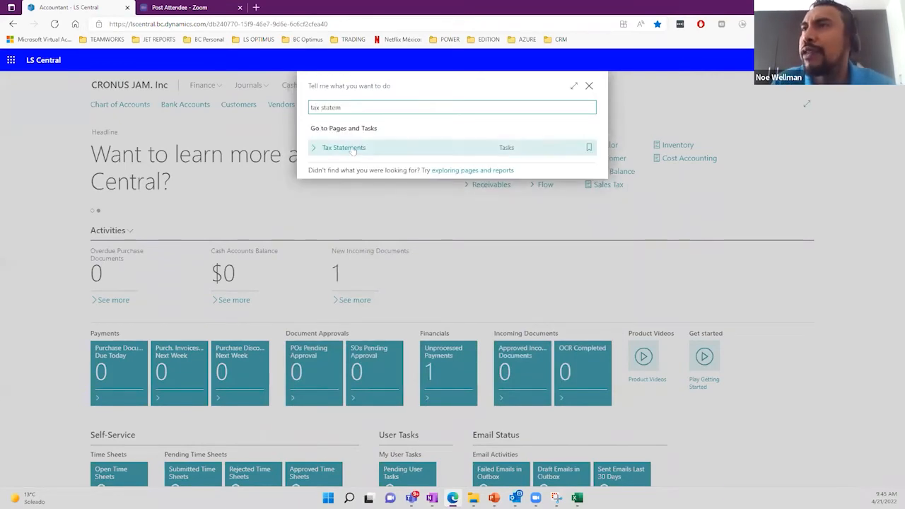
left_click(354, 148)
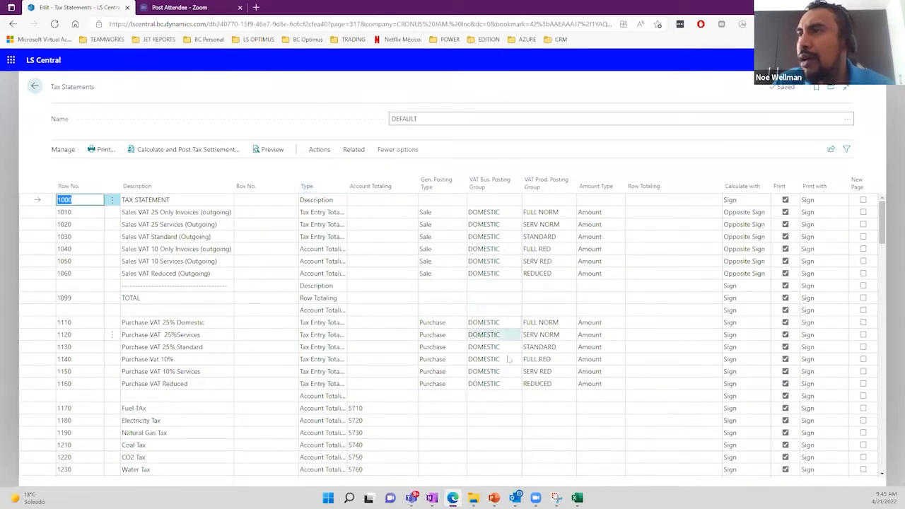
scroll(507, 357, "down", 1)
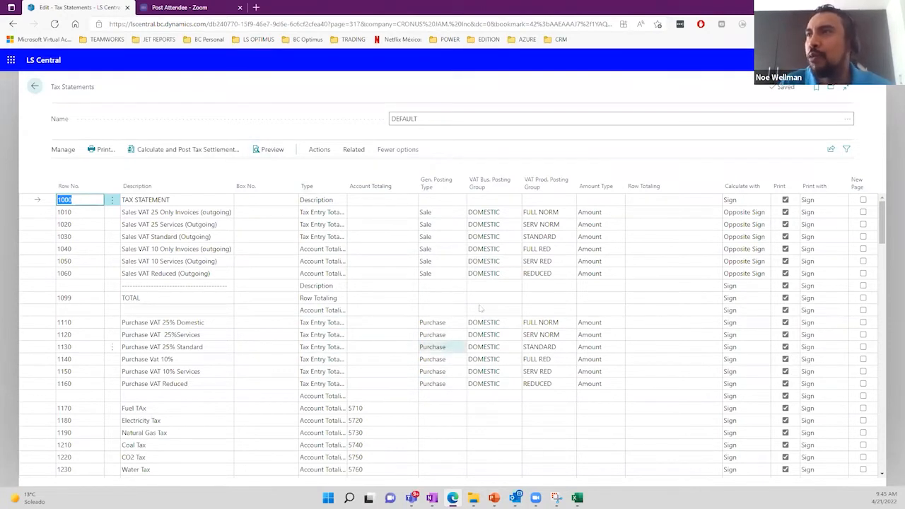
left_click(493, 223)
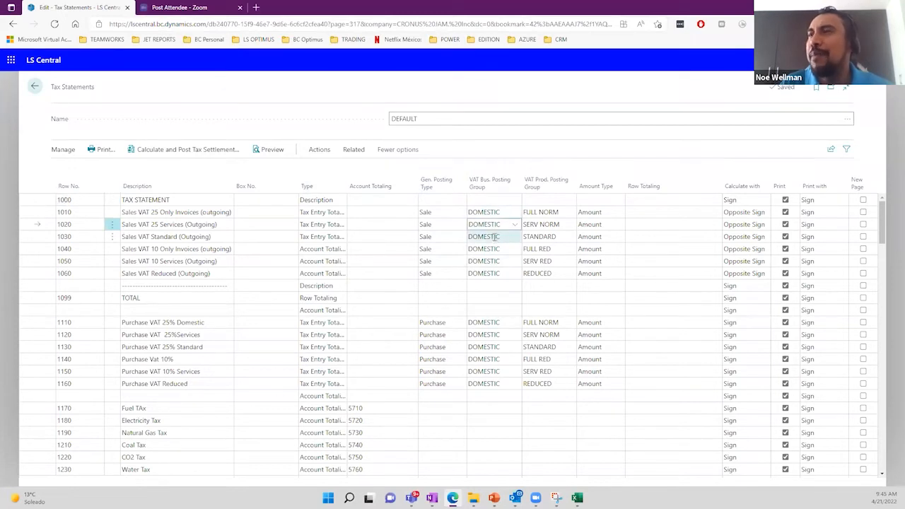
left_click(493, 237)
left_click(493, 250)
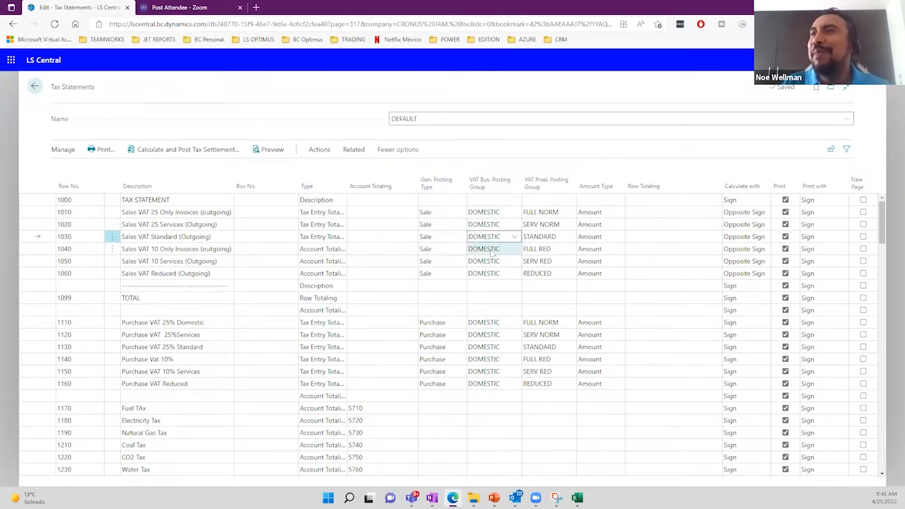
left_click(493, 261)
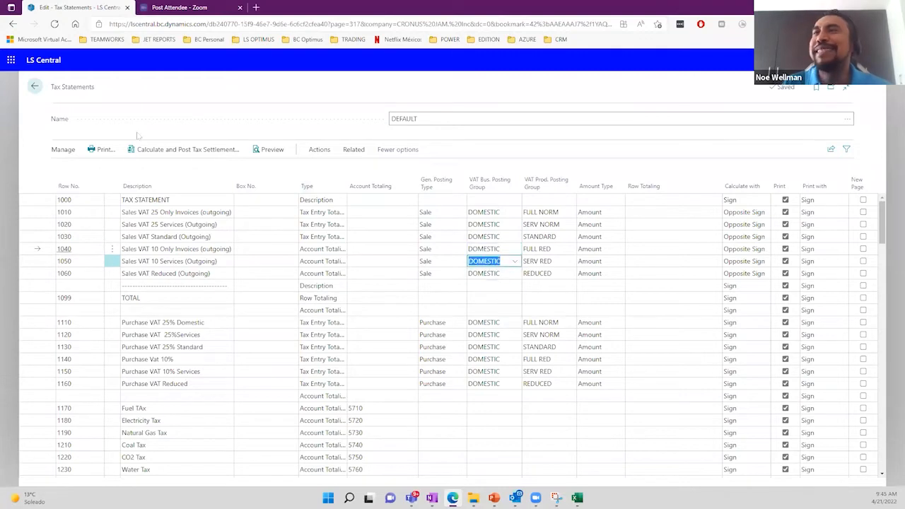
left_click(35, 87)
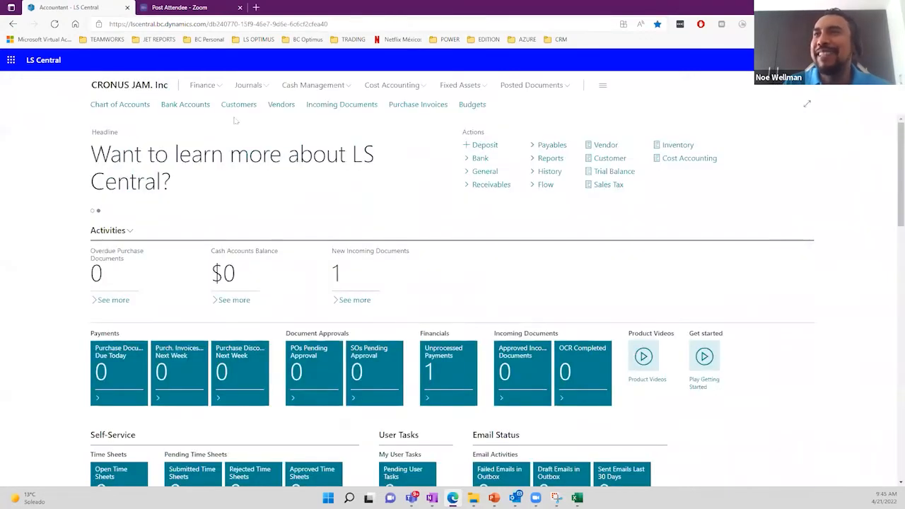
Search for "sales order", open the Sales Orders list and start a new sales order, dismissing the tip on order details.
key("alt+q")
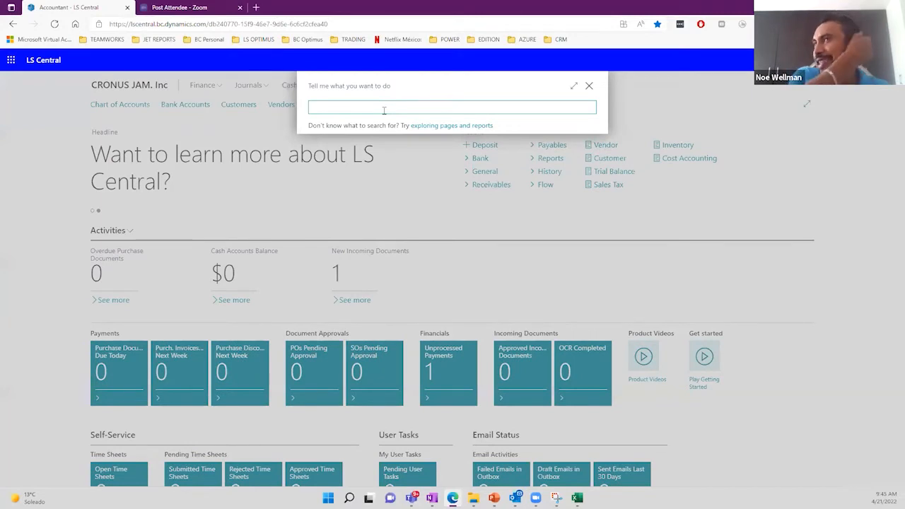
type("sales order")
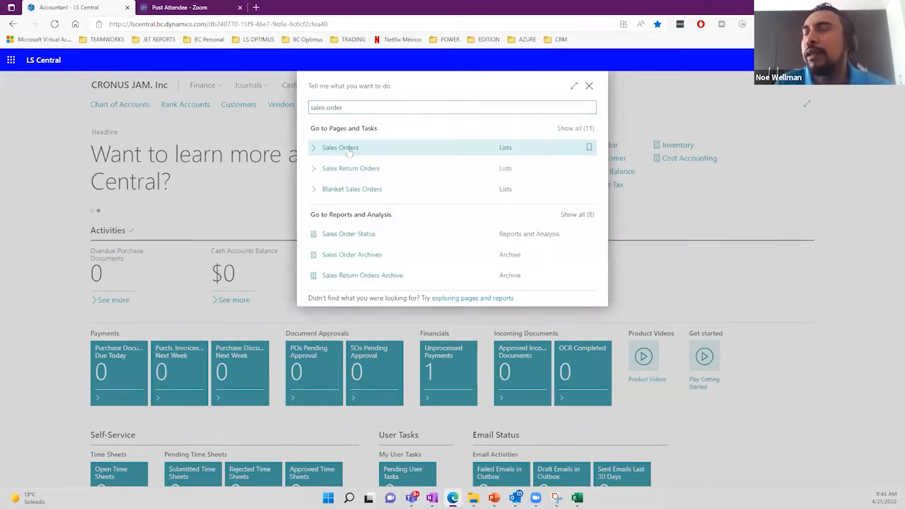
left_click(348, 153)
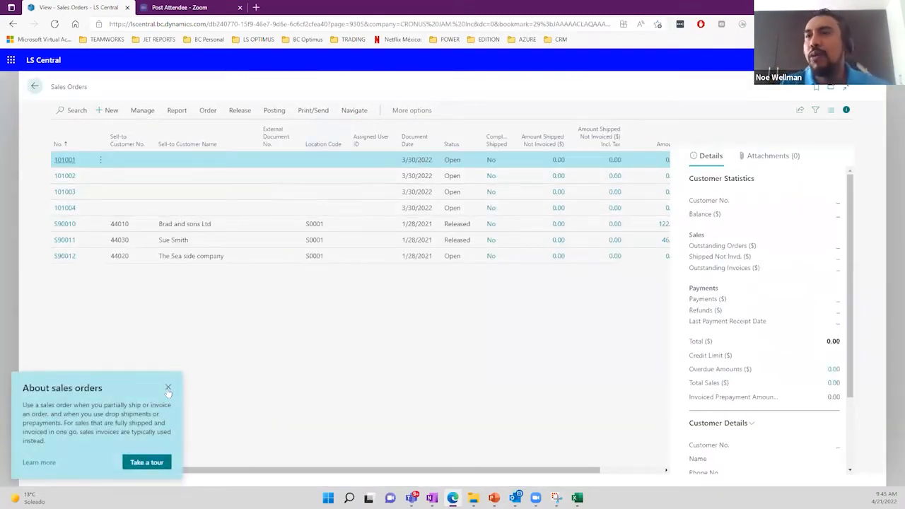
left_click(111, 111)
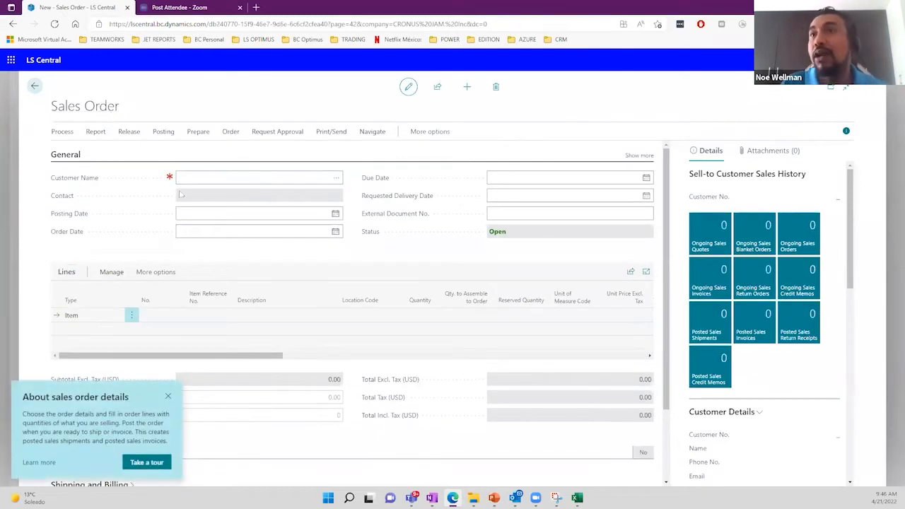
left_click(169, 397)
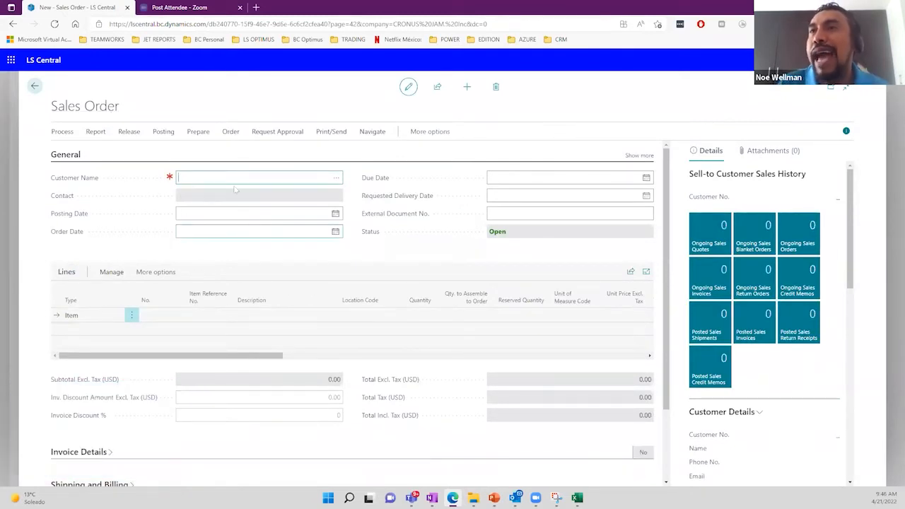
Open the full customer lookup for the new sales order's Customer Name and browse the customers.
left_click(337, 179)
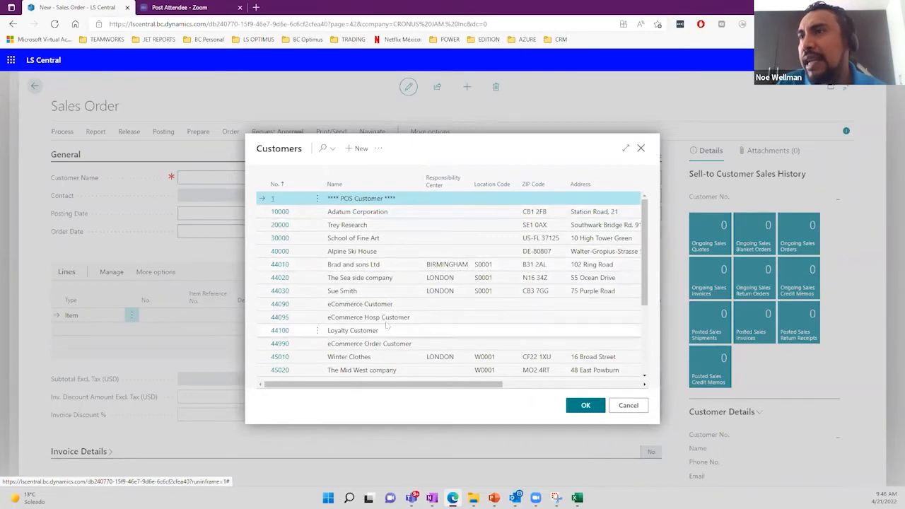
scroll(374, 297, "down", 2)
scroll(382, 303, "up", 2)
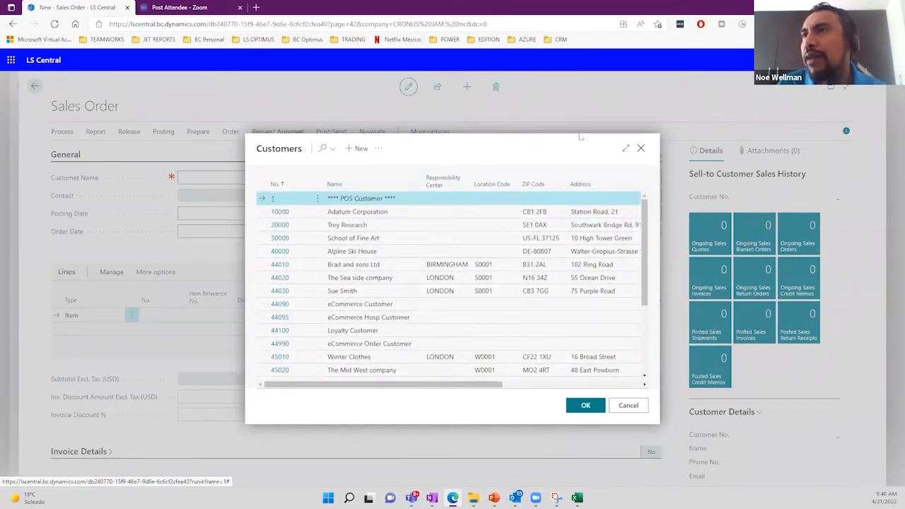
Search for "customer", open the Customers list and open the card of Adatum Corporation.
key("alt+q")
type("customer")
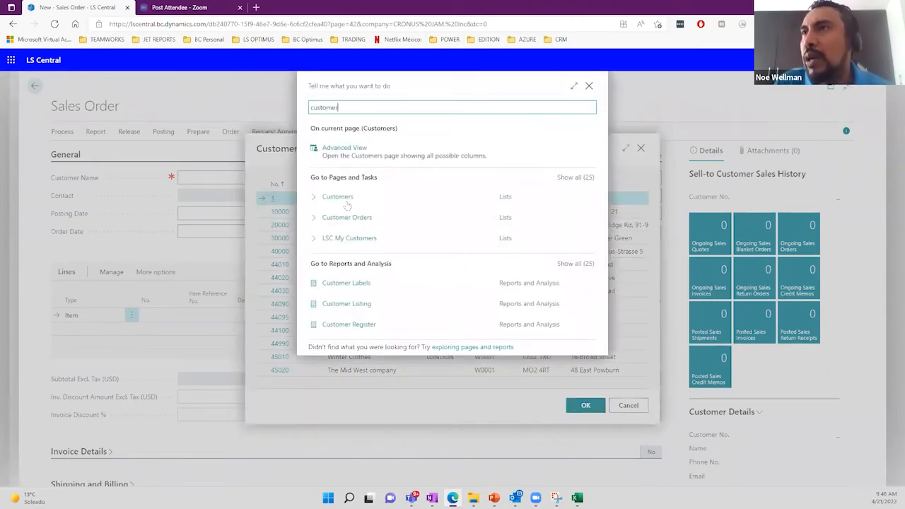
left_click(338, 198)
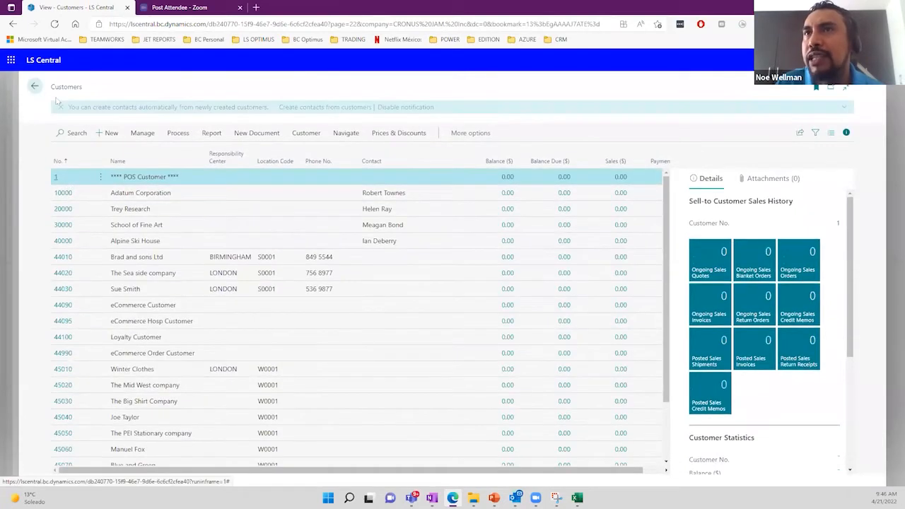
left_click(61, 195)
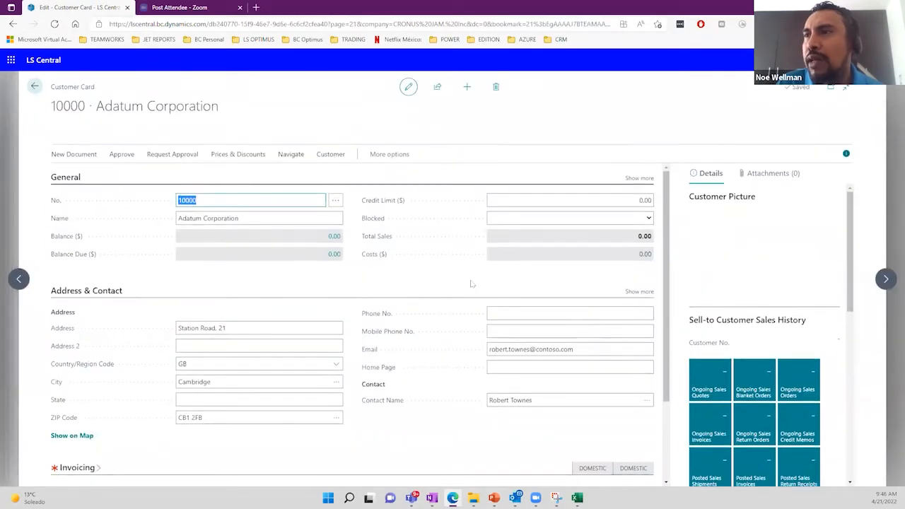
Expand the customer card's Invoicing section and review its tax and posting group fields.
scroll(470, 282, "down", 3)
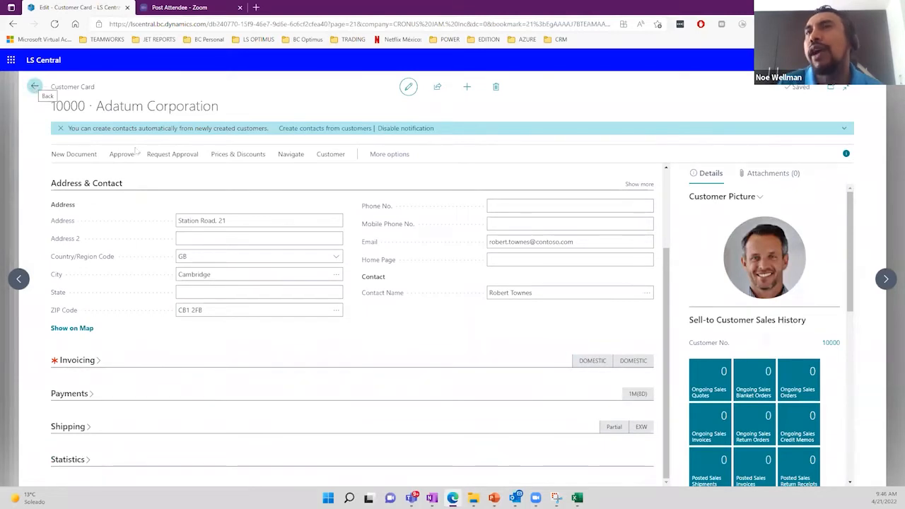
left_click(99, 360)
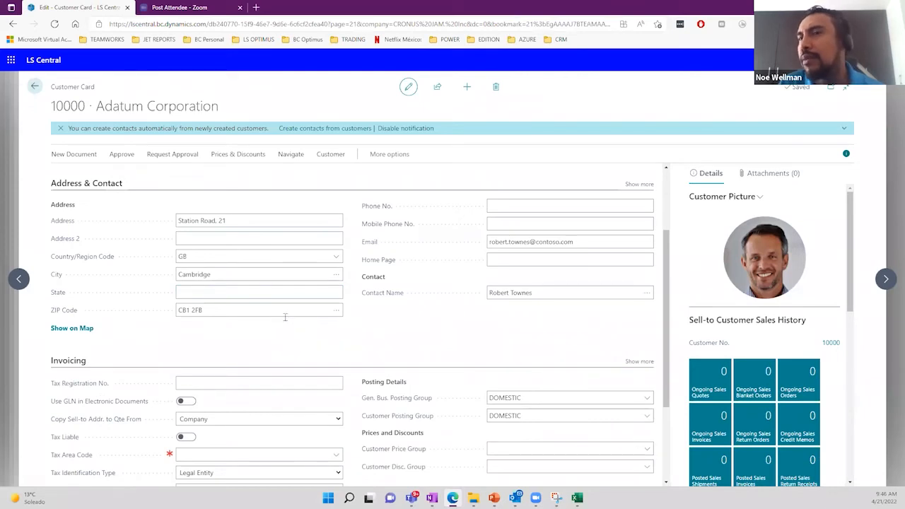
scroll(298, 306, "up", 3)
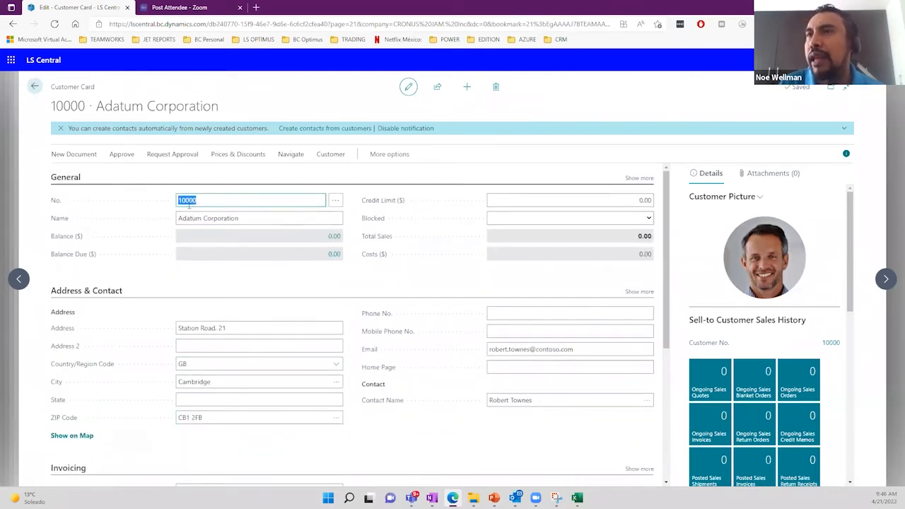
Review the customer card's name, address, city and email fields, then dismiss the contacts notification and return to the Customers list.
left_click_drag(94, 106, 260, 129)
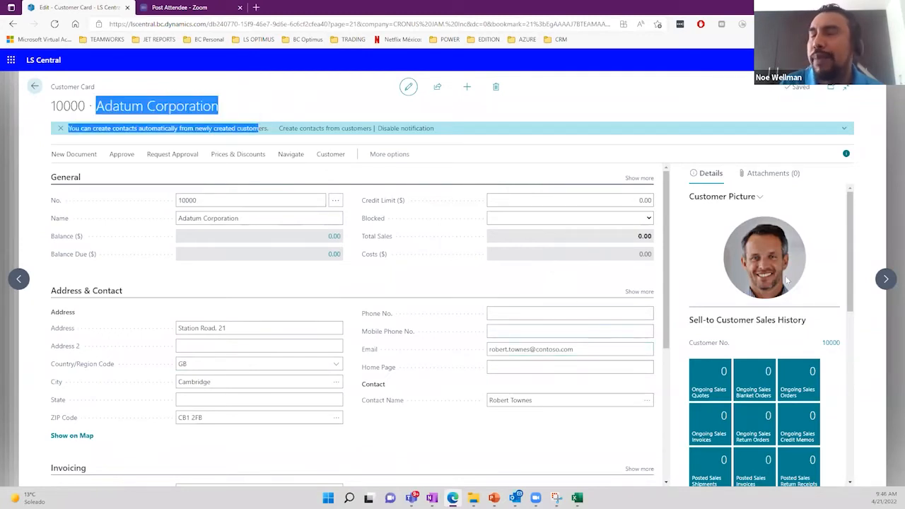
scroll(746, 275, "down", 3)
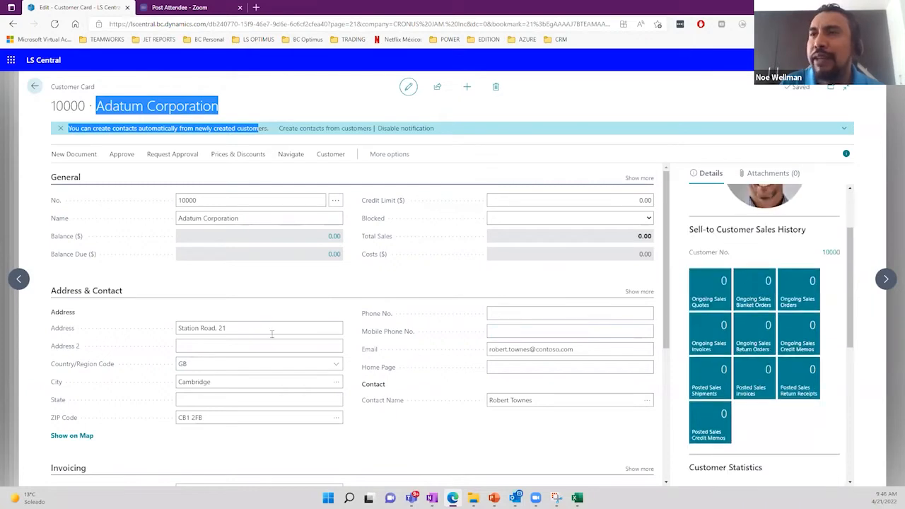
left_click(249, 327)
left_click(249, 382)
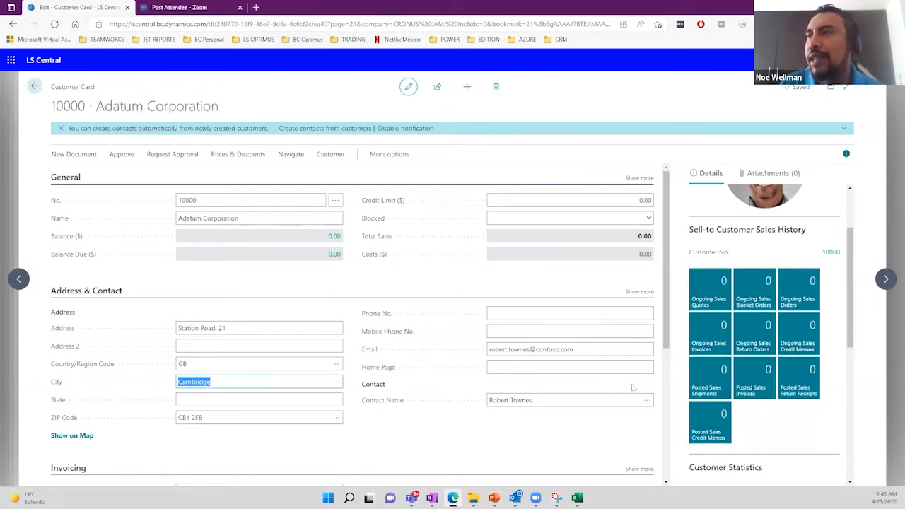
left_click(576, 350)
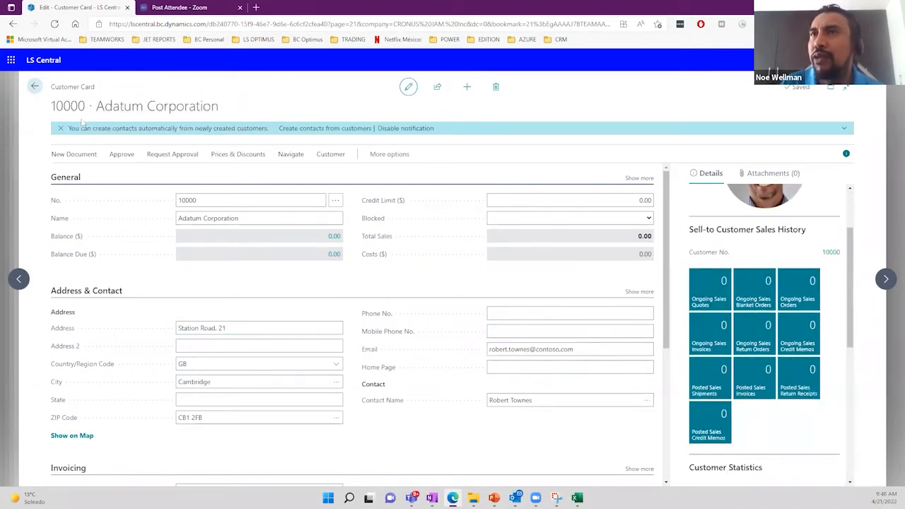
left_click(60, 128)
left_click(34, 86)
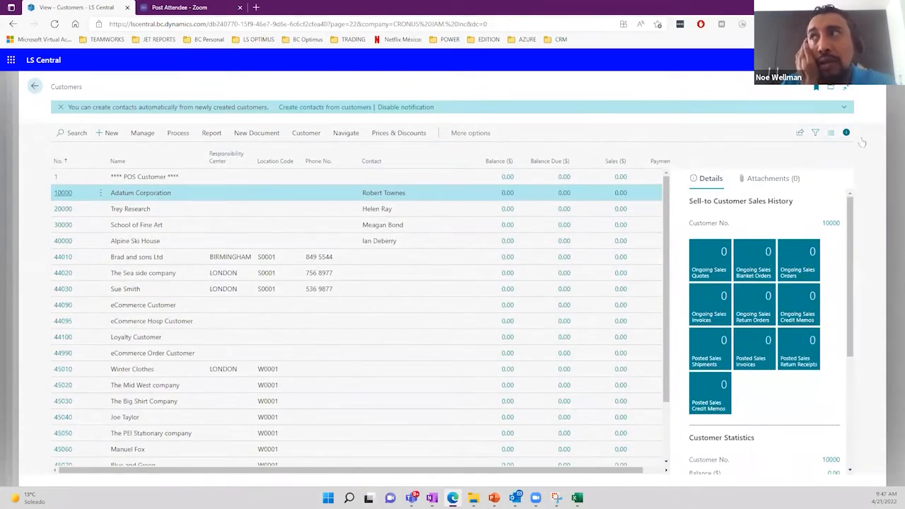
key("alt+q")
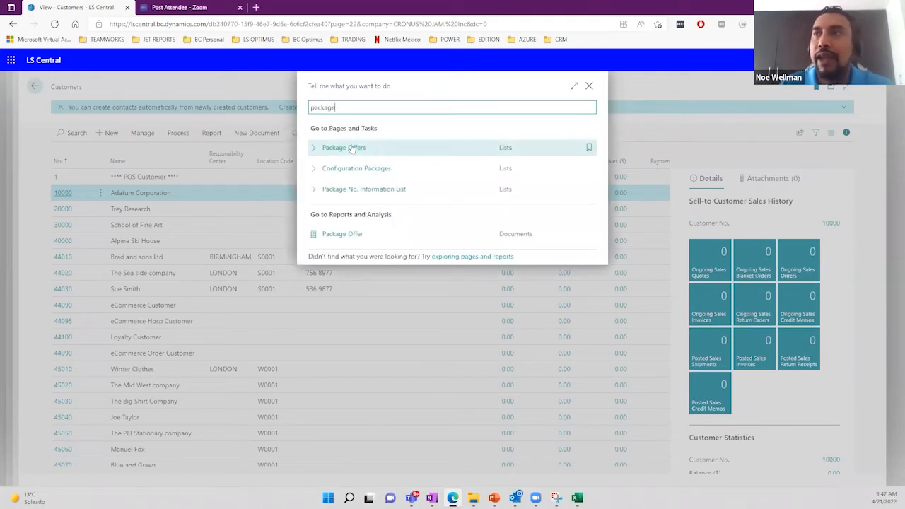
left_click(354, 147)
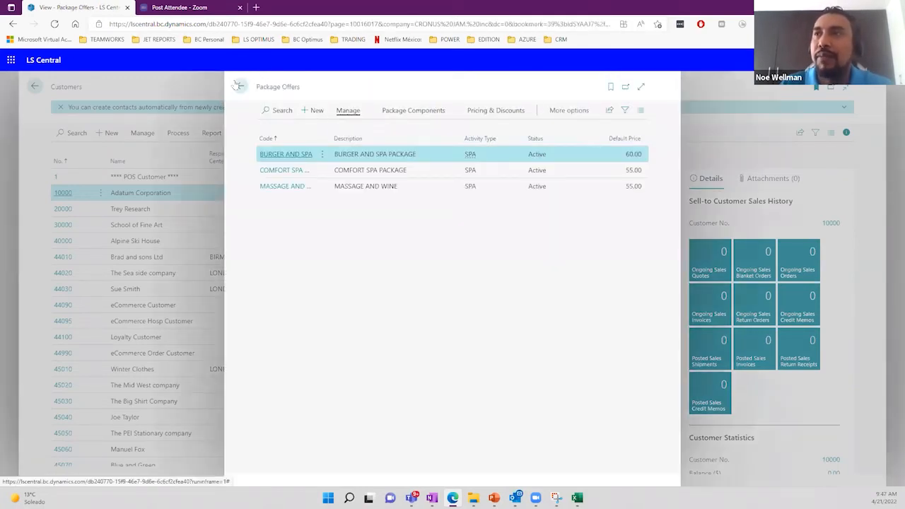
key("Escape")
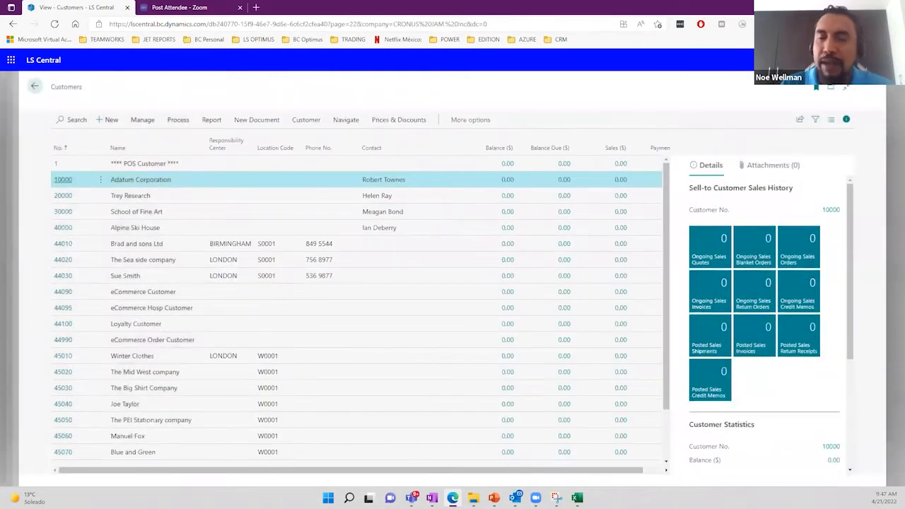
Search for "package", open Configuration Packages and open the card of the package named "MIscelaneous".
key("alt+q")
type("packag")
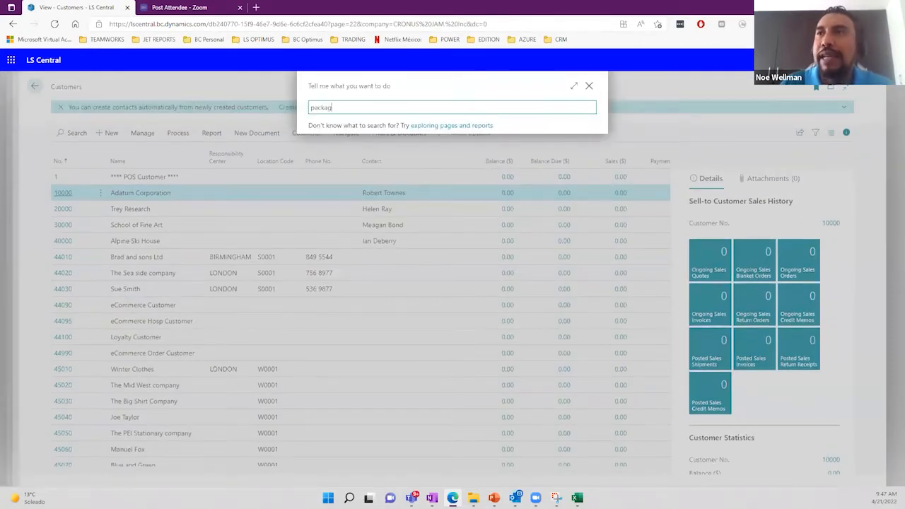
type("e")
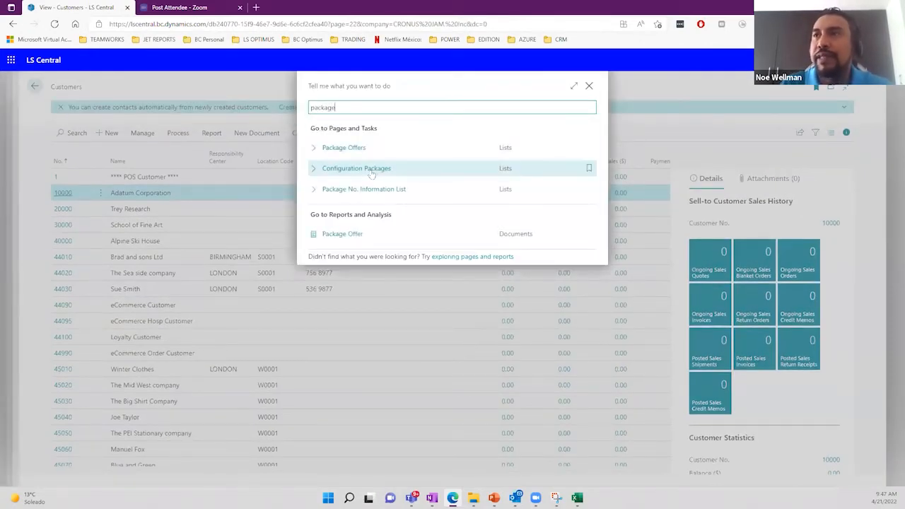
left_click(371, 172)
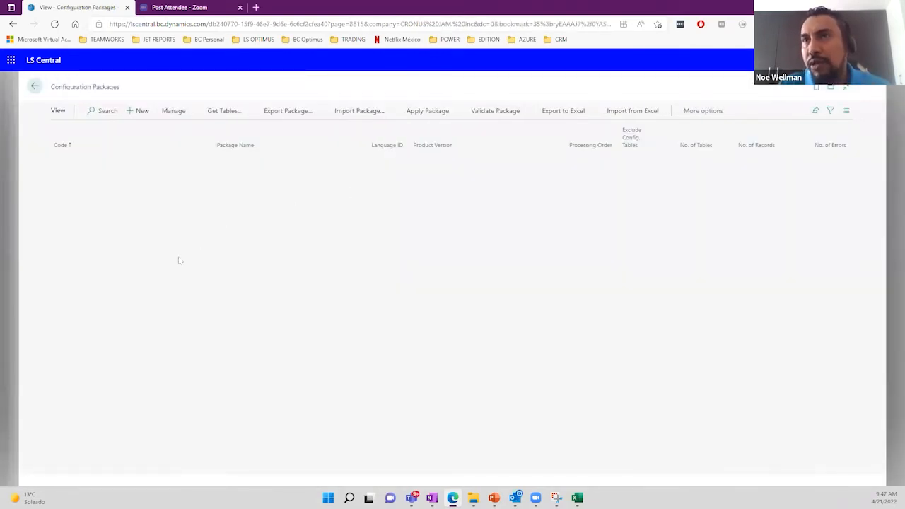
left_click(71, 288)
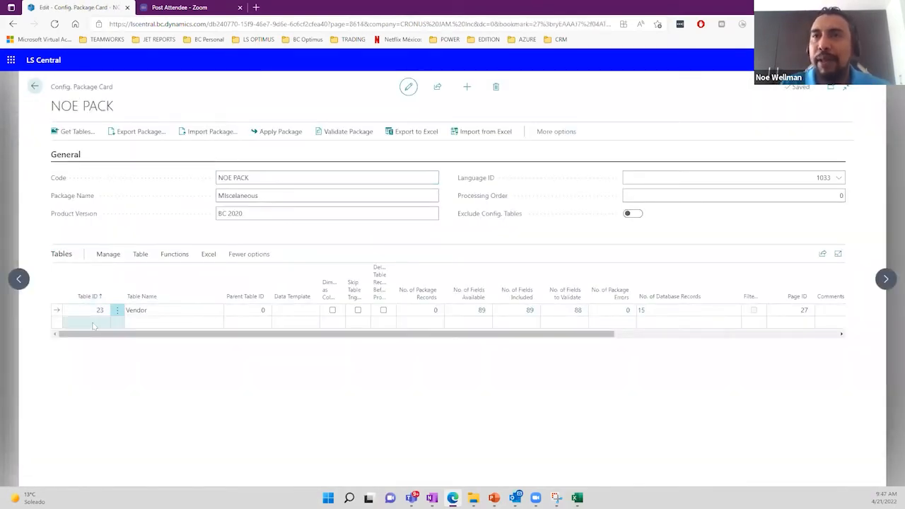
Add table 18, Customer, as a new line in the configuration package's tables, finding it by searching the objects for "customer".
left_click(100, 322)
left_click(103, 323)
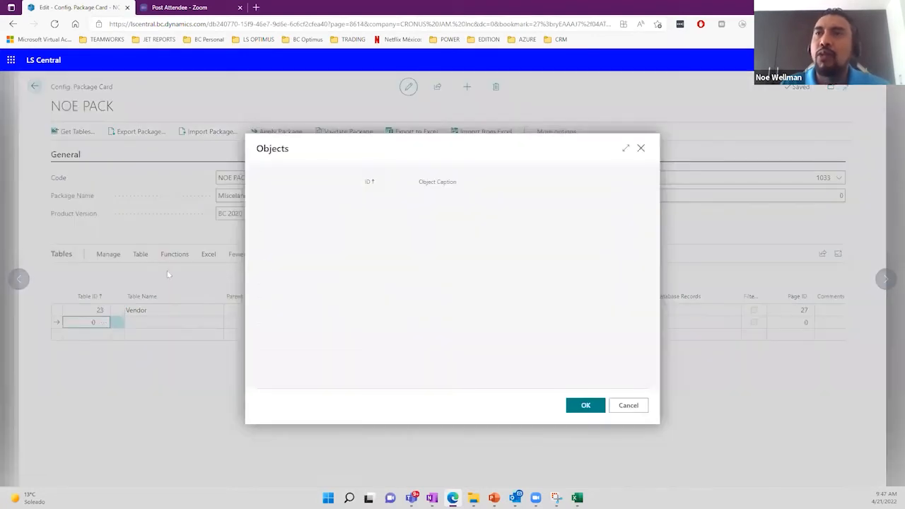
left_click(311, 147)
type("custo")
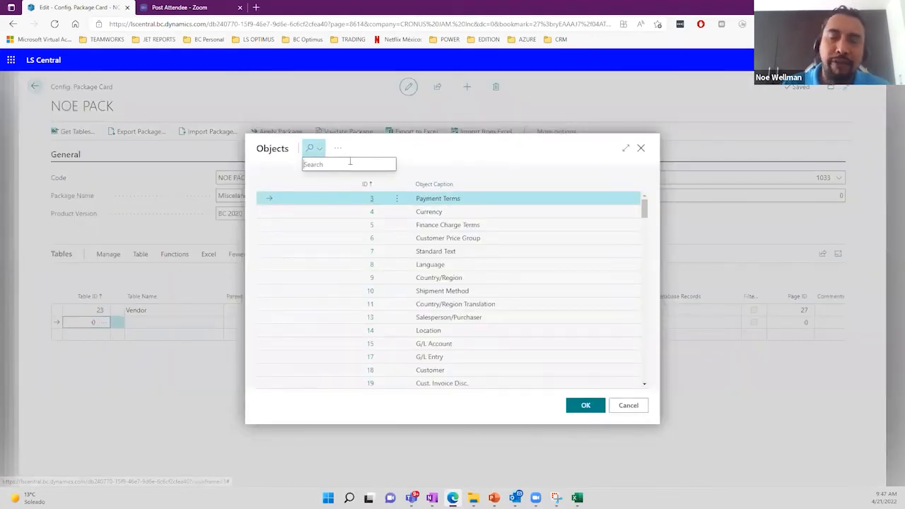
type("mer")
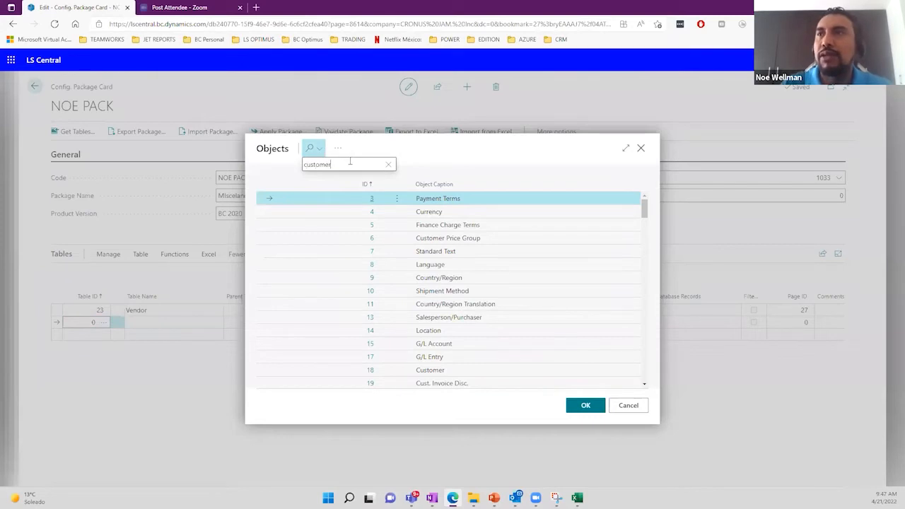
left_click(354, 212)
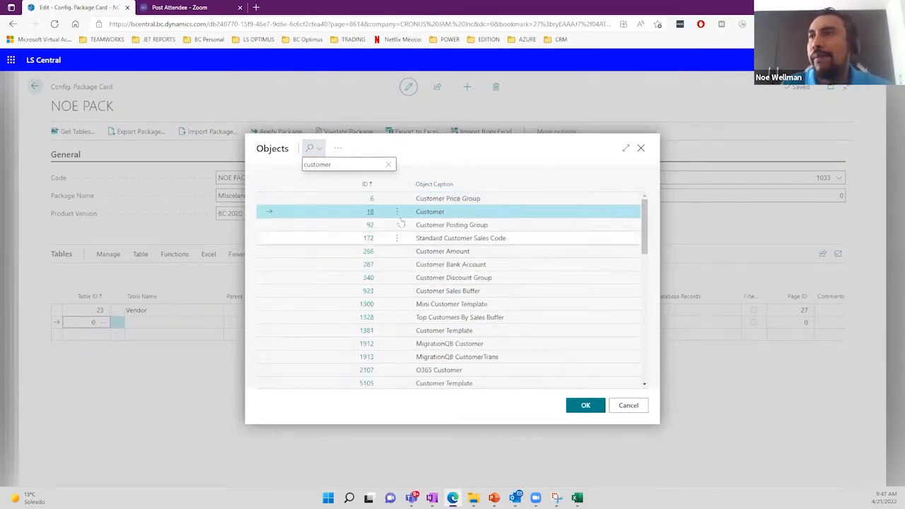
left_click(577, 410)
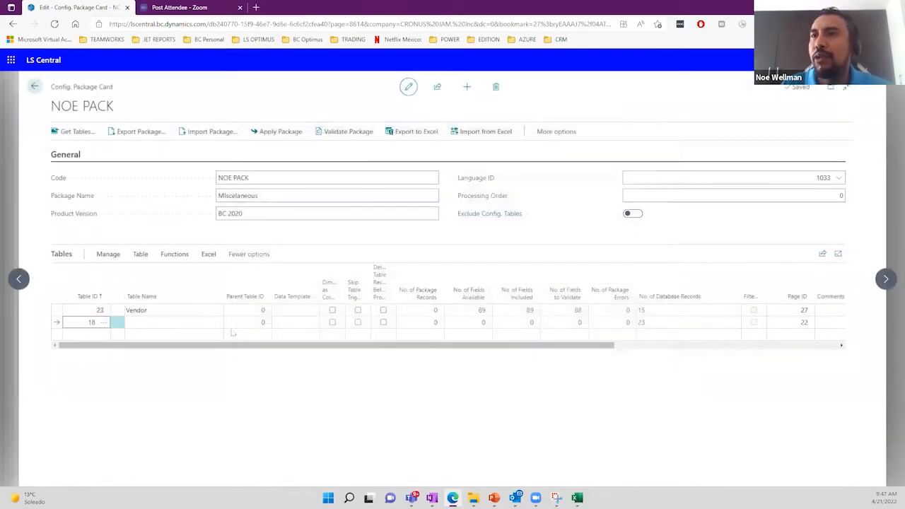
key("Tab")
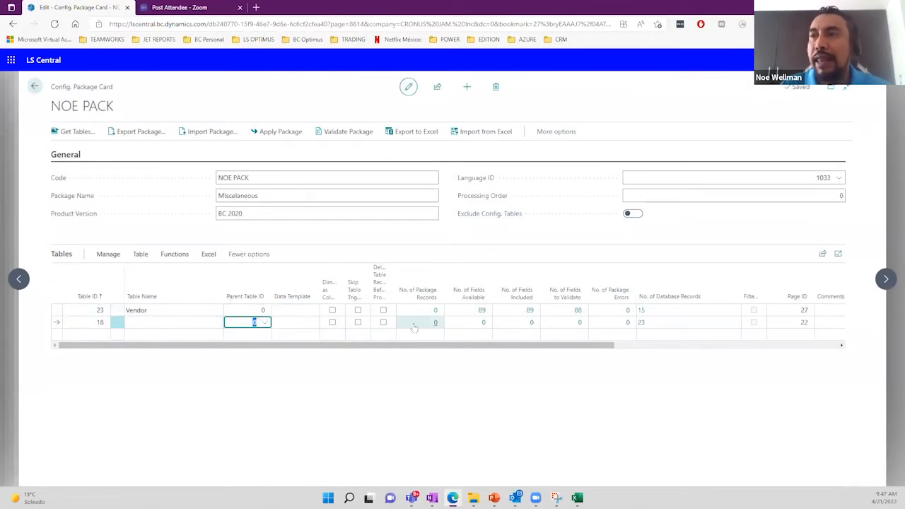
Export the Customer table (ID 18) of the NOE PACK package to Excel, checking the fields that have several related tables.
left_click(208, 254)
left_click(62, 273)
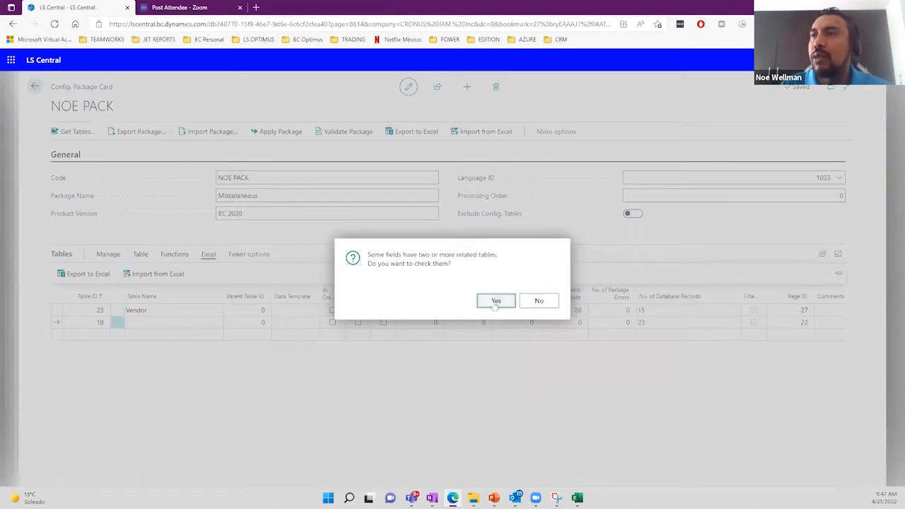
left_click(496, 301)
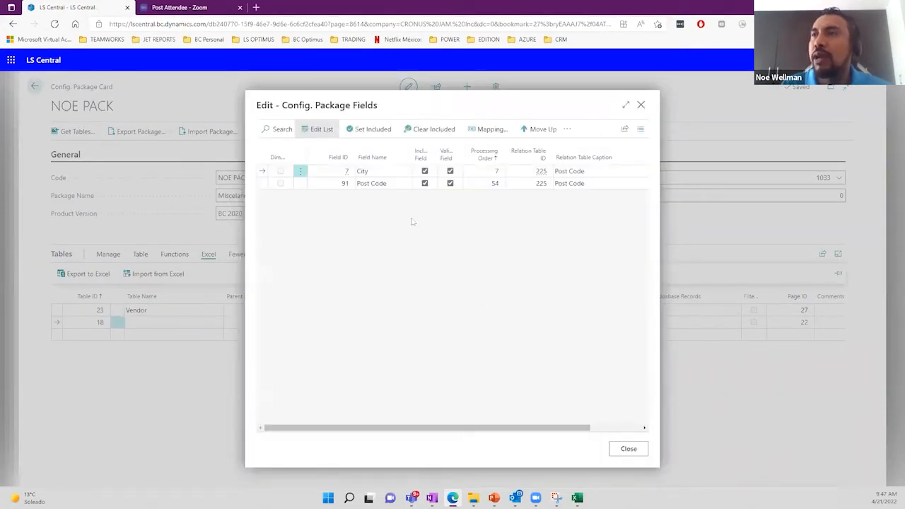
left_click(626, 451)
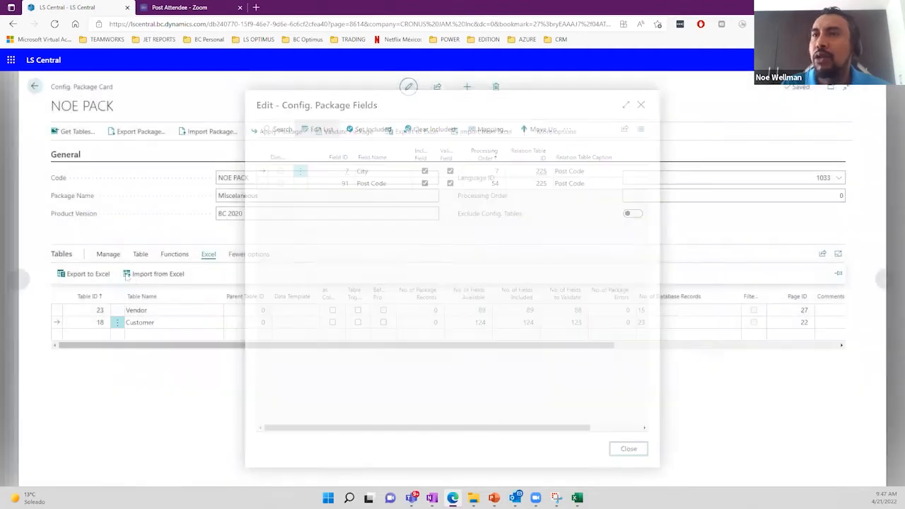
left_click(89, 275)
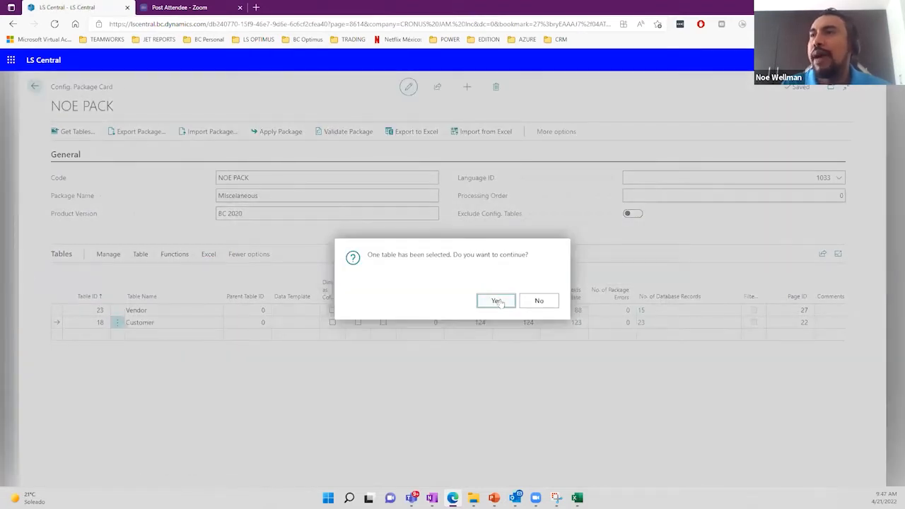
left_click(497, 301)
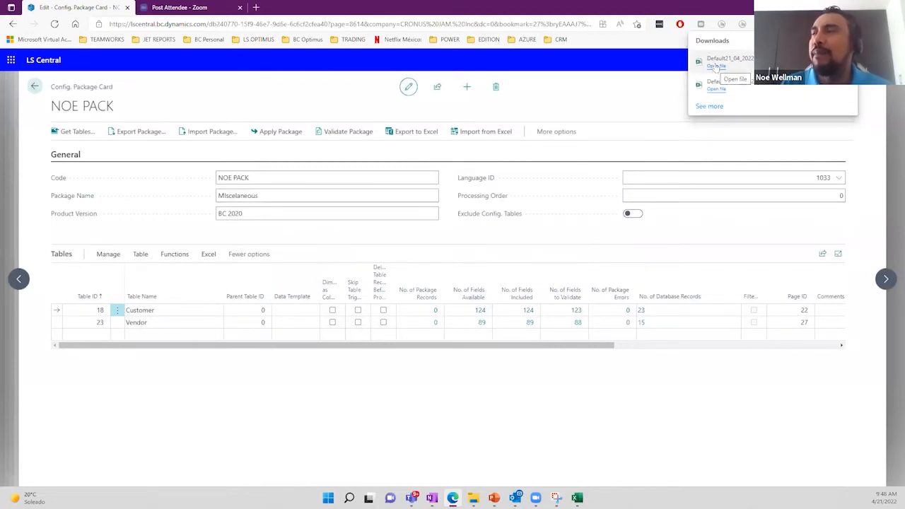
Open the exported customer workbook for editing in Excel and auto-fit the width of all columns.
left_click(716, 66)
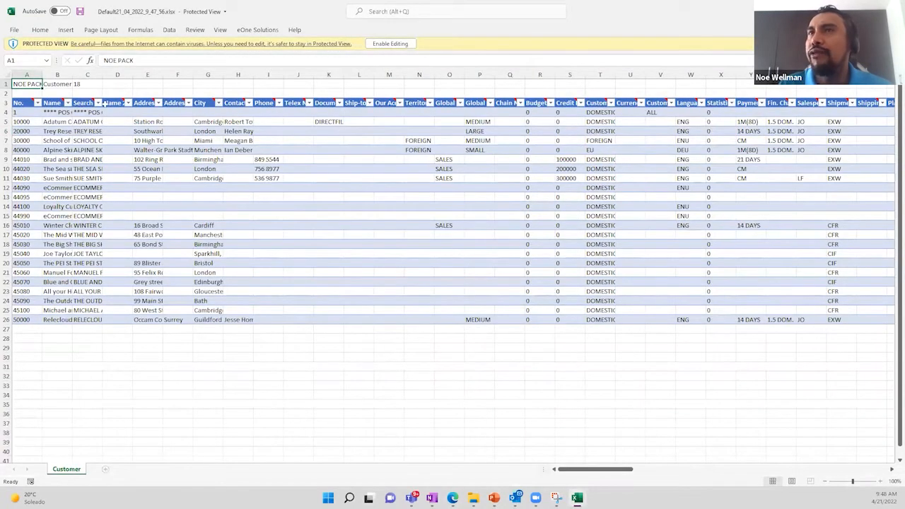
left_click(401, 47)
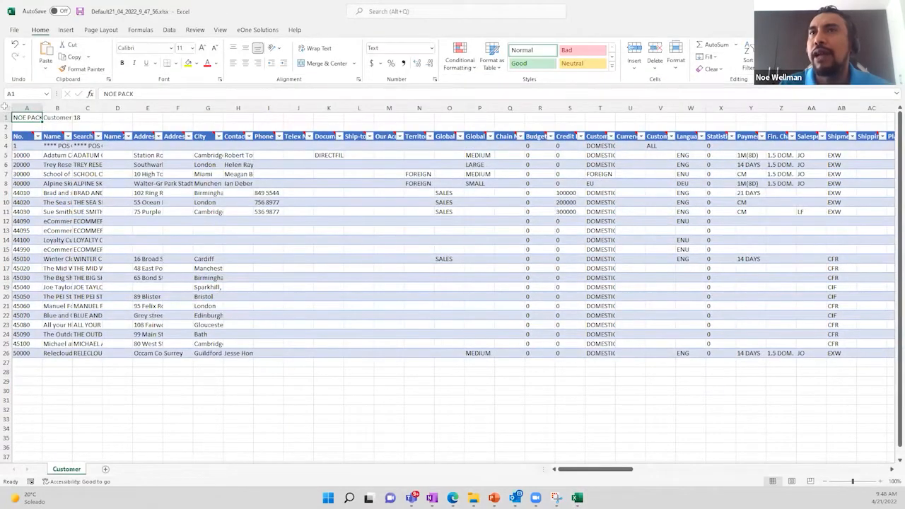
left_click(7, 108)
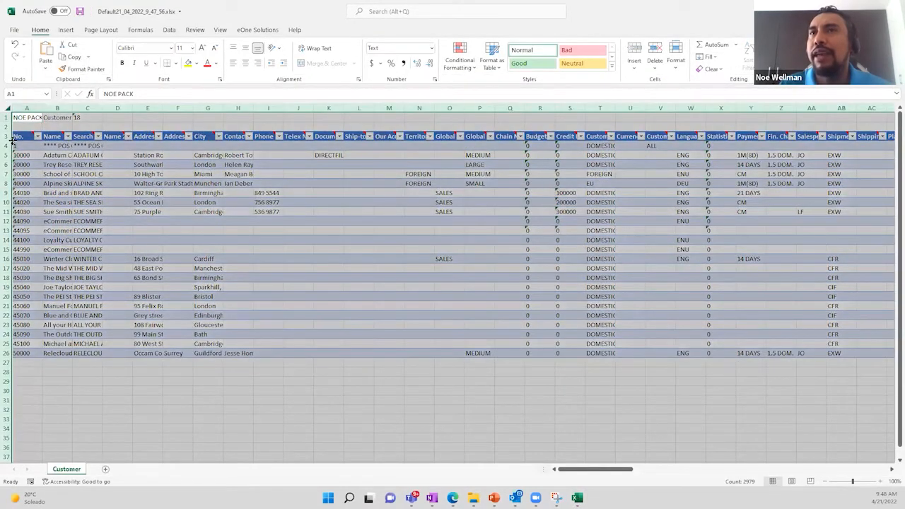
double_click(40, 106)
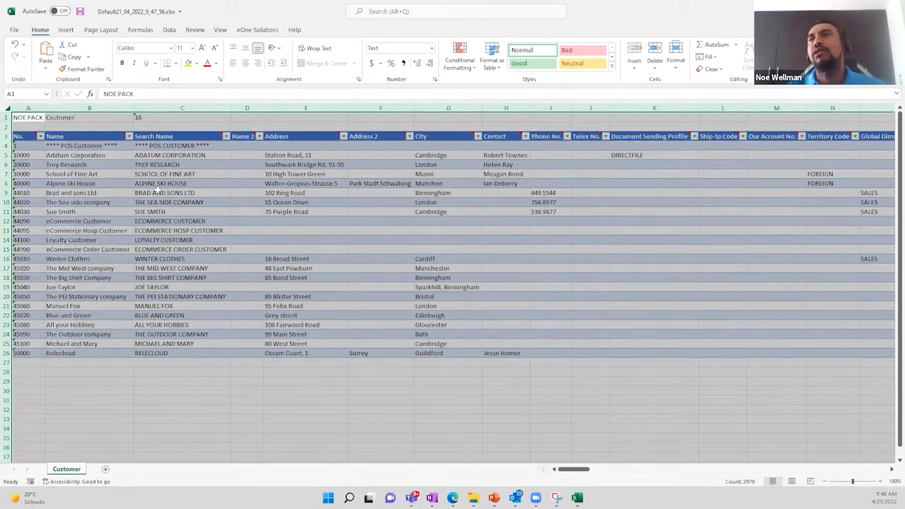
Review the Name and Search Name columns and search the header row for "vat".
left_click_drag(92, 154, 102, 354)
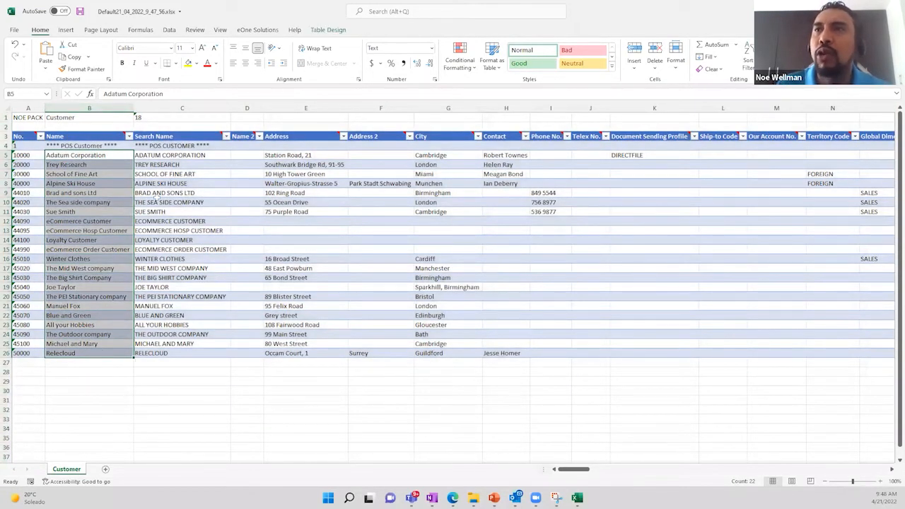
left_click_drag(171, 157, 175, 354)
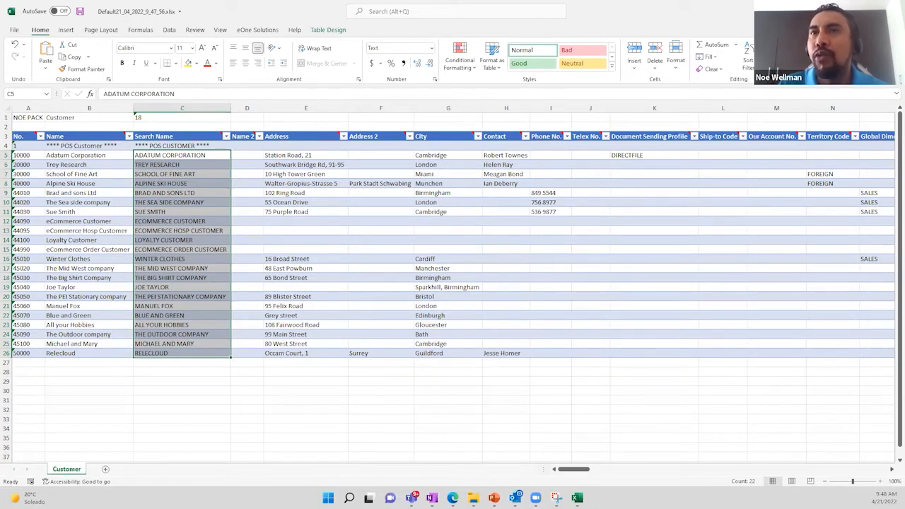
left_click(5, 136)
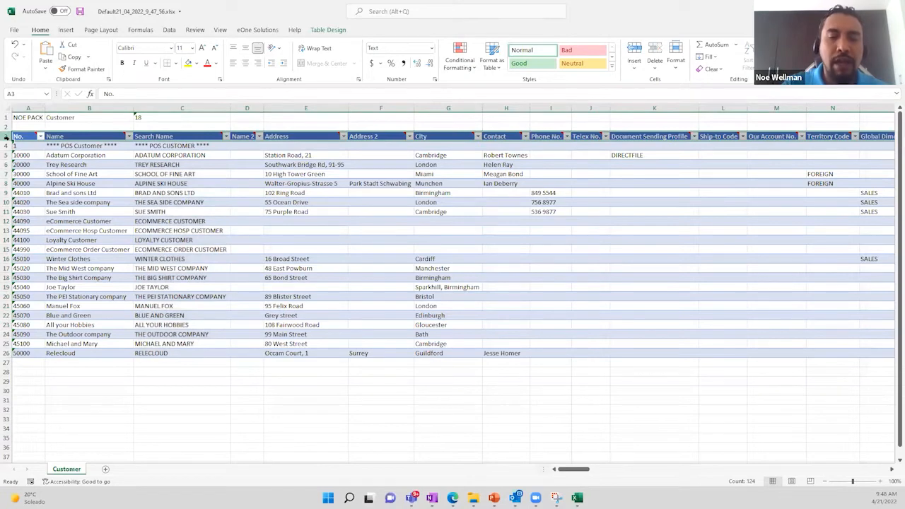
key("ctrl+f")
type("val")
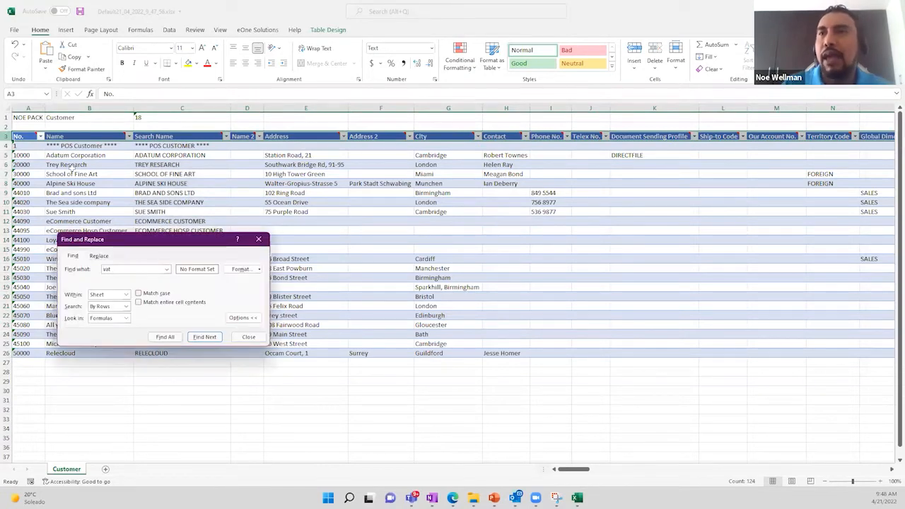
left_click(205, 337)
left_click(205, 337)
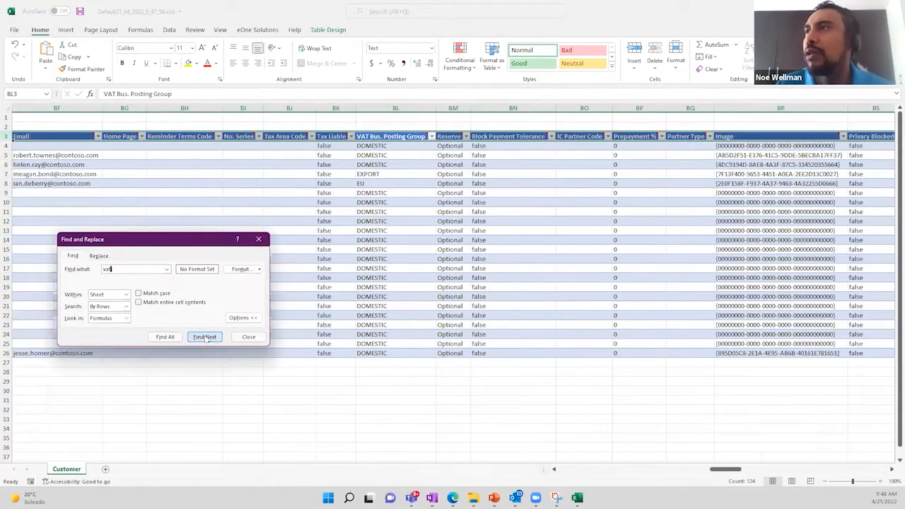
left_click(259, 239)
Highlight the EXPORT and EU cells in the VAT Bus. Posting Group column with yellow fill and red text.
left_click_drag(382, 148, 417, 353)
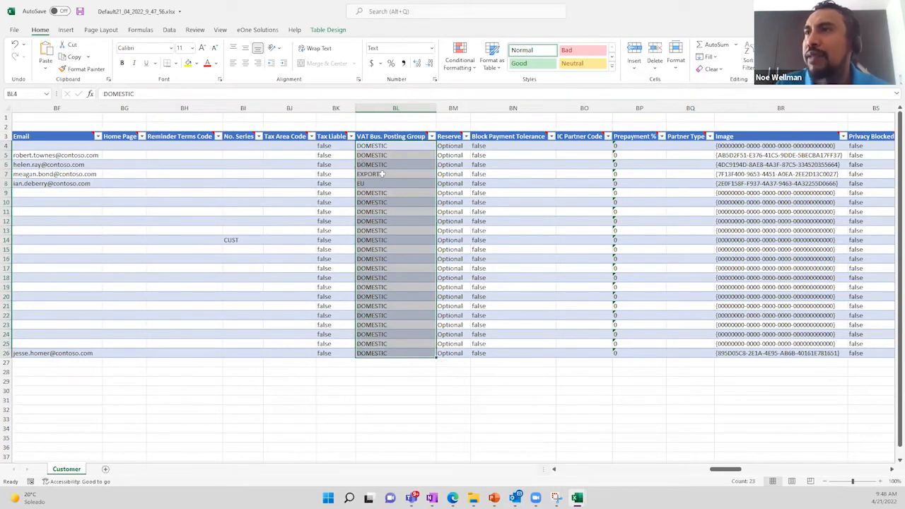
left_click_drag(382, 174, 379, 182)
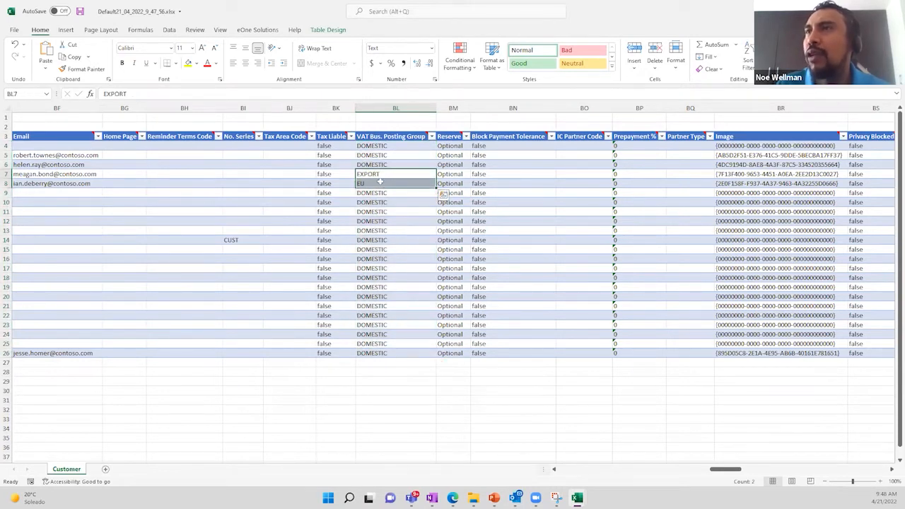
left_click(188, 63)
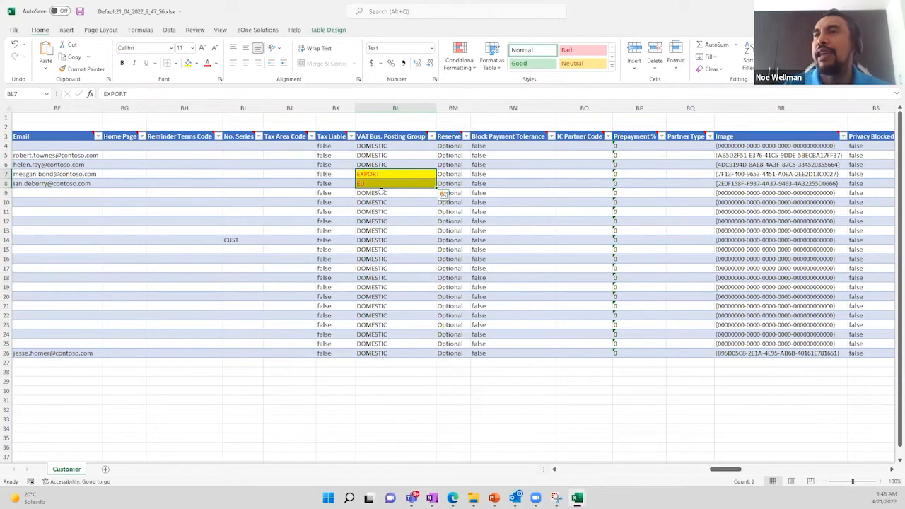
left_click(374, 108)
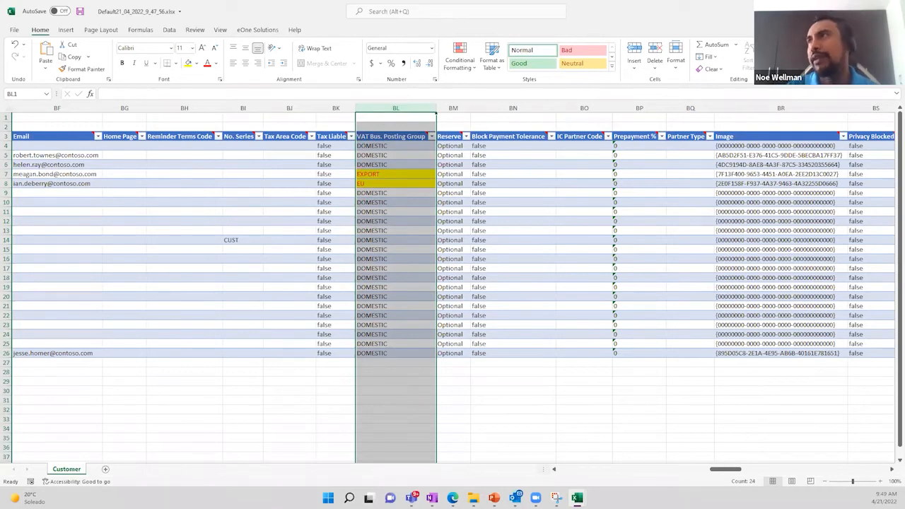
Switch back to LS Central in the browser and return from the package card to the new sales order's customer selection.
key("alt+Tab")
key("alt+Tab")
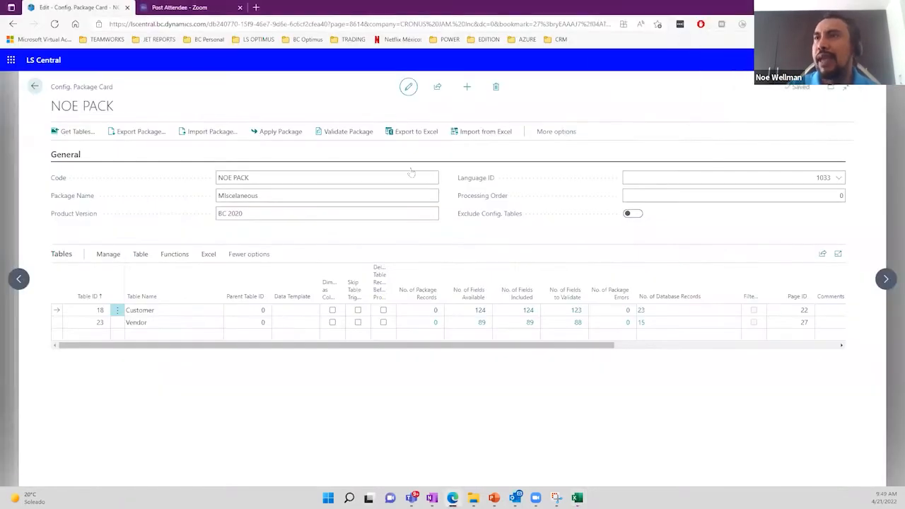
left_click(35, 87)
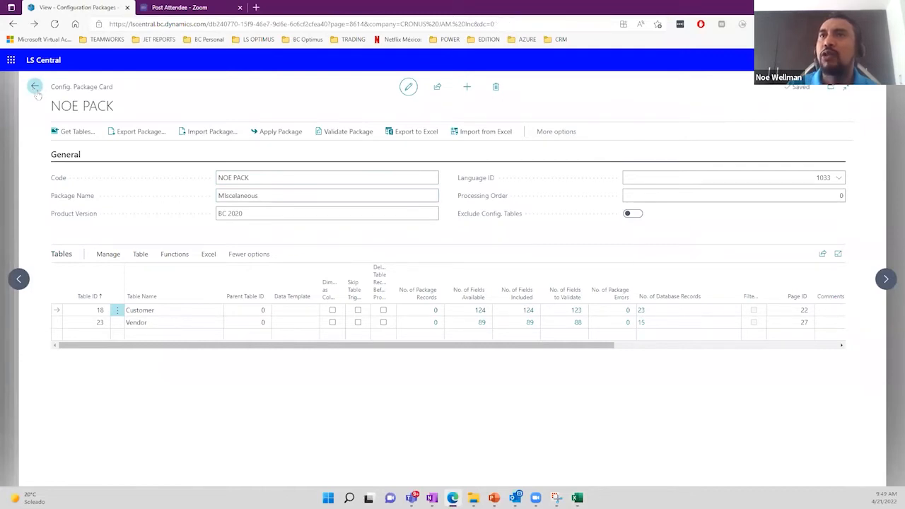
left_click(36, 88)
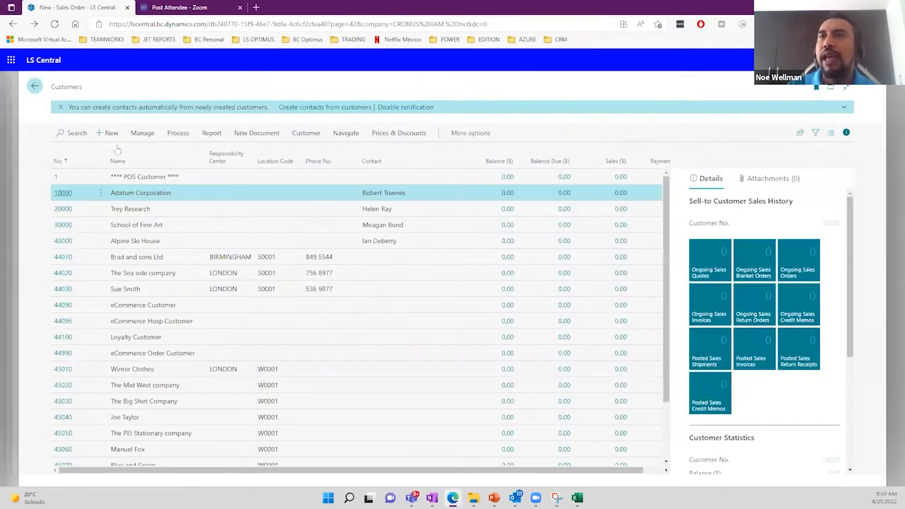
left_click(35, 88)
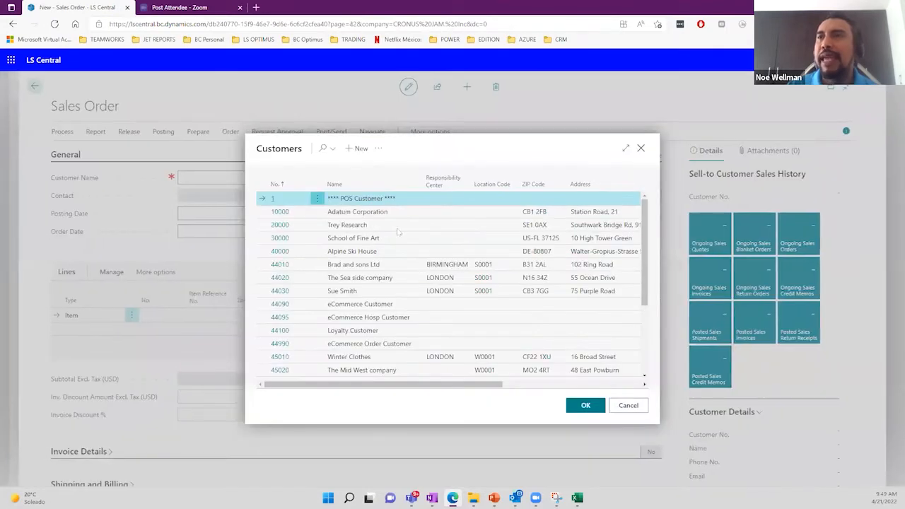
Choose Adatum Corporation as the sales order's customer and expand the General section to show all its fields.
left_click(382, 213)
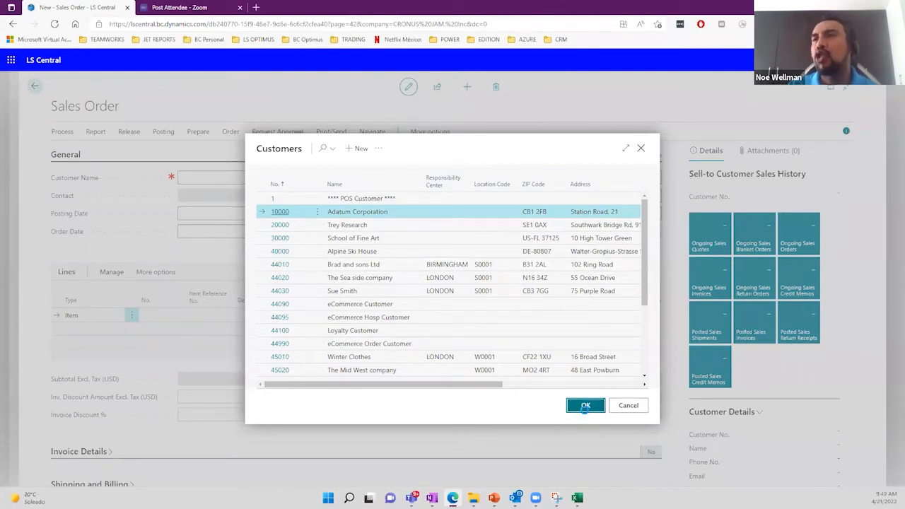
left_click(585, 405)
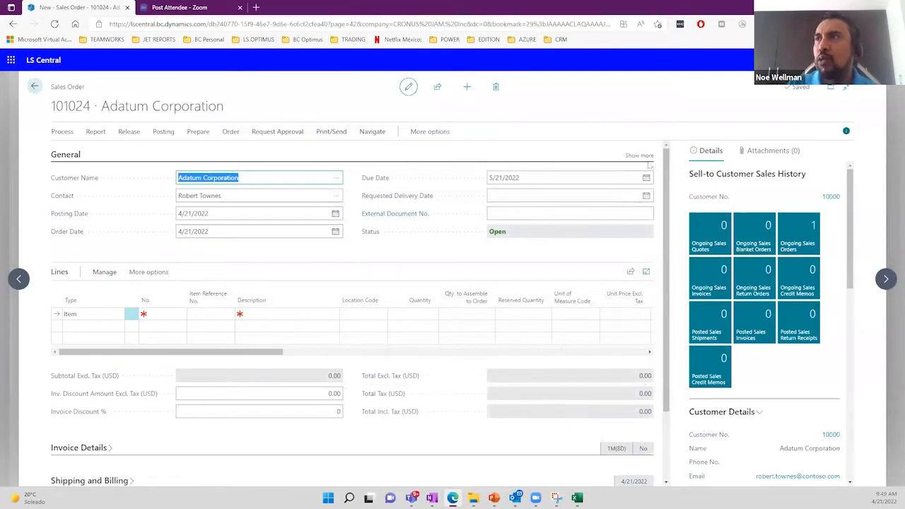
left_click(639, 156)
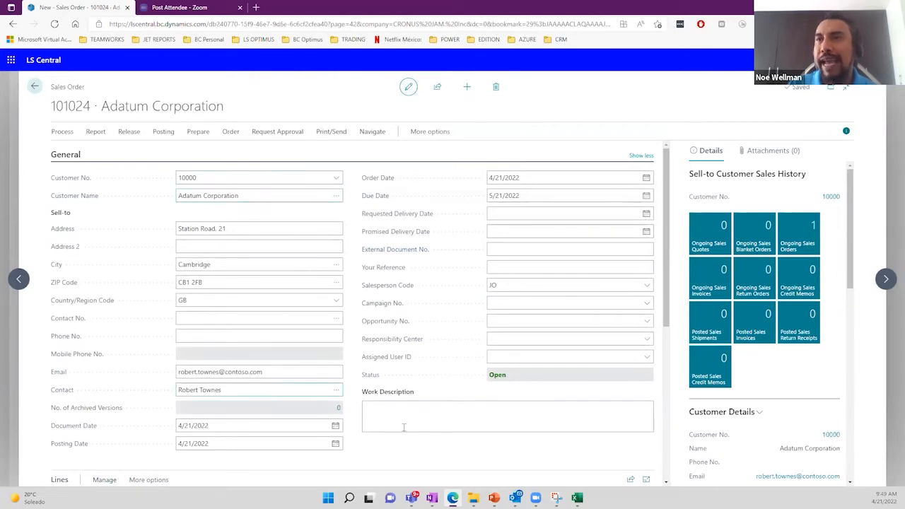
left_click_drag(250, 194, 188, 195)
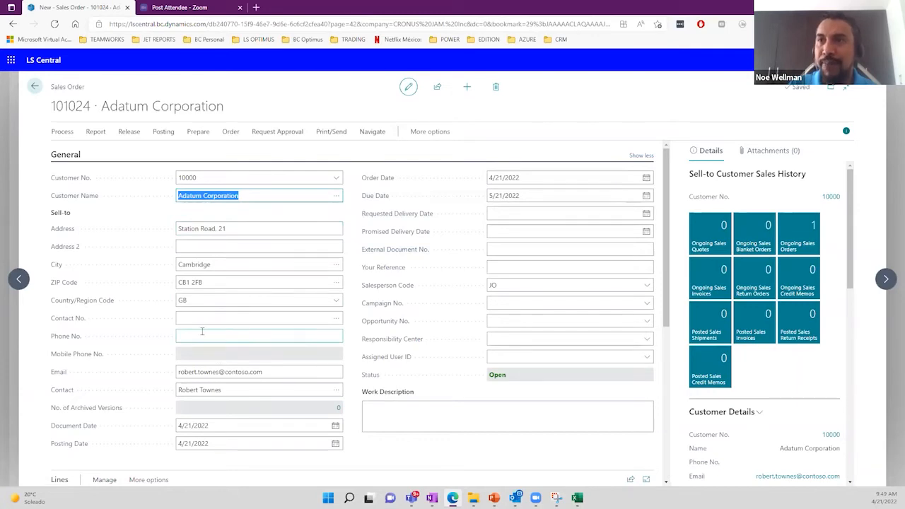
Add a sales line for item 10000 (Milk 1 l) from location MAIN with a quantity of 10.
scroll(202, 331, "down", 3)
left_click(177, 315)
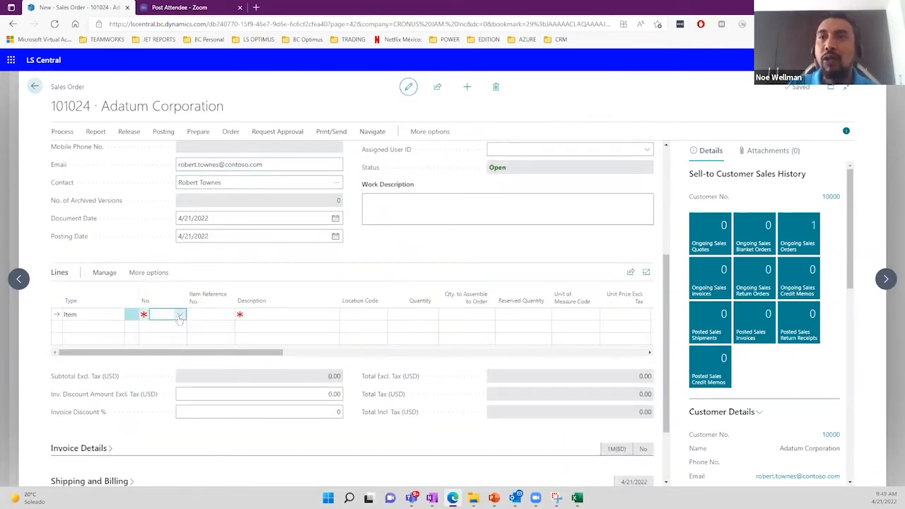
left_click(180, 315)
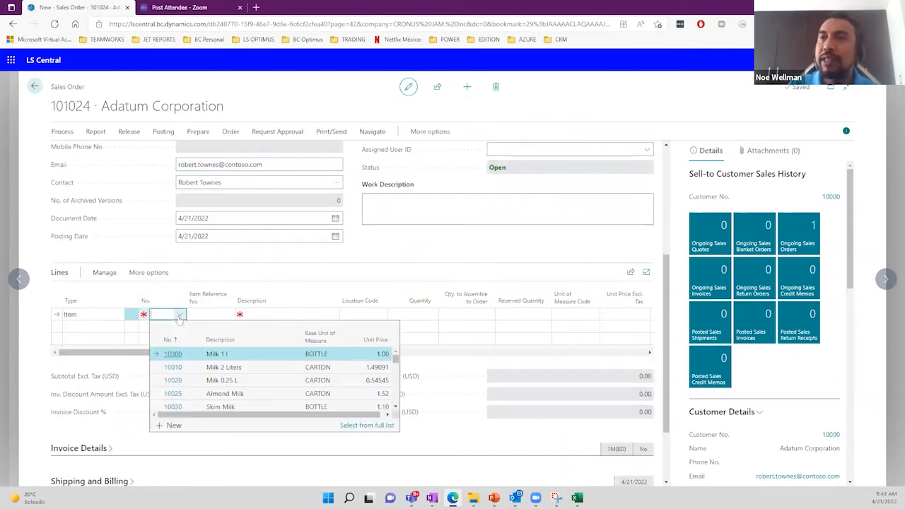
left_click(232, 356)
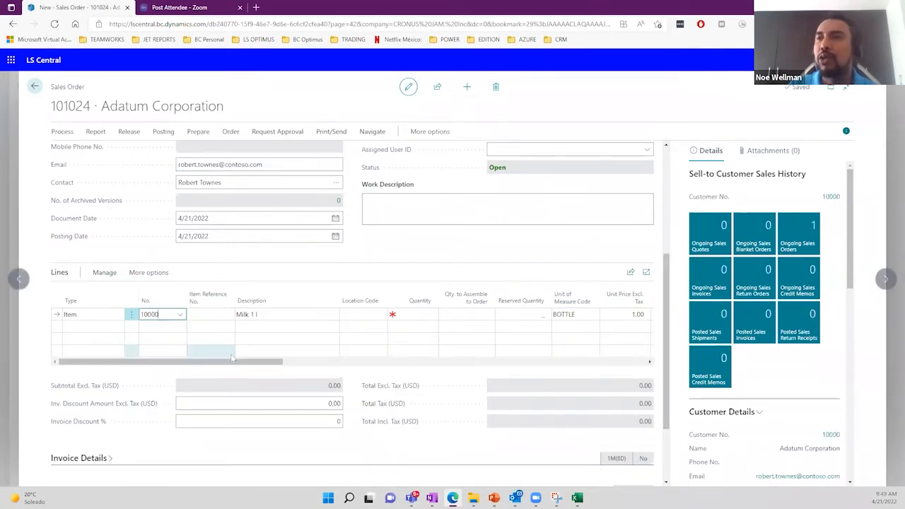
left_click(370, 314)
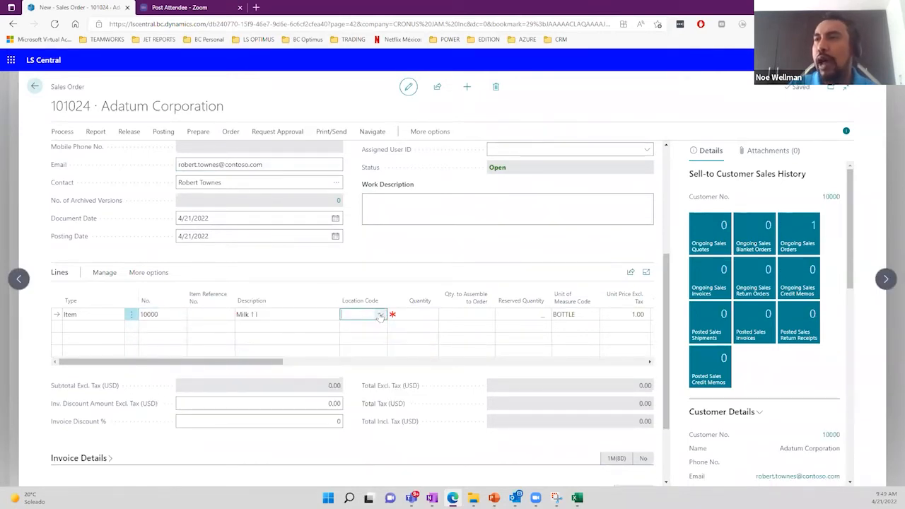
left_click(381, 314)
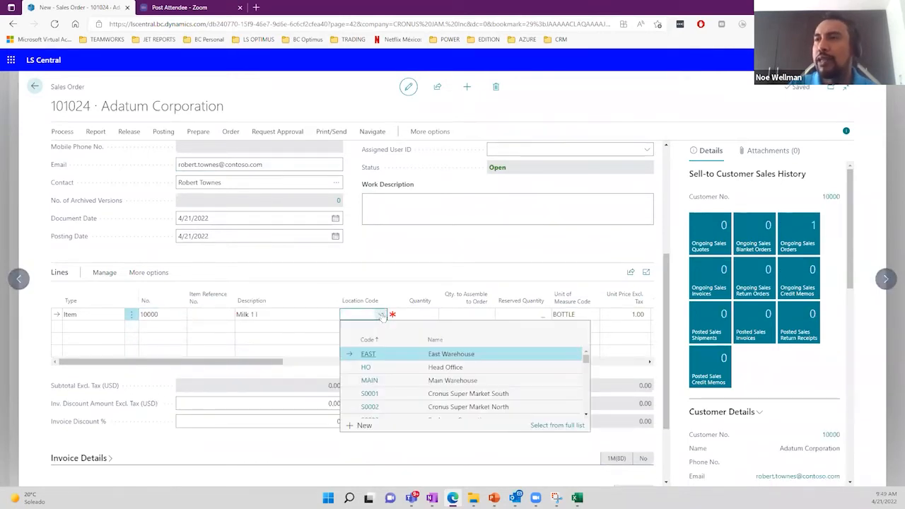
left_click(395, 380)
left_click(410, 315)
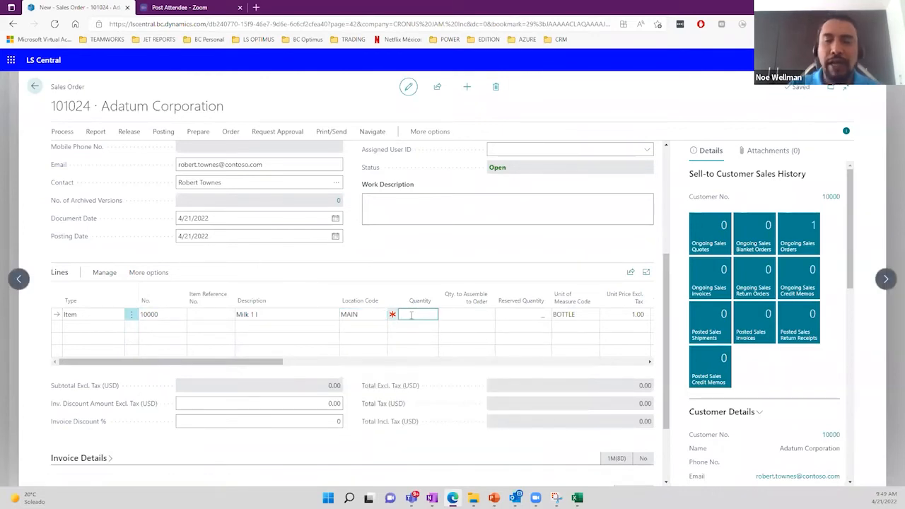
type("10")
key("Tab")
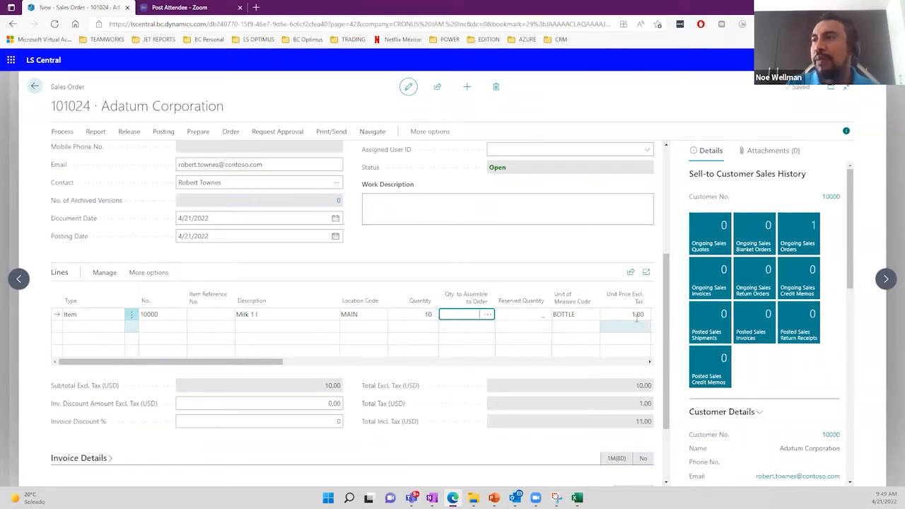
Set the Milk 1 l line's quantity to 100 and check the order's total tax.
double_click(651, 388)
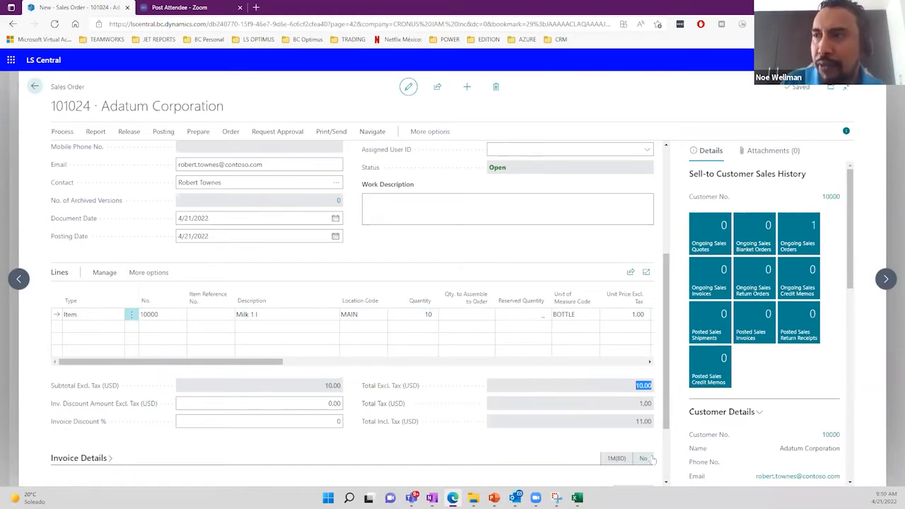
left_click(413, 314)
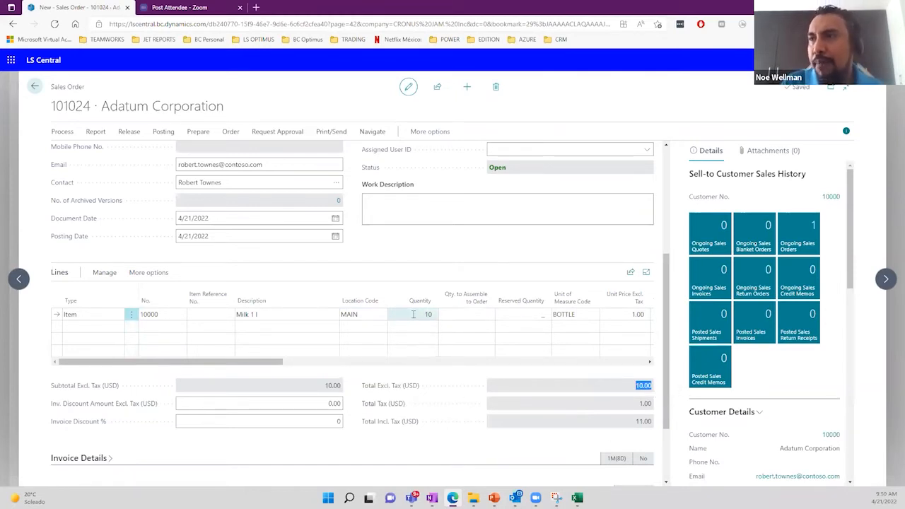
type("1")
key("Tab")
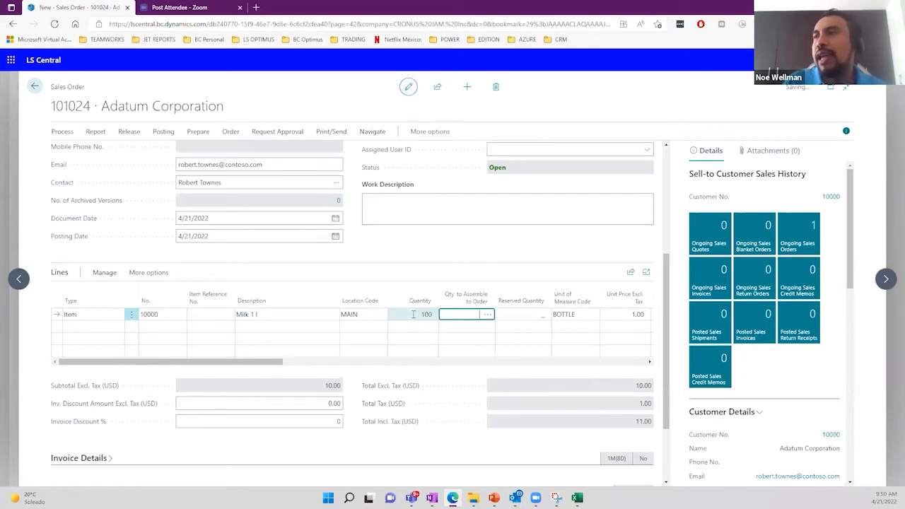
double_click(642, 404)
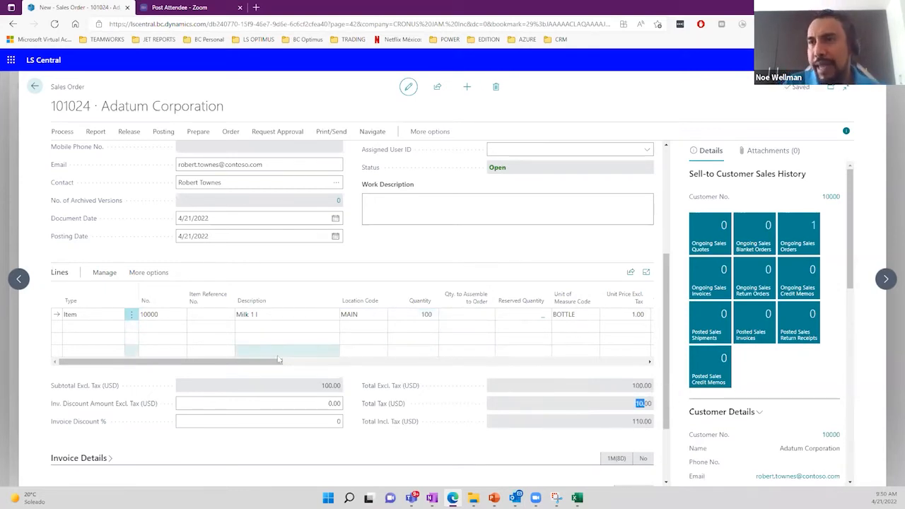
Review the sales line's other columns, and examine the amount excluding tax and the 10% tax in the order statistics' expanded Invoicing section.
left_click_drag(280, 361, 535, 381)
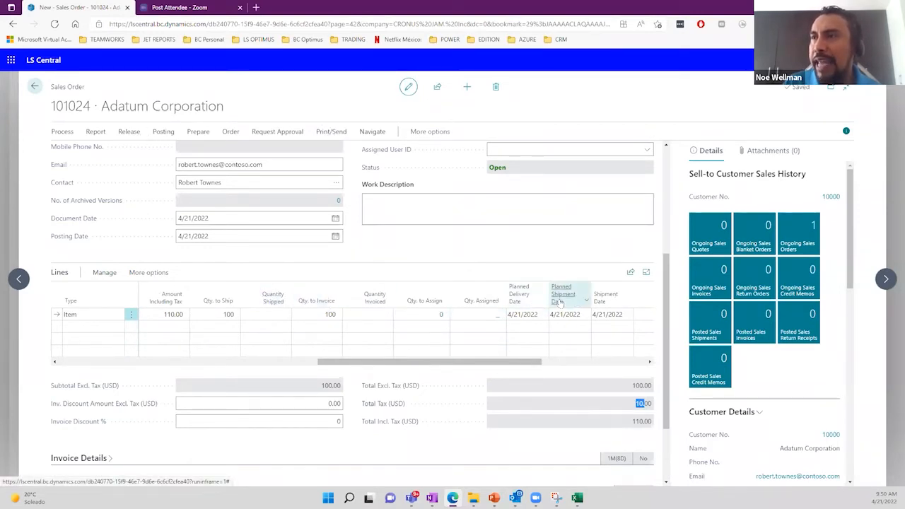
mouse_move(464, 303)
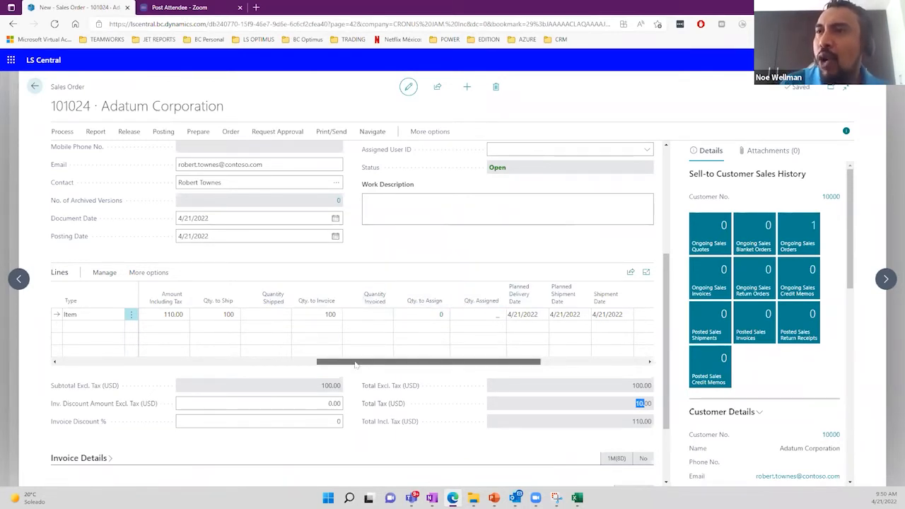
left_click_drag(352, 361, 110, 339)
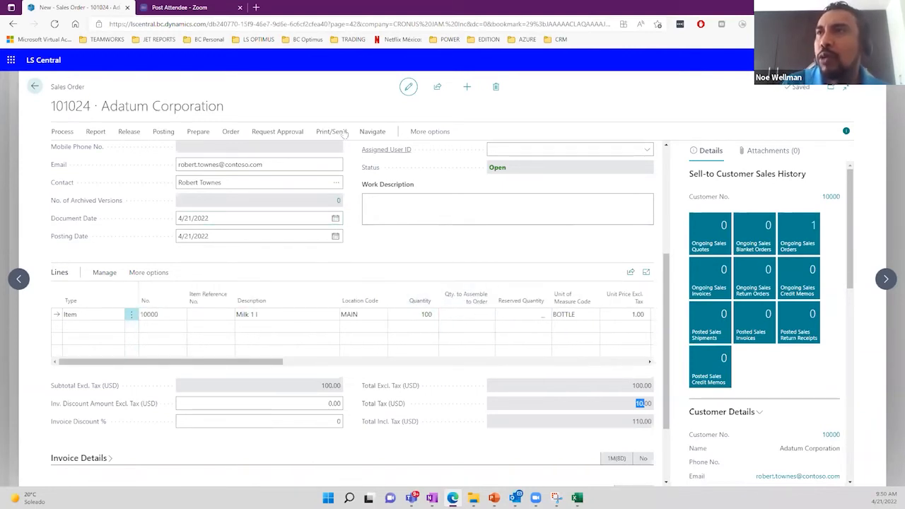
left_click(366, 133)
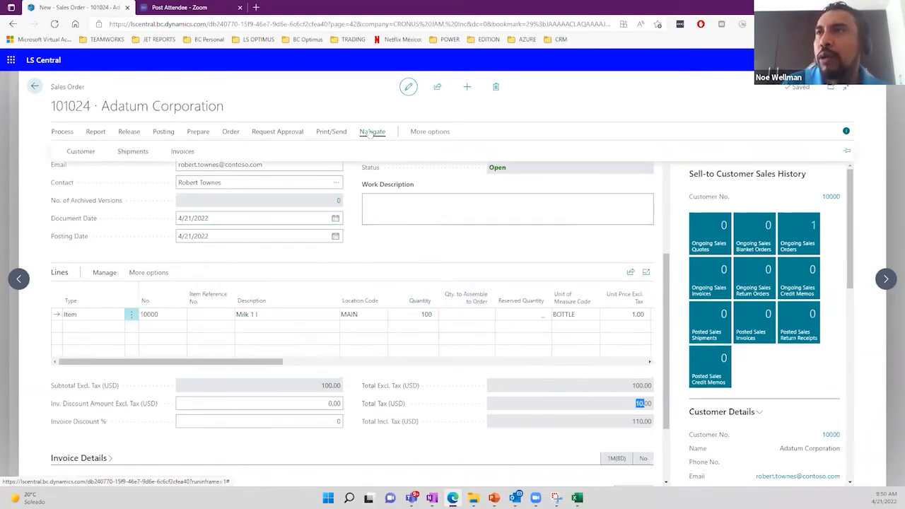
left_click(230, 132)
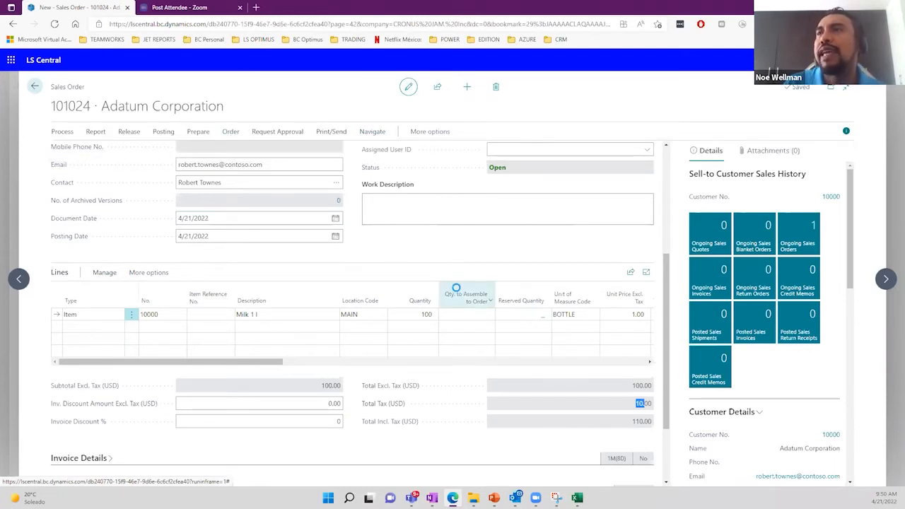
key("F7")
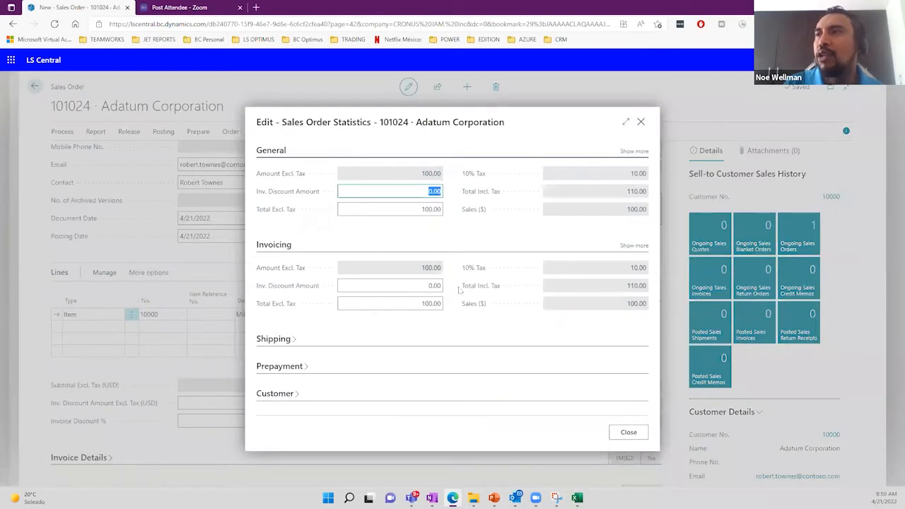
left_click(631, 245)
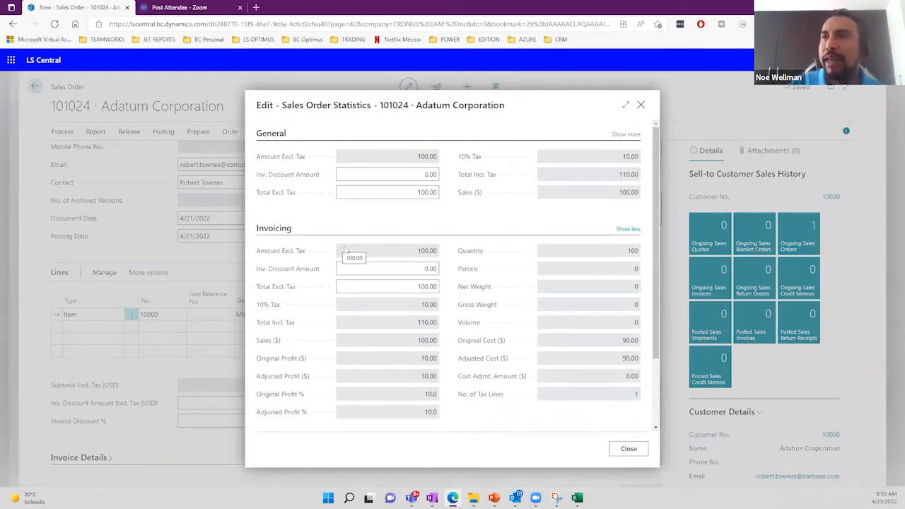
double_click(421, 254)
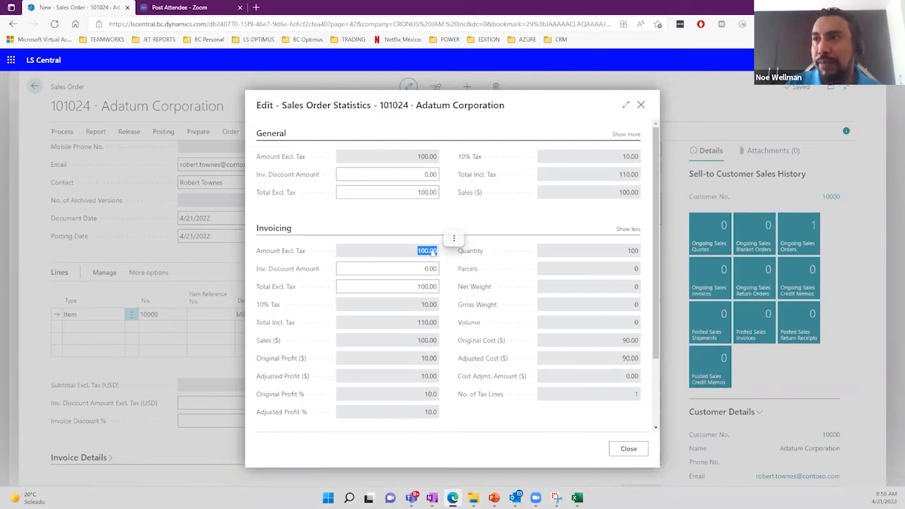
double_click(426, 309)
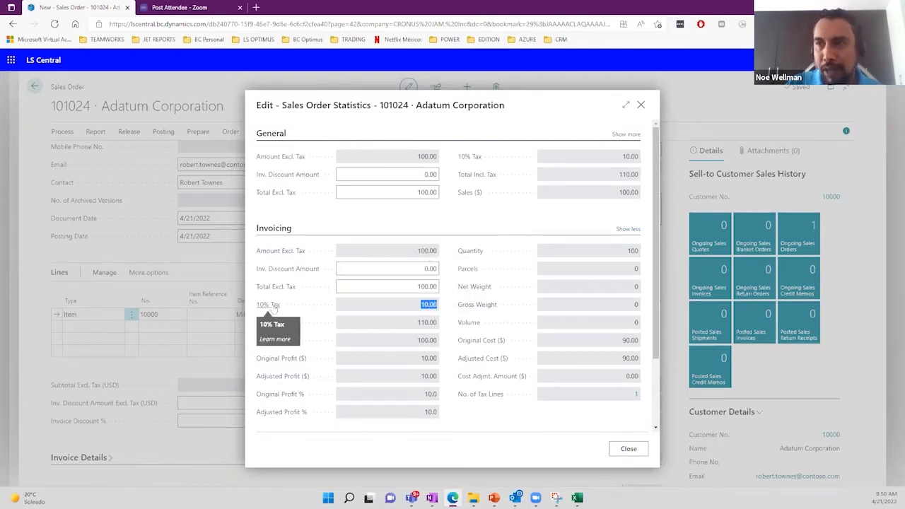
Examine the tax base, tax amount and amount including tax in the order's tax amount lines, and close the statistics.
left_click(635, 397)
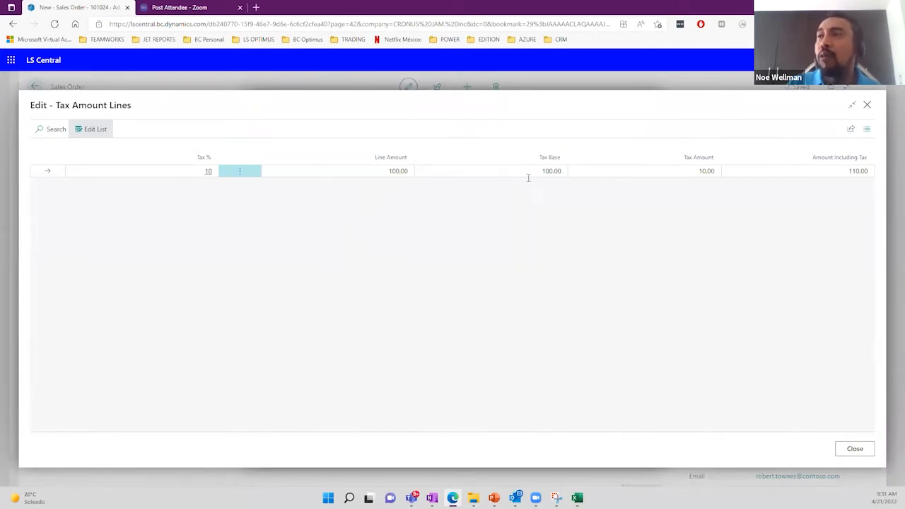
left_click_drag(537, 177, 563, 177)
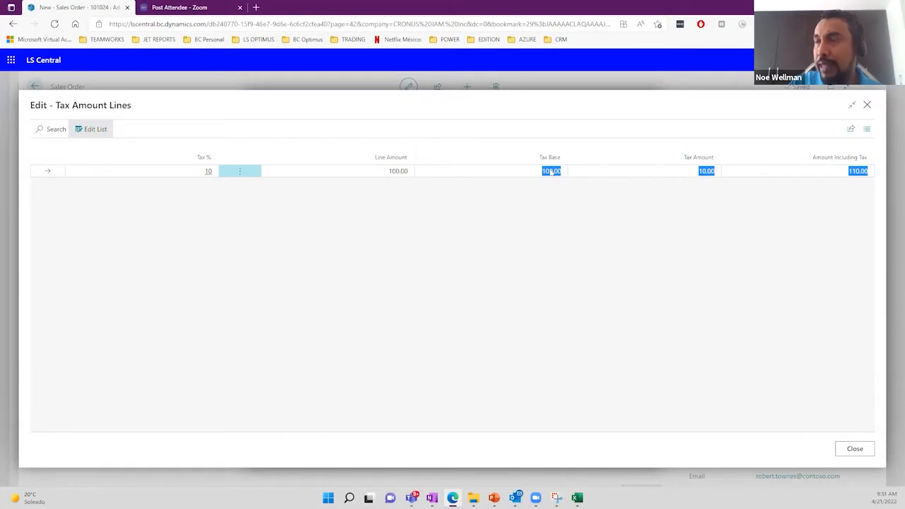
left_click(704, 173)
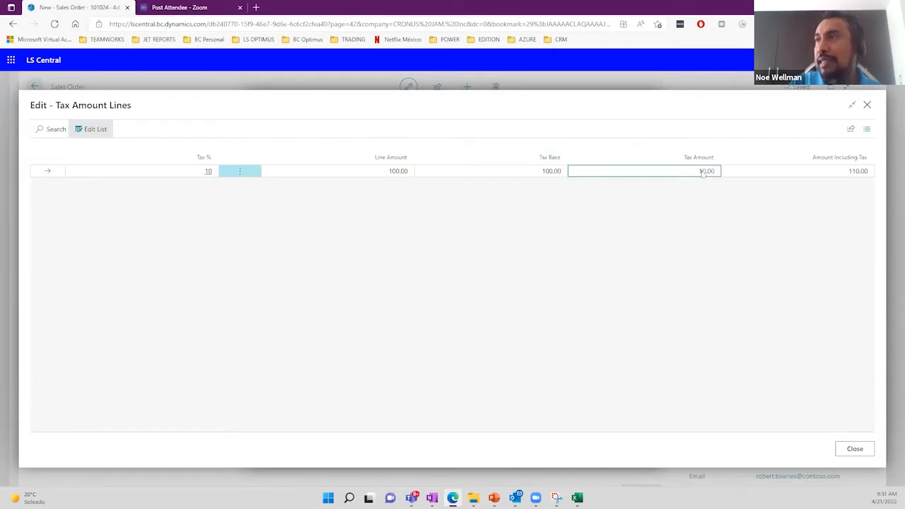
left_click(838, 174)
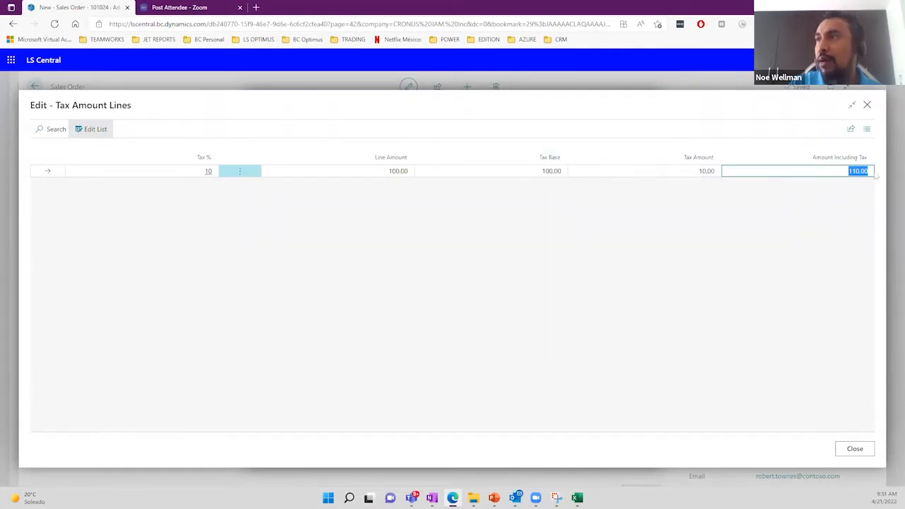
left_click(866, 105)
left_click(640, 103)
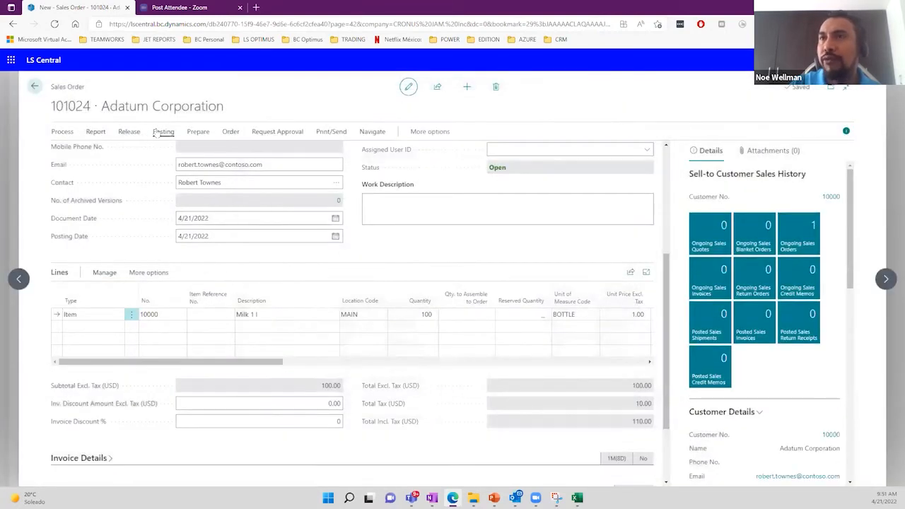
Try to post the Adatum Corporation sales order with the Ship and Invoice option.
left_click(163, 132)
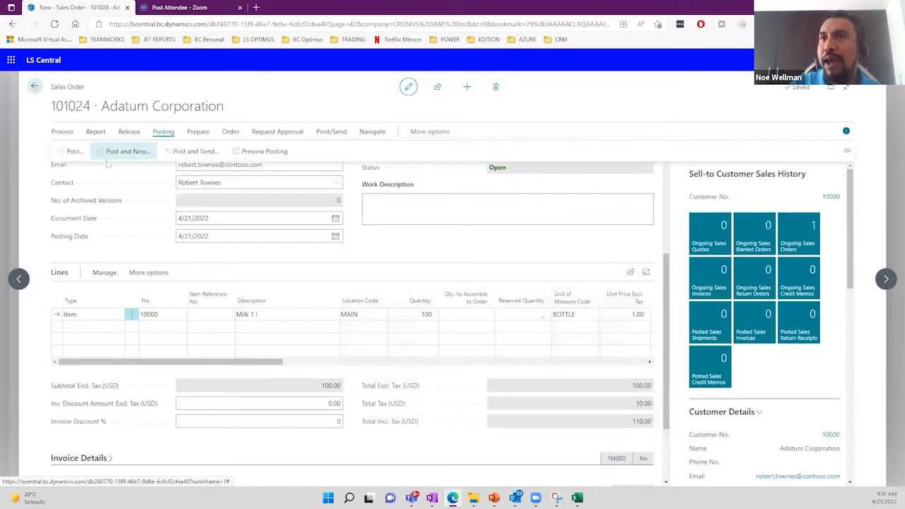
left_click(71, 151)
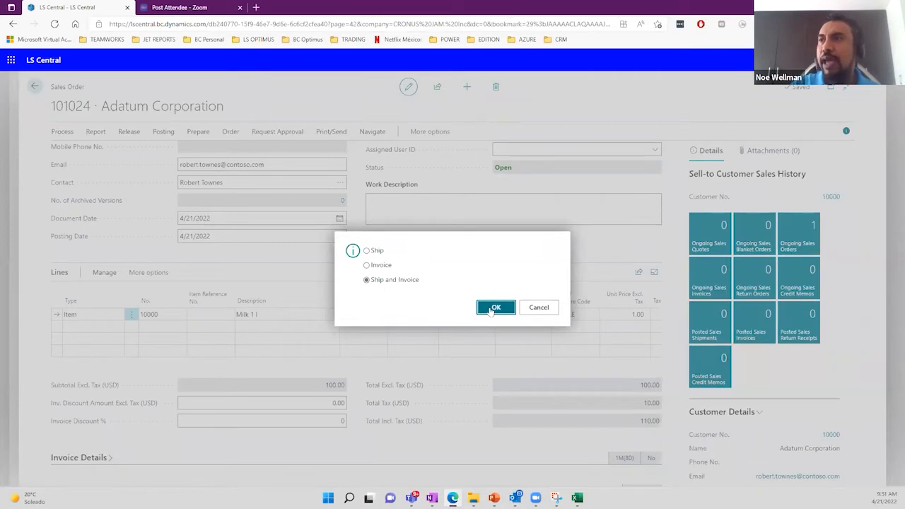
left_click(492, 310)
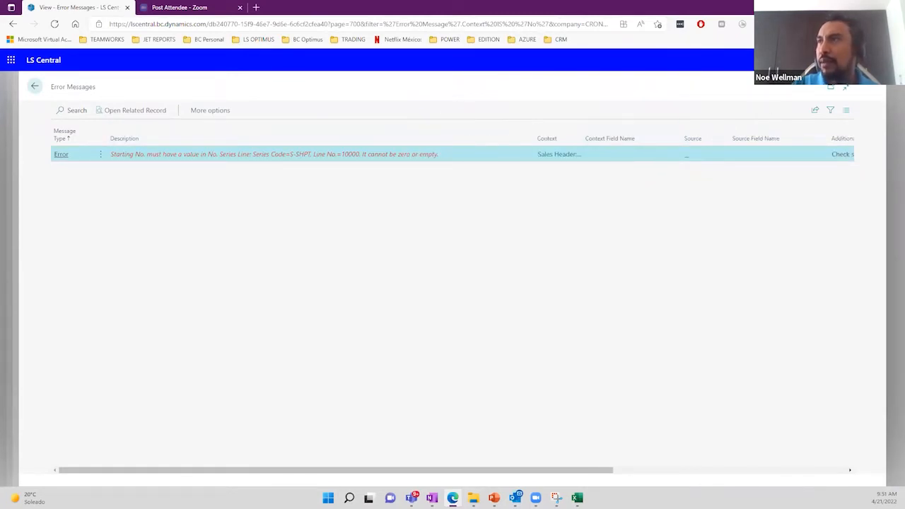
Search for "sales & re" and open the Sales & Receivables Setup page.
key("alt+q")
type("s")
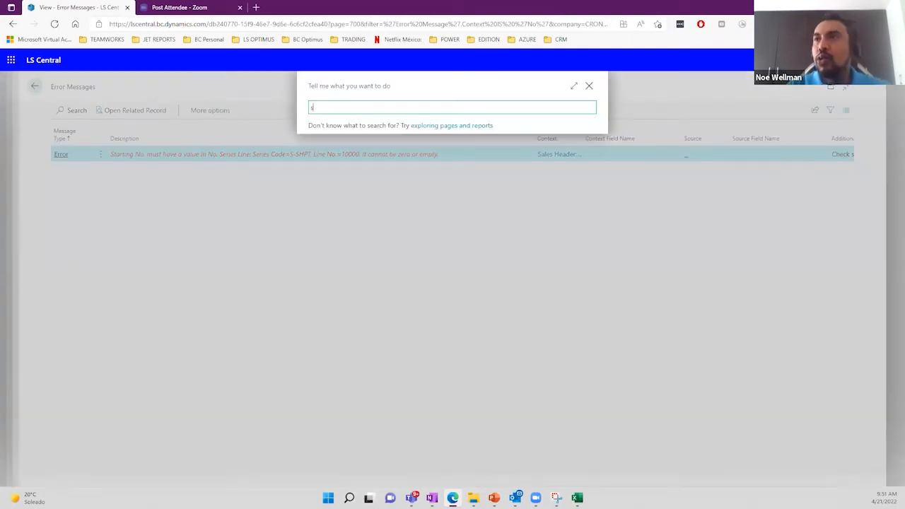
type("e")
key("BackSpace")
key("BackSpace")
type("s")
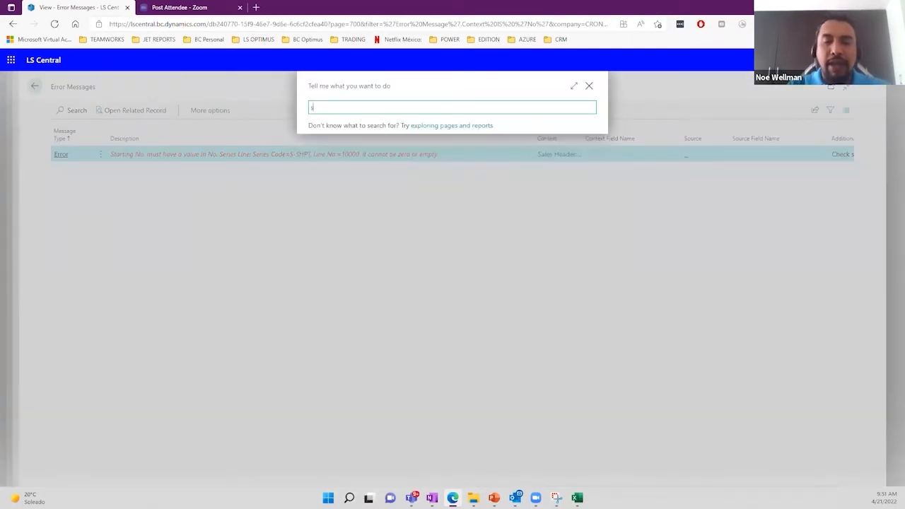
type("ales")
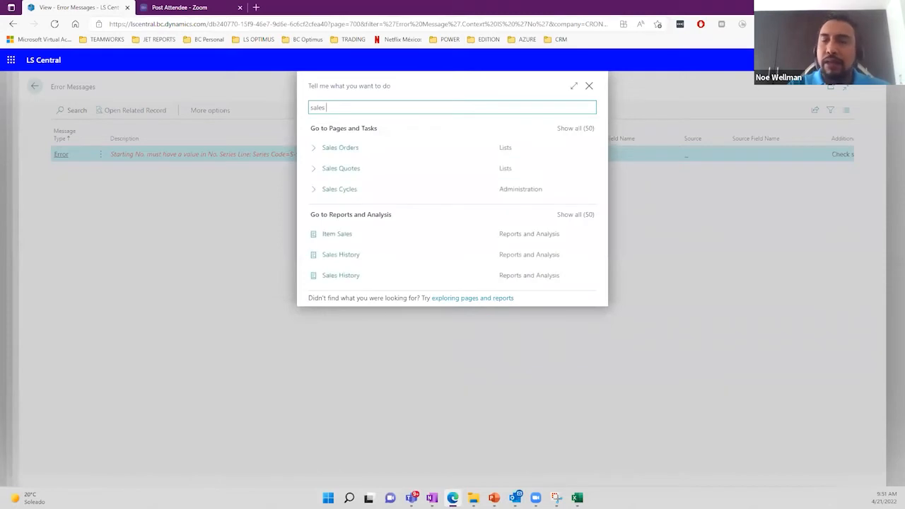
type(" ^ M")
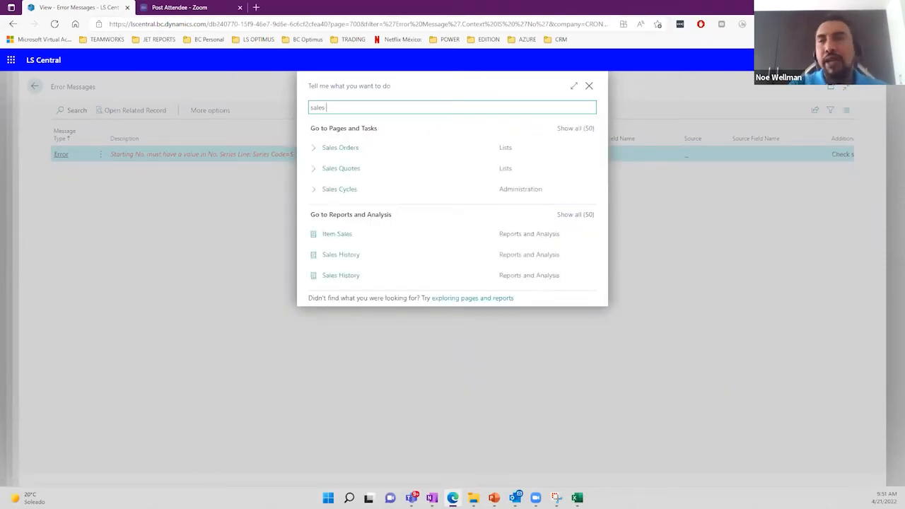
type(" ma")
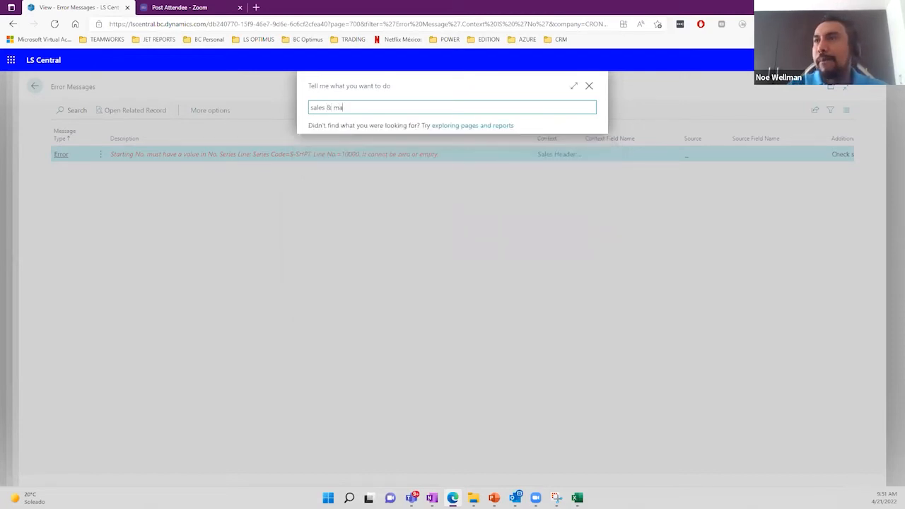
key("BackSpace")
key("BackSpace")
type("re")
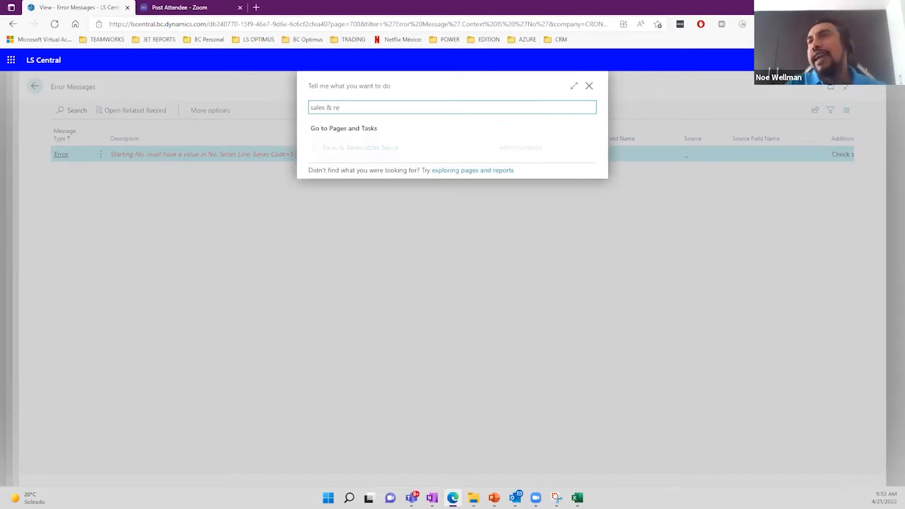
left_click(369, 146)
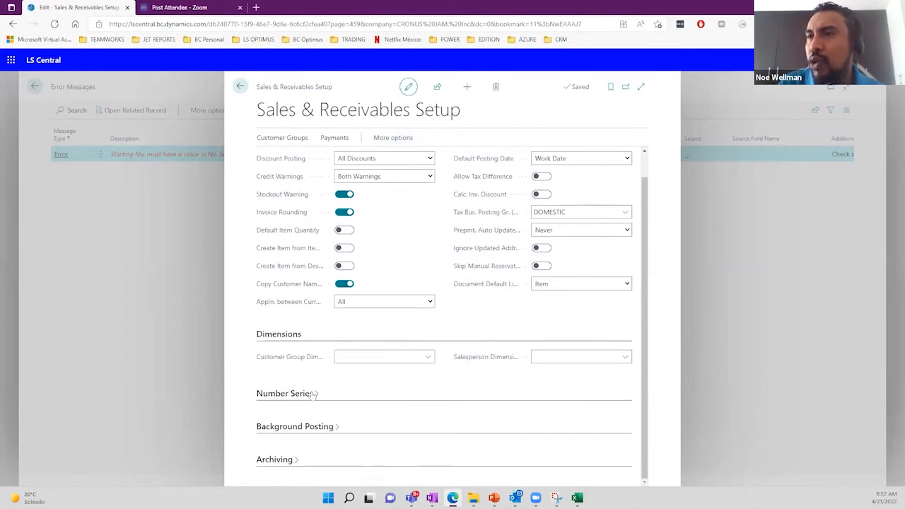
Expand the Number Series section and open the full number series list for Posted Shipment Nos.
left_click(314, 394)
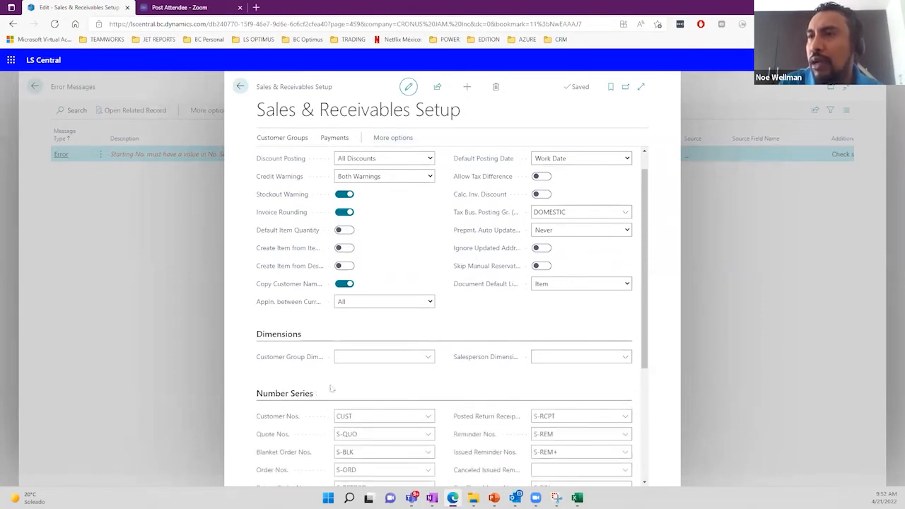
scroll(426, 357, "down", 2)
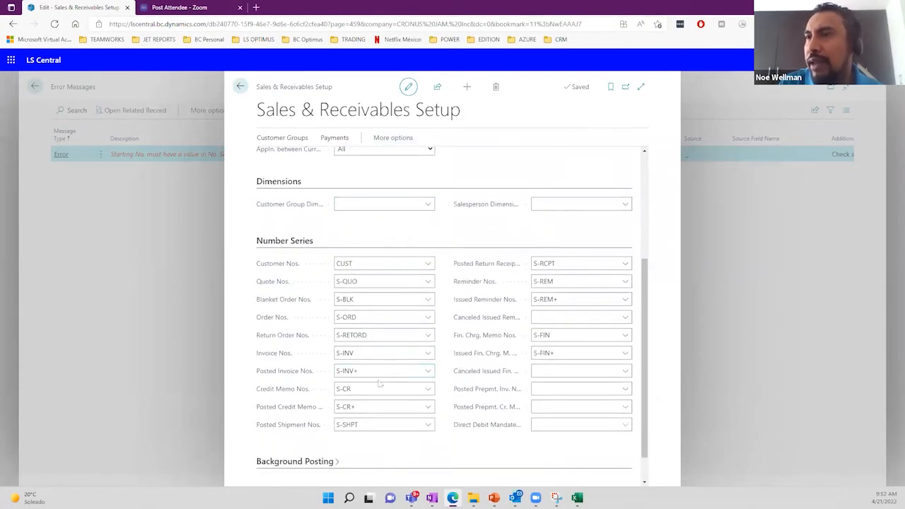
left_click(380, 428)
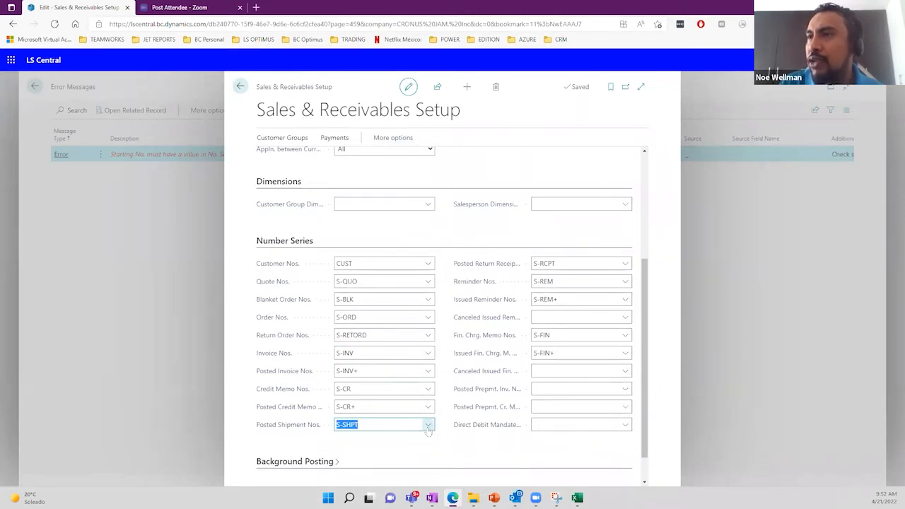
left_click(428, 425)
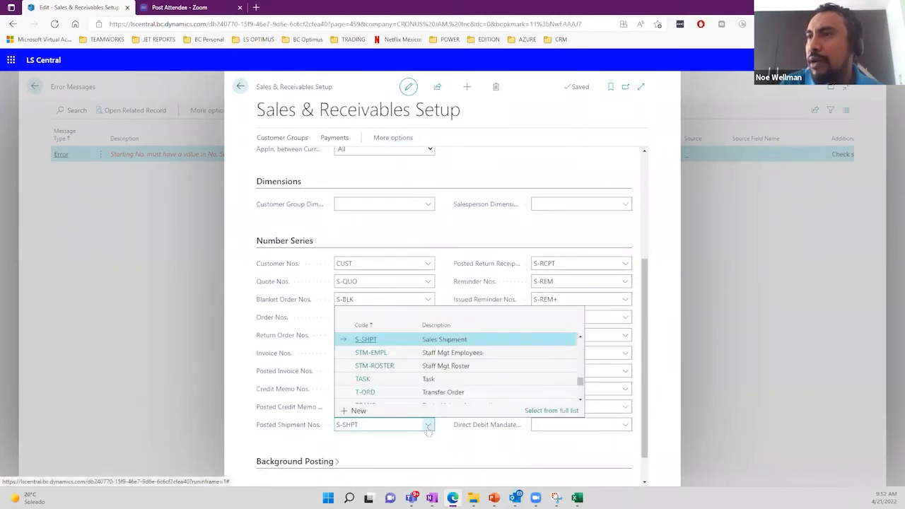
left_click(546, 413)
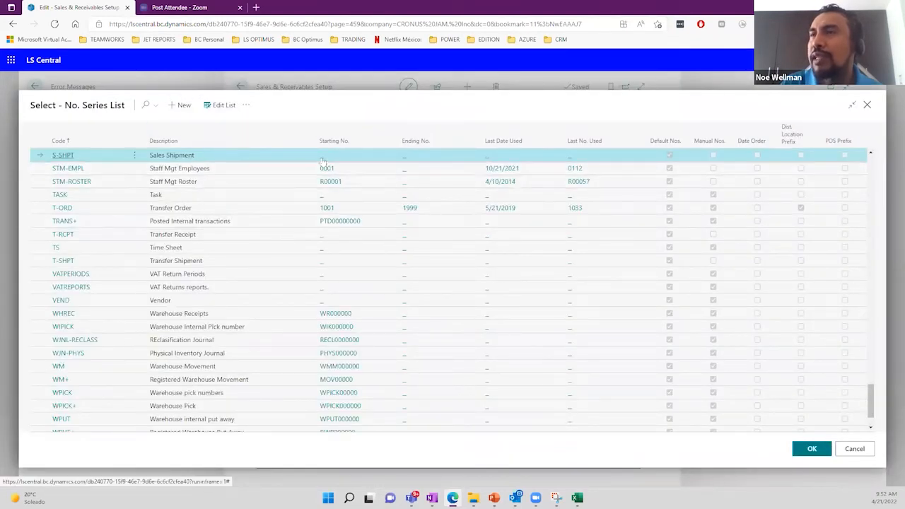
Set the Starting No. of the S-SHPT Sales Shipment number series to SH000000 and close its series lines.
left_click(321, 160)
left_click(346, 178)
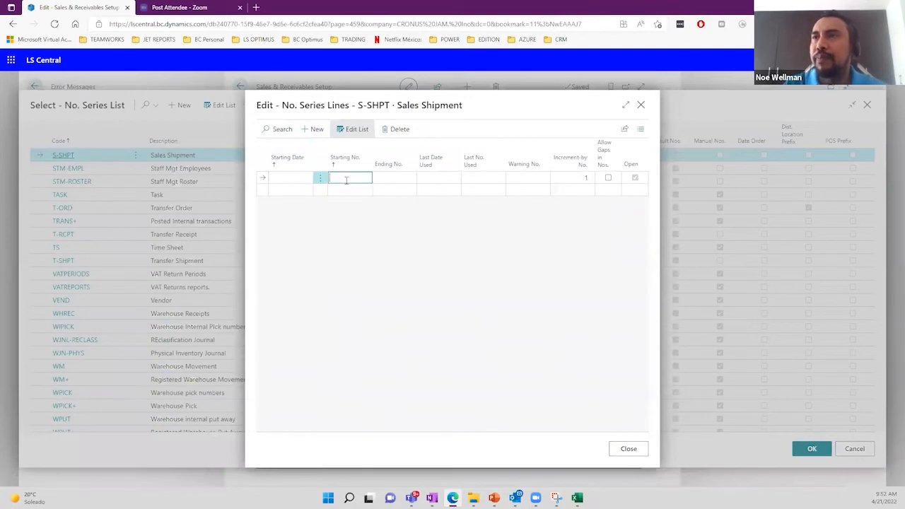
type("SH")
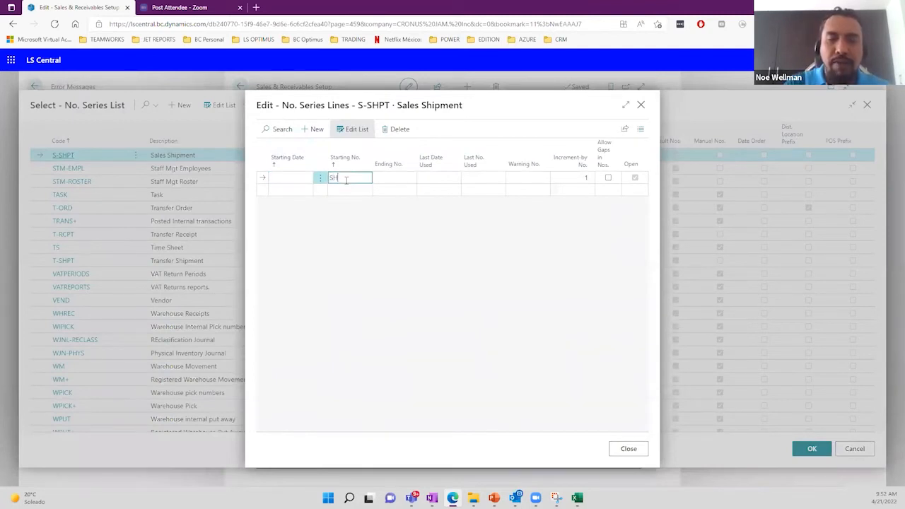
type("000000")
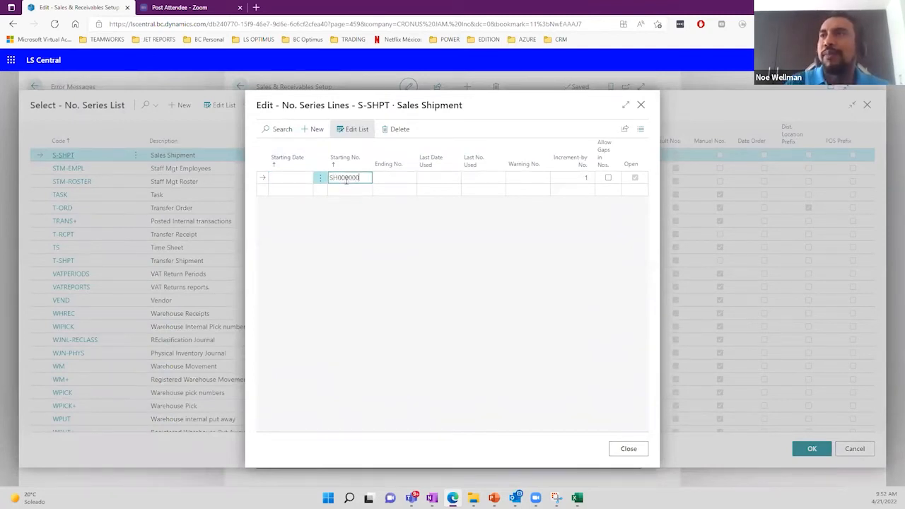
key("Tab")
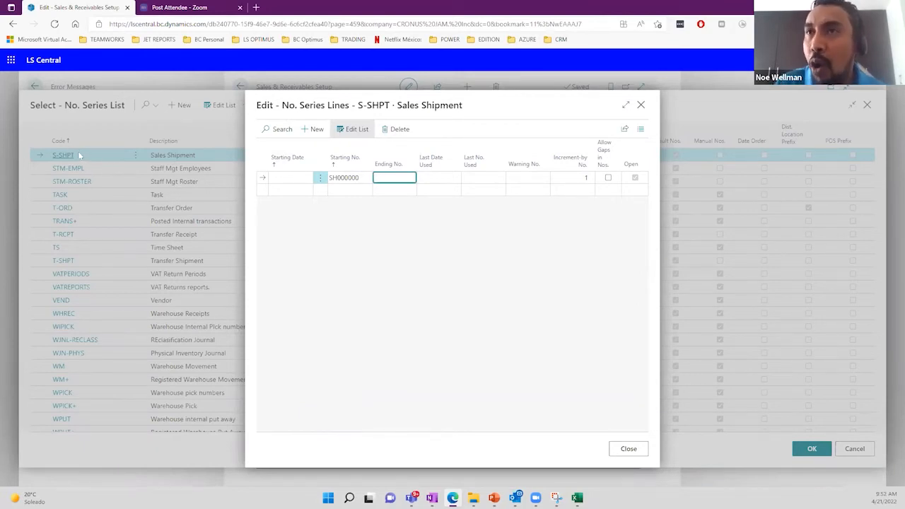
left_click(363, 178)
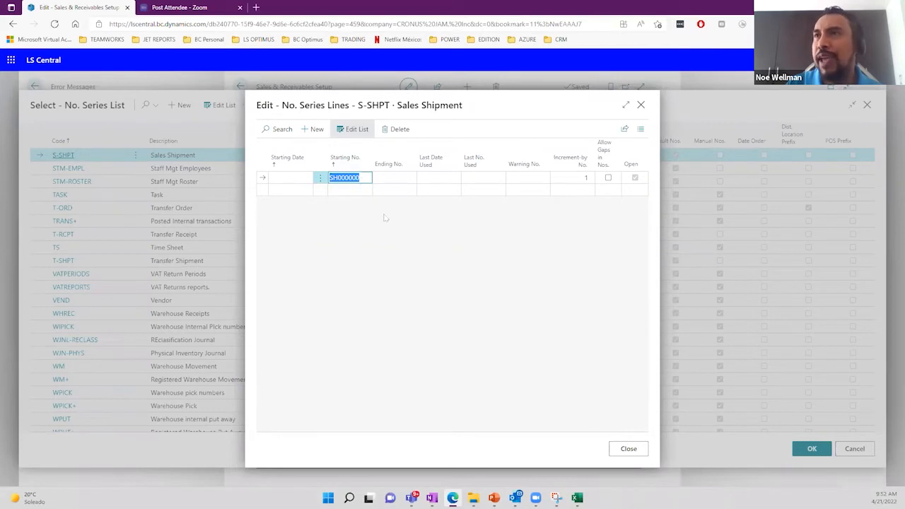
left_click(639, 449)
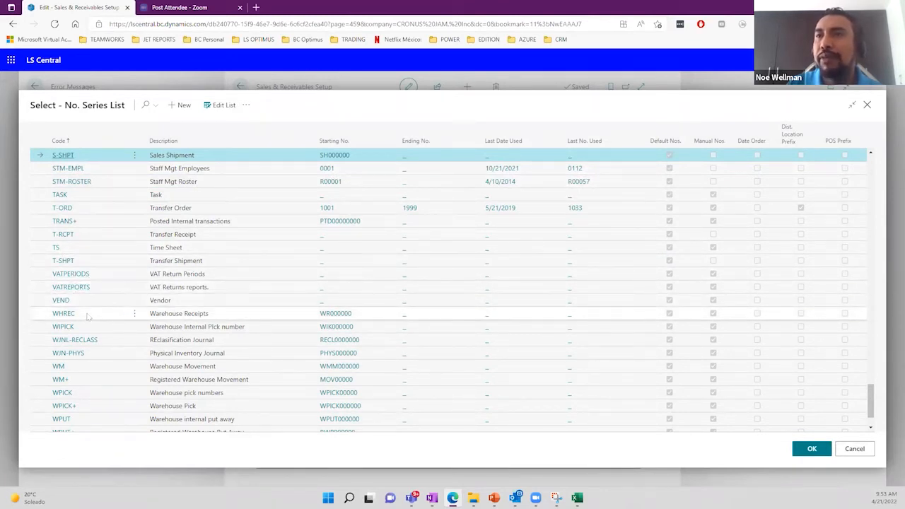
Confirm S-SHPT as the Posted Shipment Nos. series and return to the Adatum Corporation sales order.
scroll(88, 316, "down", 1)
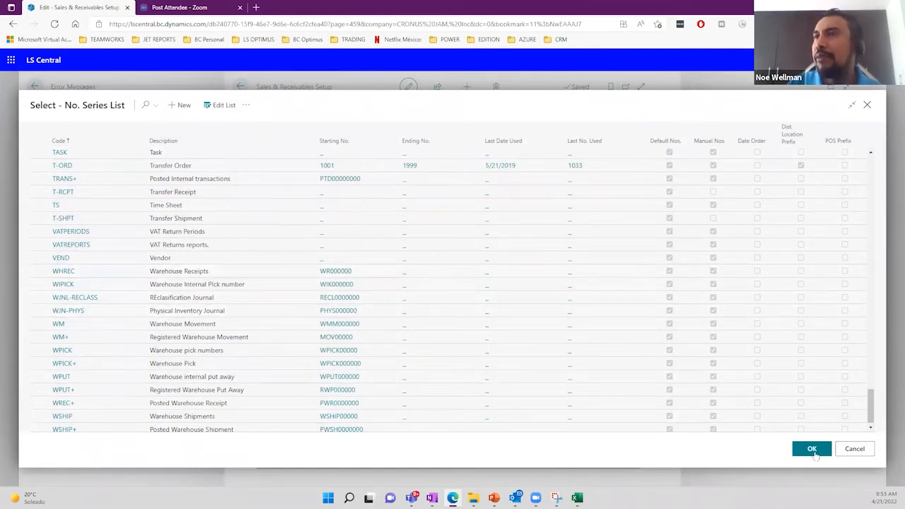
scroll(612, 315, "up", 2)
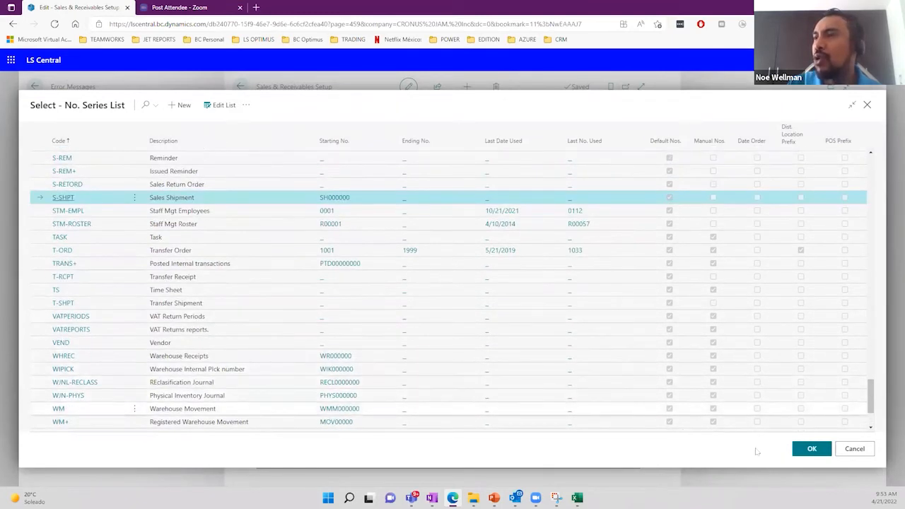
left_click(819, 447)
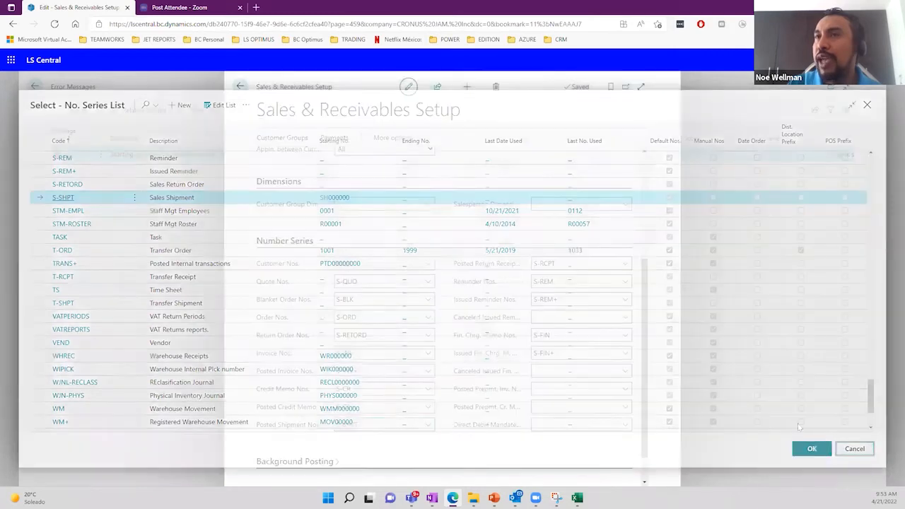
left_click(240, 87)
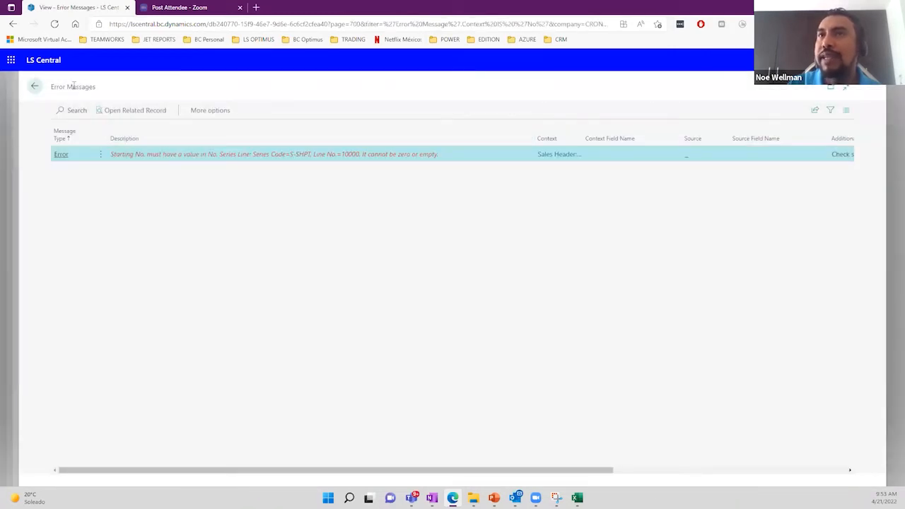
left_click(34, 86)
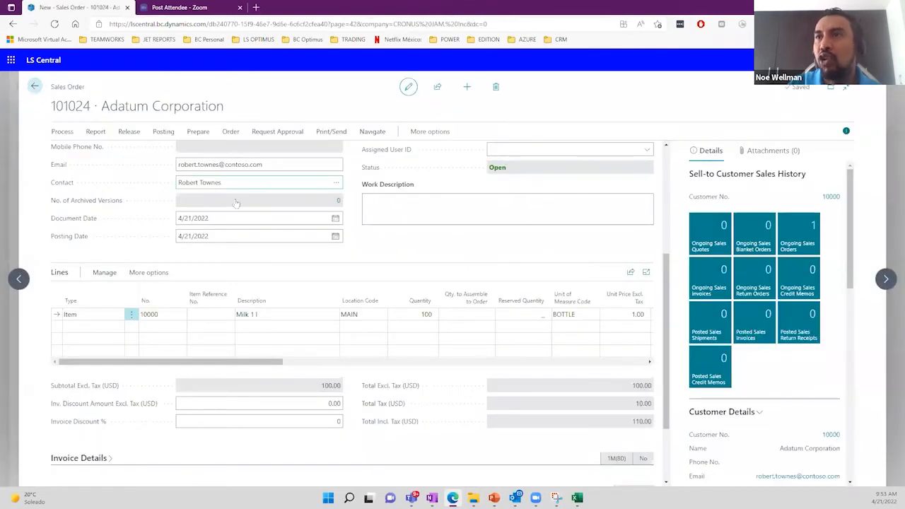
Try to post the Adatum Corporation sales order again with the Ship and Invoice option.
scroll(236, 203, "up", 3)
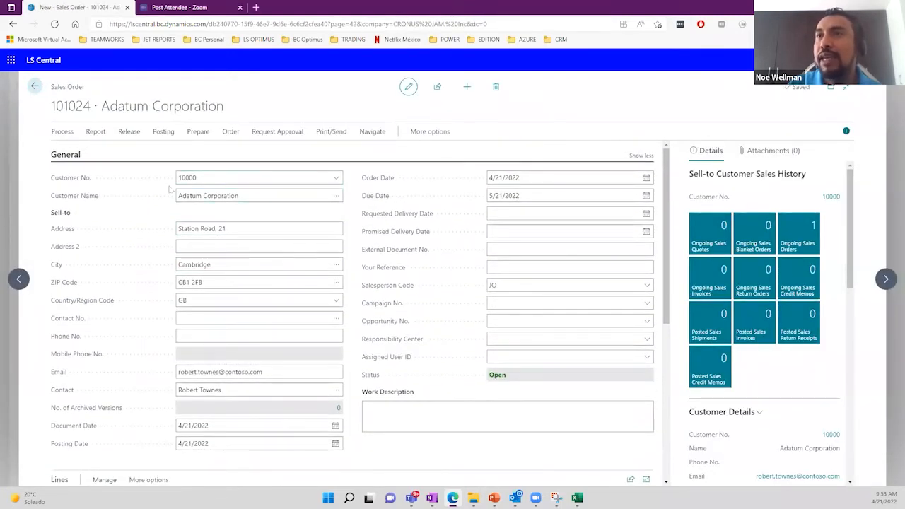
left_click(159, 137)
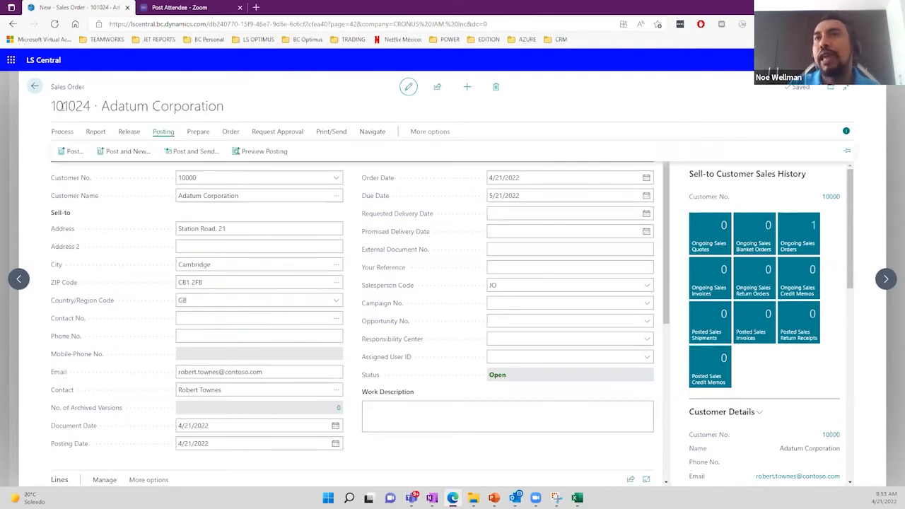
left_click(73, 151)
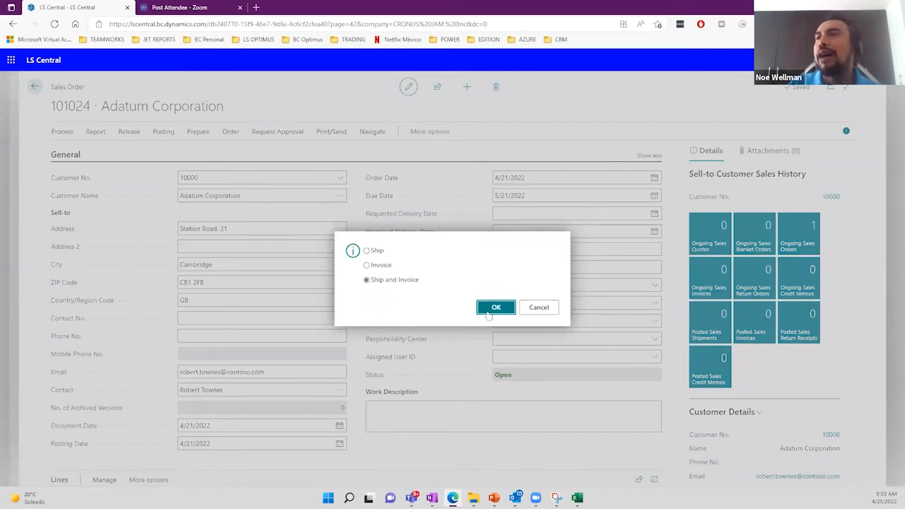
left_click(494, 308)
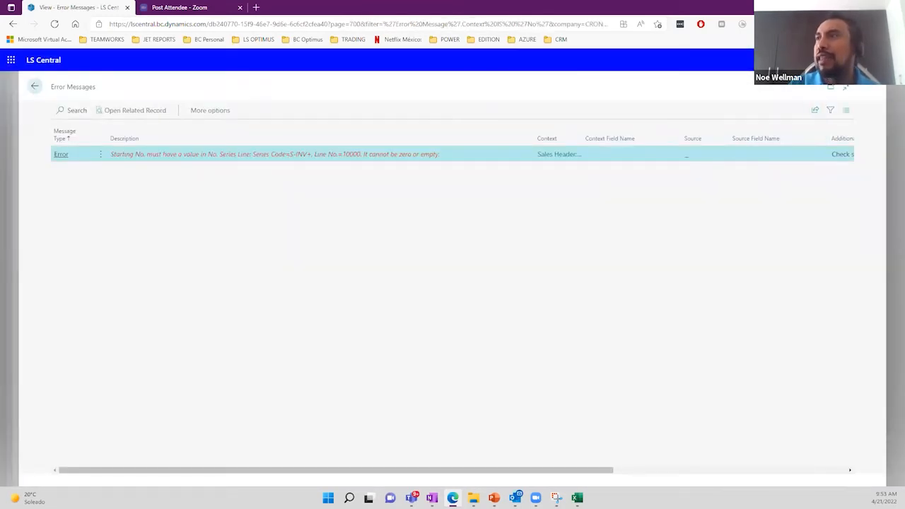
Search for "sales & Re" and open the Sales & Receivables Setup page.
key("alt+q")
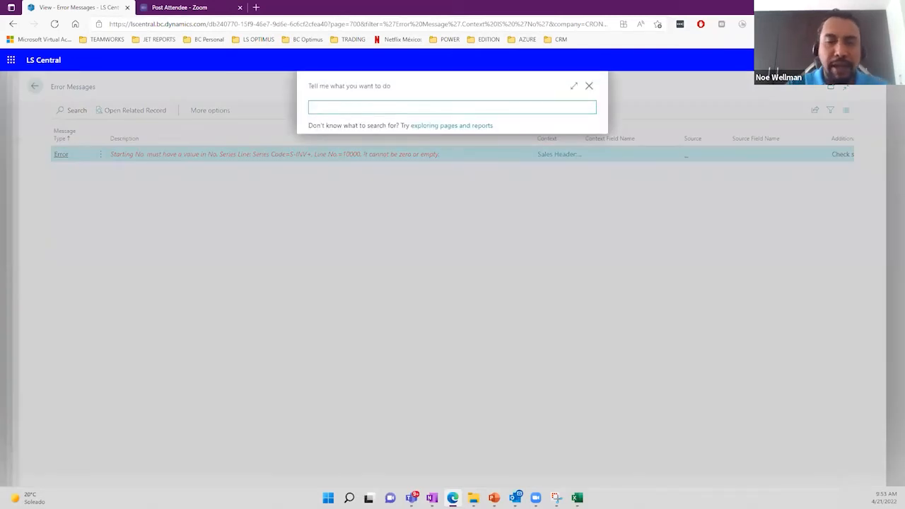
type("sale")
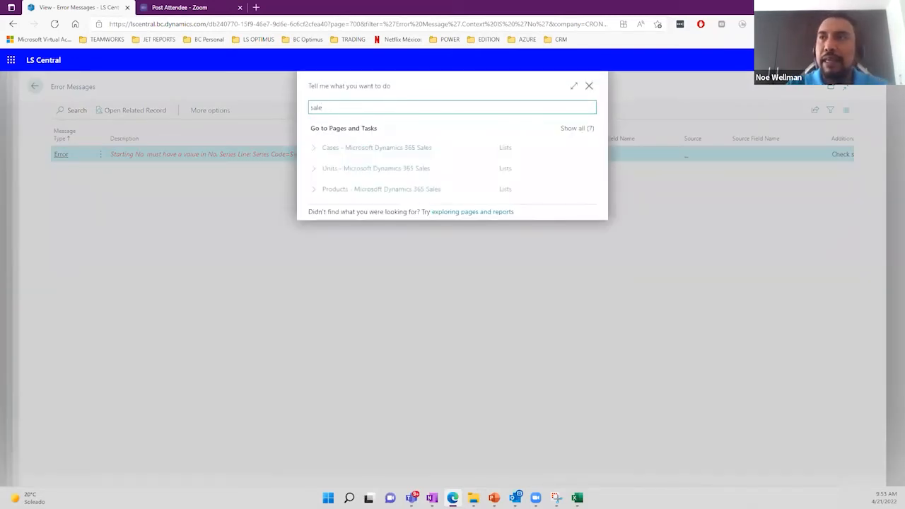
type("s &")
key("BackSpace")
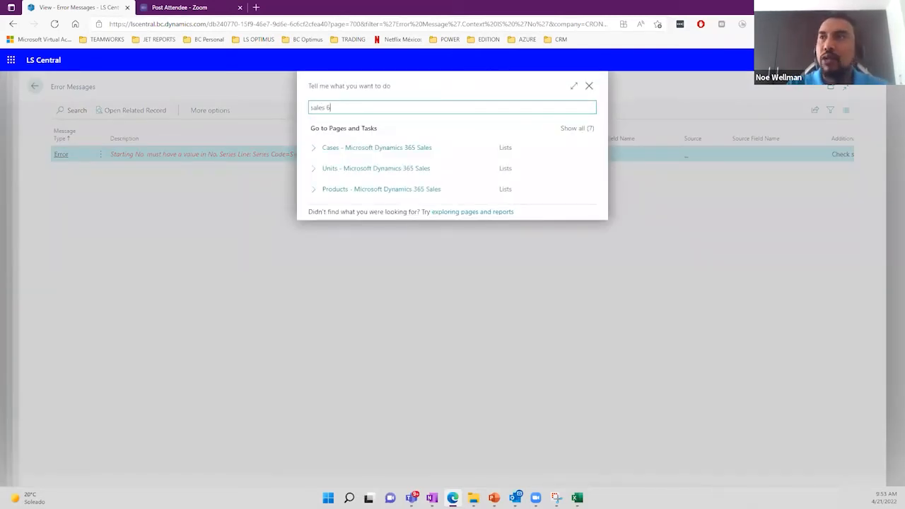
type("&")
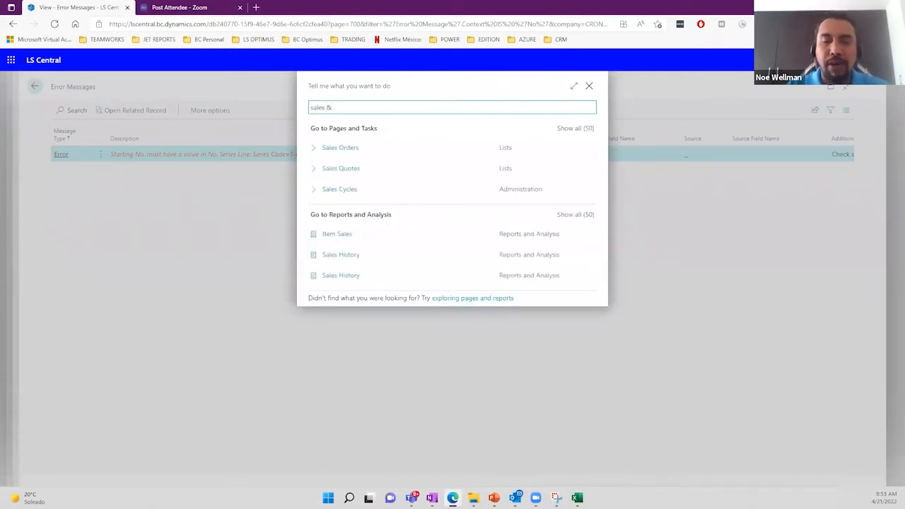
type(" Re")
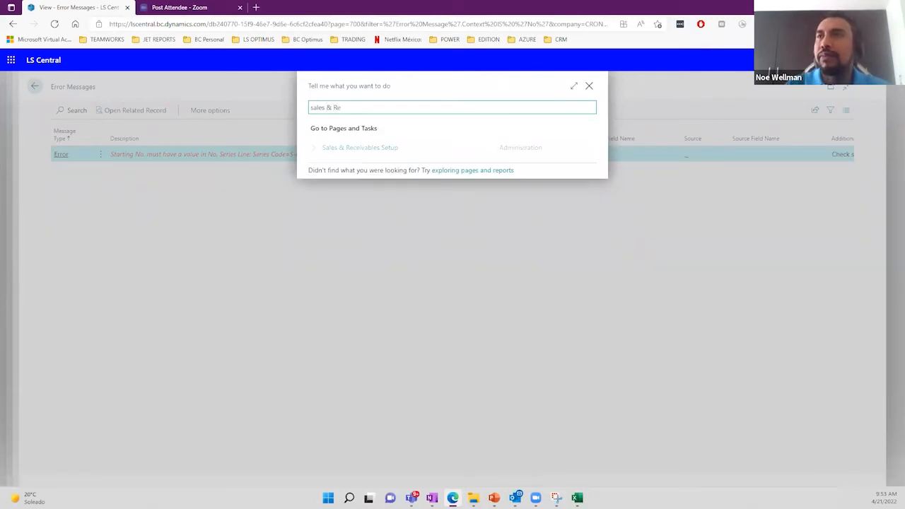
left_click(381, 147)
Open the full number series list for Posted Invoice Nos. in the Number Series section.
scroll(443, 285, "down", 3)
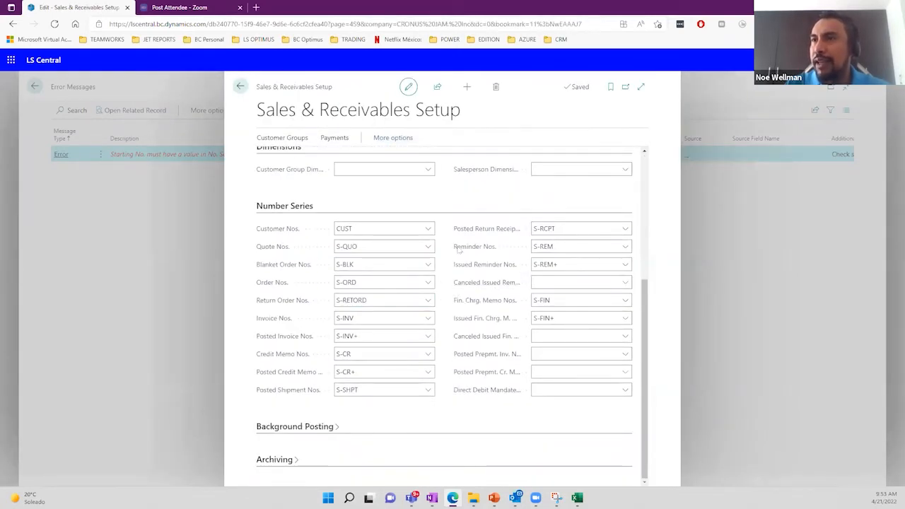
left_click(428, 335)
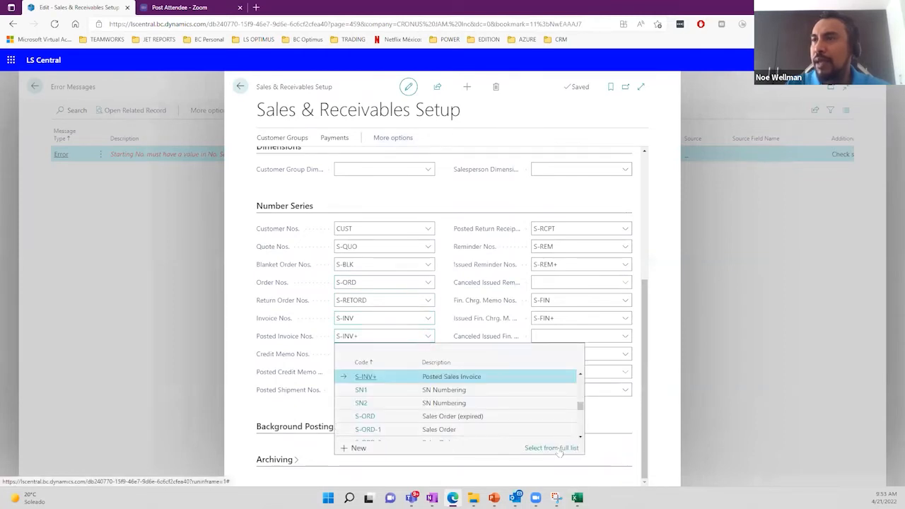
left_click(563, 448)
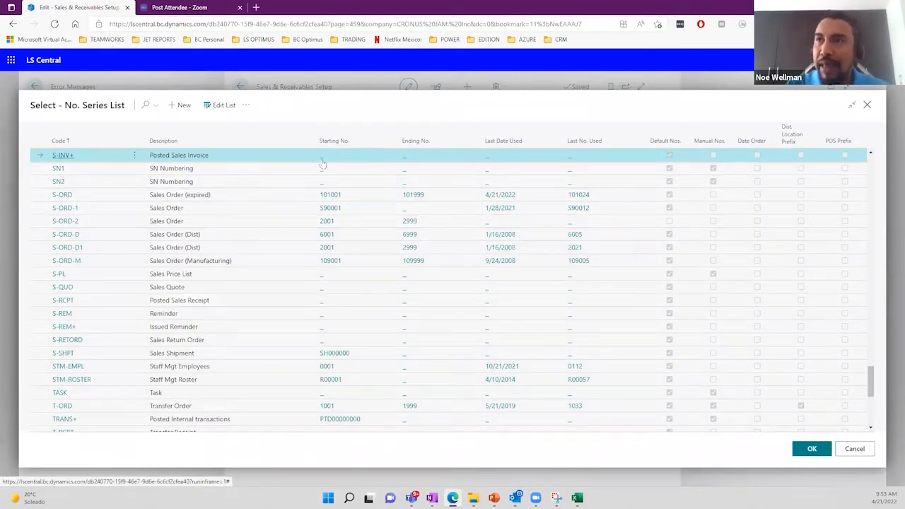
Set the Starting No. of the S-INV+ Posted Sales Invoice series to INV000001 and close its series lines.
left_click(322, 161)
left_click(346, 177)
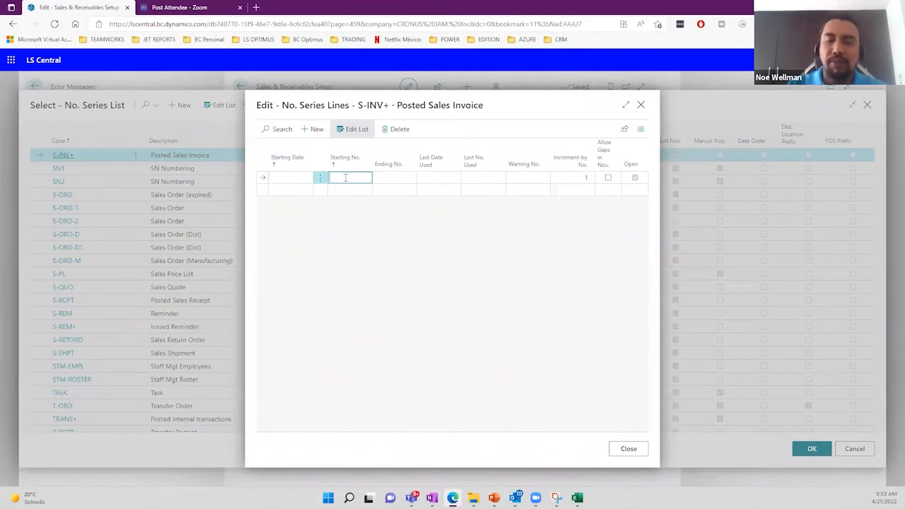
type("INV00001")
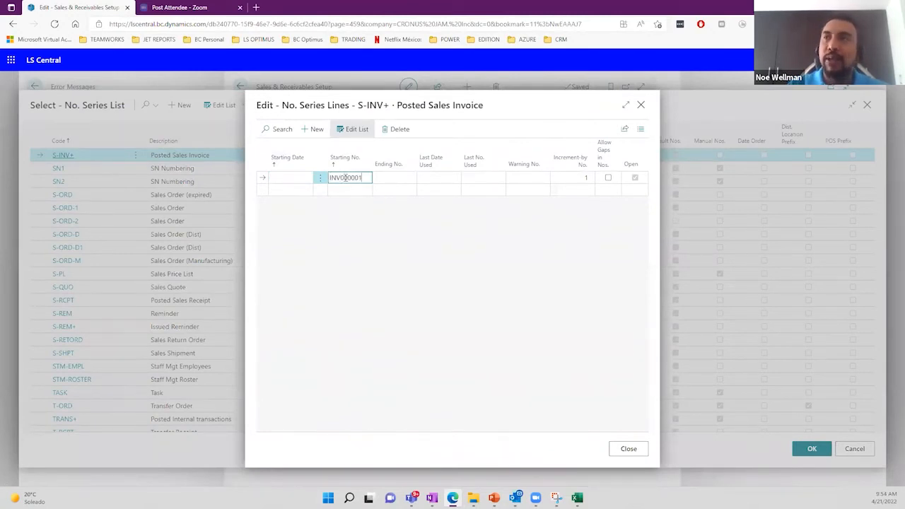
key("Tab")
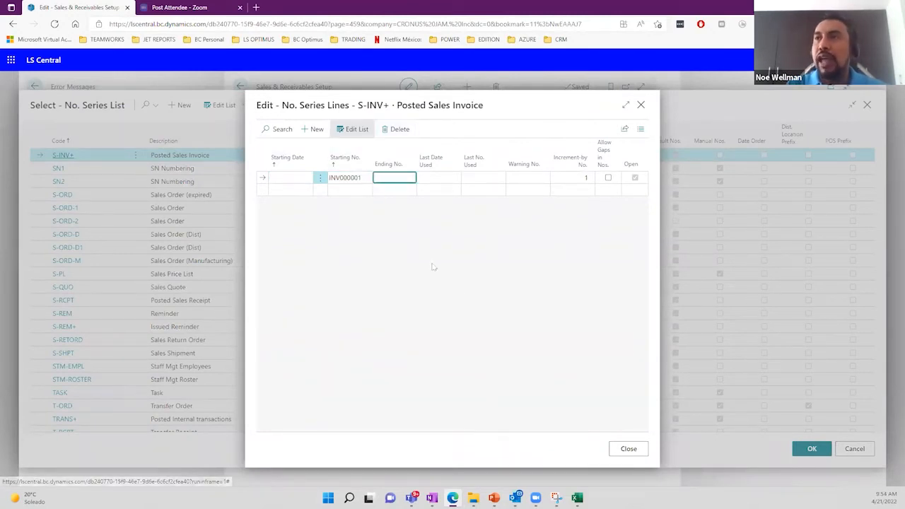
left_click(627, 448)
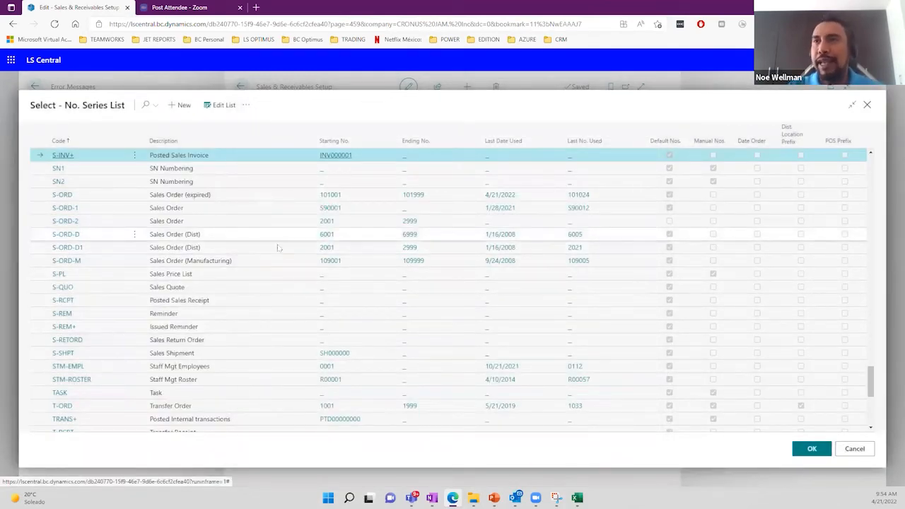
Confirm S-INV+ as the Posted Invoice Nos. series and go back to the Adatum Corporation sales order.
left_click(811, 449)
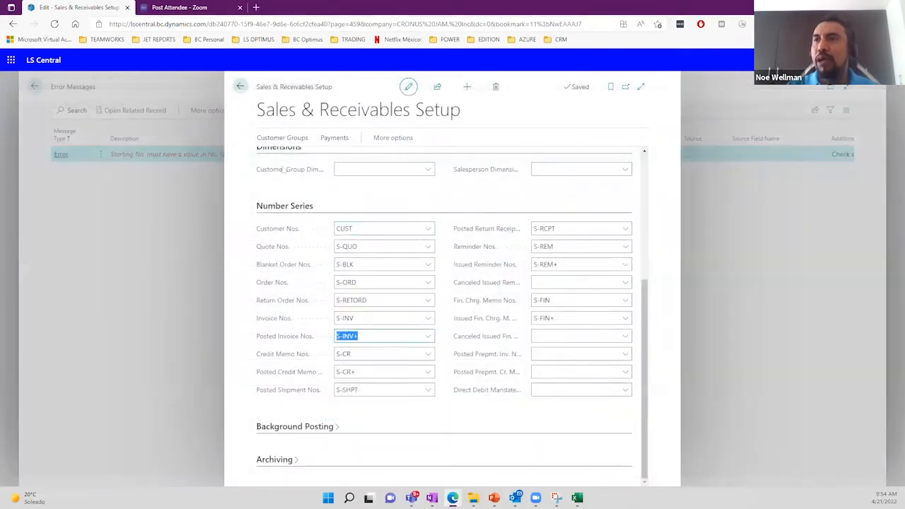
left_click(240, 87)
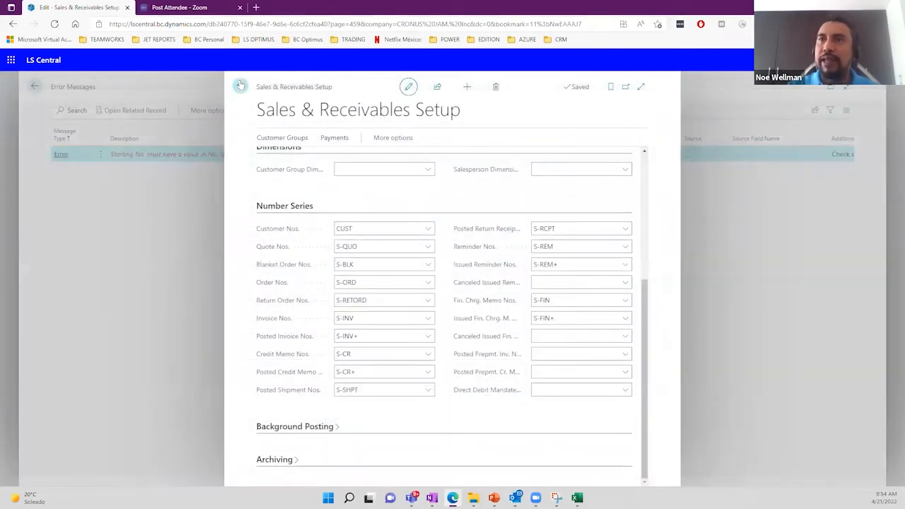
left_click(33, 84)
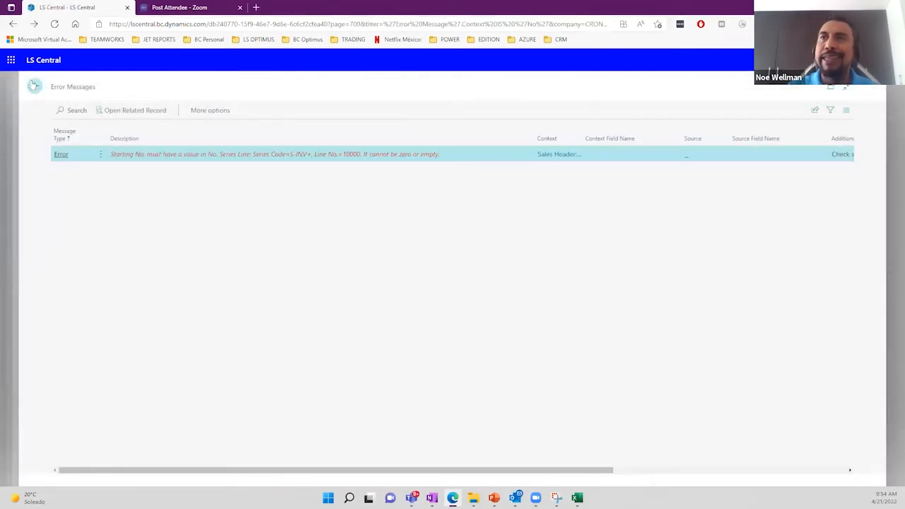
Post the sales order with the Ship and Invoice option and open the resulting posted sales invoice.
left_click(162, 131)
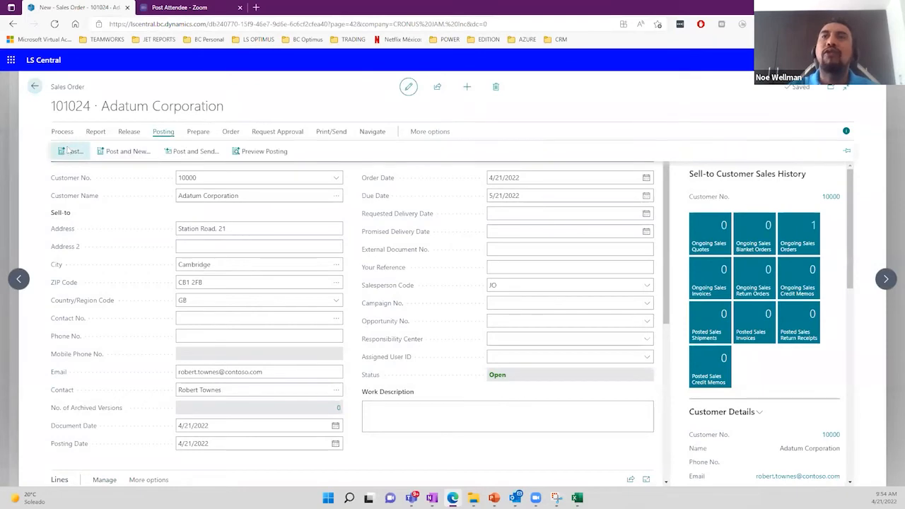
left_click(70, 151)
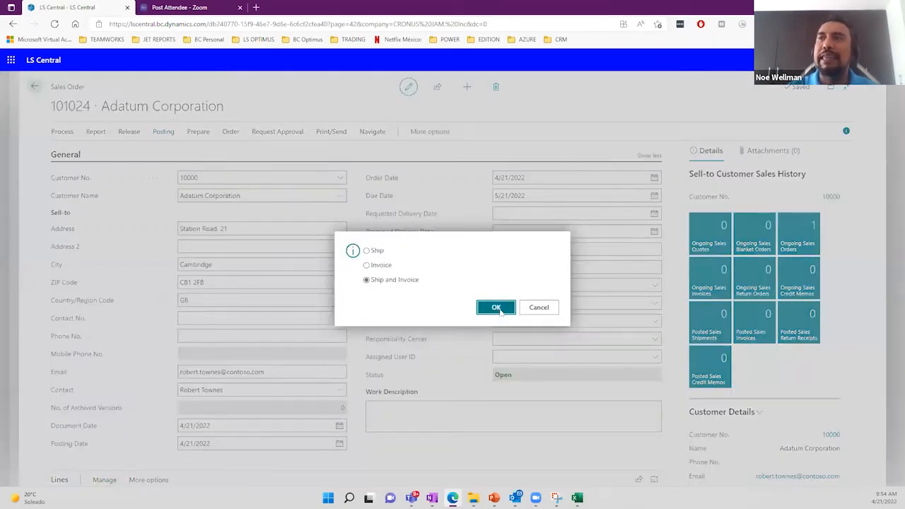
left_click(498, 308)
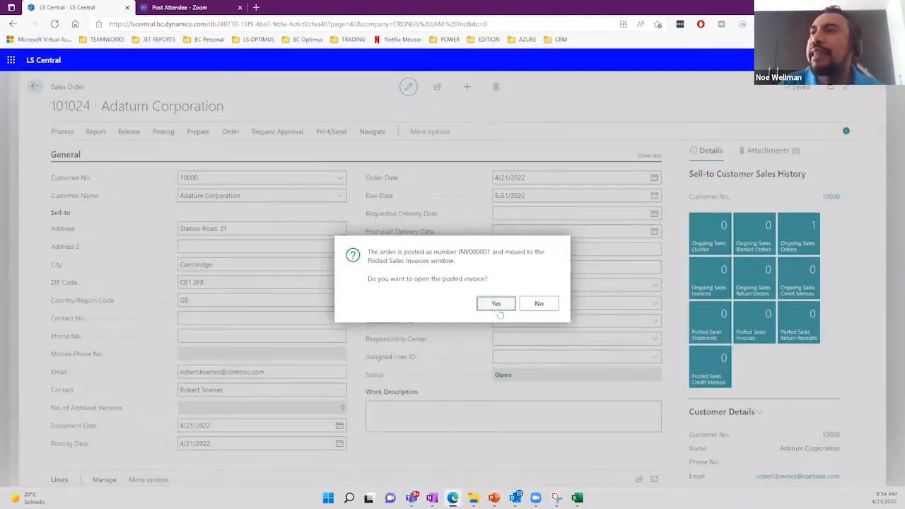
left_click(499, 309)
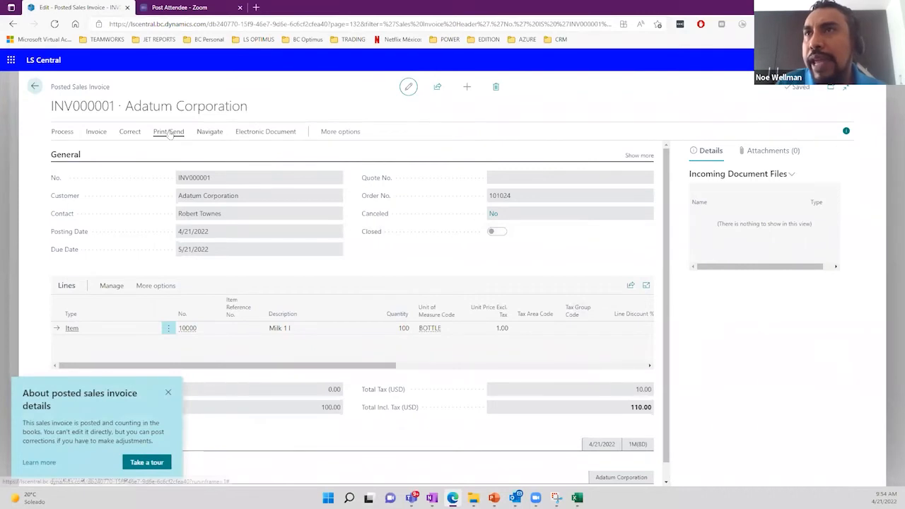
Find the entries related to posted sales invoice INV000001, open its Tax Entry and examine the base, amount and VAT calculation type.
left_click(99, 132)
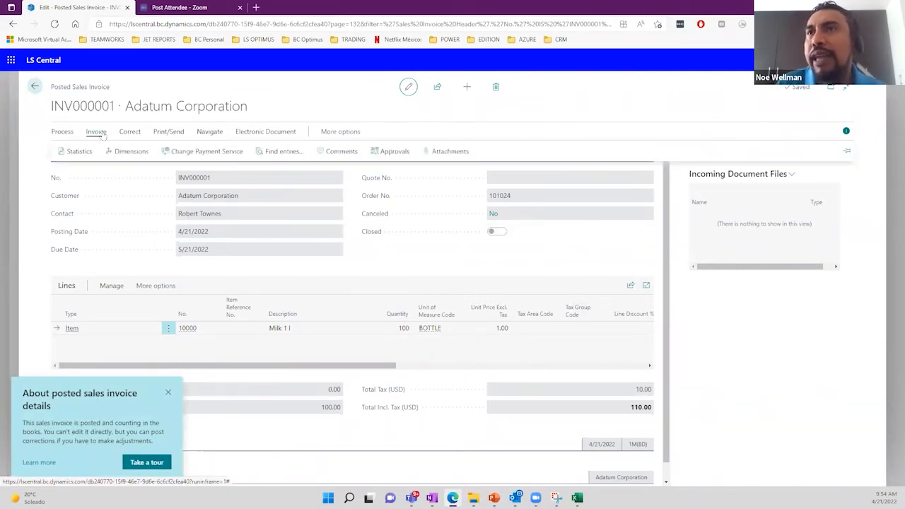
left_click(282, 152)
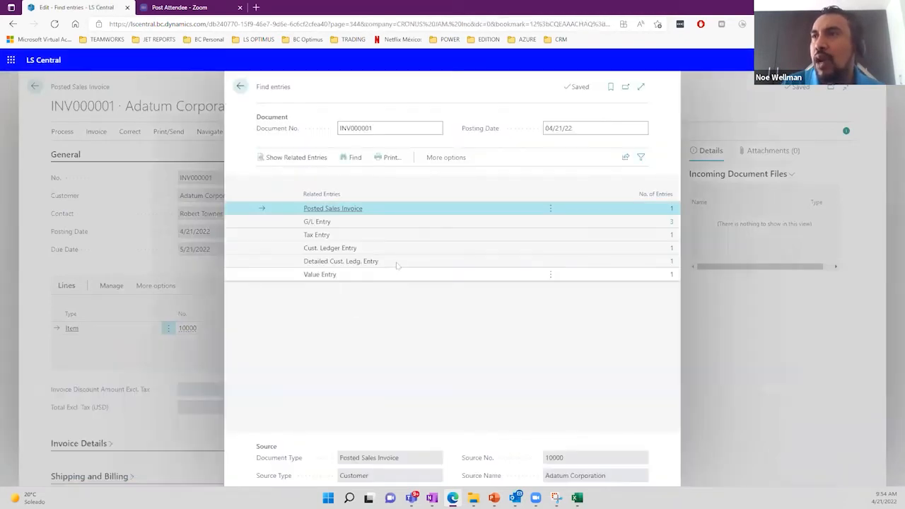
left_click(421, 238)
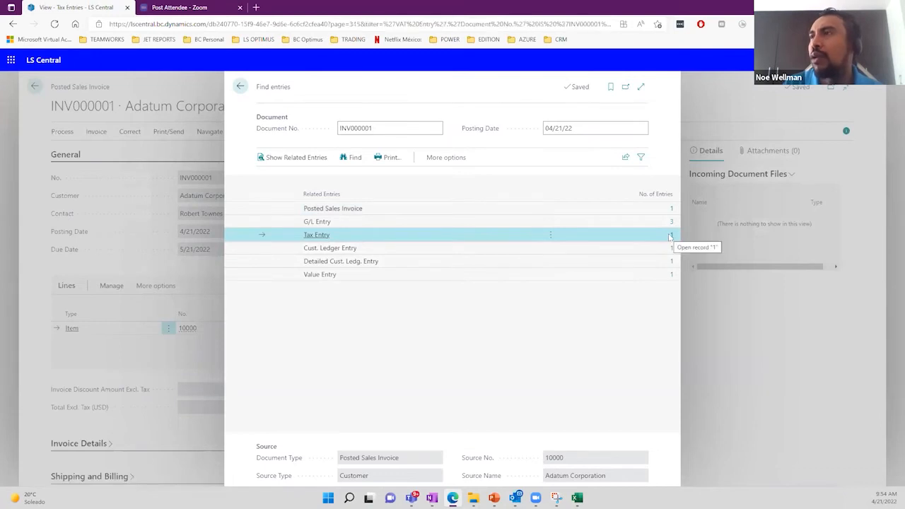
left_click(672, 236)
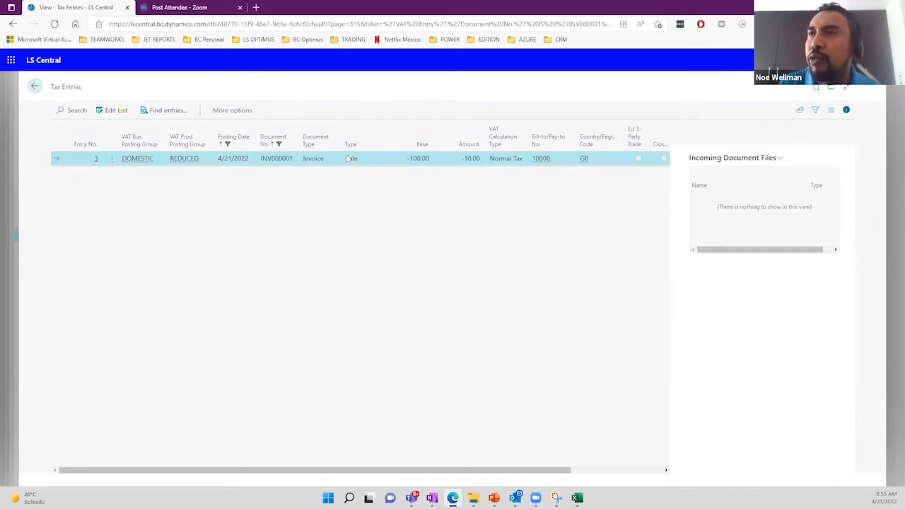
left_click_drag(408, 161, 433, 164)
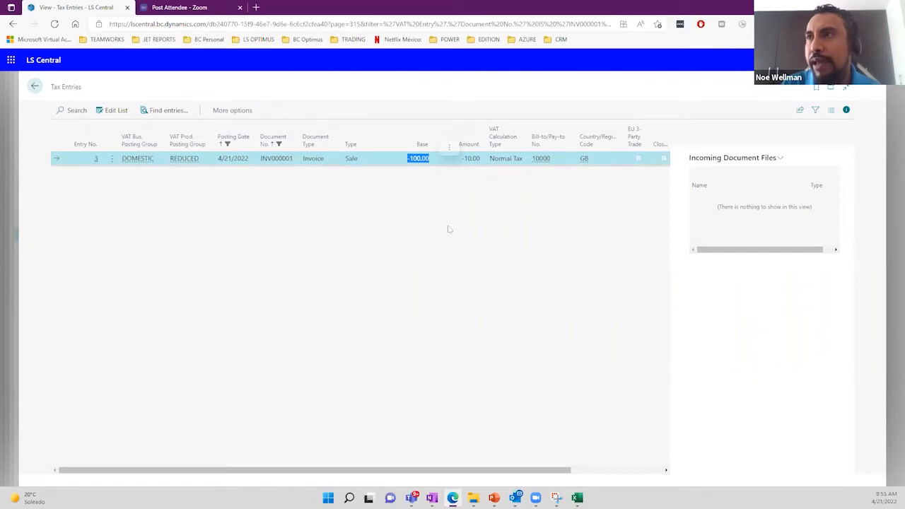
left_click(460, 164)
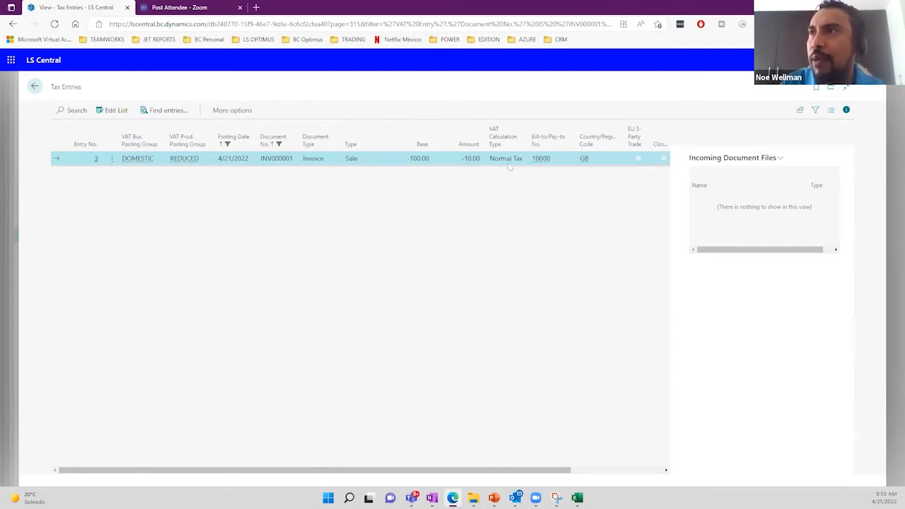
left_click_drag(488, 160, 524, 162)
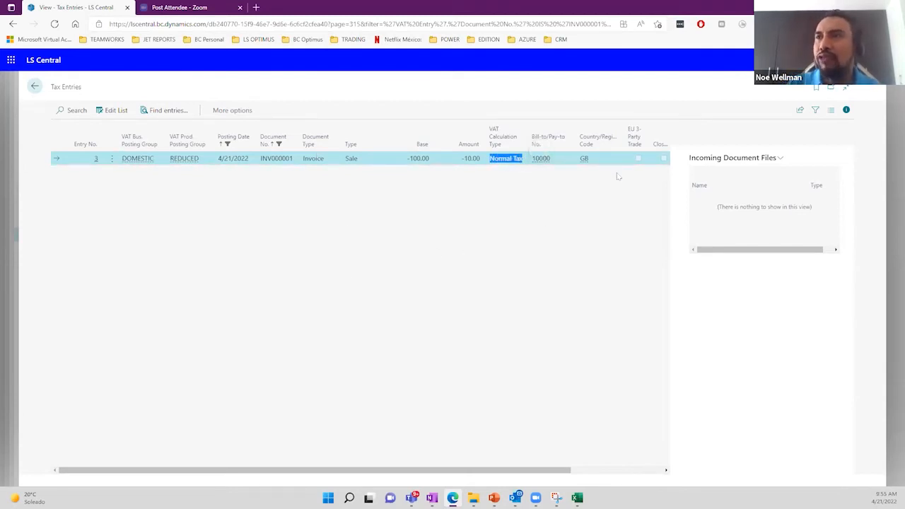
Close the tax entries and posted invoice back to the home page and minimize the browser window.
left_click(35, 87)
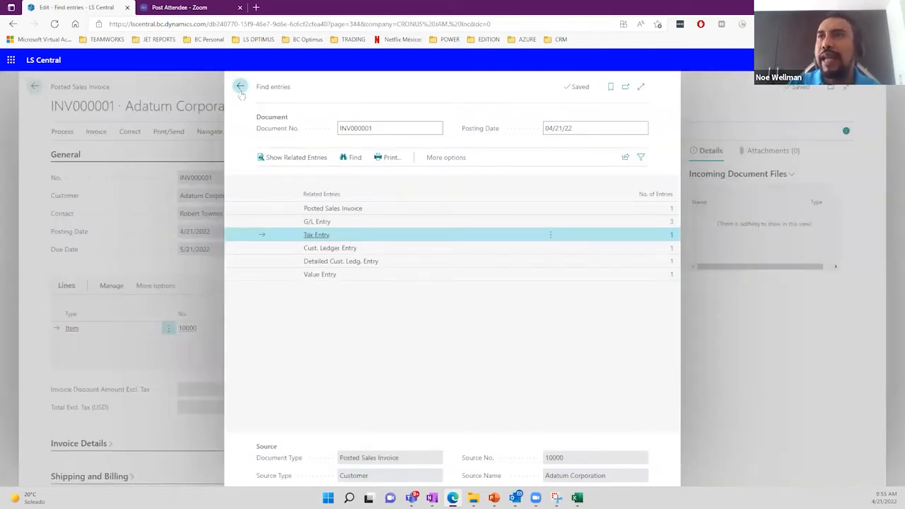
left_click(241, 87)
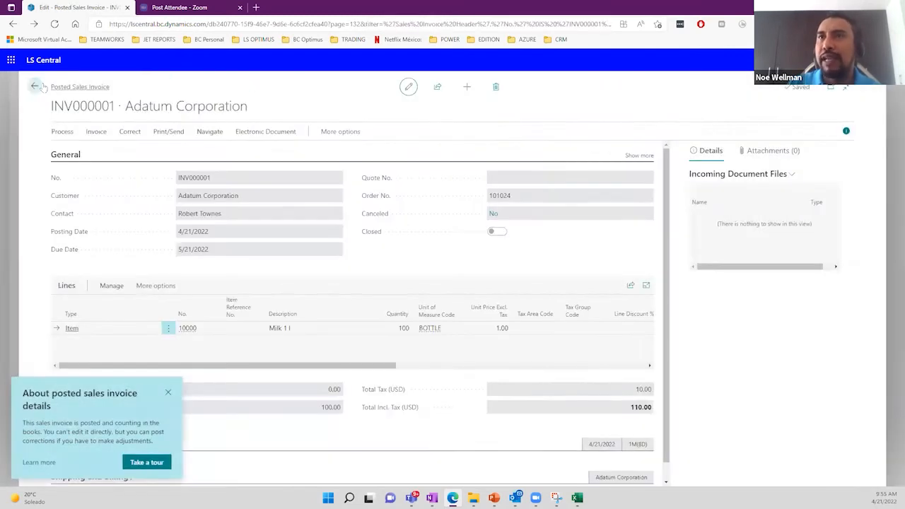
left_click(34, 87)
left_click(35, 86)
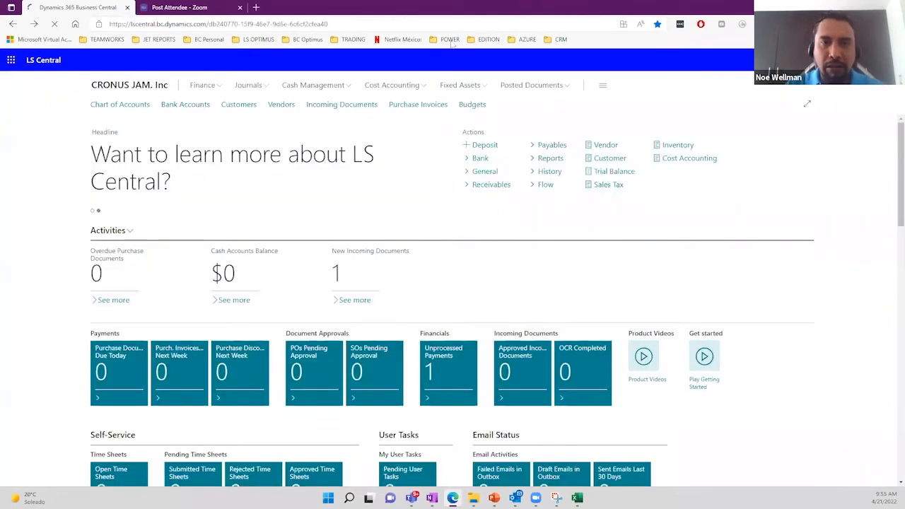
left_click(850, 7)
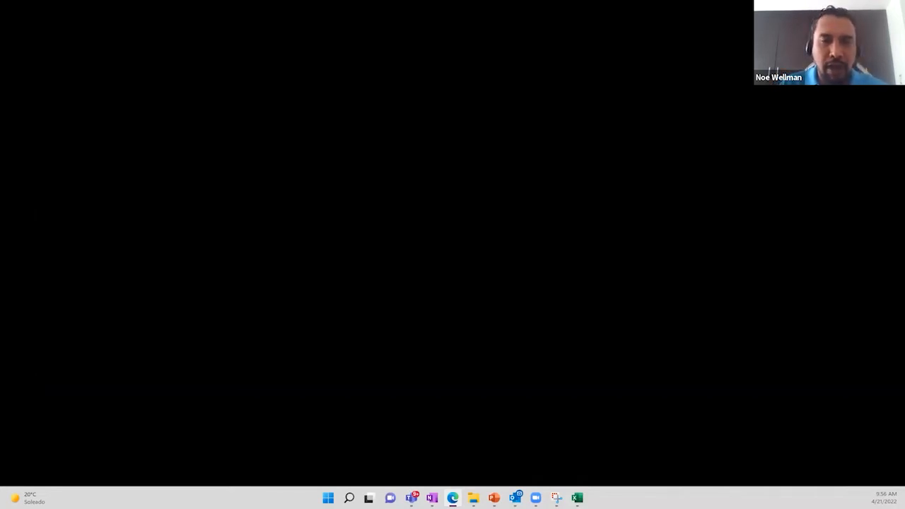
left_click(349, 497)
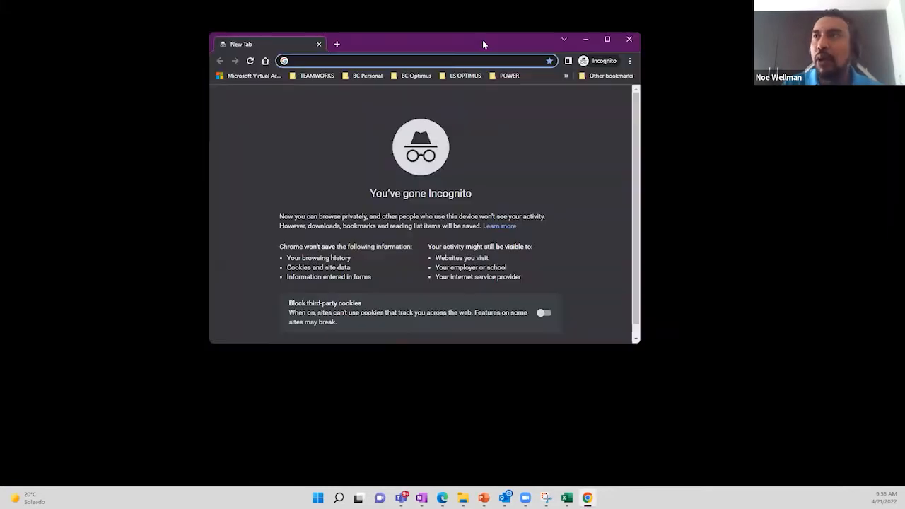
double_click(482, 40)
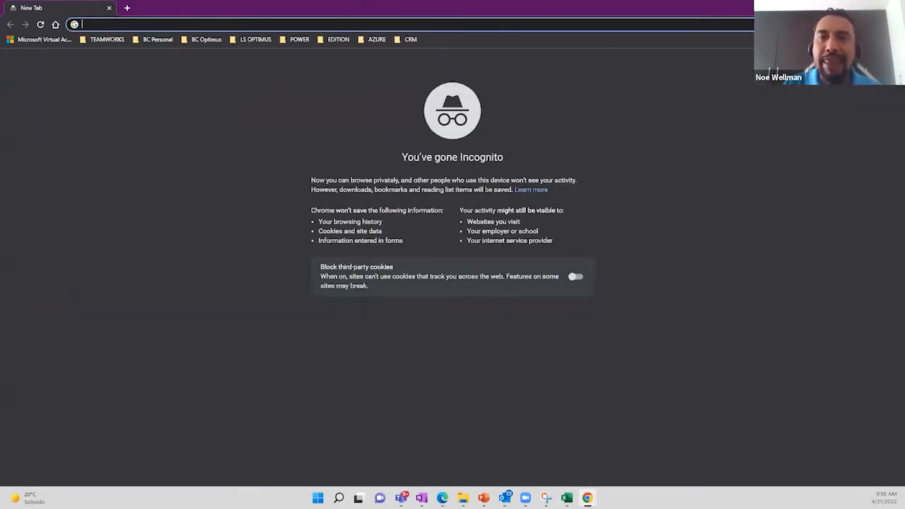
key("alt+Tab")
key("alt+Tab")
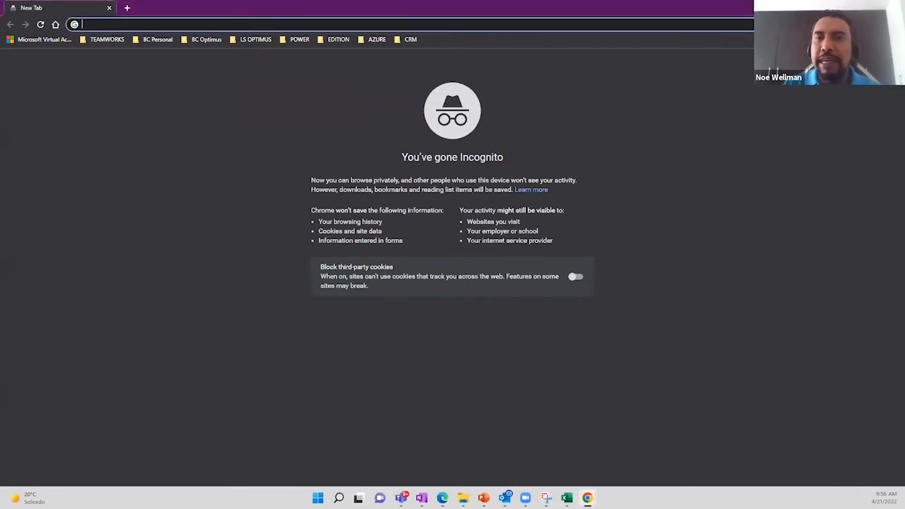
key("alt+Tab")
key("alt+Tab")
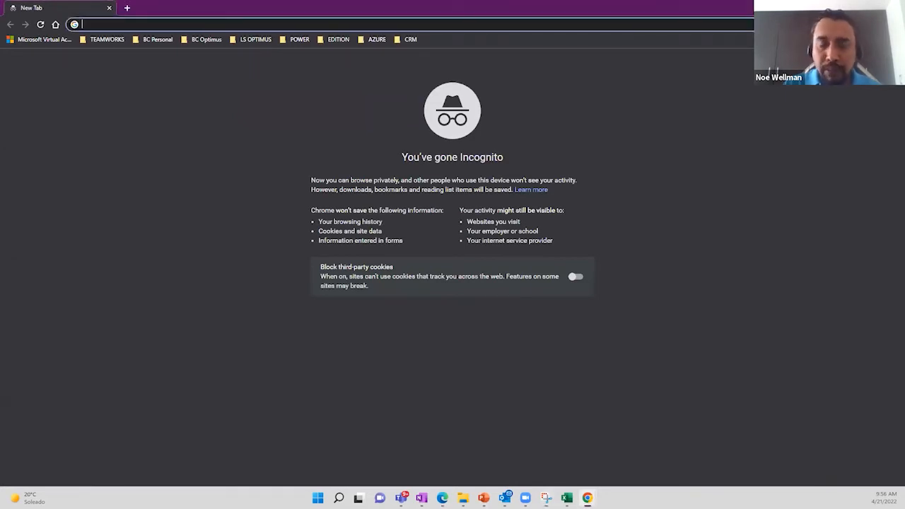
key("alt+Tab")
key("alt+Tab")
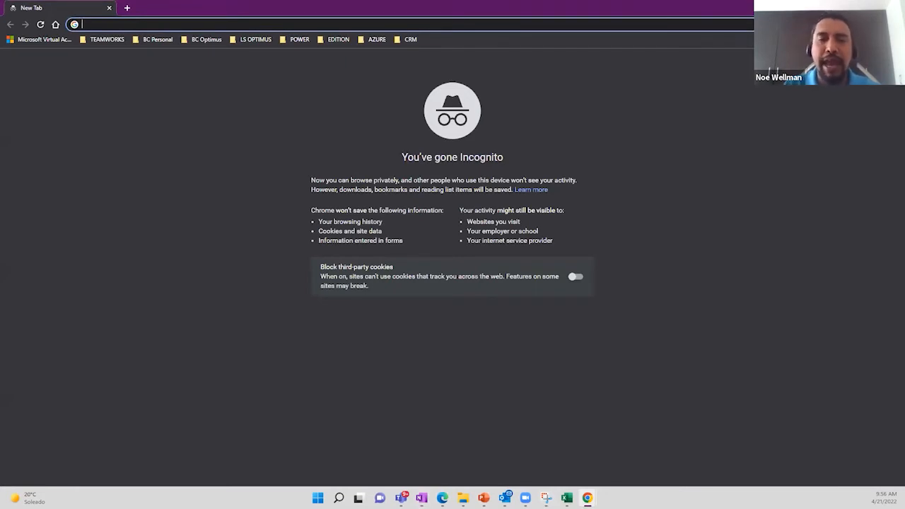
key("alt+Tab")
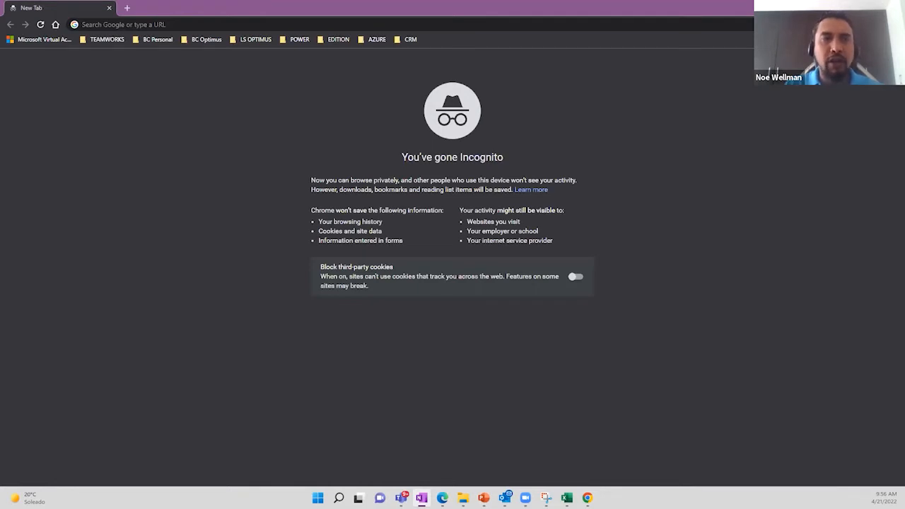
left_click(209, 24)
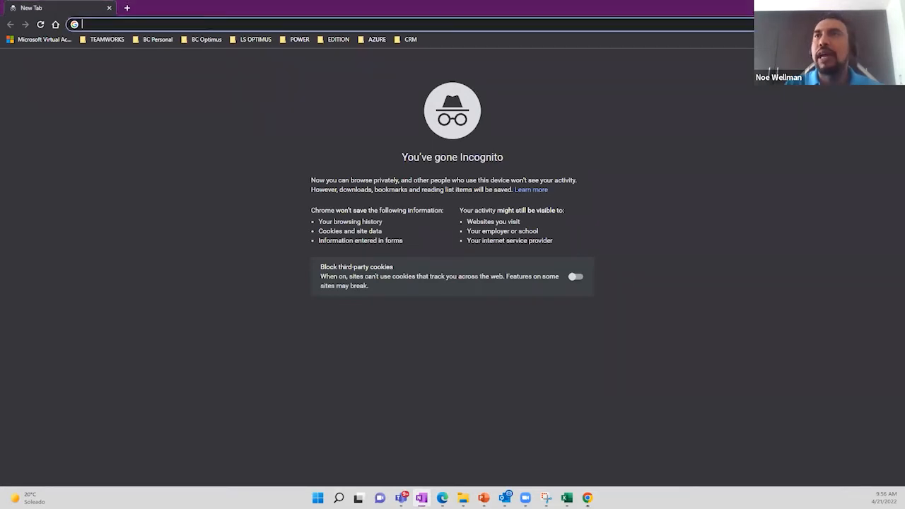
type("https://businesscentral.dynamics.com/")
key("Return")
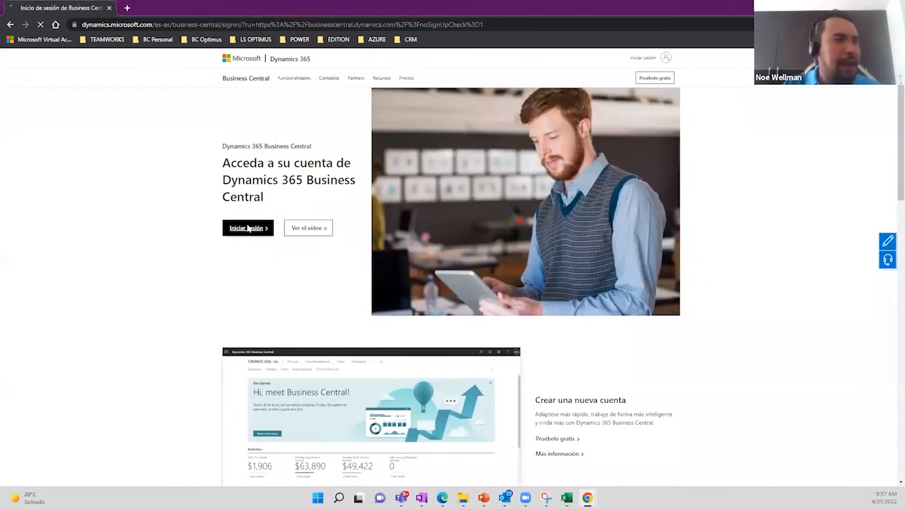
Start signing in to Dynamics 365 Business Central and submit the administrator account's e-mail.
left_click(247, 227)
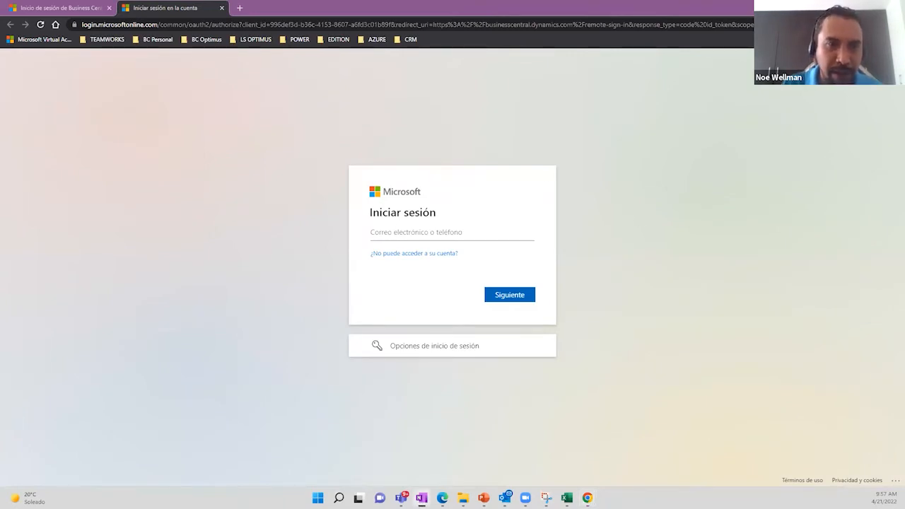
left_click(485, 236)
key("ctrl+v")
left_click(521, 299)
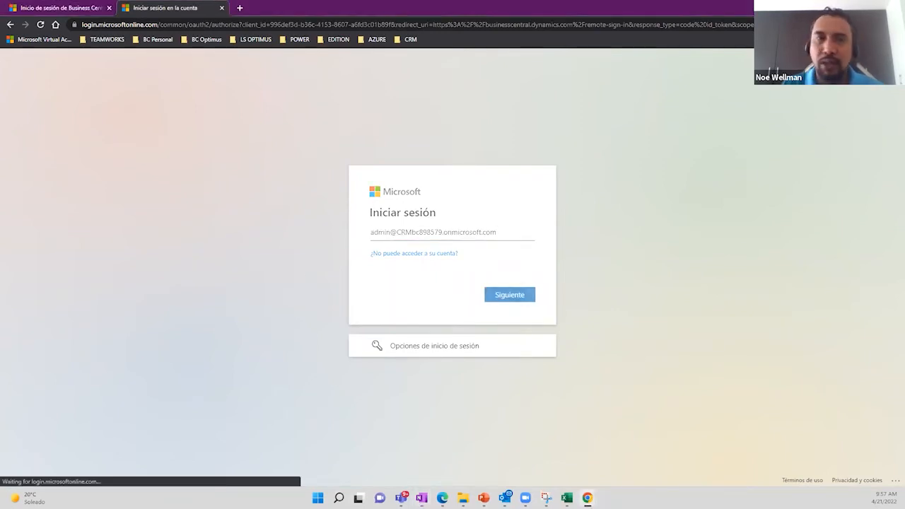
Enter the account password to sign in and decline to stay signed in.
key("alt+Tab")
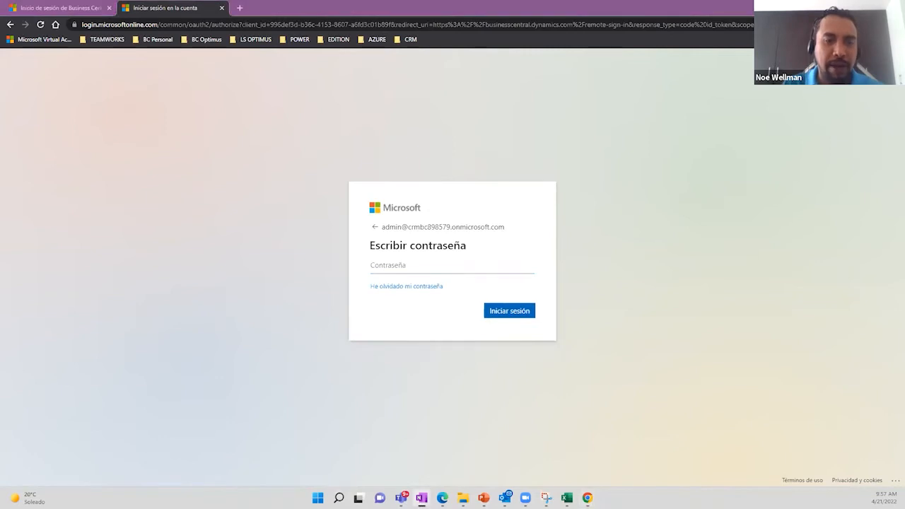
left_click(465, 263)
key("ctrl+v")
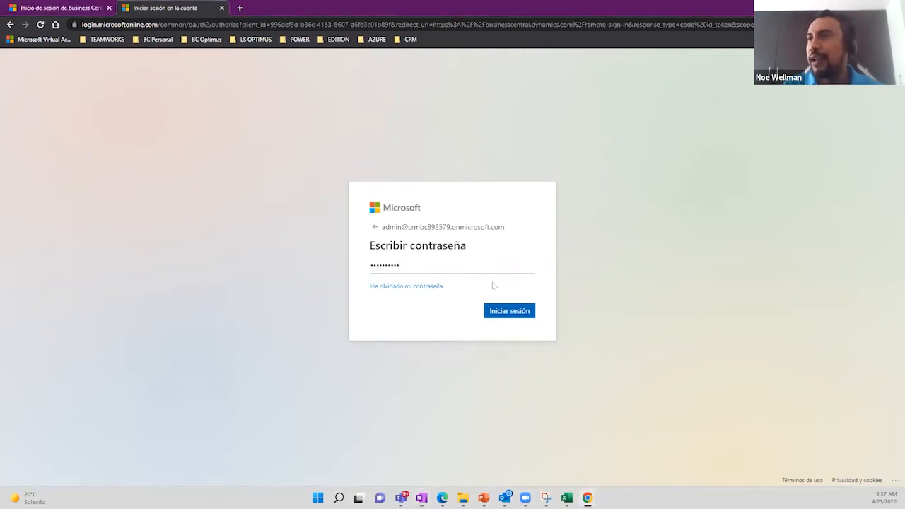
left_click(526, 312)
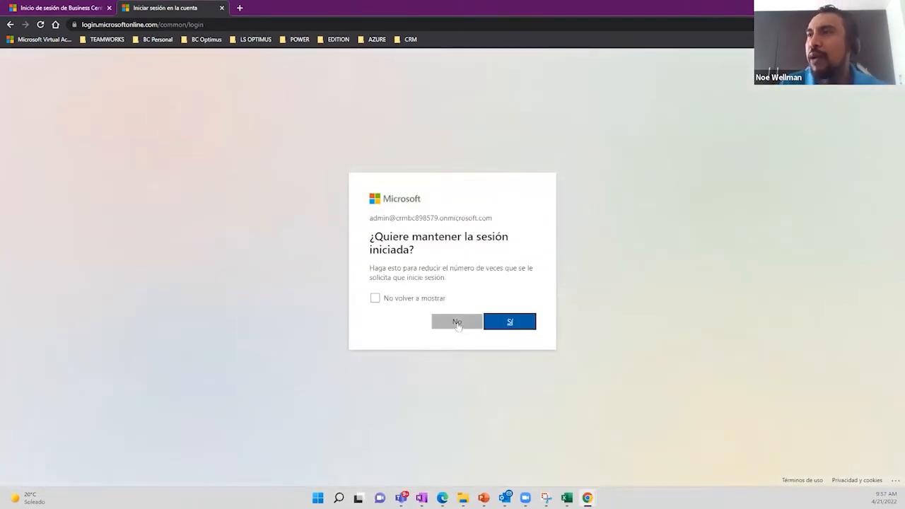
left_click(456, 322)
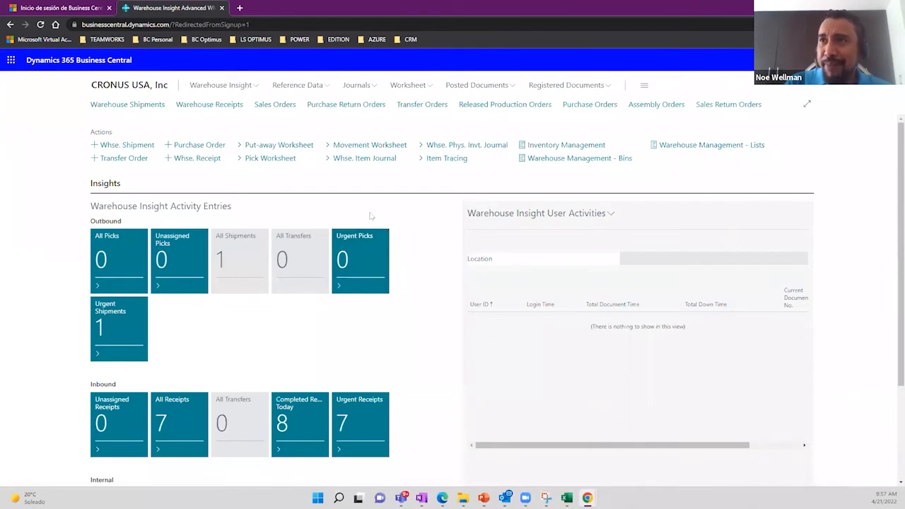
Open My Settings and check the list of allowed companies without choosing another one.
left_click(847, 60)
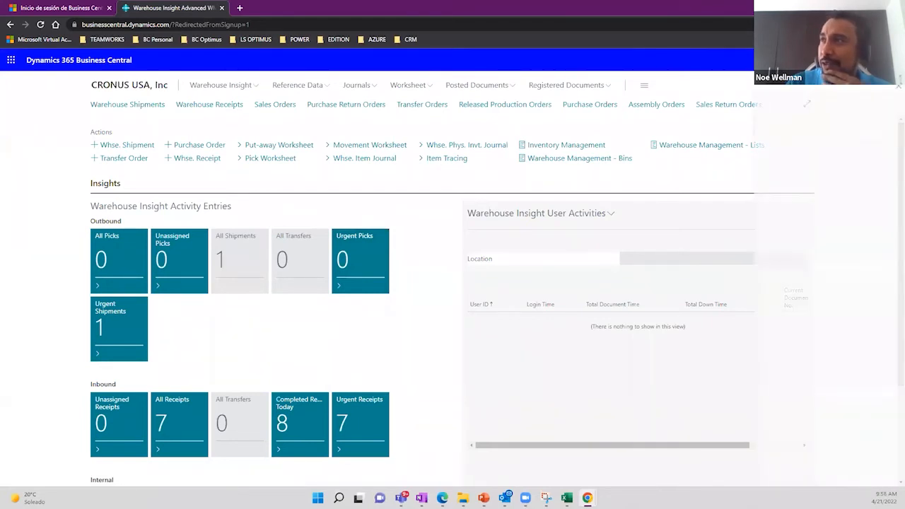
left_click(790, 137)
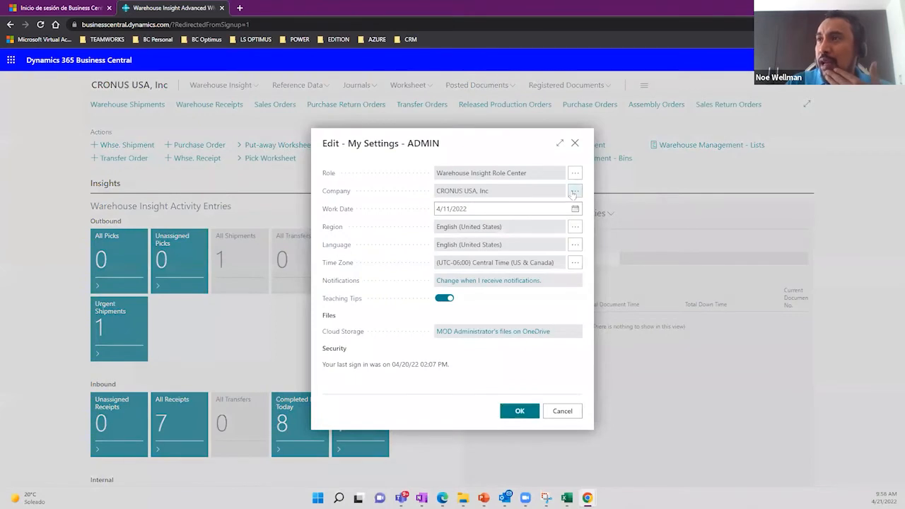
left_click(574, 192)
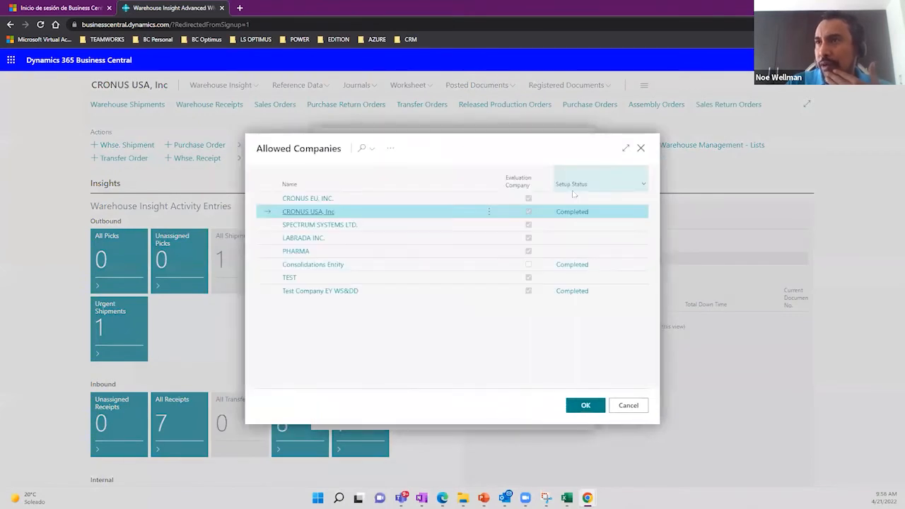
left_click(640, 147)
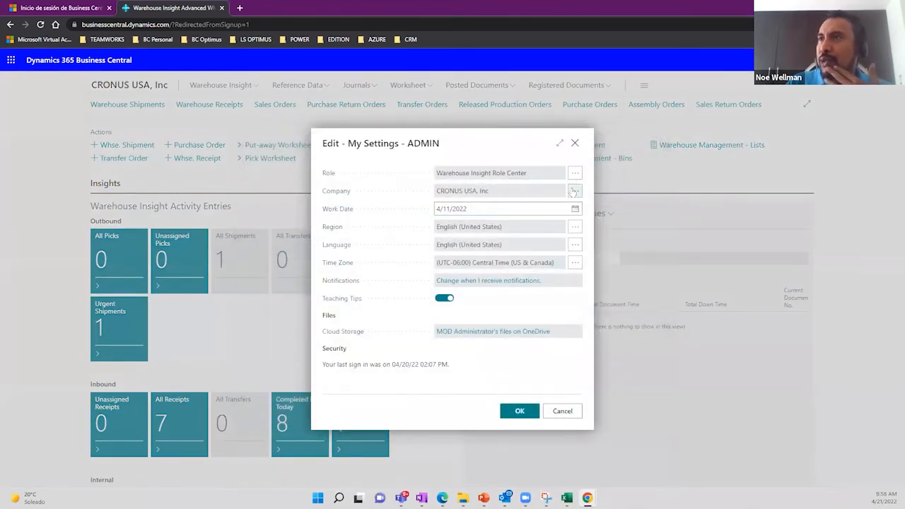
Set the role to Accountant in My Settings and dismiss the trial notification on the home page.
left_click(575, 172)
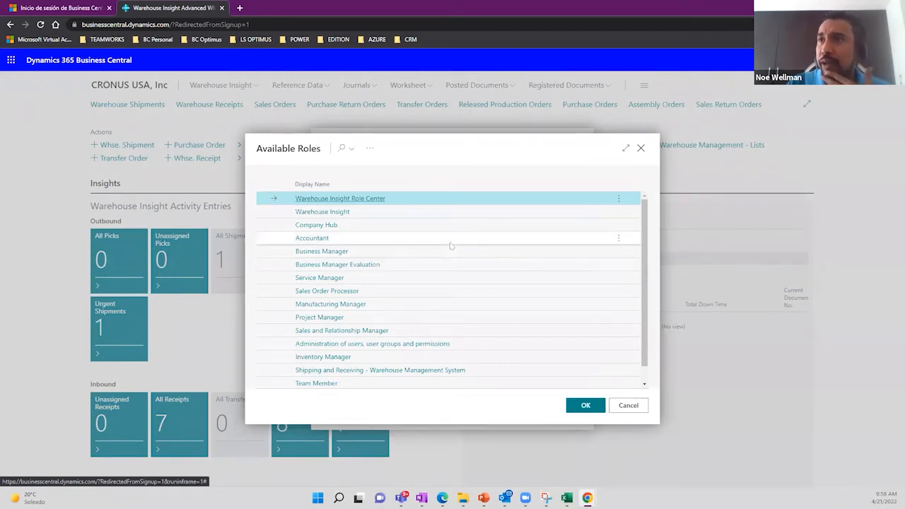
left_click(452, 239)
left_click(585, 405)
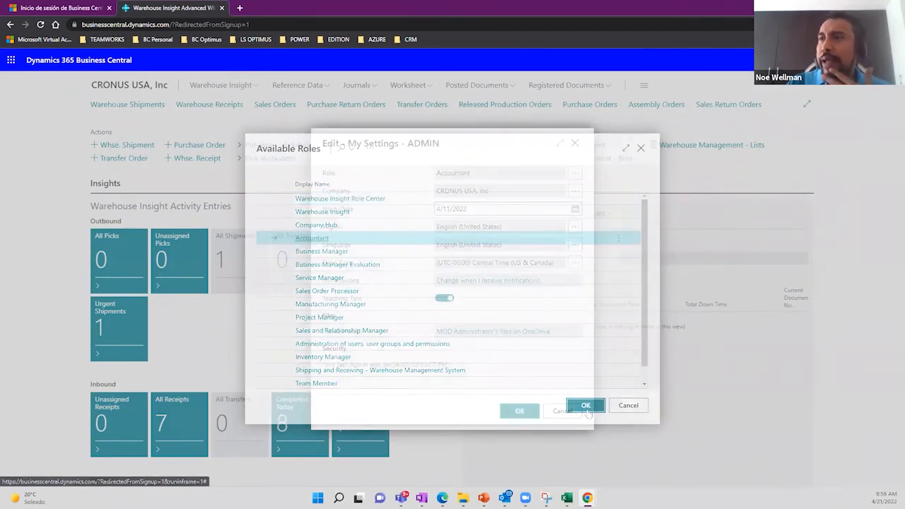
left_click(519, 412)
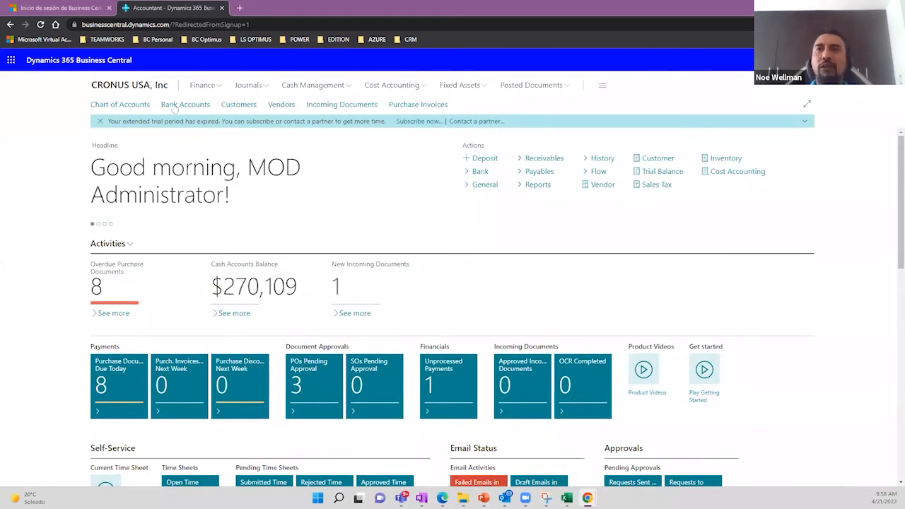
left_click(100, 122)
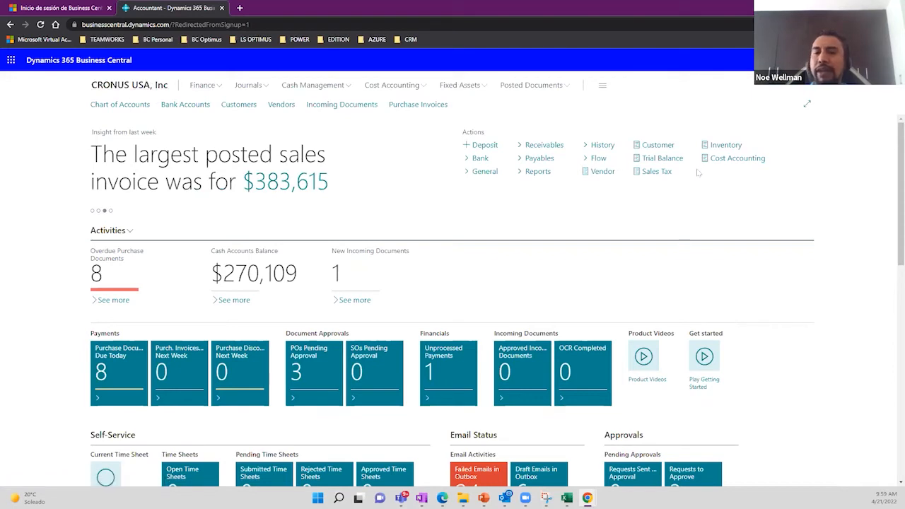
Search for "tax posting s" and open the Tax Posting Setup page.
key("alt+q")
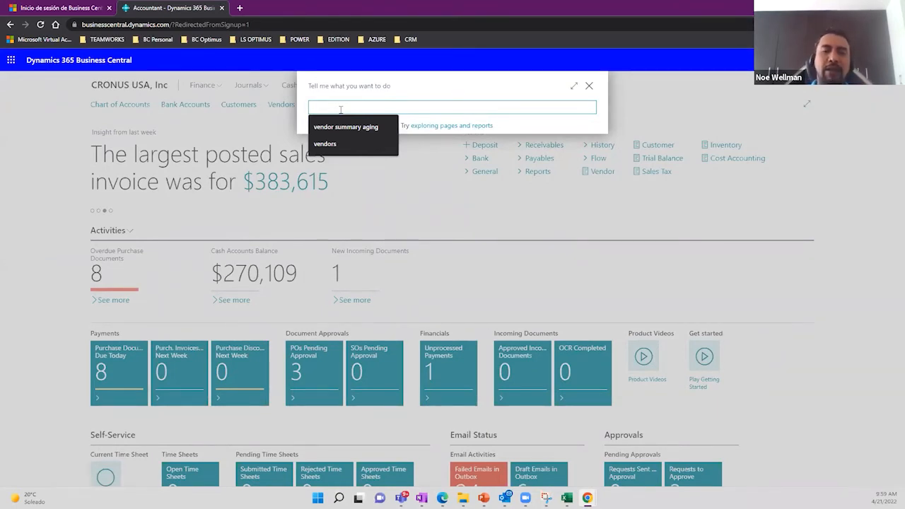
type("ta")
key("BackSpace")
key("BackSpace")
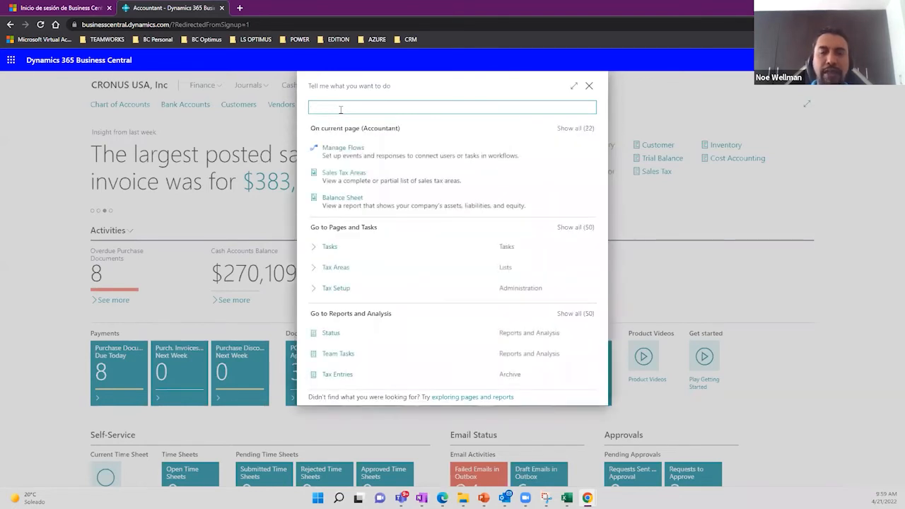
type("ta")
type("x posting")
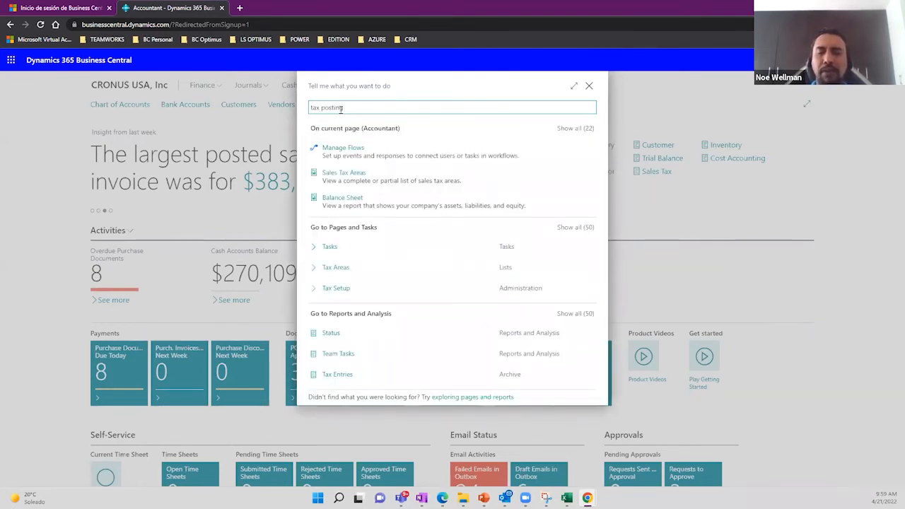
type(" spo")
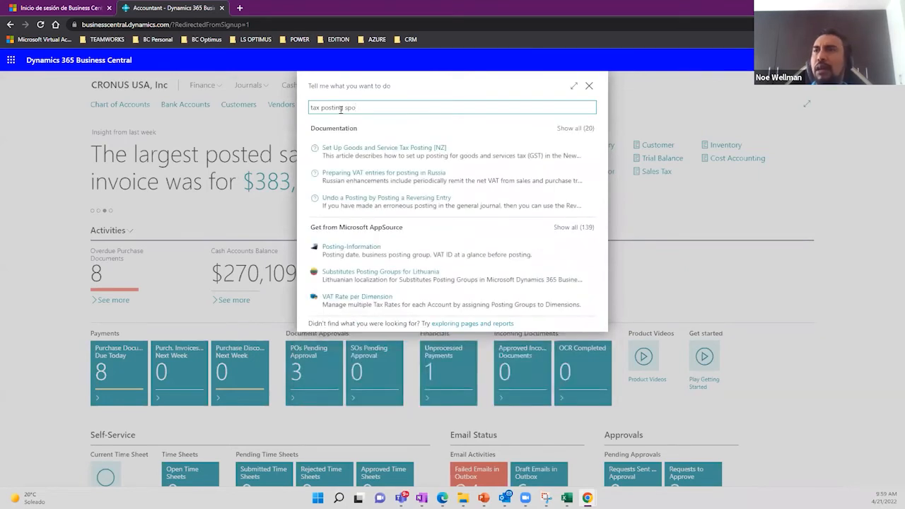
key("BackSpace")
key("BackSpace")
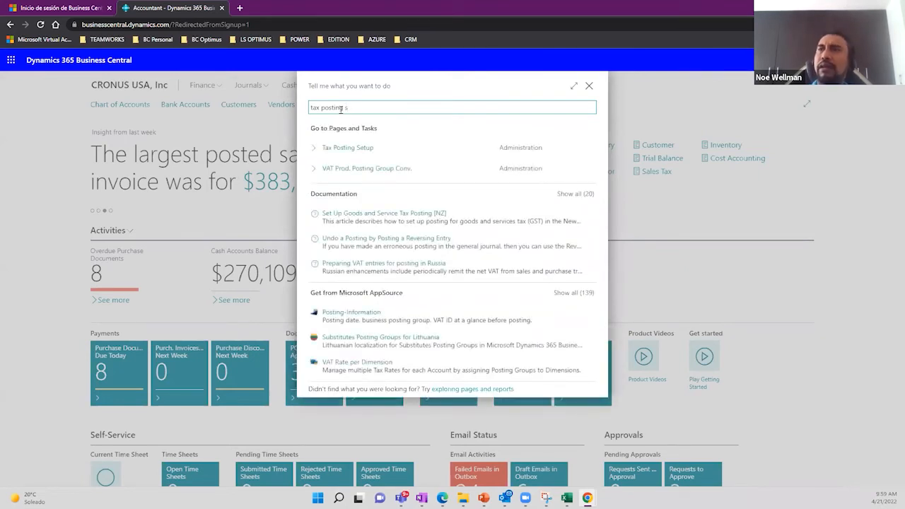
left_click(344, 154)
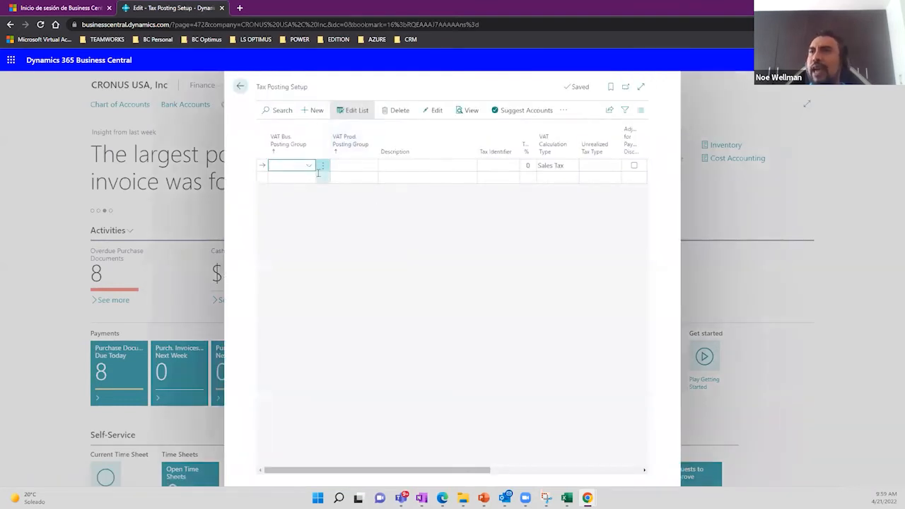
Check the available VAT business and product posting groups and calculation types, keep Sales Tax, and return to the home page.
left_click(309, 166)
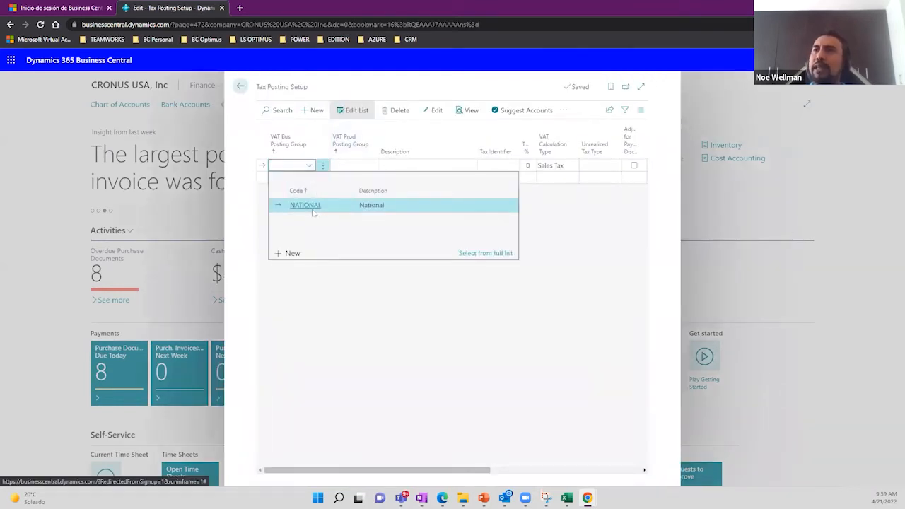
left_click(362, 165)
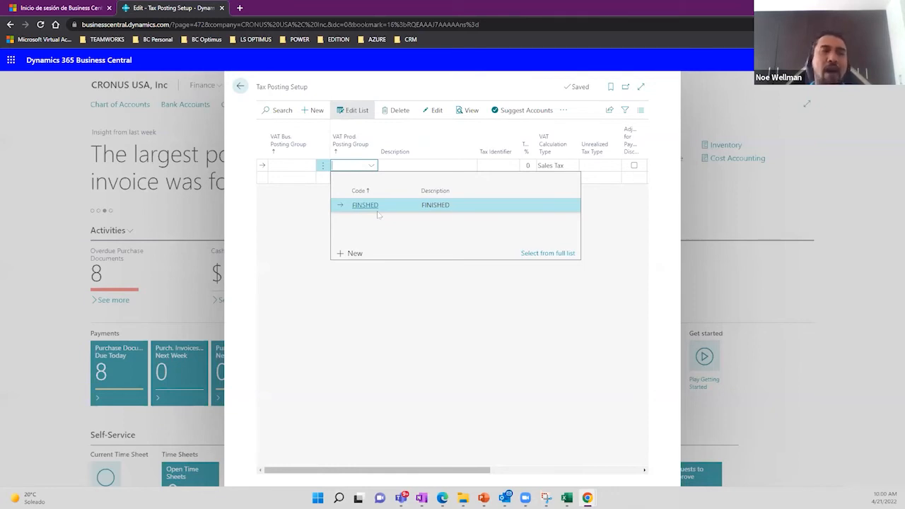
left_click(416, 303)
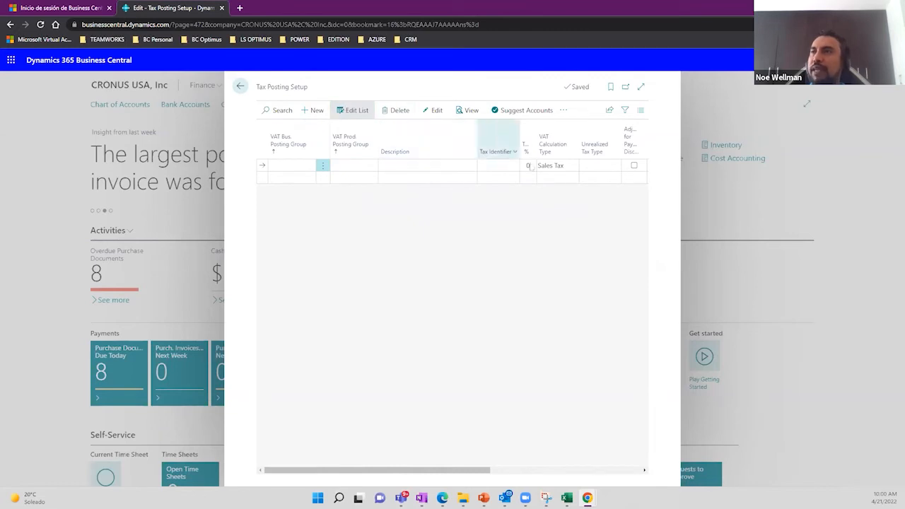
left_click(565, 167)
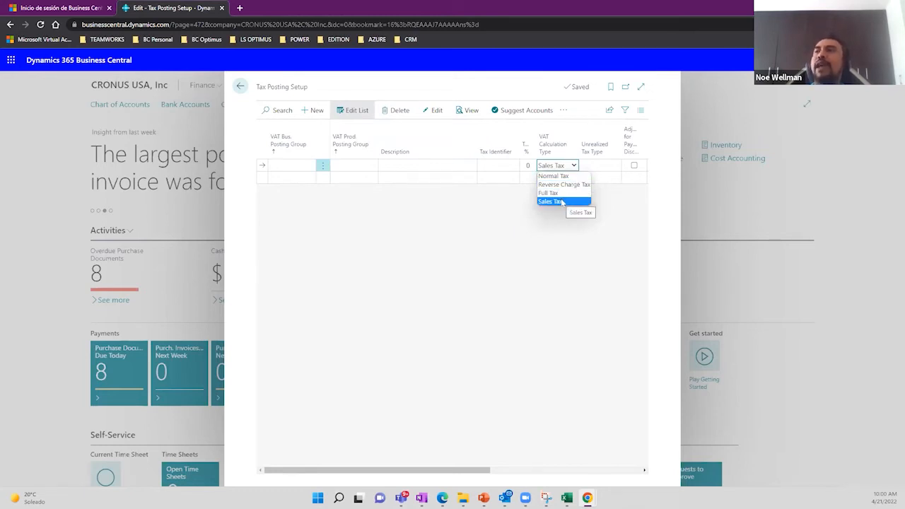
left_click(561, 202)
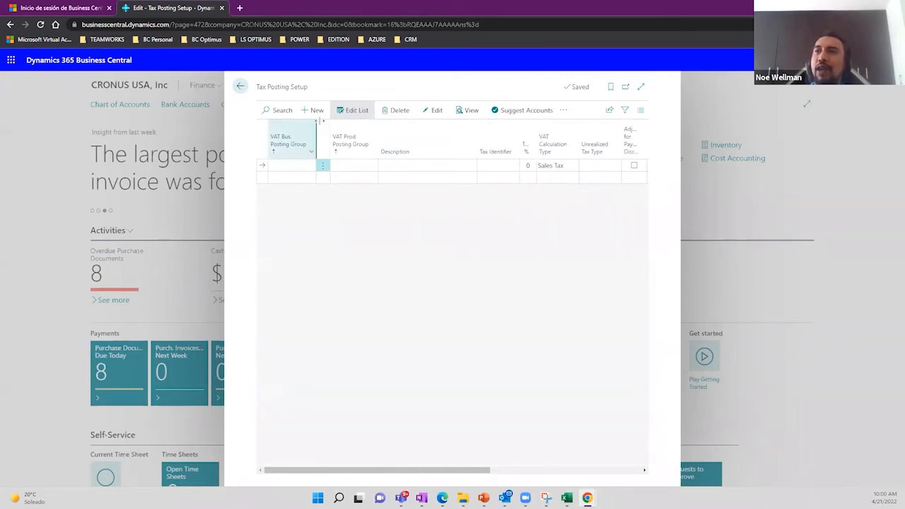
left_click(240, 86)
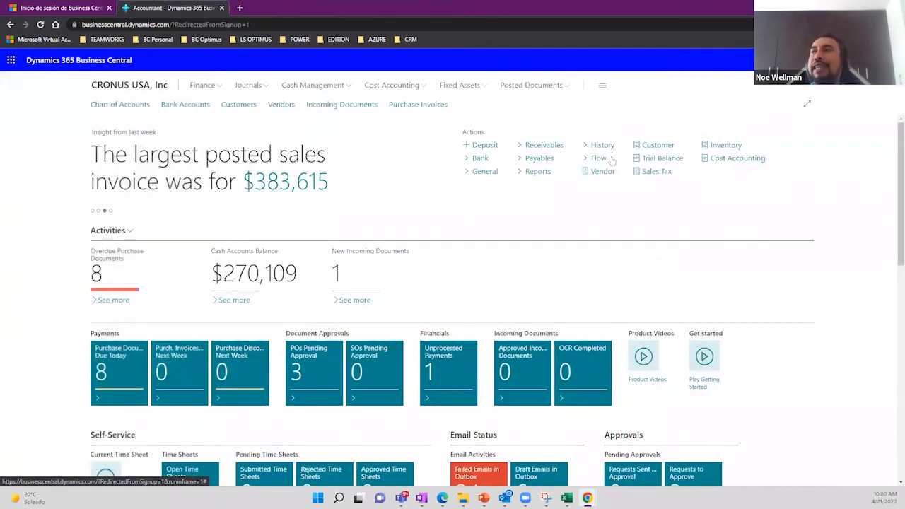
Search for "tax juri", open the Tax Jurisdictions list and expand it to the wide view.
left_click(803, 61)
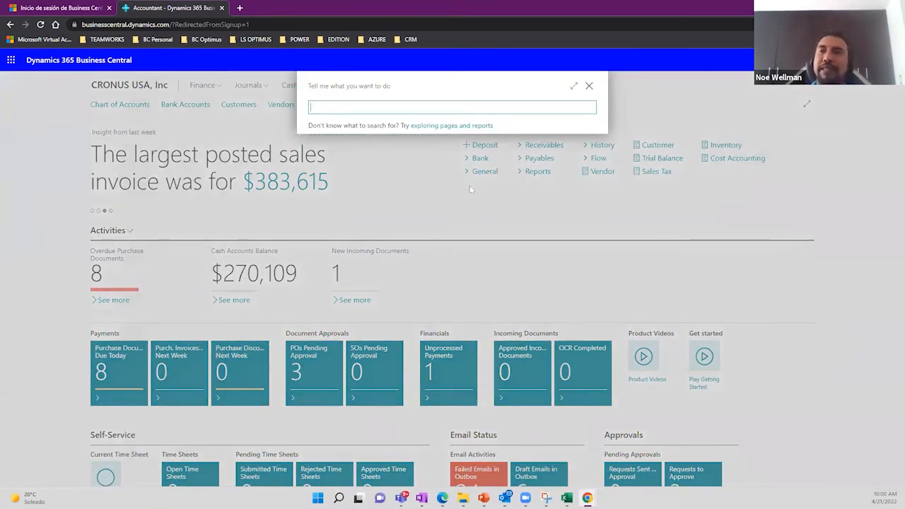
type("tax")
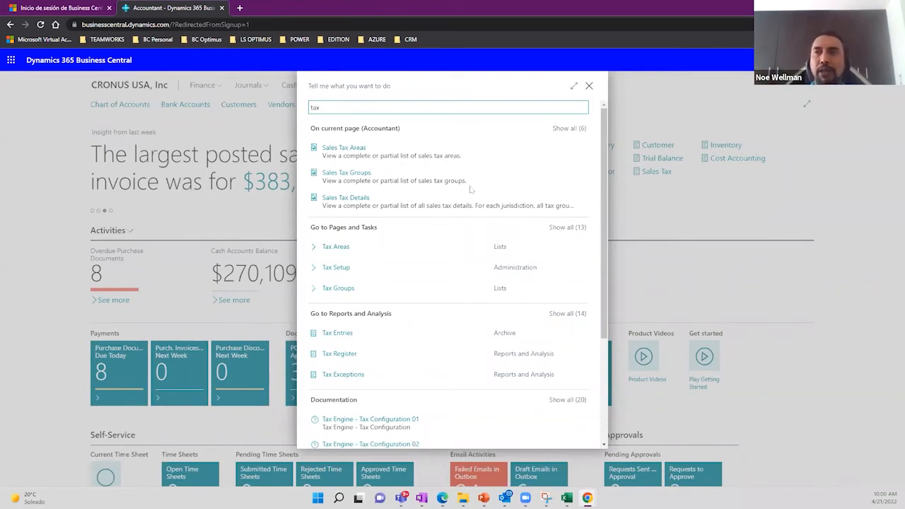
type("jusri")
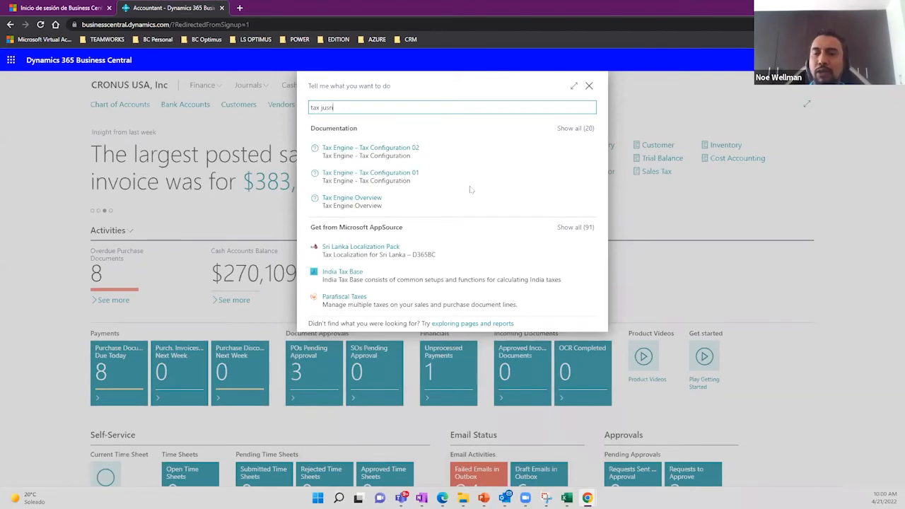
key("BackSpace")
key("BackSpace")
key("BackSpace")
type("ri")
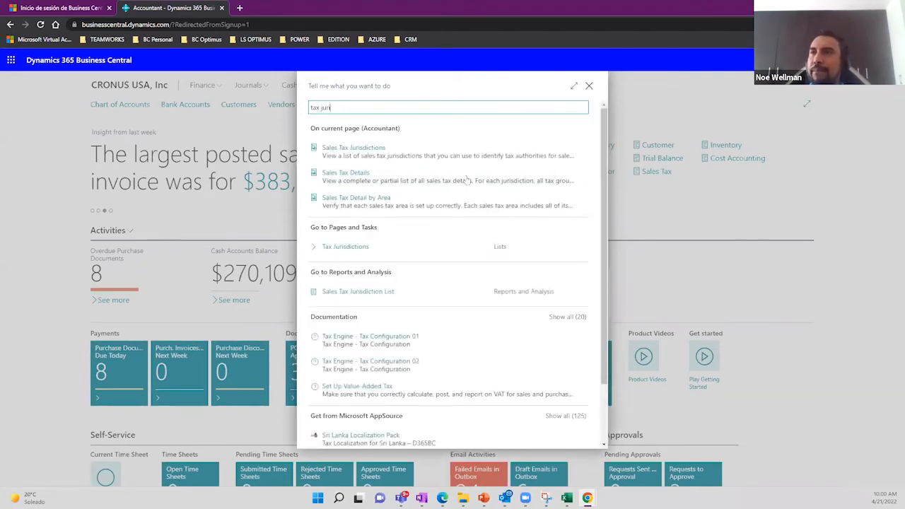
left_click(370, 249)
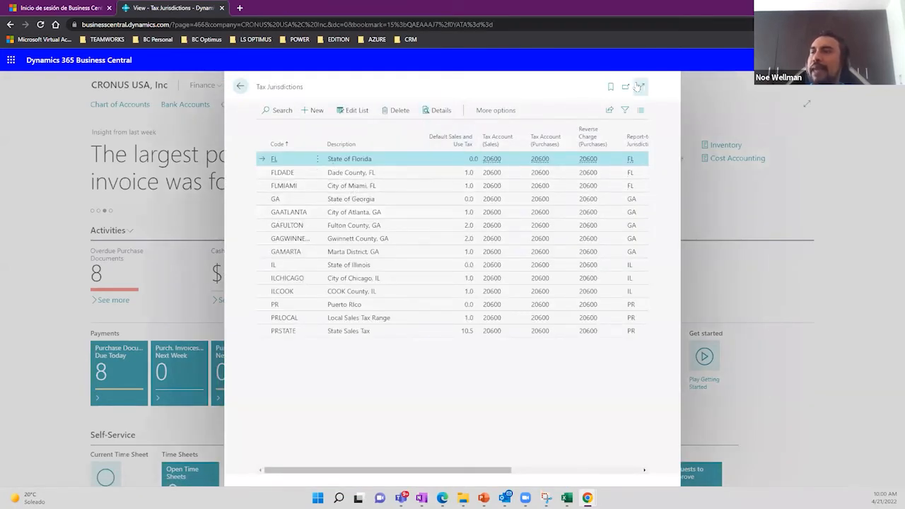
left_click(639, 86)
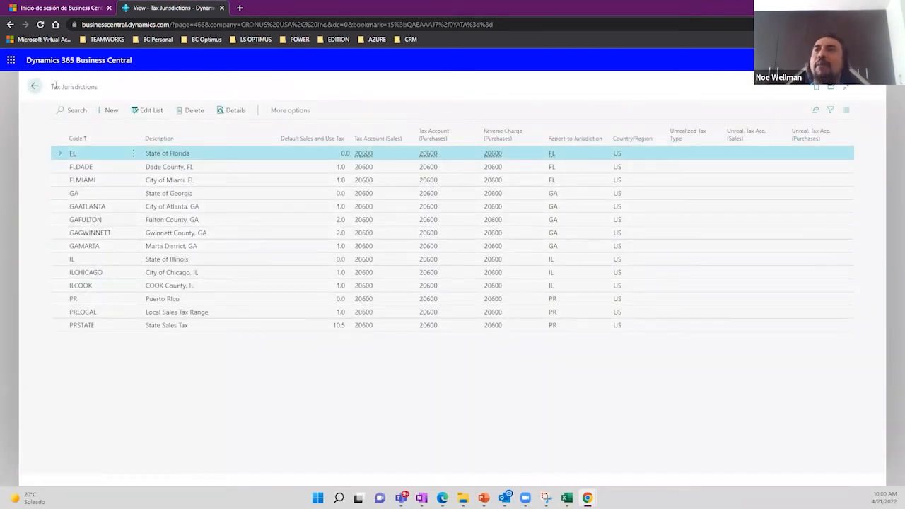
Examine the tax jurisdictions for Chicago, Puerto Rico, the State of Florida, Dade County and the City of Miami.
left_click_drag(55, 88, 99, 92)
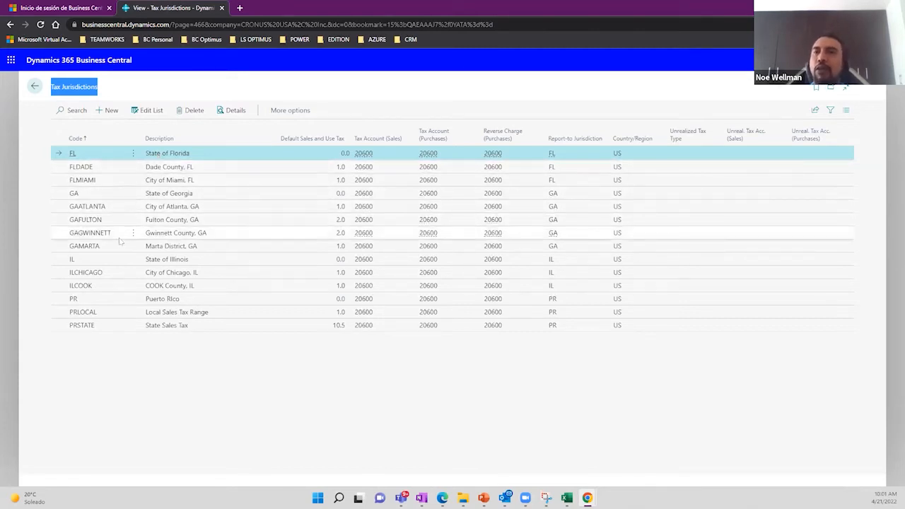
left_click(122, 272)
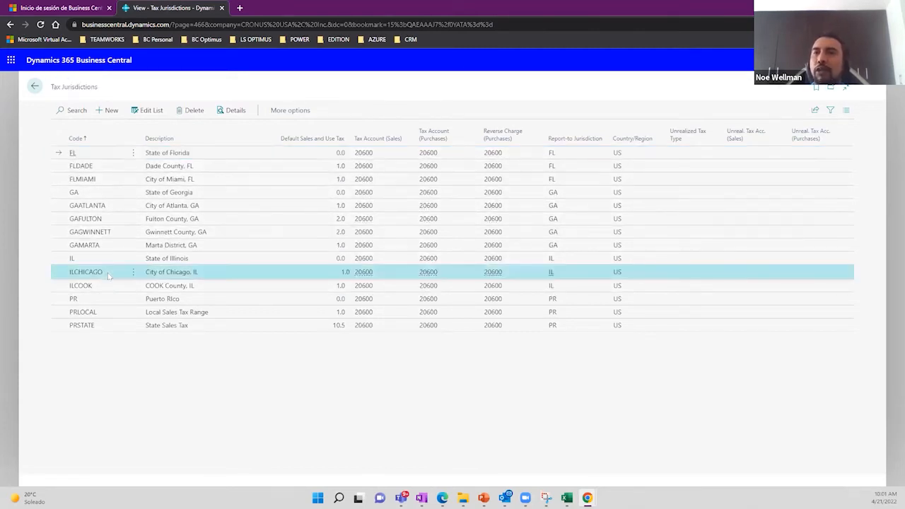
left_click(171, 298)
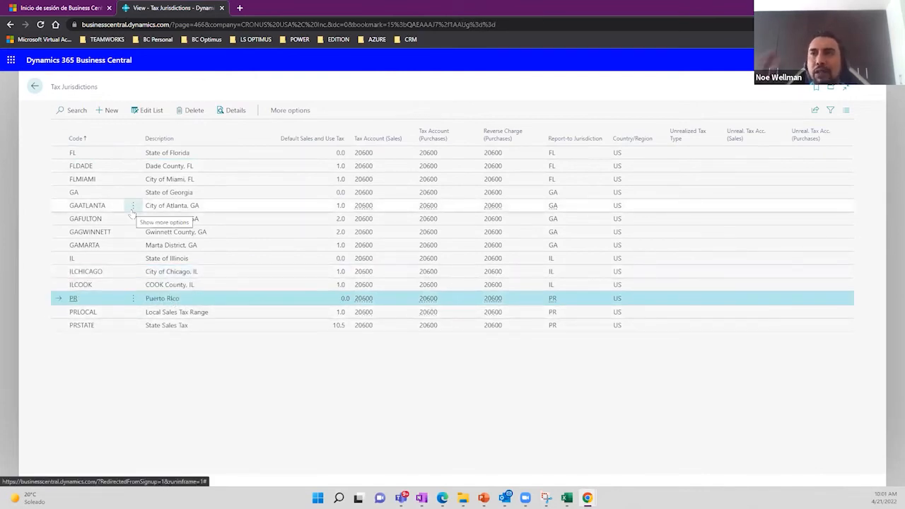
left_click(162, 153)
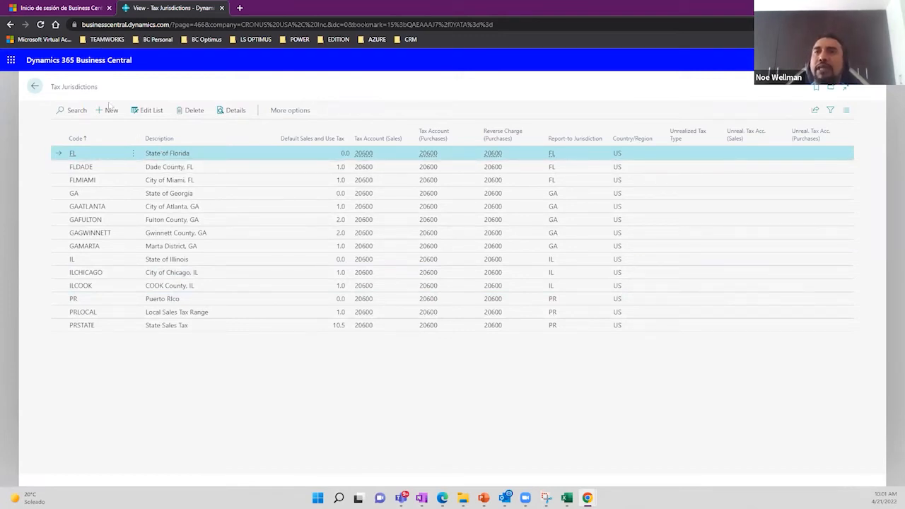
left_click(157, 171)
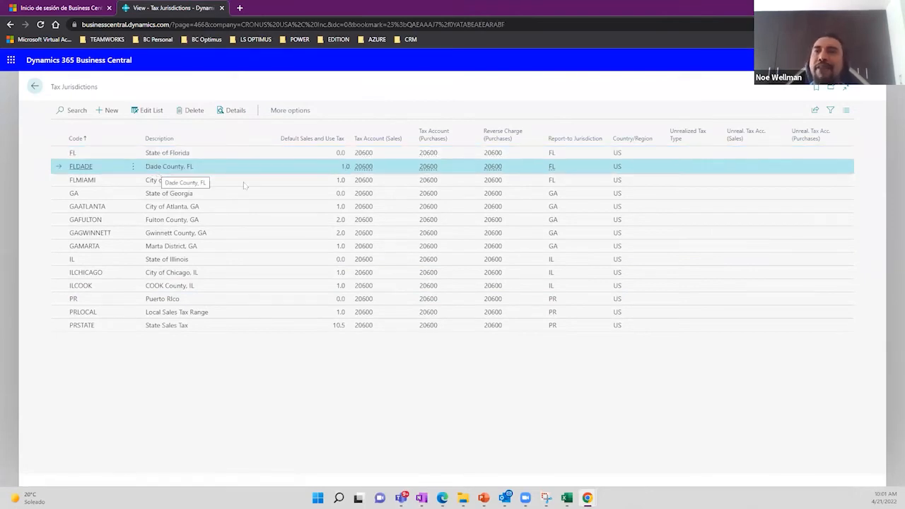
left_click(197, 153)
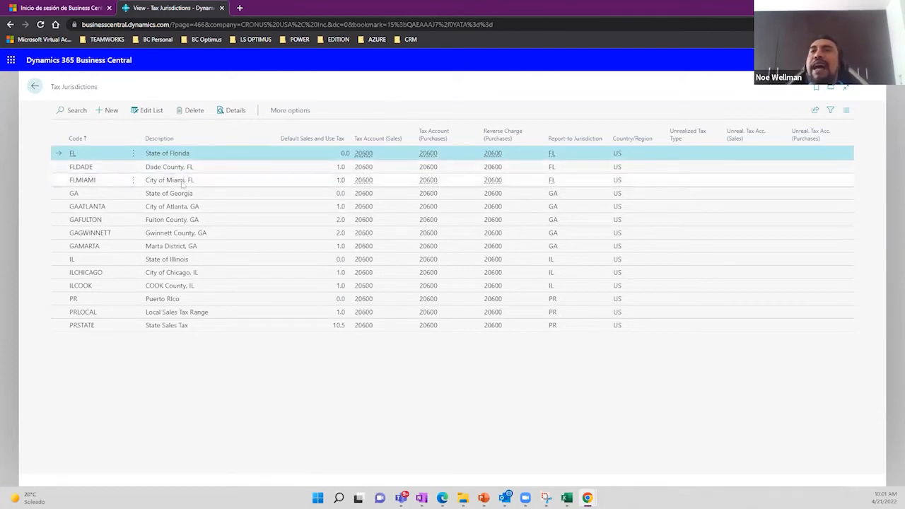
left_click(182, 180)
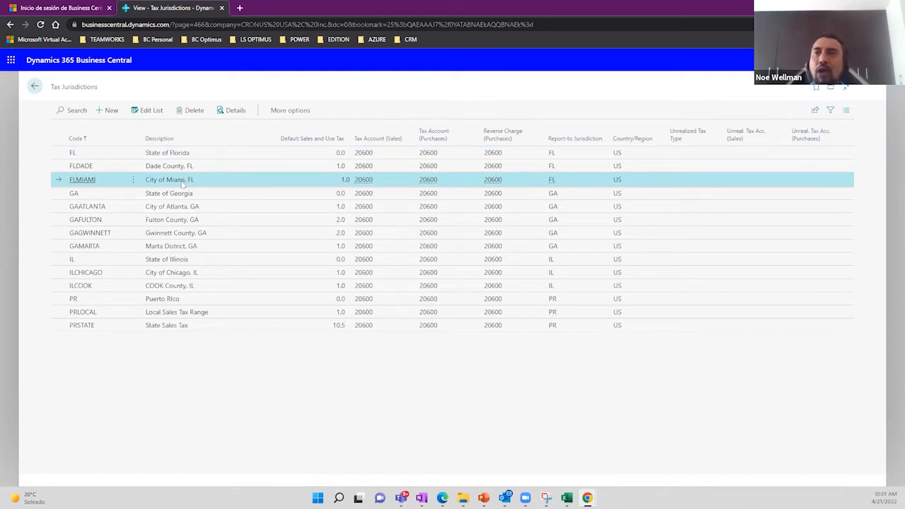
left_click(185, 170)
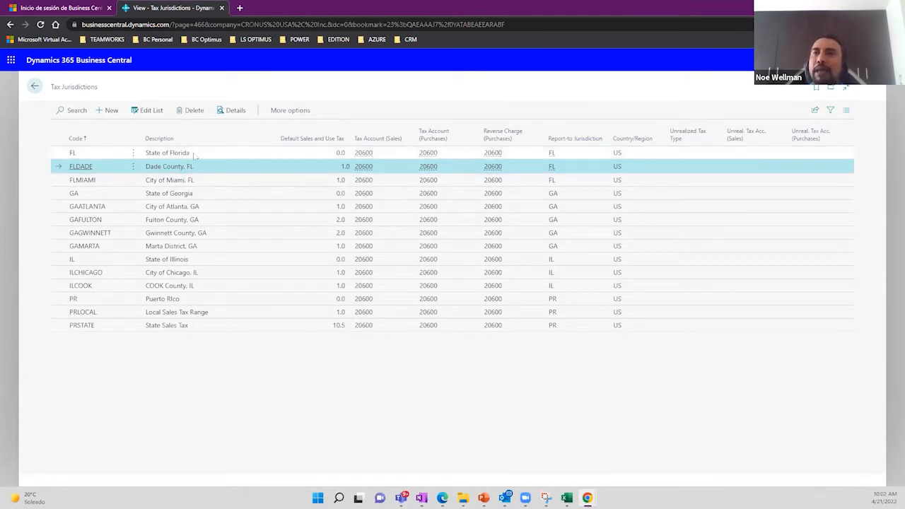
Select the FL, FLDADE and FLMIAMI jurisdictions together to review their default sales and use tax.
left_click(193, 154)
left_click(132, 153)
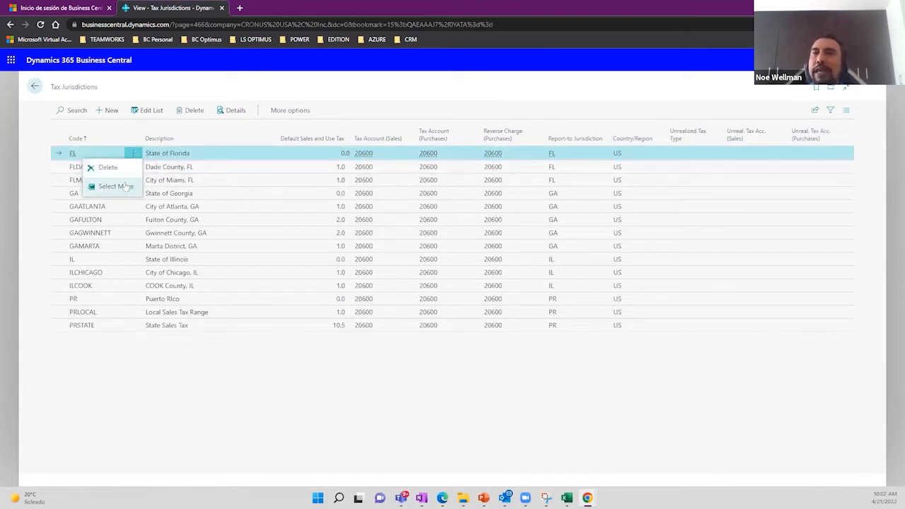
left_click(125, 186)
left_click(77, 166)
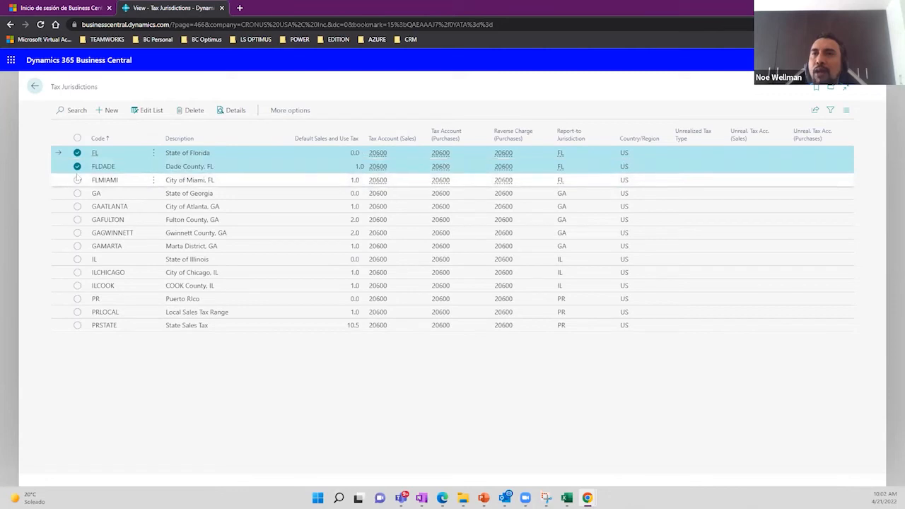
left_click(78, 180)
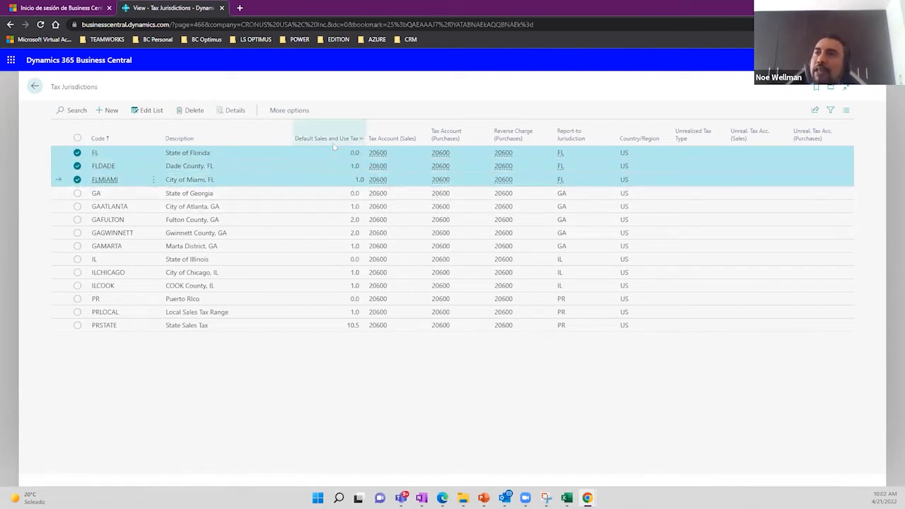
mouse_move(331, 142)
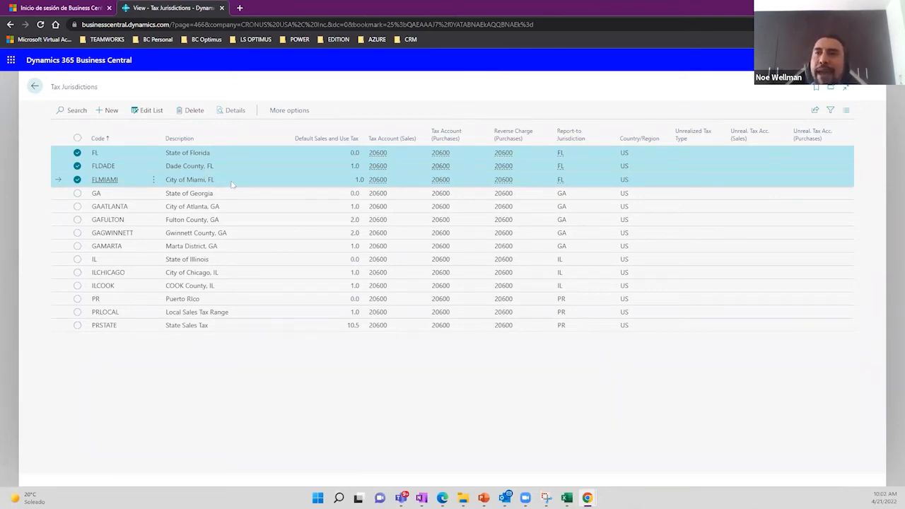
Clear the Florida selection and select GA, GAATLANTA and GAFULTON together, then view the Tax Account (Sales) column description.
left_click(77, 179)
left_click(77, 167)
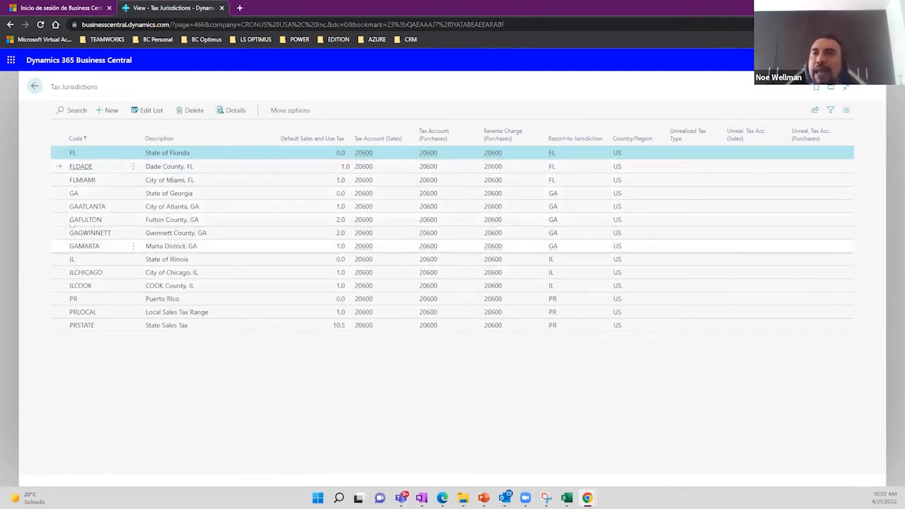
left_click(133, 192)
left_click(115, 226)
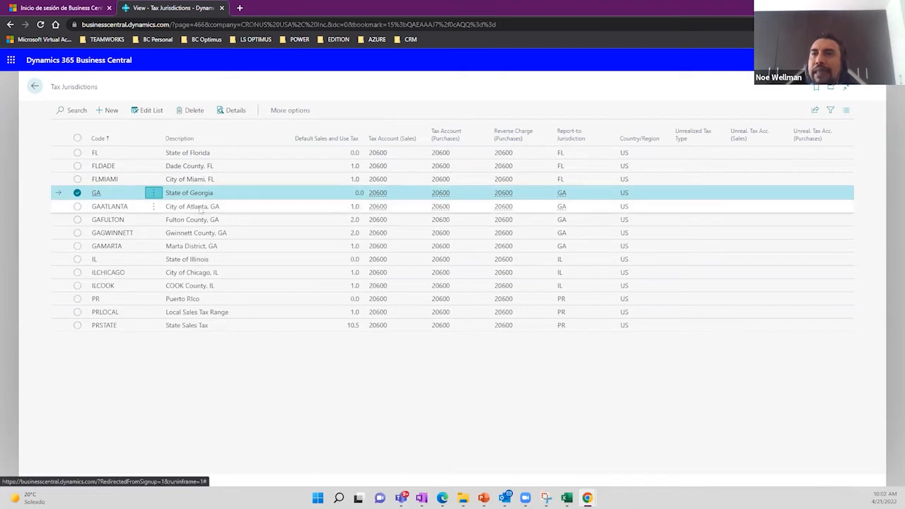
left_click(78, 206)
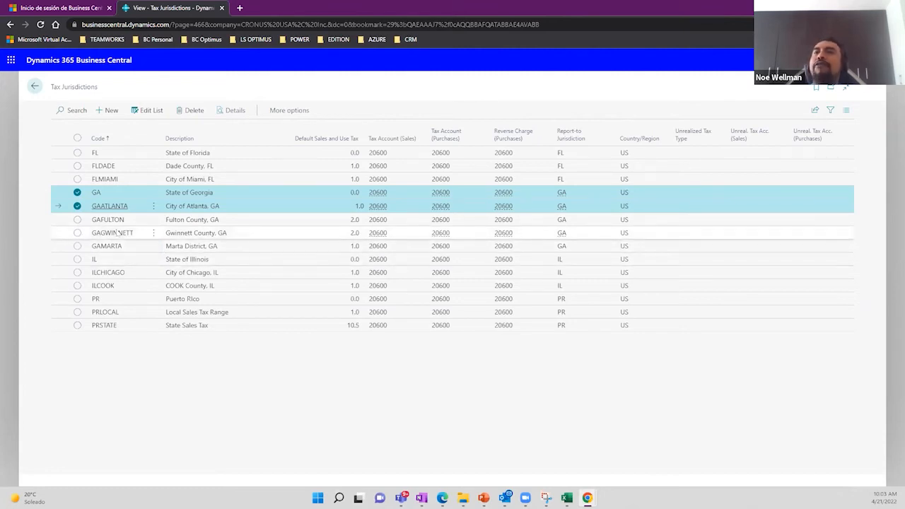
left_click(77, 221)
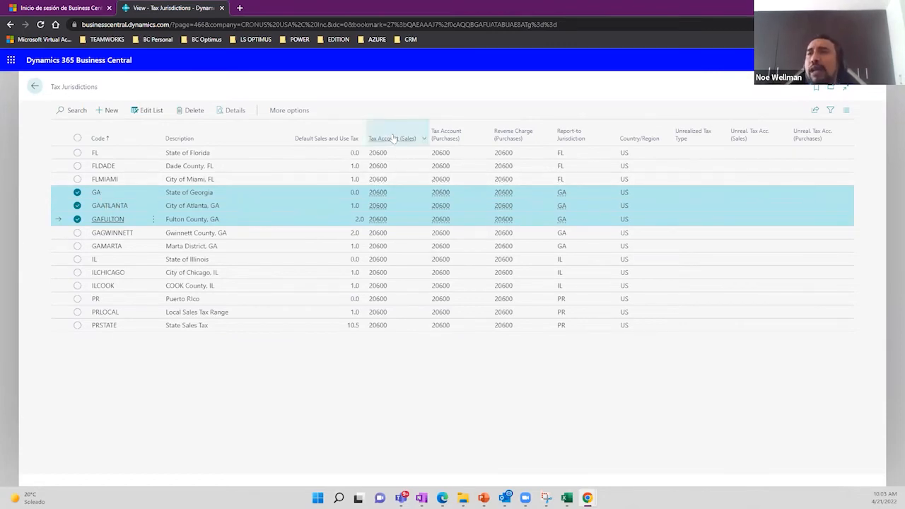
mouse_move(393, 144)
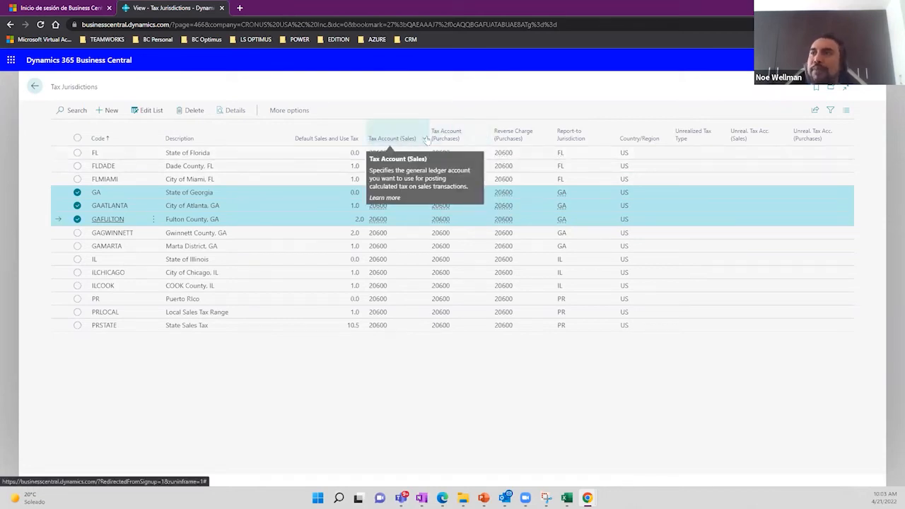
Leave the Tax Jurisdictions list, search for "tax areas" and open the Tax Areas list.
mouse_move(443, 143)
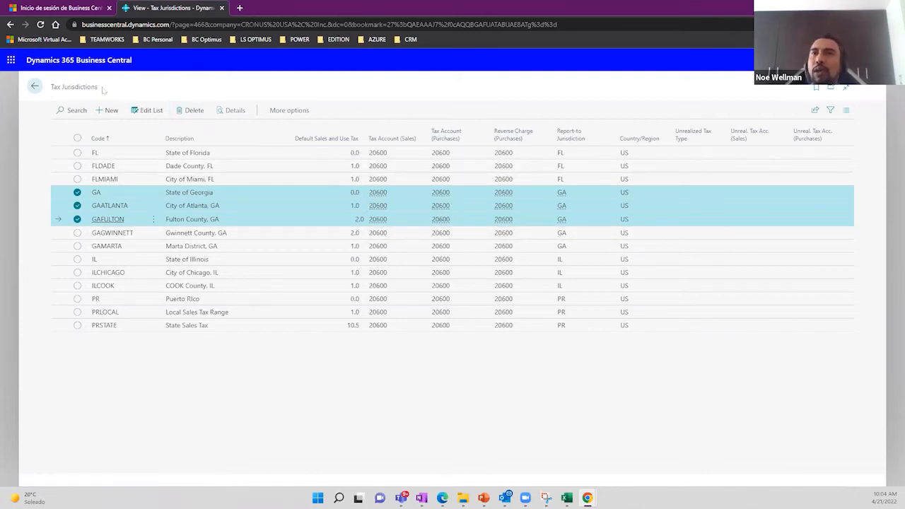
left_click_drag(102, 89, 53, 96)
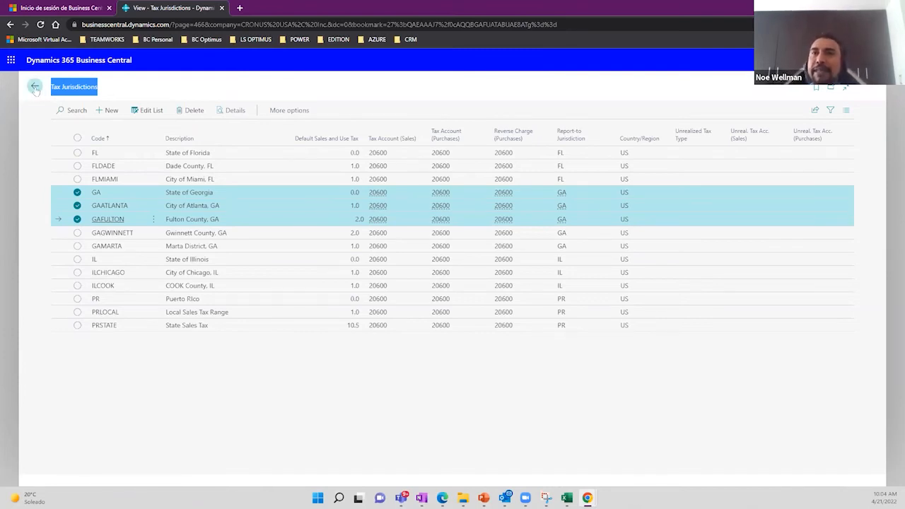
left_click(34, 86)
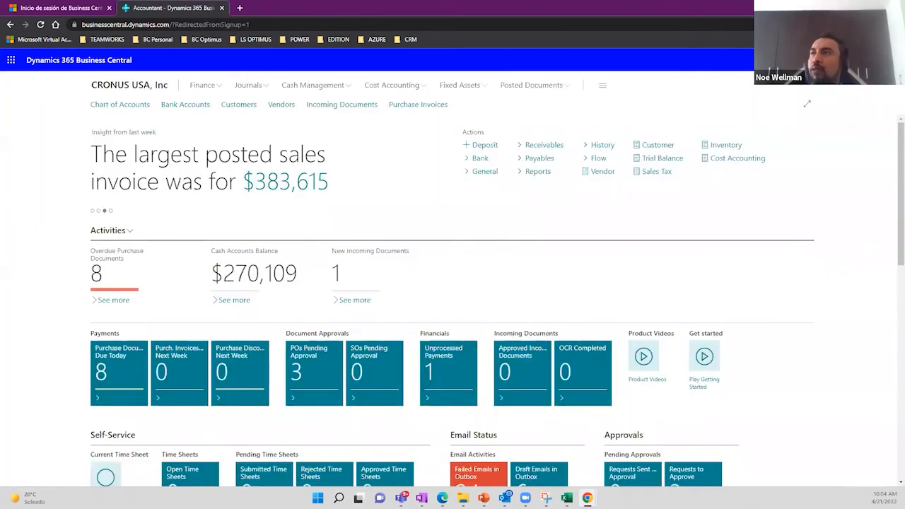
key("alt+q")
type("tax areas")
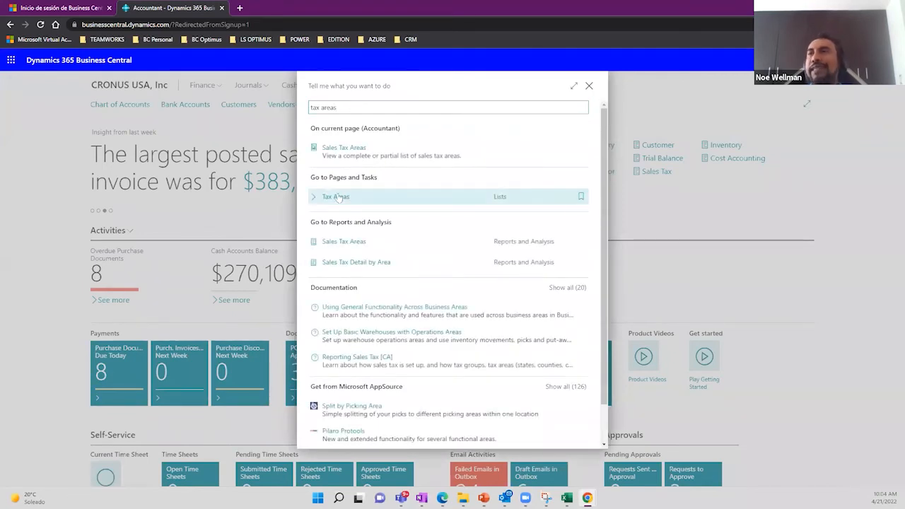
left_click(336, 196)
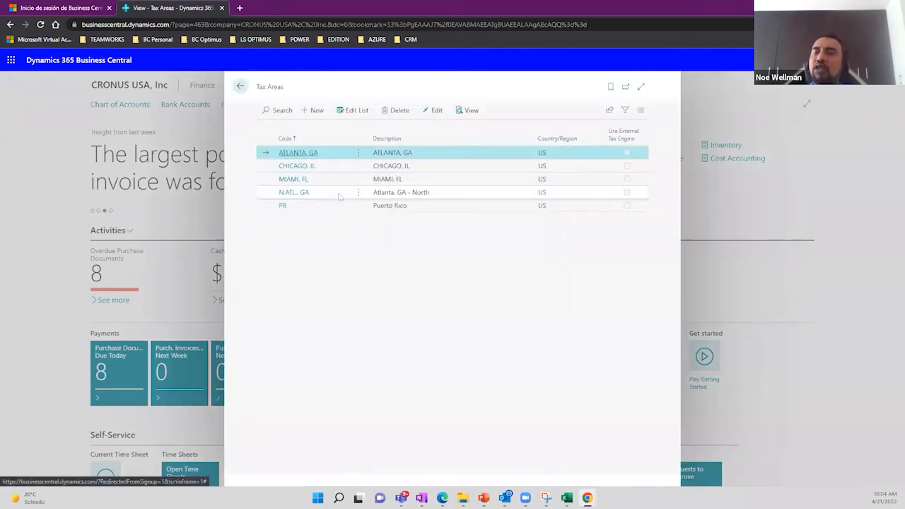
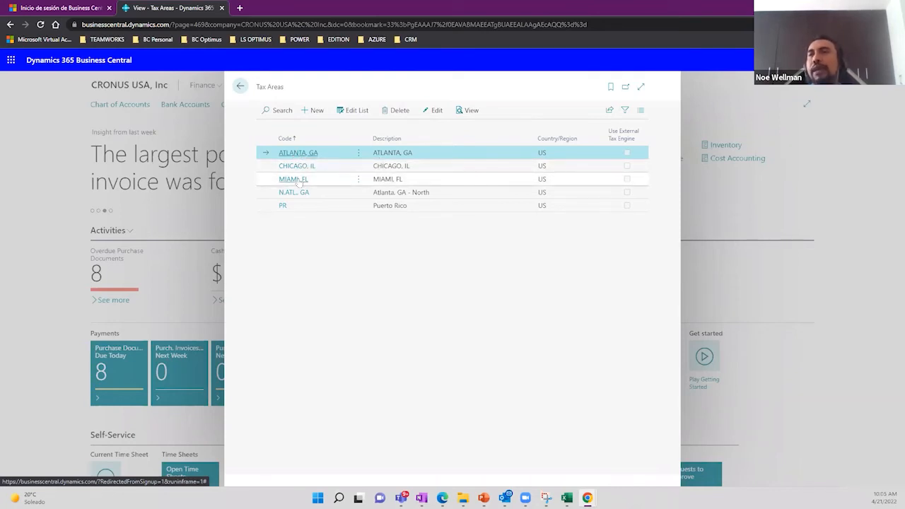
Open the MIAMI, FL tax area and review its code and description.
left_click(299, 180)
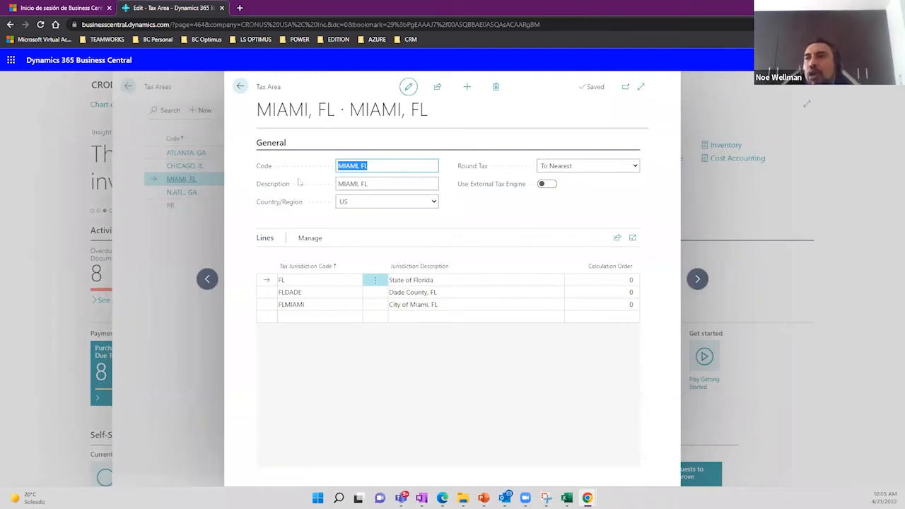
left_click(390, 165)
left_click_drag(390, 165, 322, 173)
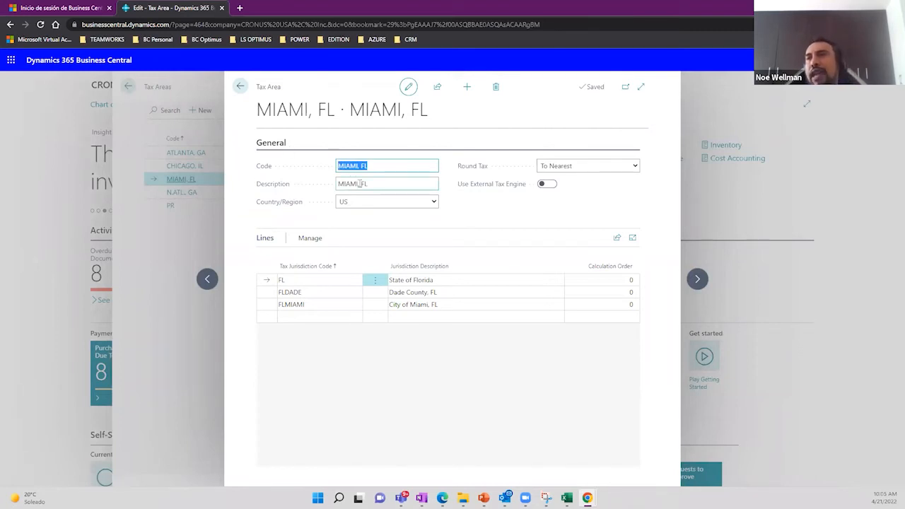
key("Tab")
Search for "companies" and open the Companies list.
key("alt+q")
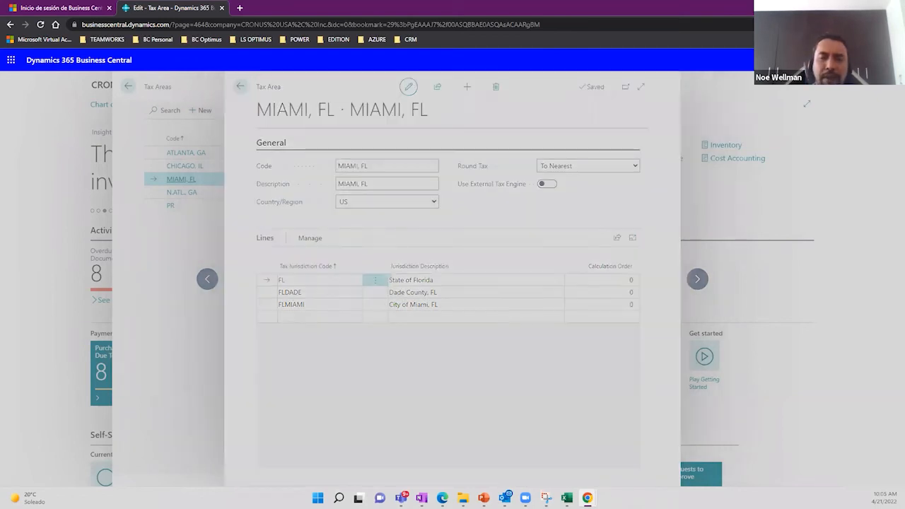
type("companies")
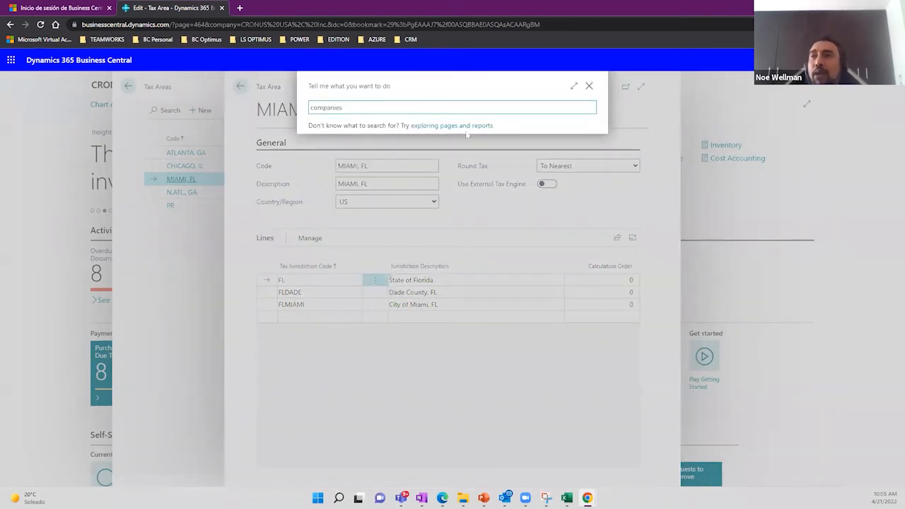
left_click(356, 146)
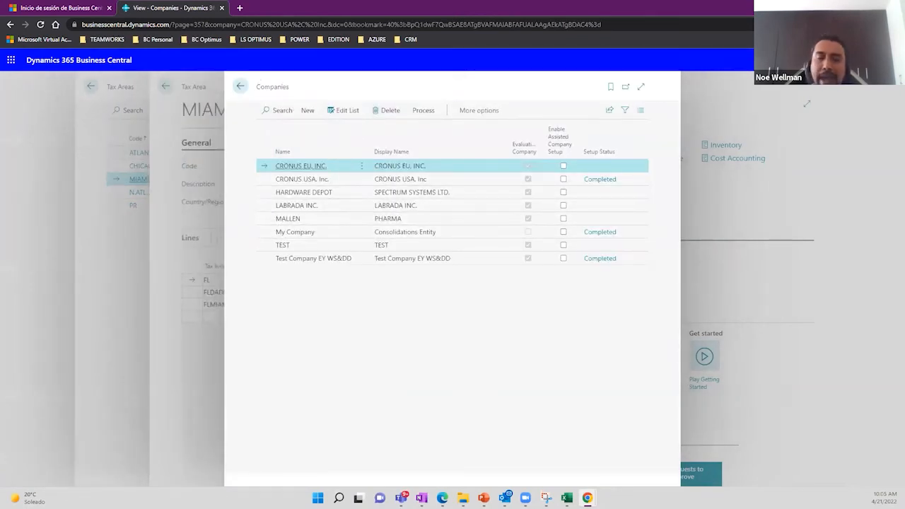
Search for "company inf" and open the Company Information page.
left_click(825, 60)
type("companyinfo")
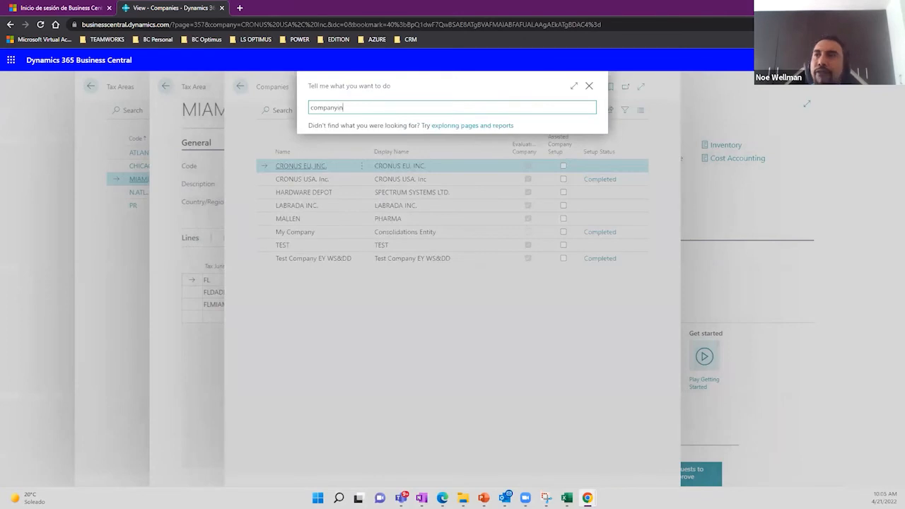
key("BackSpace")
key("BackSpace")
key("BackSpace")
key("BackSpace")
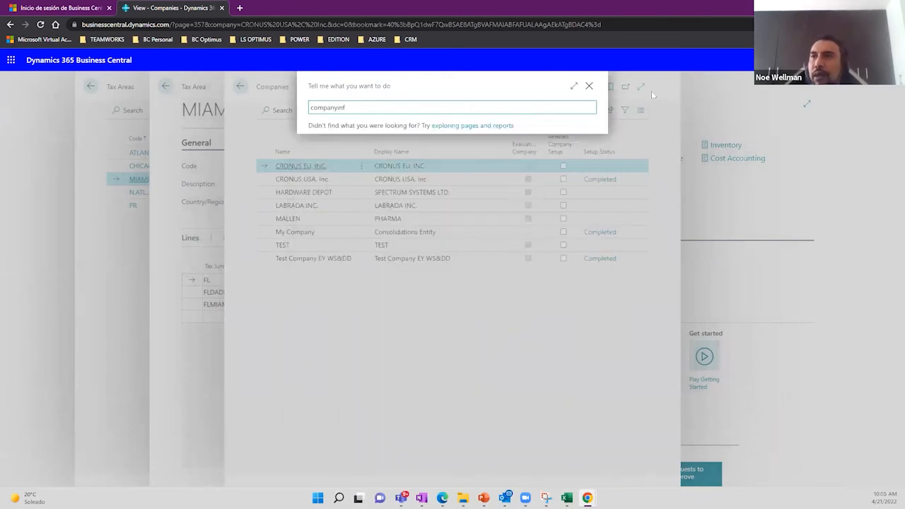
type("inf")
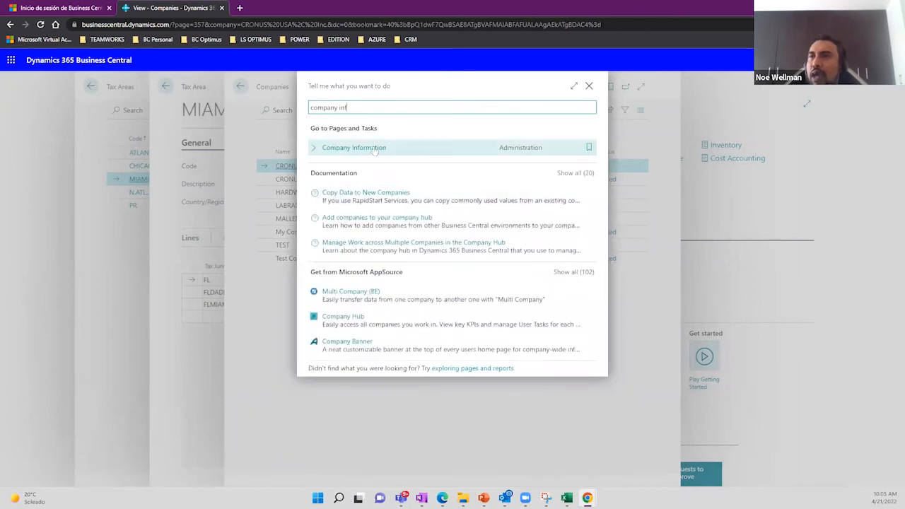
left_click(375, 148)
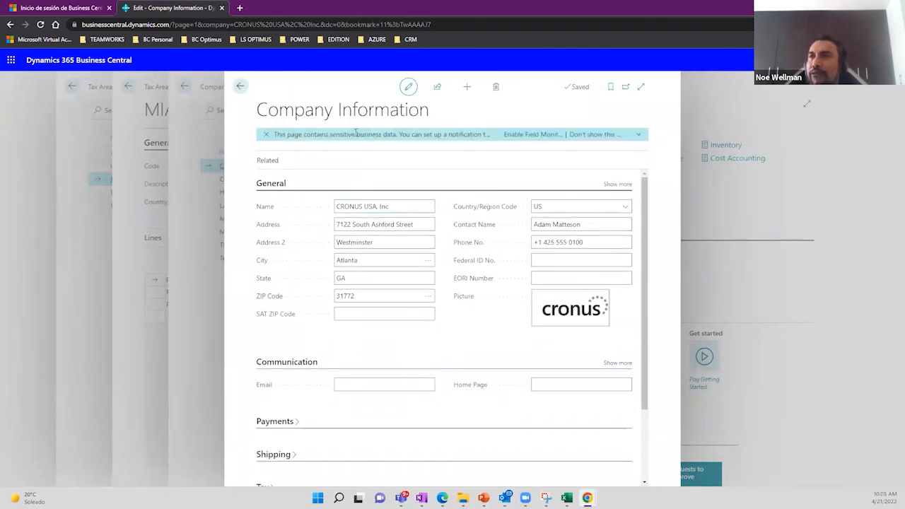
Check the company's city and state, and return to the MIAMI, FL tax area.
left_click(370, 260)
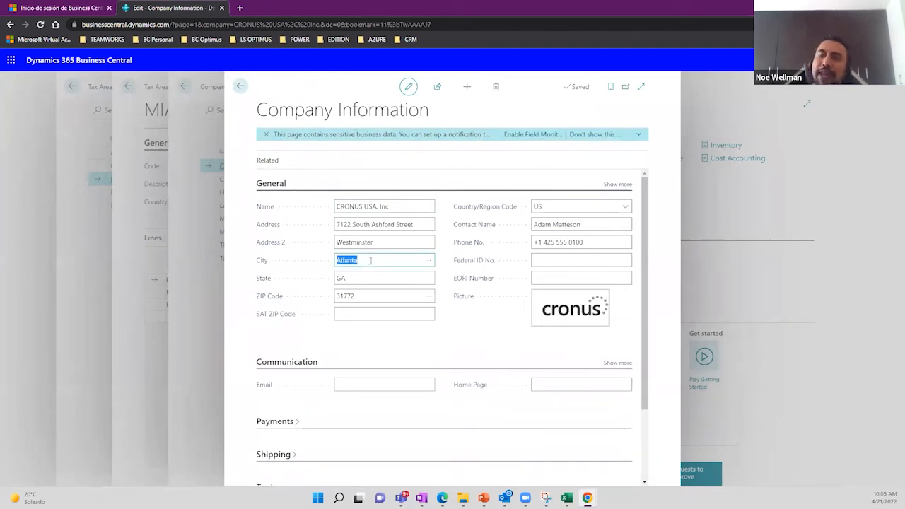
left_click(361, 279)
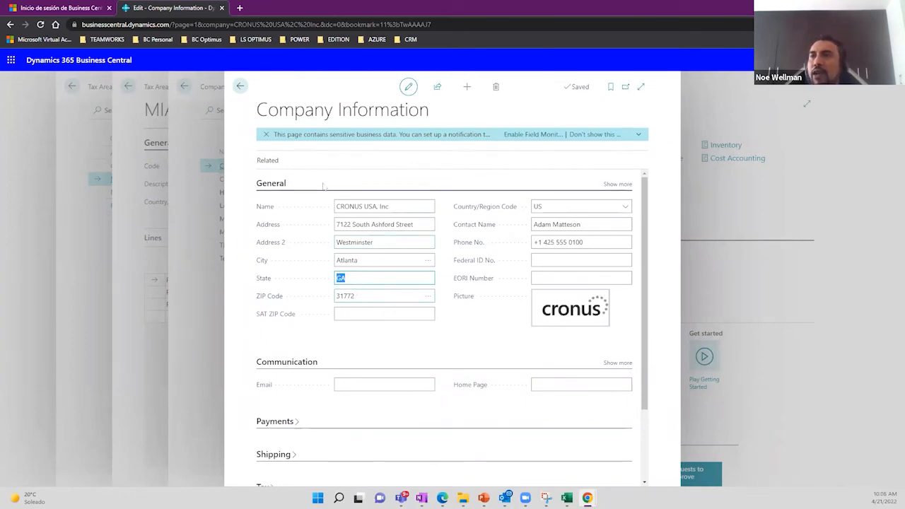
left_click(240, 87)
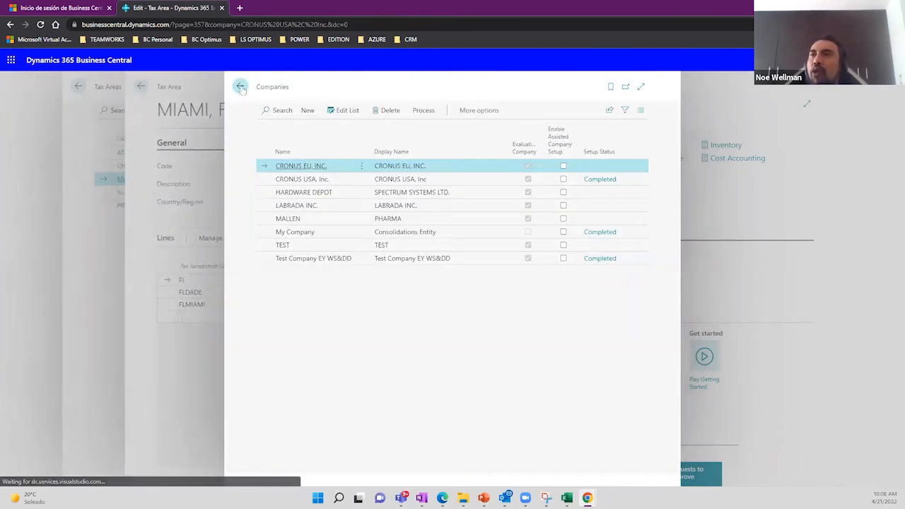
left_click(240, 86)
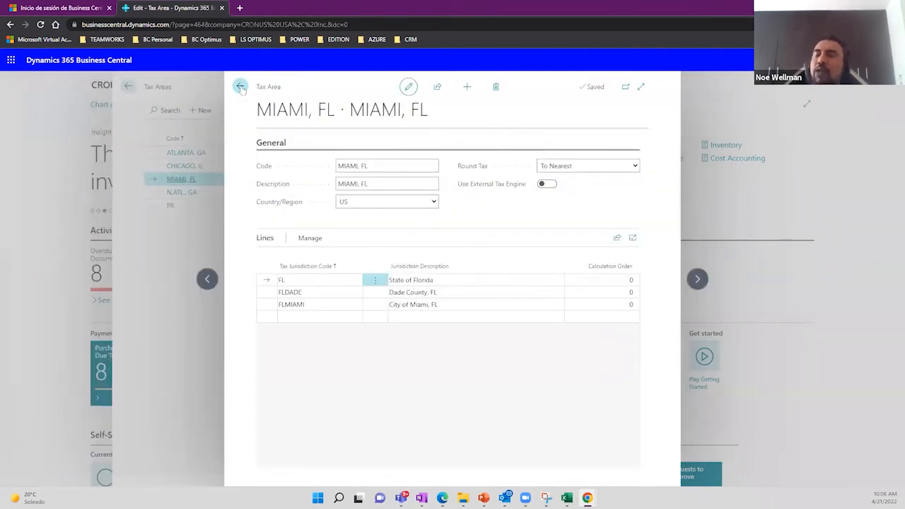
Compare the code and description in the general section of the MIAMI, FL tax area.
left_click(375, 169)
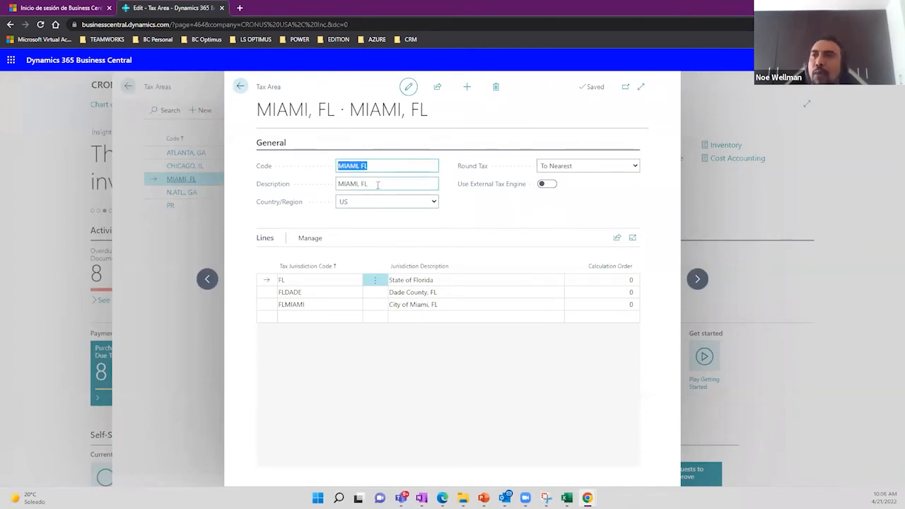
left_click(378, 183)
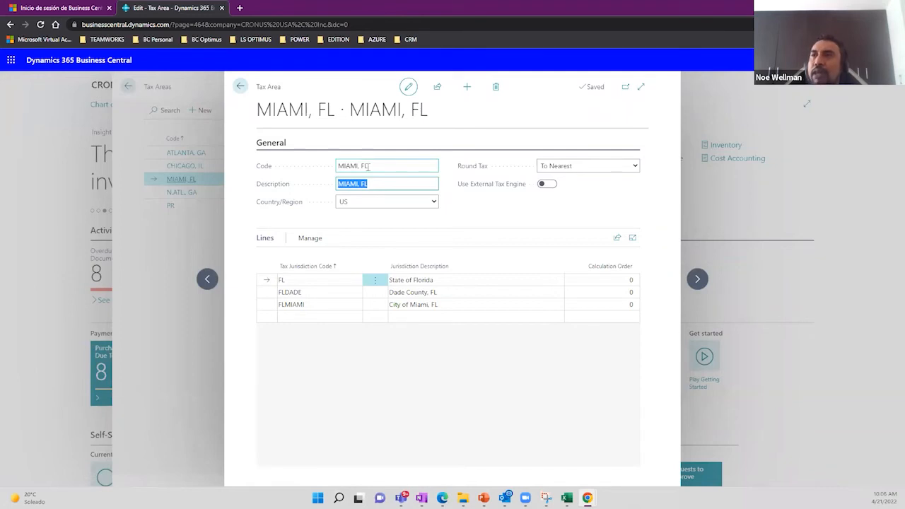
left_click(368, 166)
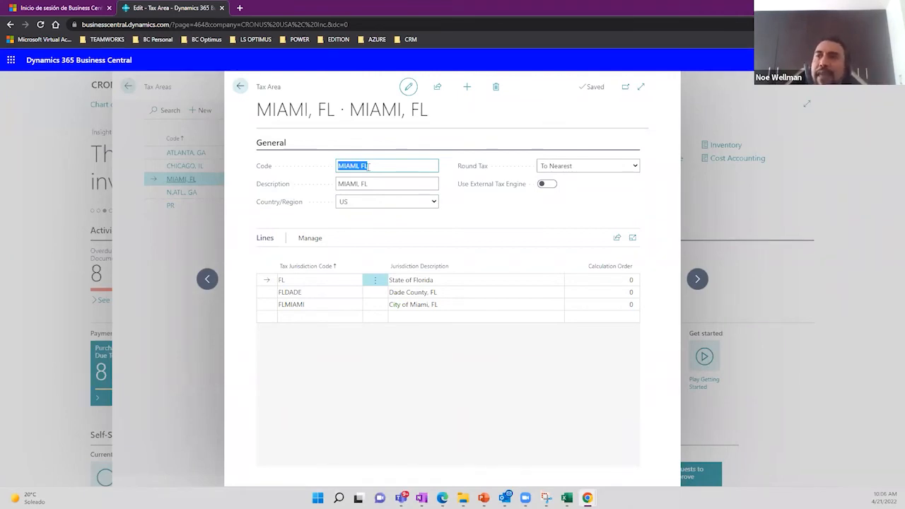
Examine the FL, FLDADE and FLMIAMI jurisdiction lines and their descriptions in the MIAMI, FL tax area.
left_click(319, 281)
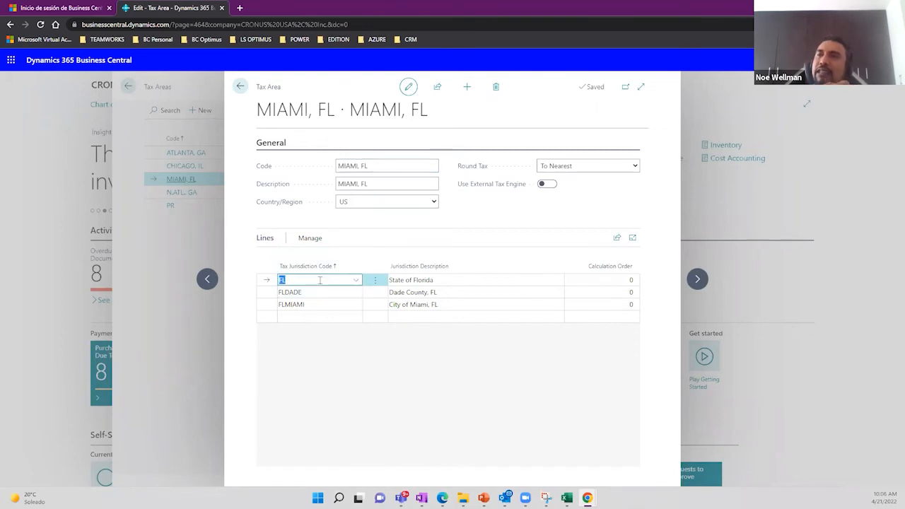
left_click(368, 182)
left_click(294, 280)
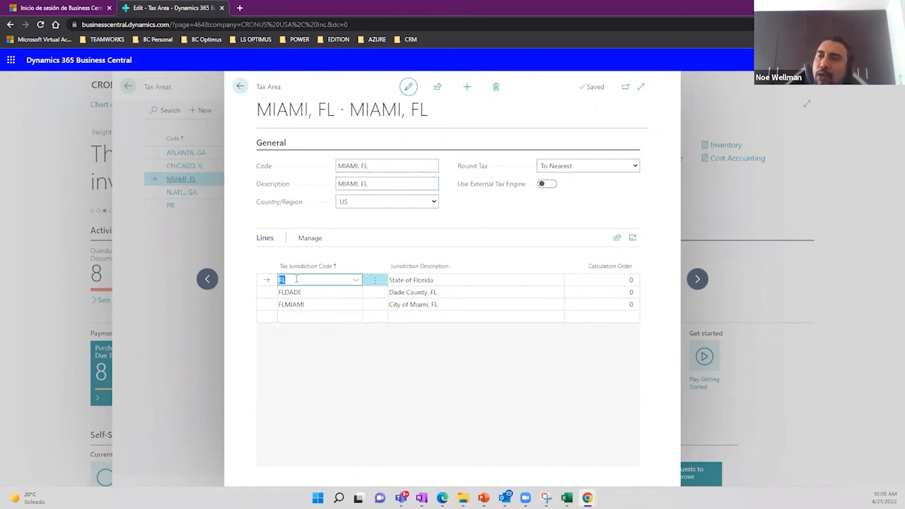
left_click(420, 283)
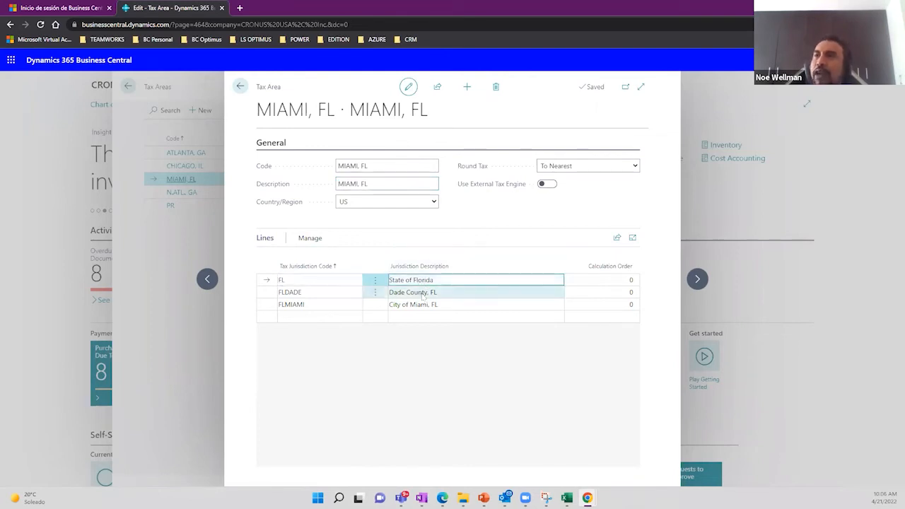
left_click(330, 305)
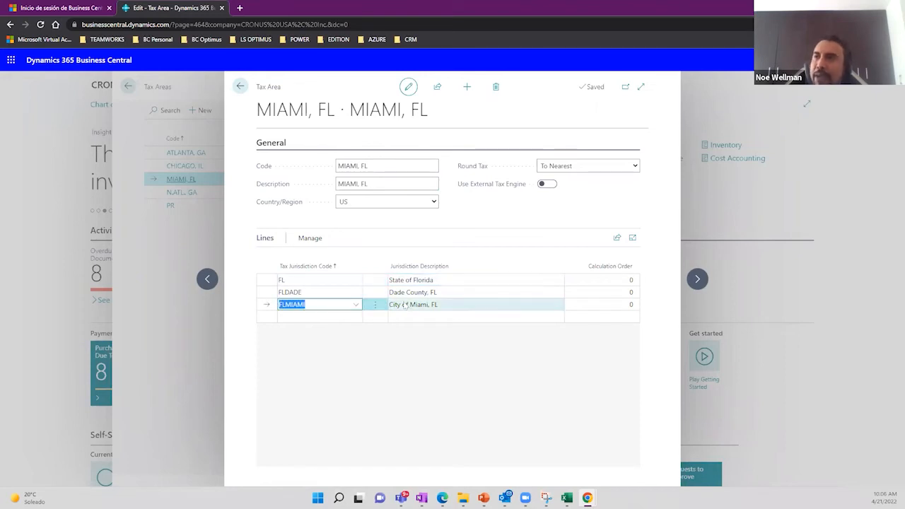
key("Tab")
left_click(332, 292)
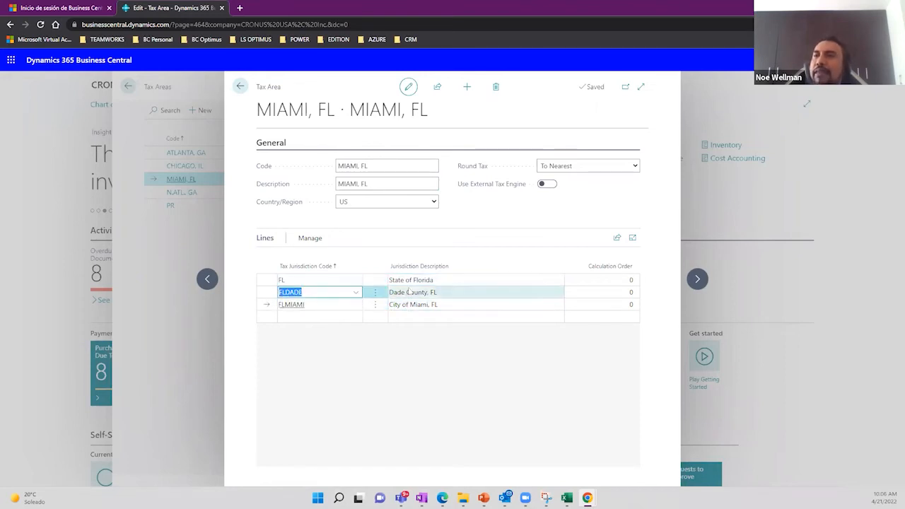
left_click(410, 292)
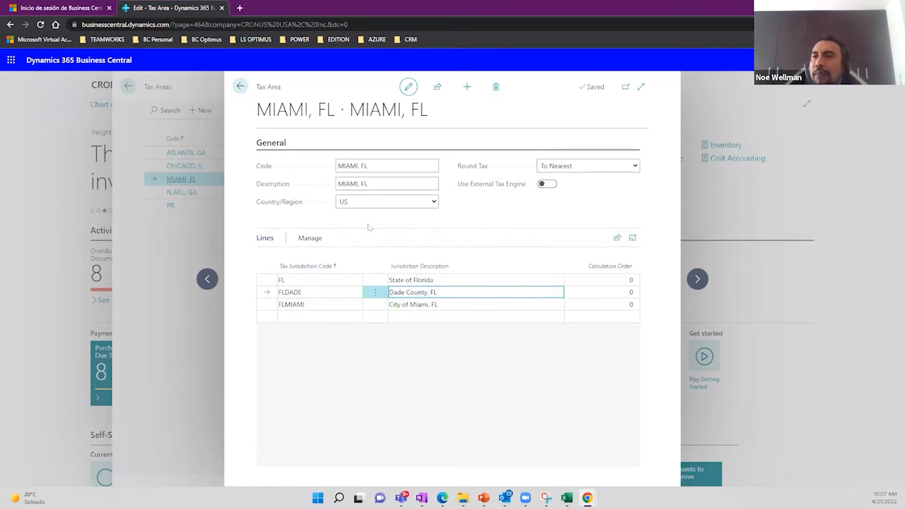
Create a new tax area with the code ATLANTA GA 2 and the description ATLANTA DEMO.
left_click(466, 87)
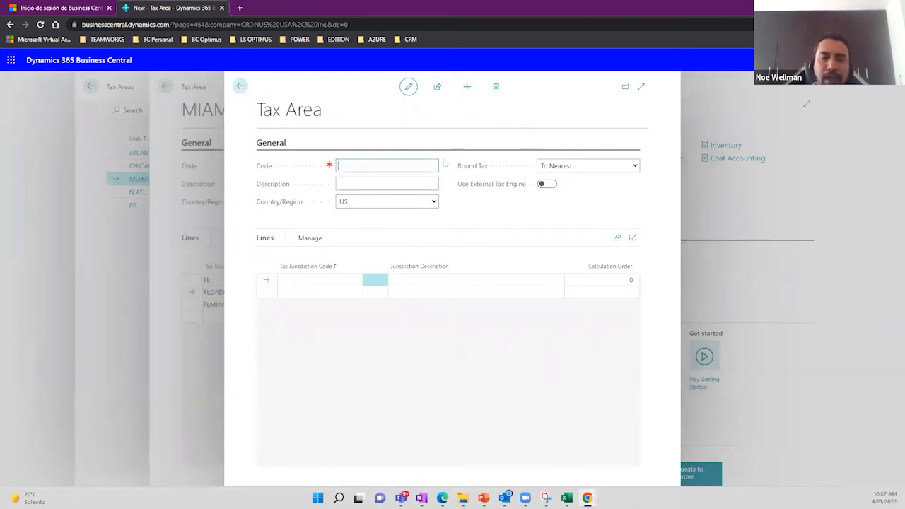
type("ATL")
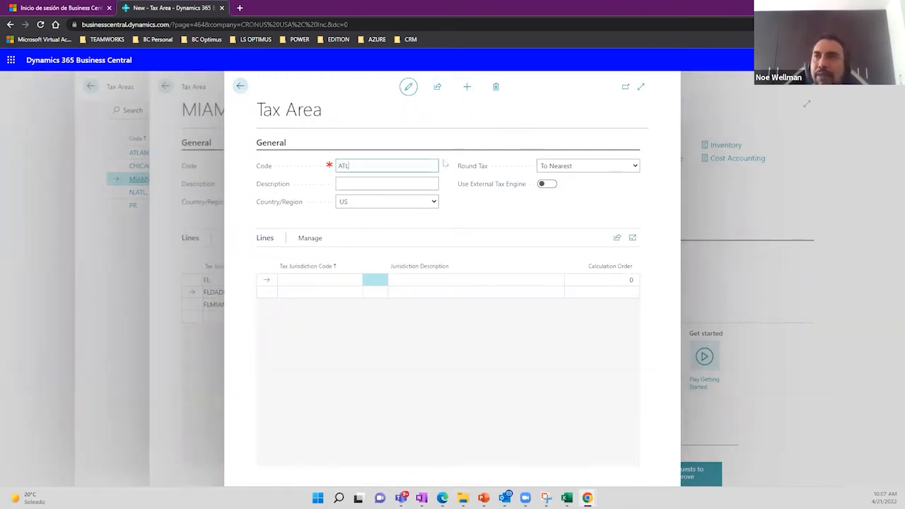
type("ANTA")
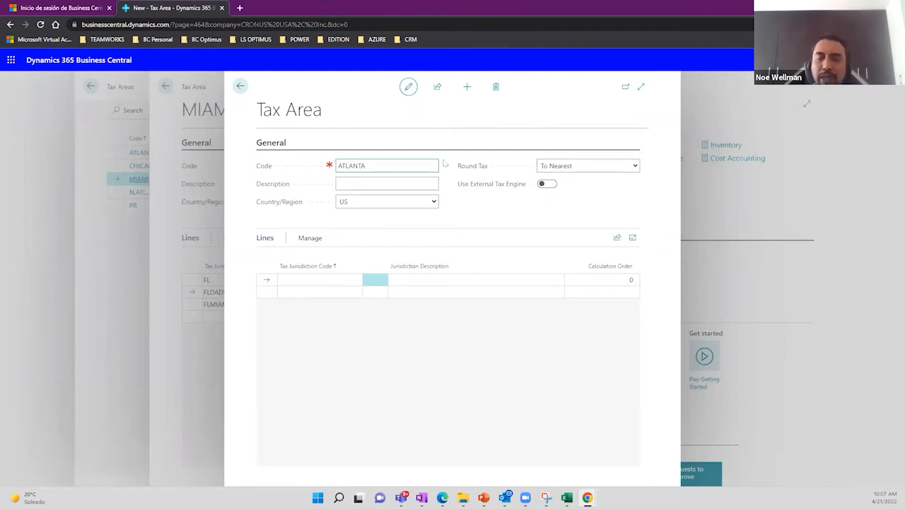
type(" GA")
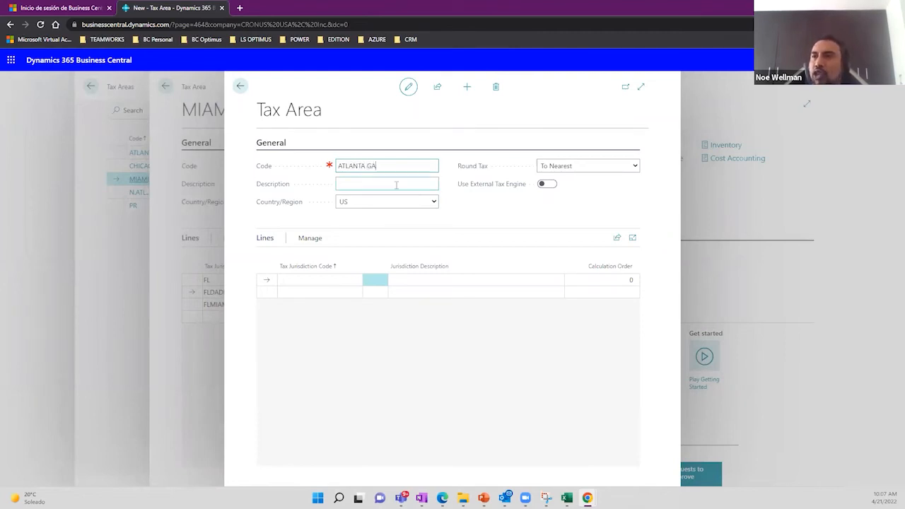
type(" 2")
left_click(396, 184)
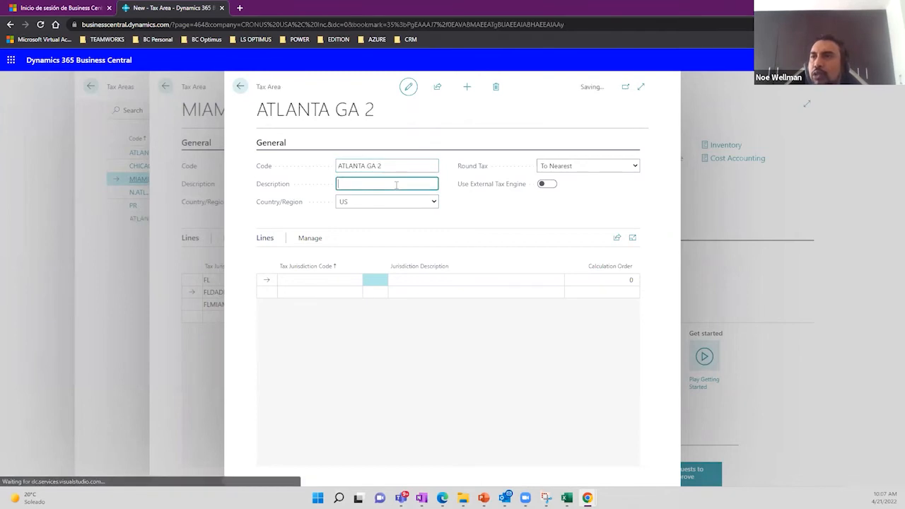
type("ATLANTA DEMO")
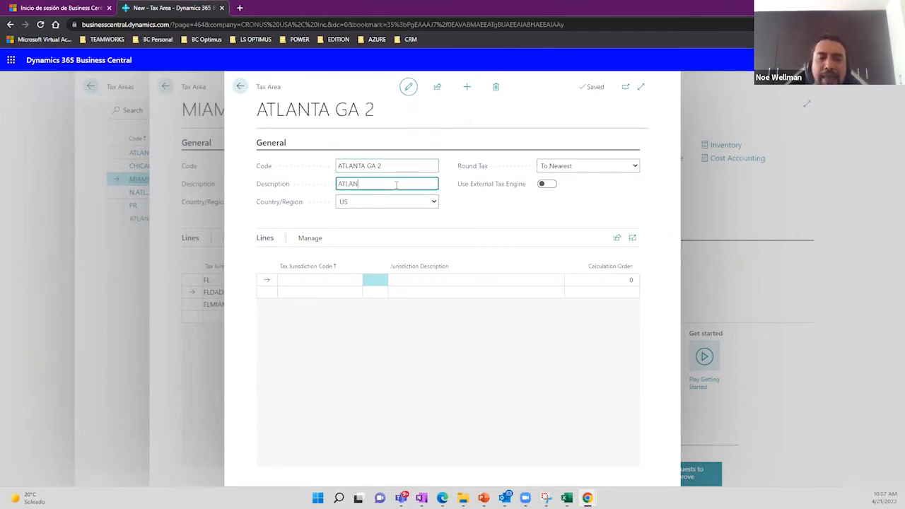
Add the GA tax jurisdiction as the first line of the ATLANTA GA 2 tax area.
left_click(332, 280)
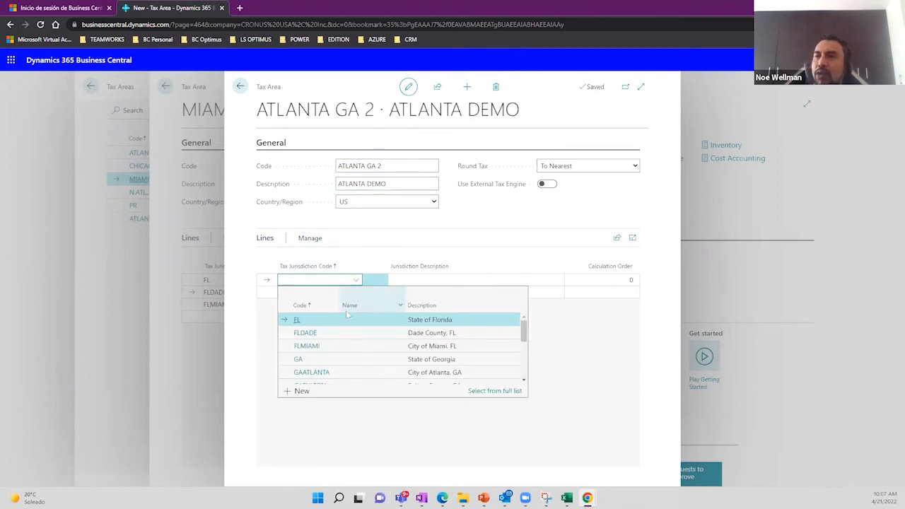
scroll(347, 374, "down", 2)
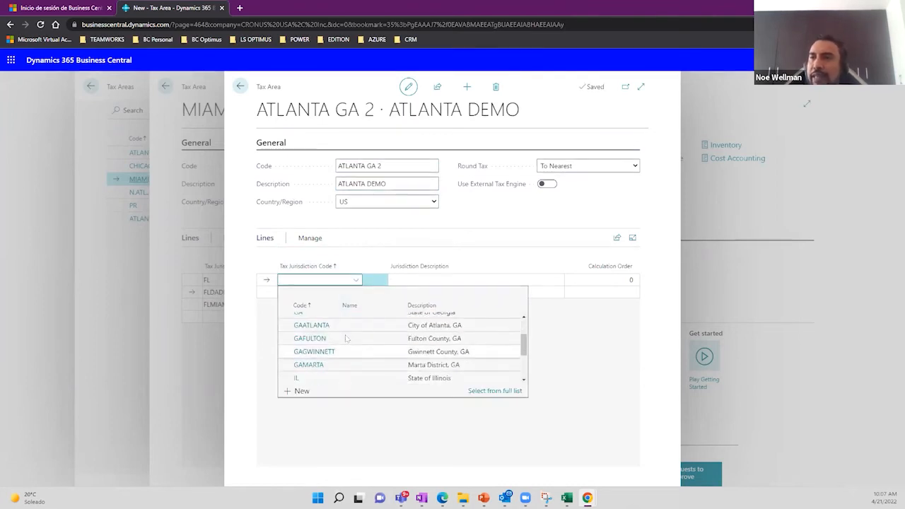
scroll(349, 371, "up", 2)
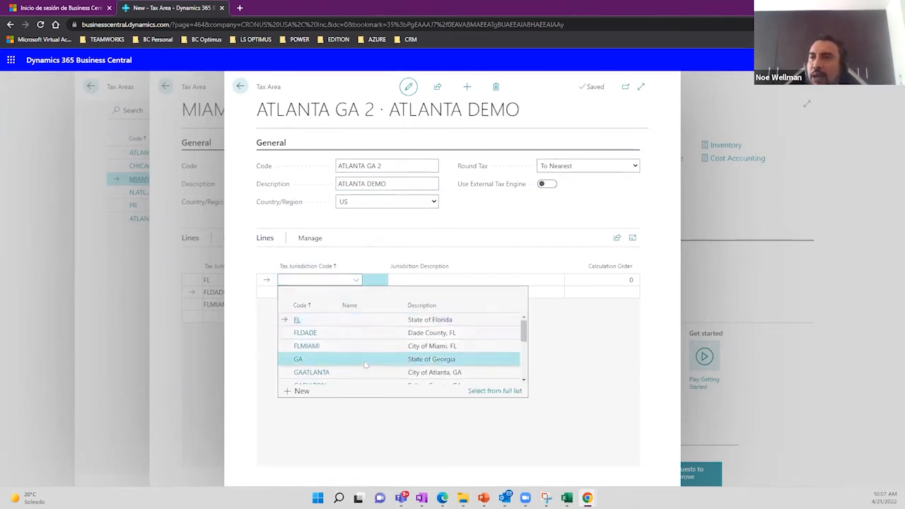
left_click(366, 360)
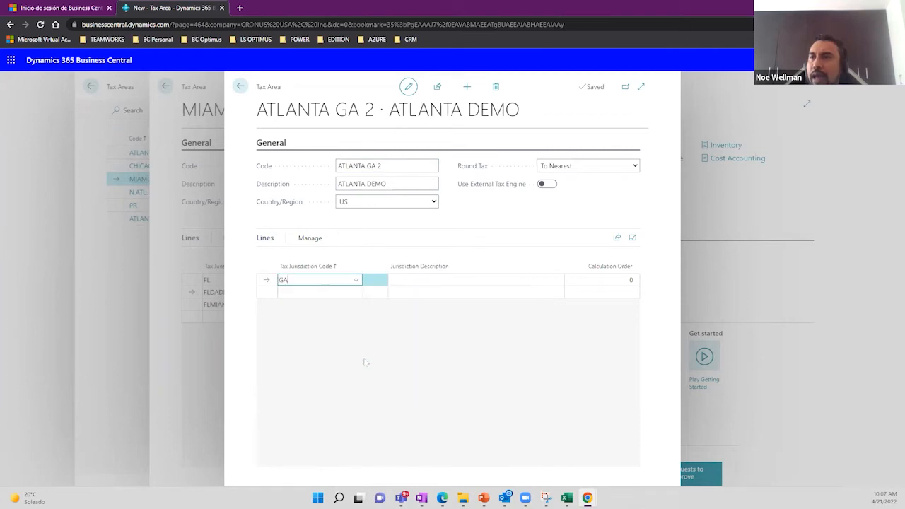
Add the GAATLANTA tax jurisdiction as the second line of the tax area.
left_click(318, 293)
left_click(356, 292)
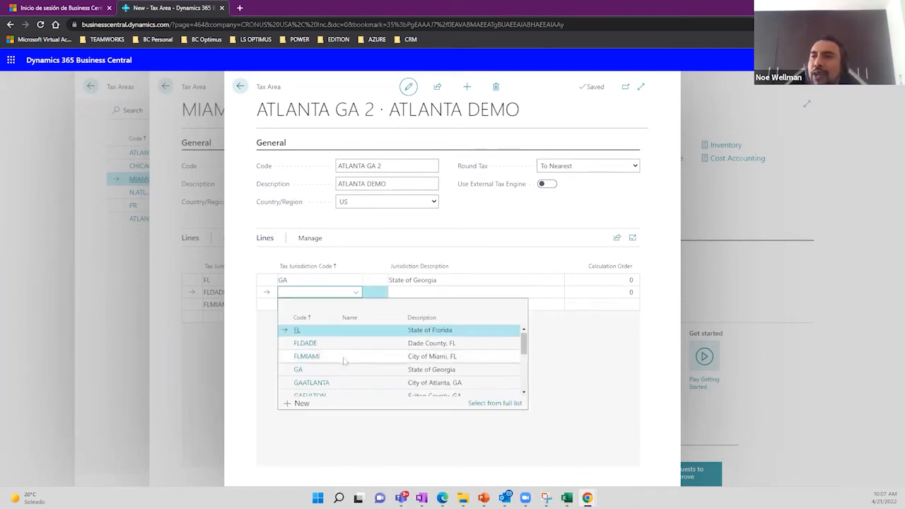
scroll(356, 354, "down", 2)
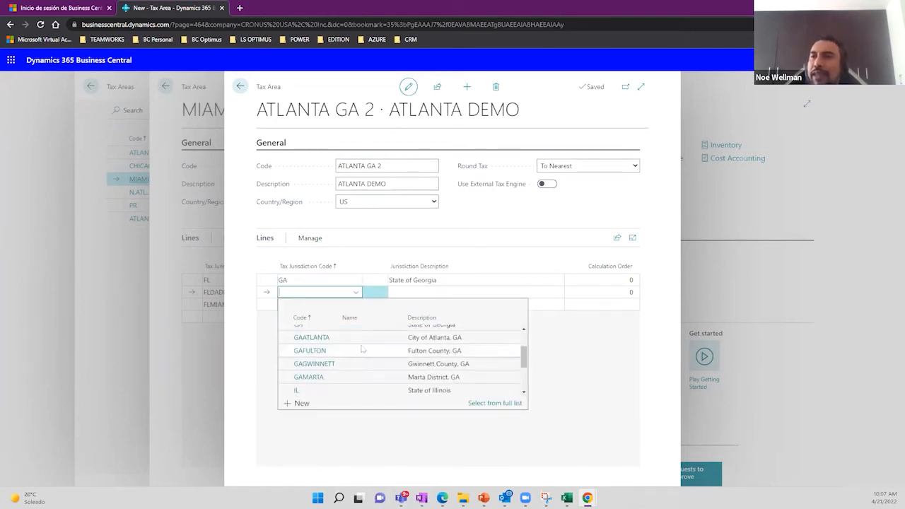
left_click(456, 341)
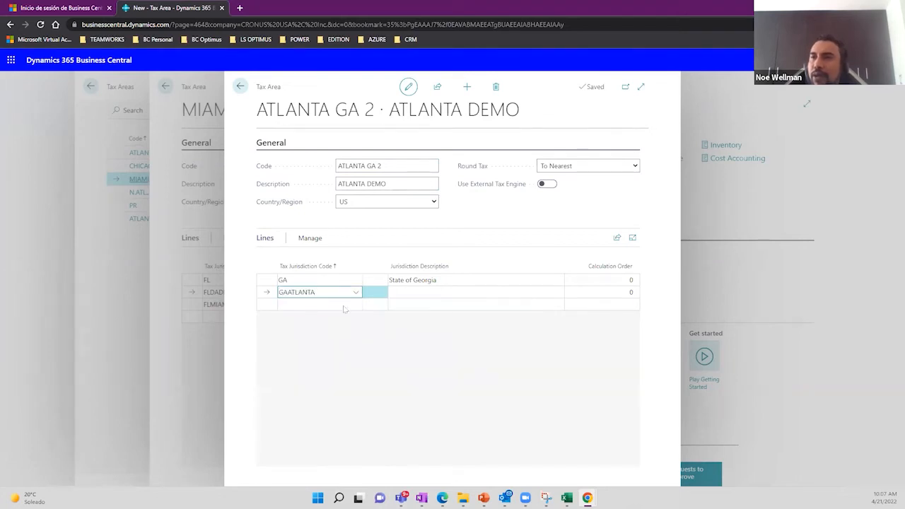
Add the GAFULTON tax jurisdiction as the third line of the tax area.
left_click(343, 304)
left_click(356, 304)
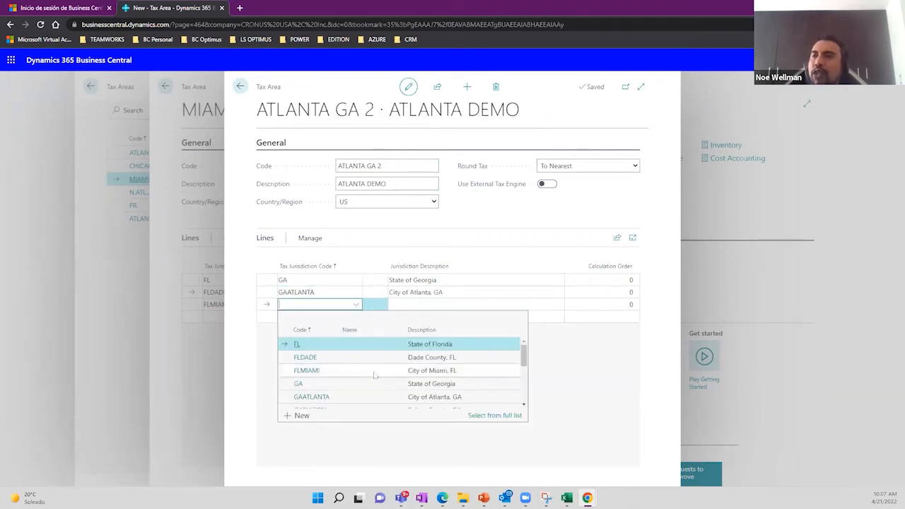
scroll(372, 376, "down", 2)
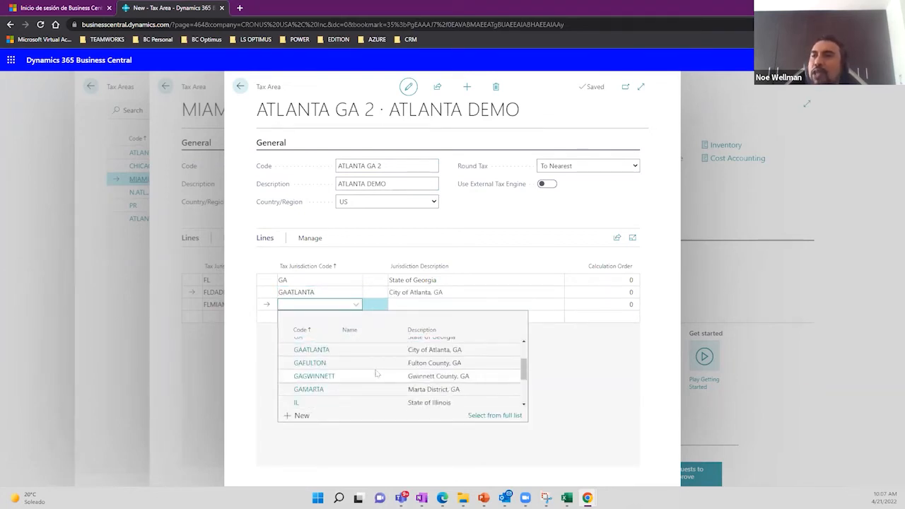
left_click(428, 364)
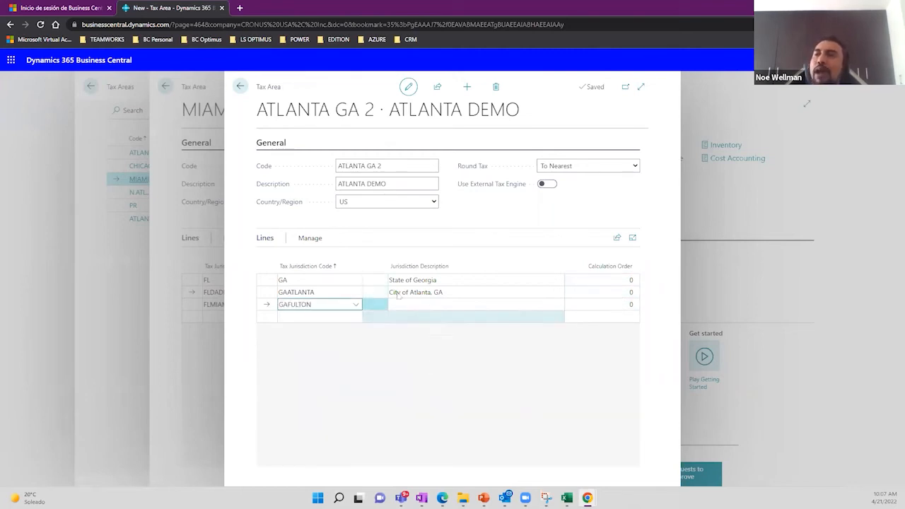
left_click(410, 344)
key("Tab")
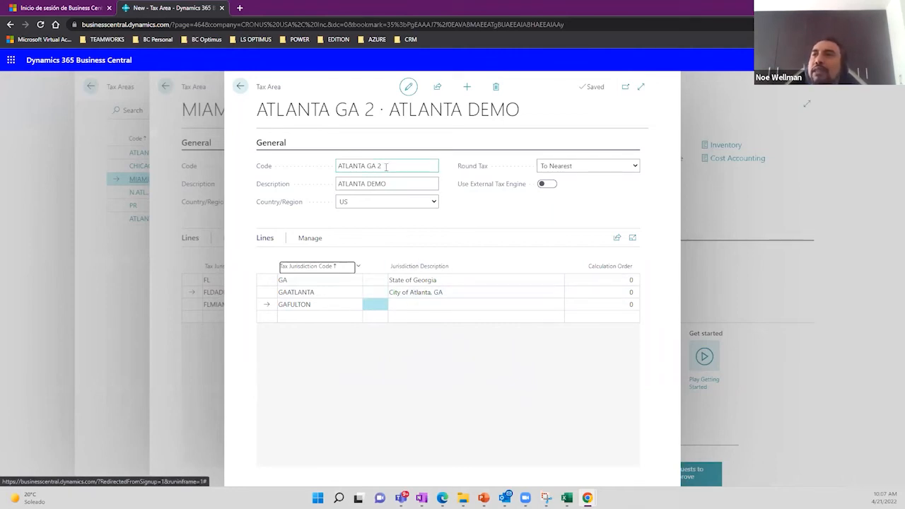
Review the jurisdiction descriptions of the GAATLANTA and GAFULTON lines in the new tax area.
left_click_drag(257, 86, 282, 88)
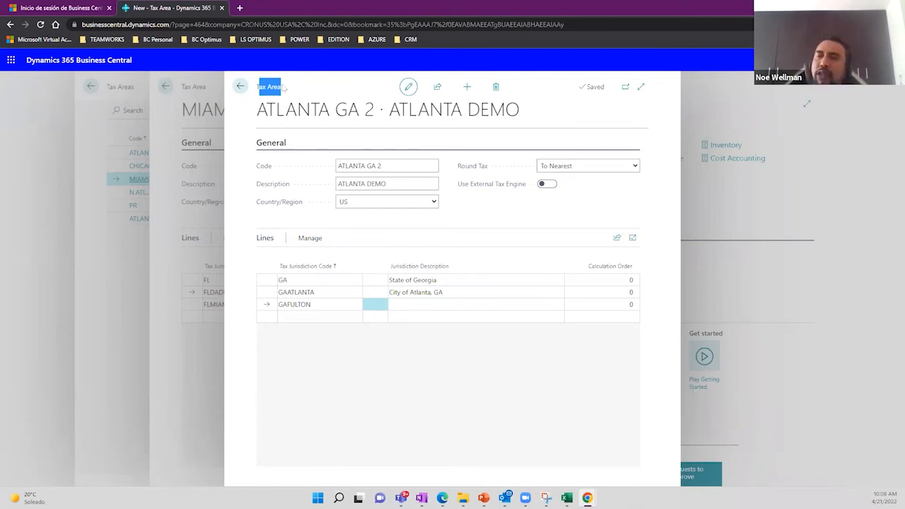
left_click(436, 305)
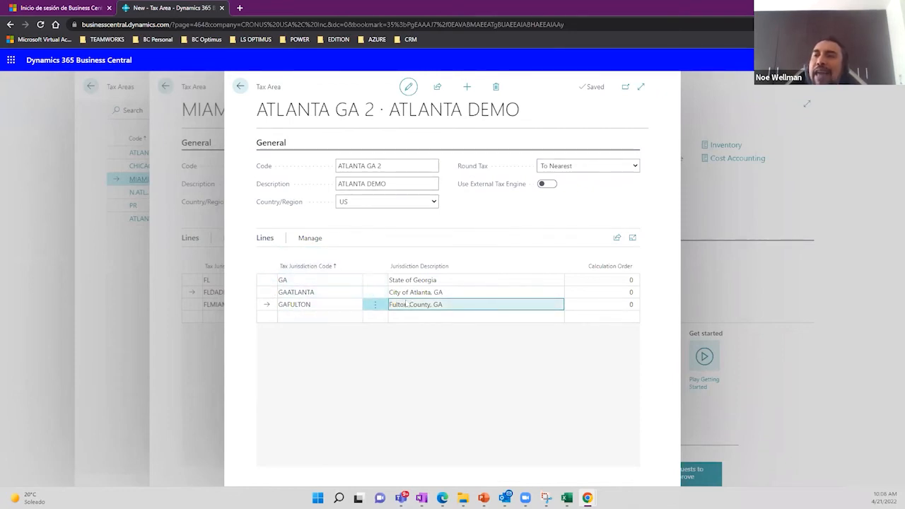
left_click(428, 293)
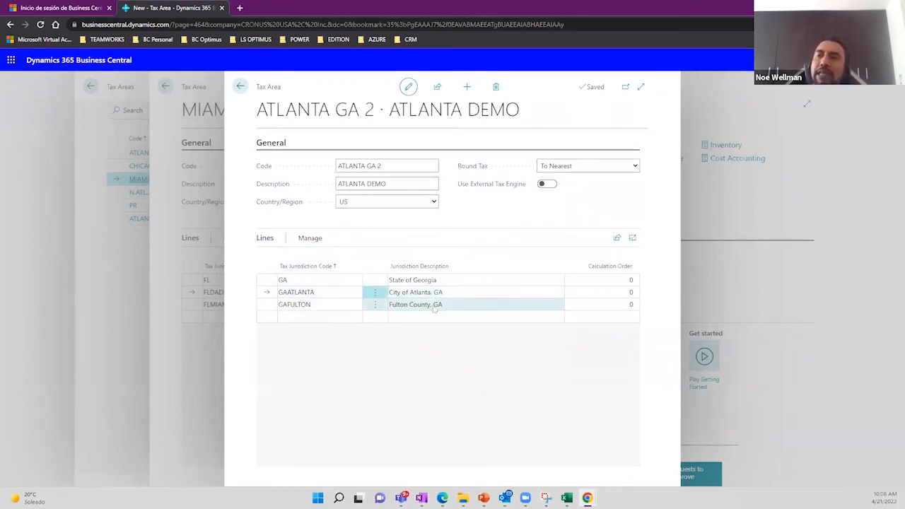
left_click(433, 305)
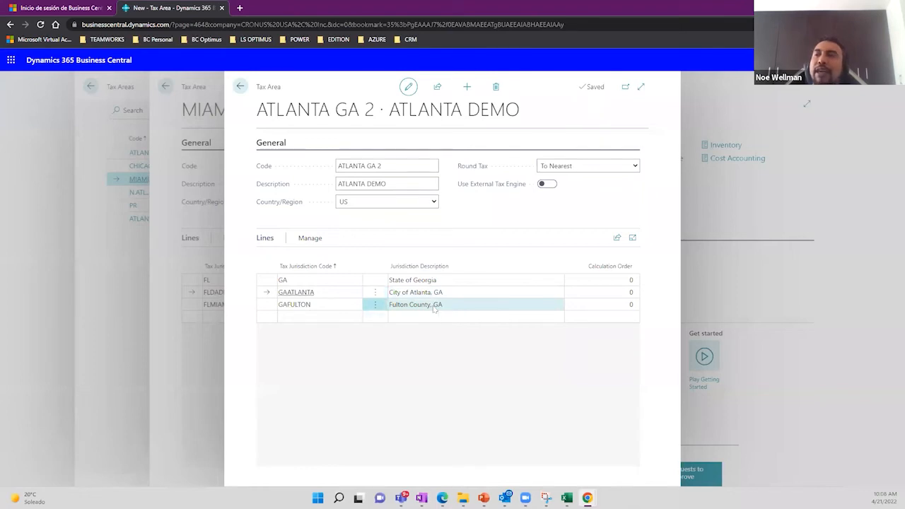
Set the calculation order to 1 for GA, 2 for GAATLANTA and 3 for GAFULTON.
left_click(601, 280)
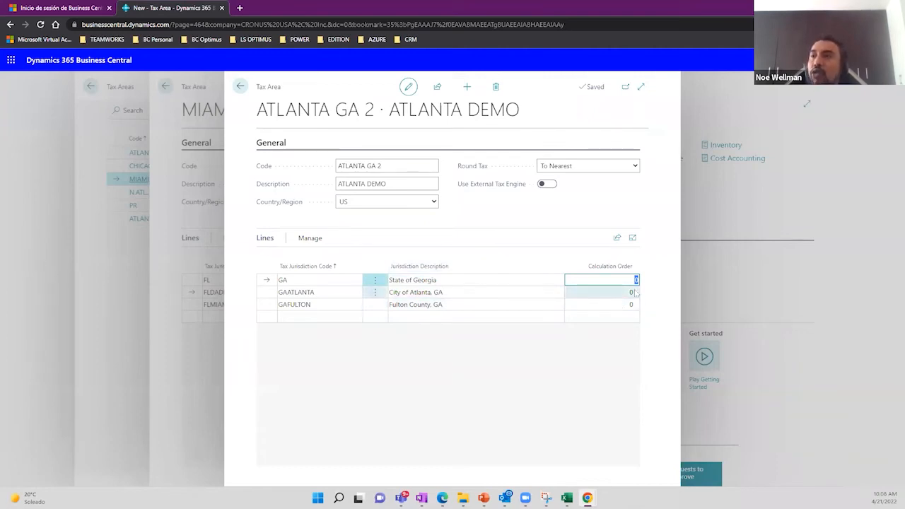
type("1")
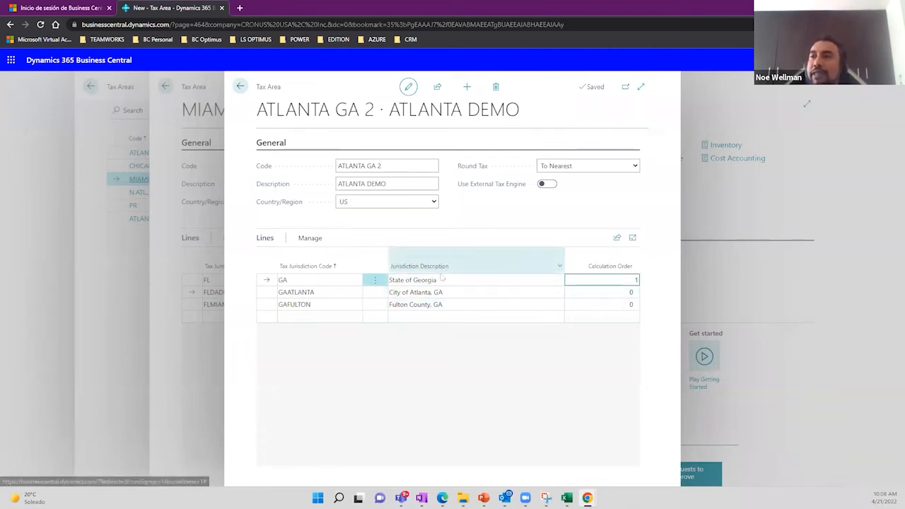
left_click(611, 291)
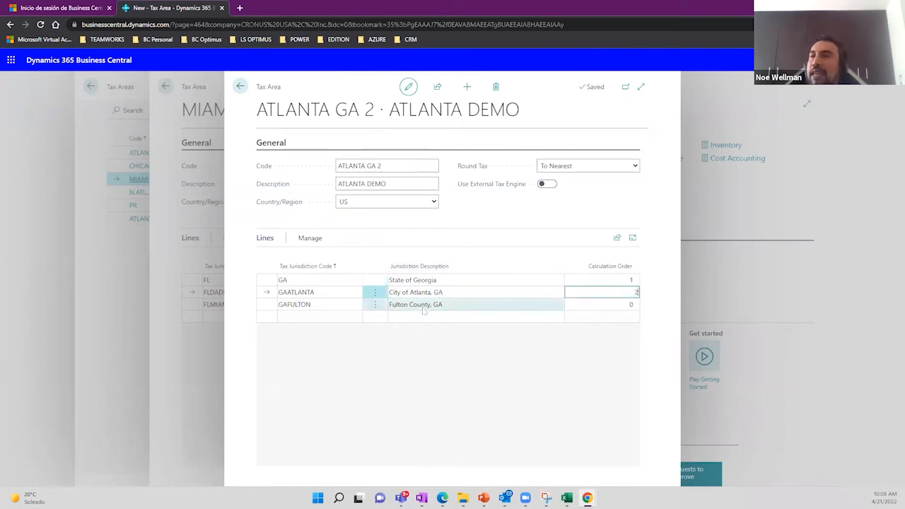
type("2")
left_click(622, 306)
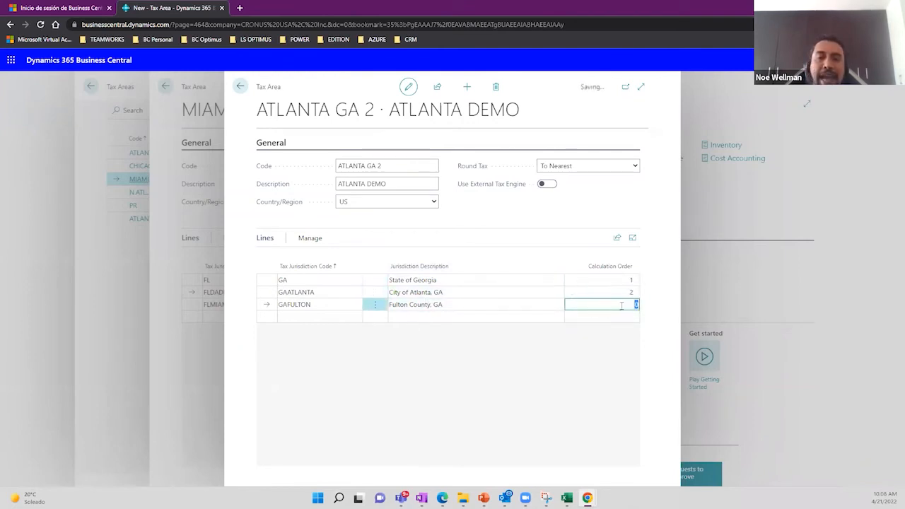
type("3")
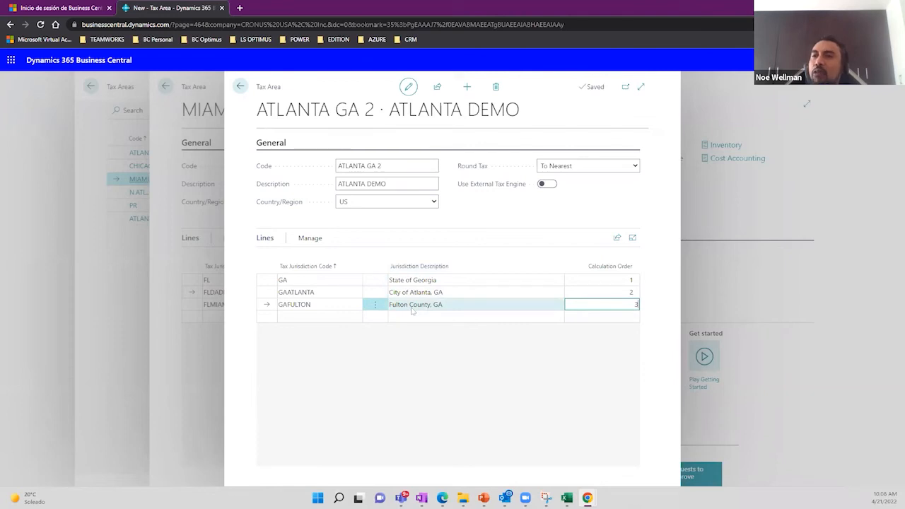
left_click(654, 331)
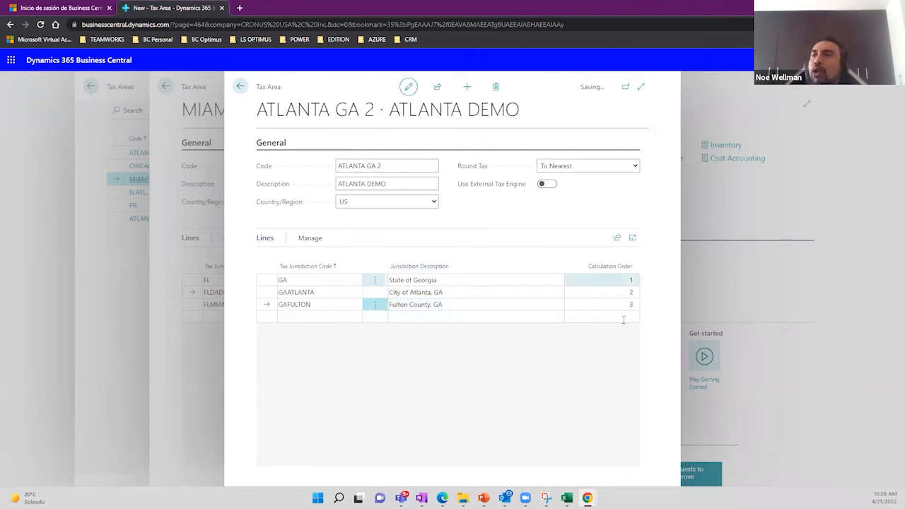
left_click(622, 317)
left_click(630, 304)
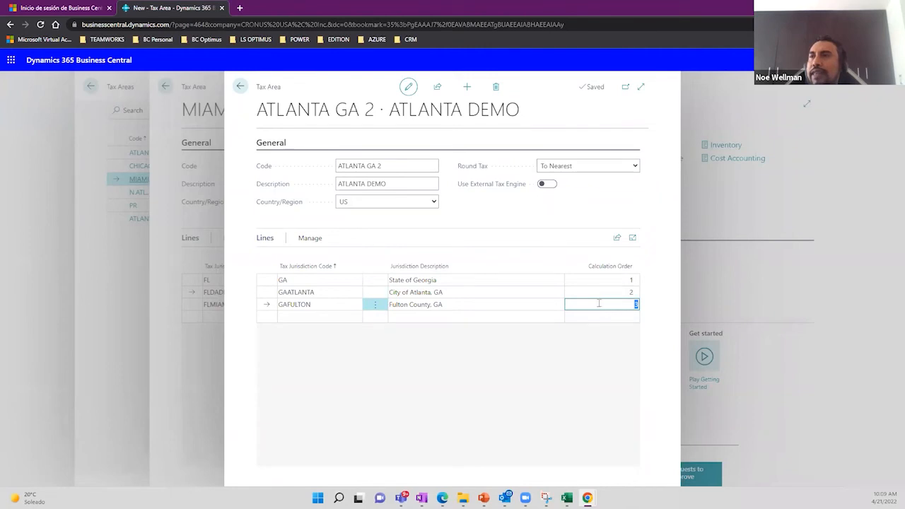
Turn on Use External Tax Engine for the ATLANTA GA 2 tax area, then switch it back off.
mouse_move(484, 189)
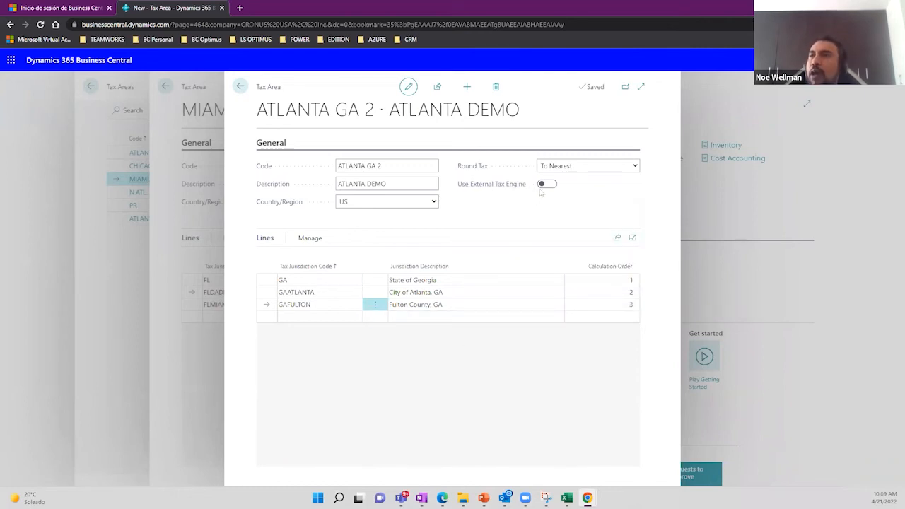
left_click(545, 188)
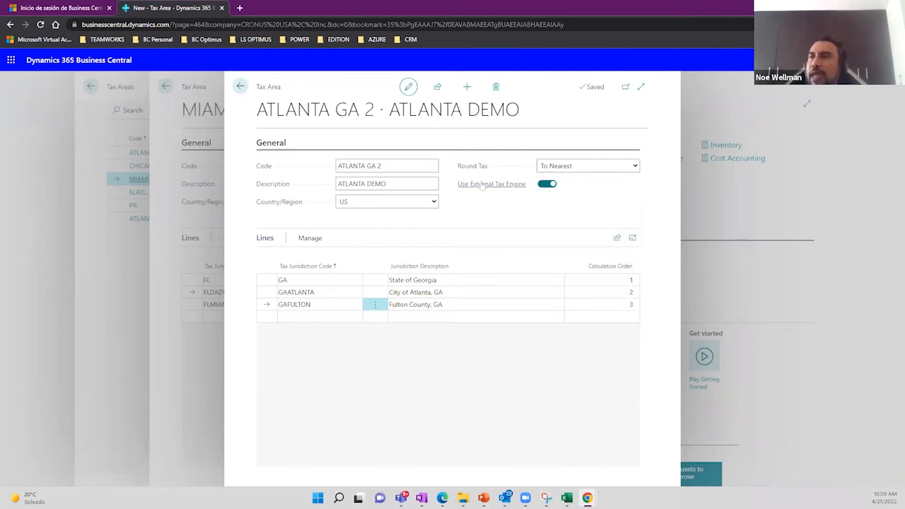
mouse_move(485, 185)
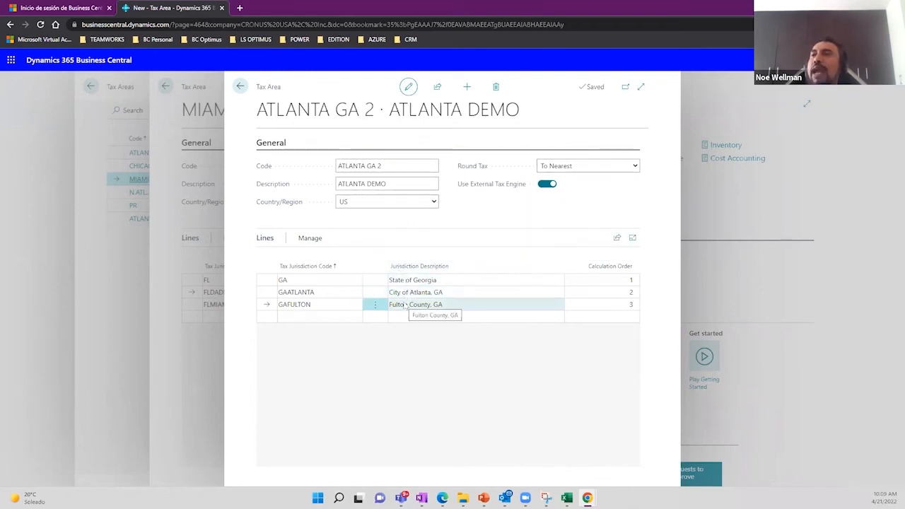
left_click(547, 184)
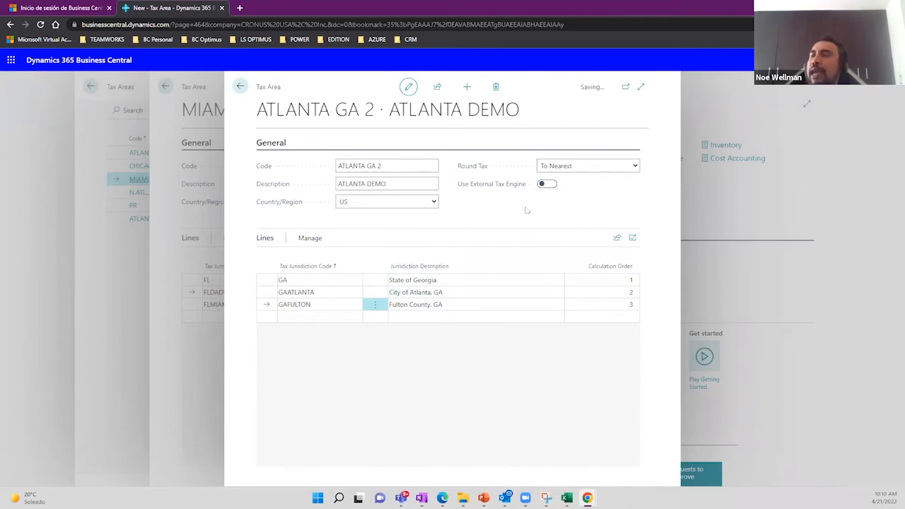
Close the ATLANTA GA 2 tax area and the Tax Areas list to return to the home page.
left_click(241, 87)
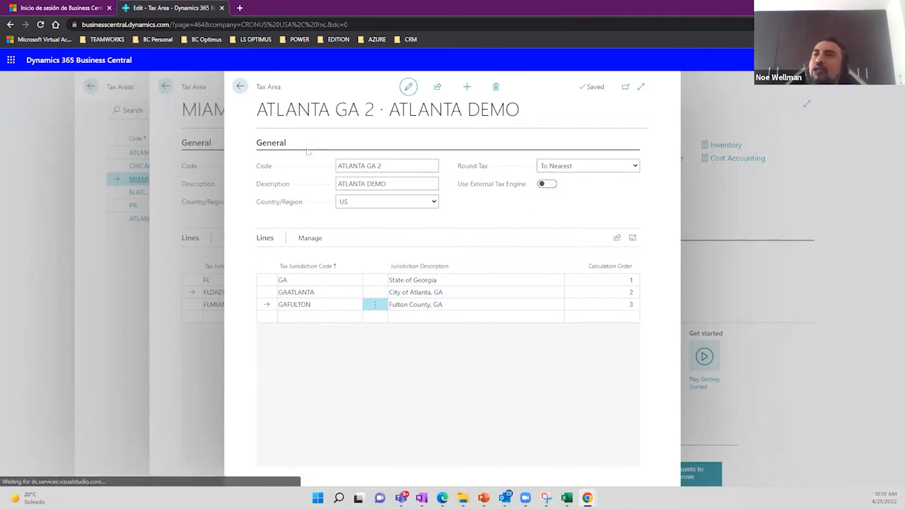
left_click(240, 87)
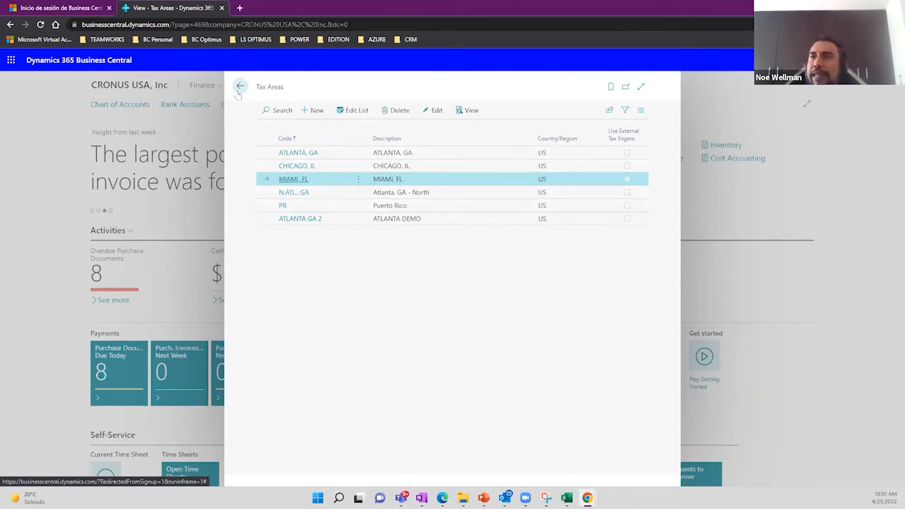
left_click_drag(256, 87, 286, 89)
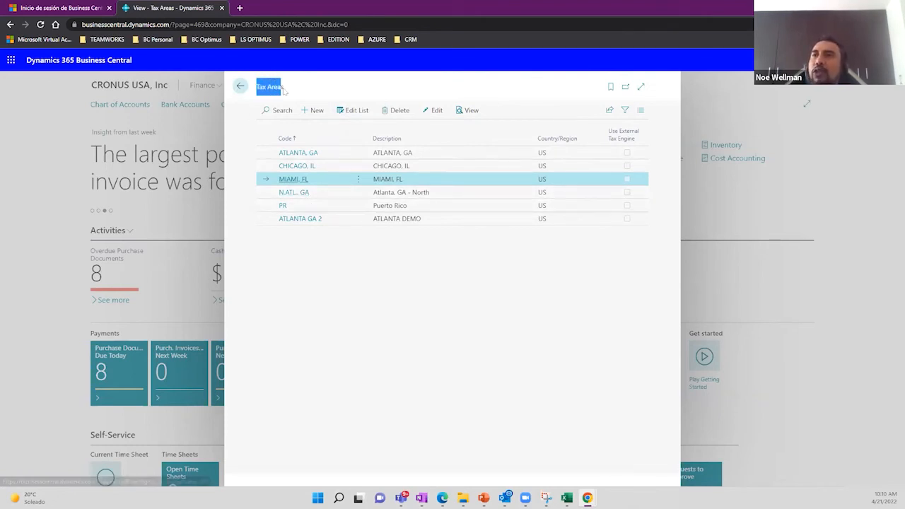
left_click(240, 86)
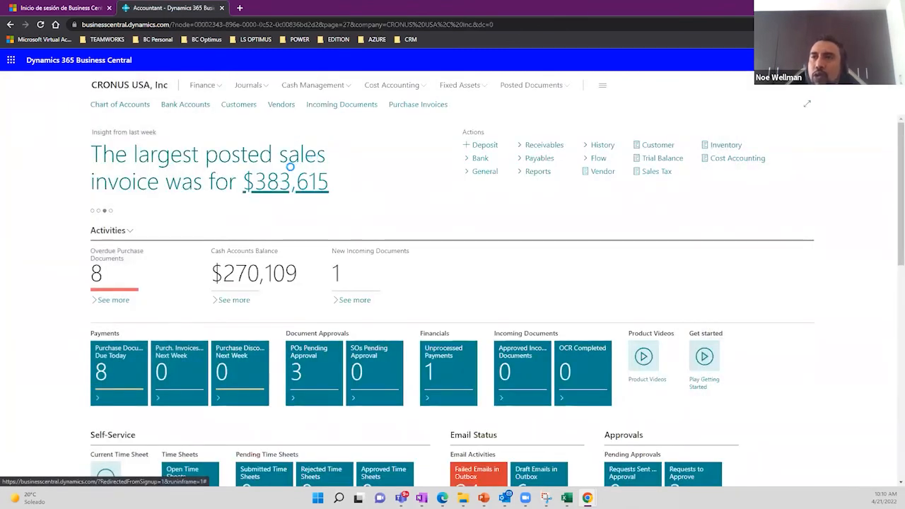
Open the Fabrikam, Inc. vendor card and examine its city and the full Invoicing details, including the tax area code and posting groups.
left_click(104, 149)
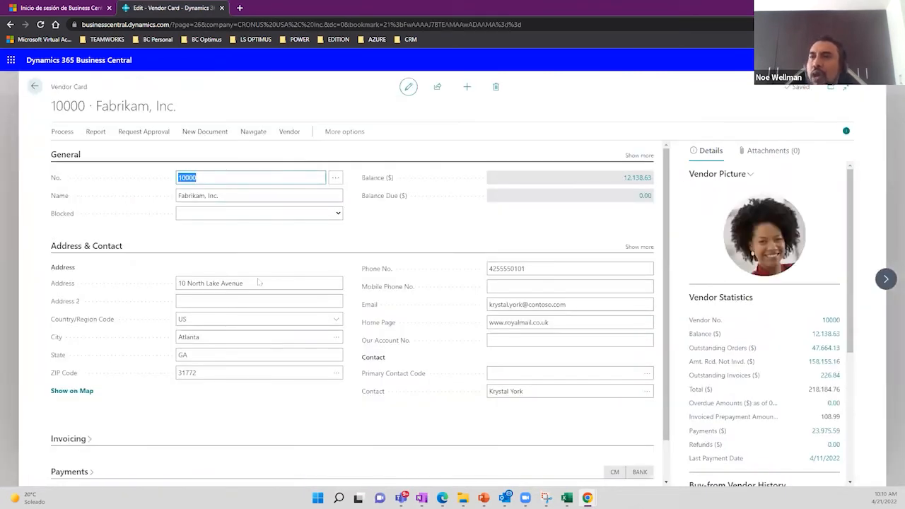
left_click(219, 338)
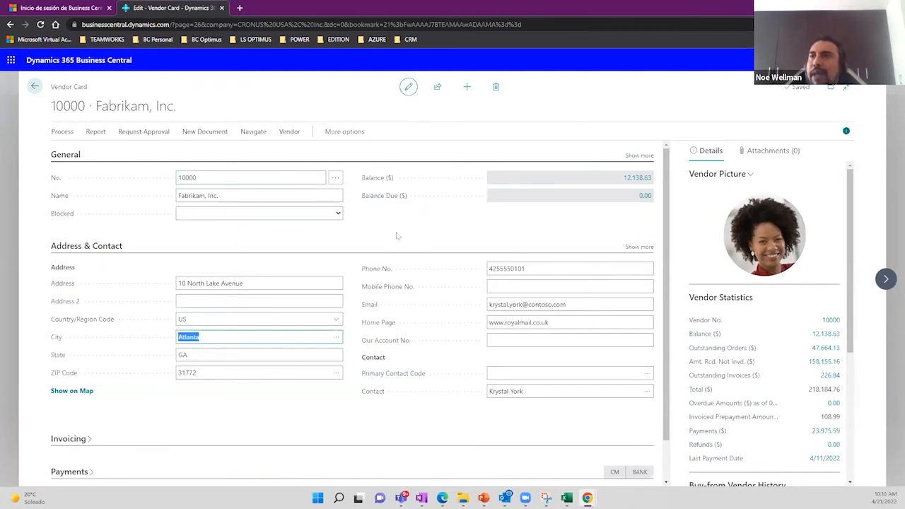
scroll(359, 267, "down", 1)
left_click(96, 393)
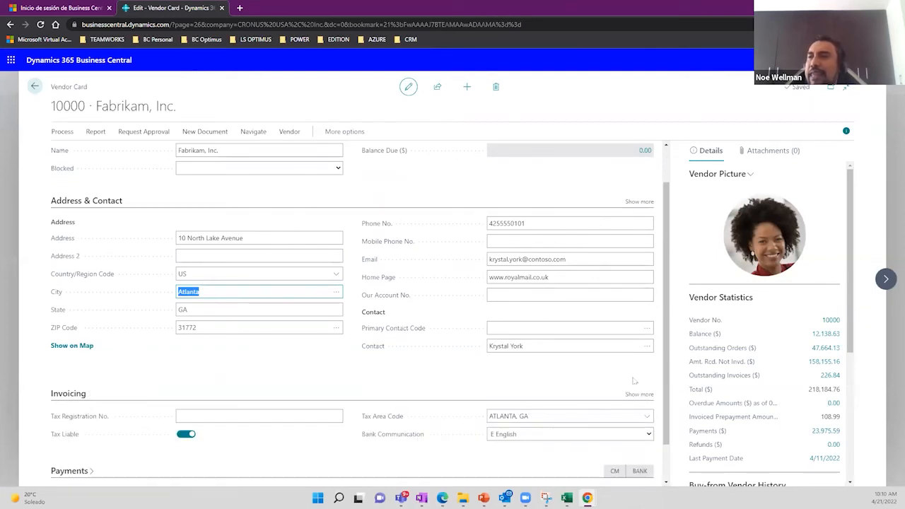
left_click(639, 394)
scroll(420, 315, "down", 3)
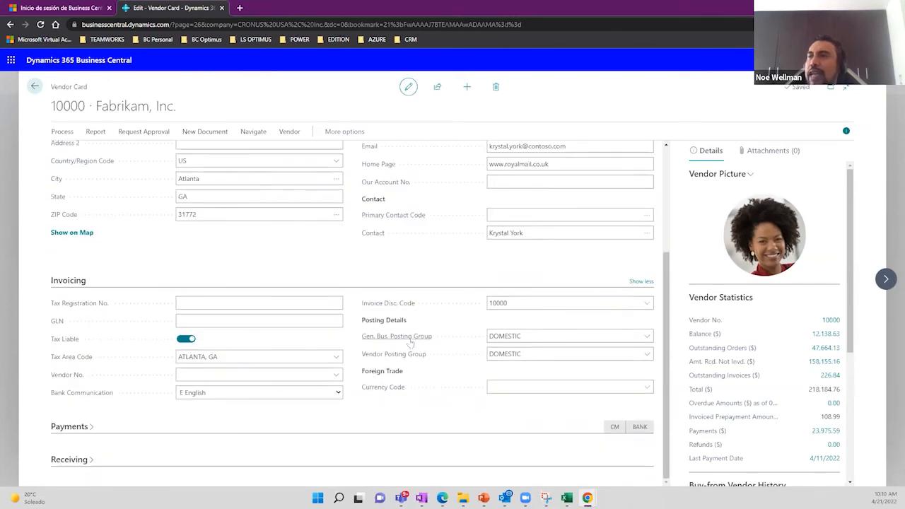
mouse_move(411, 341)
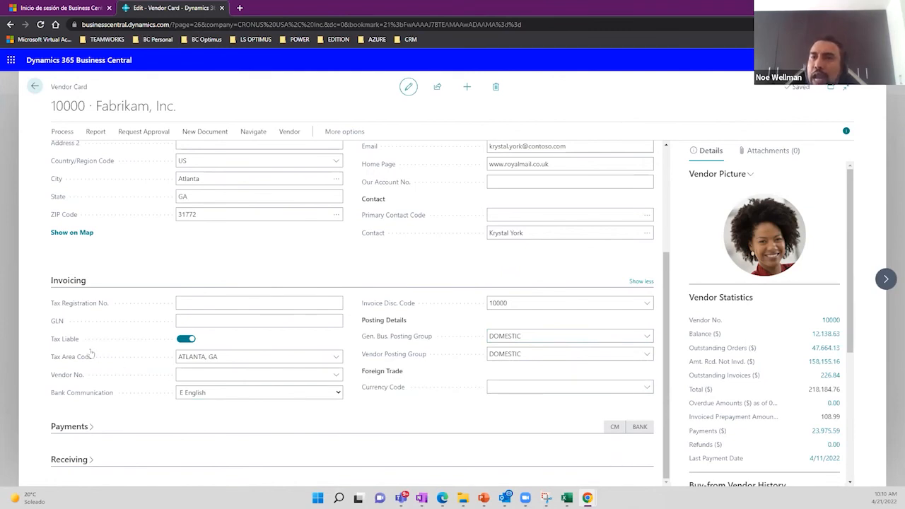
Turn off Tax Liable for the Fabrikam, Inc. vendor, then switch it back on.
mouse_move(73, 345)
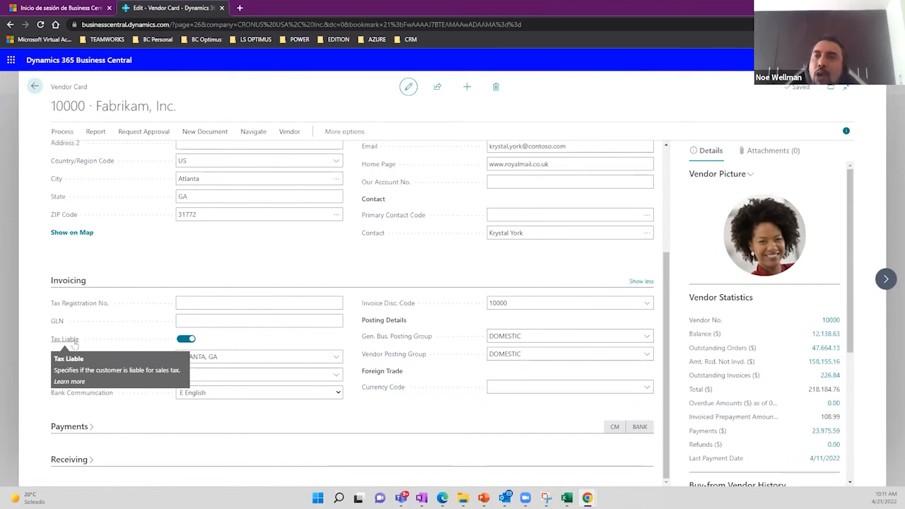
left_click(186, 339)
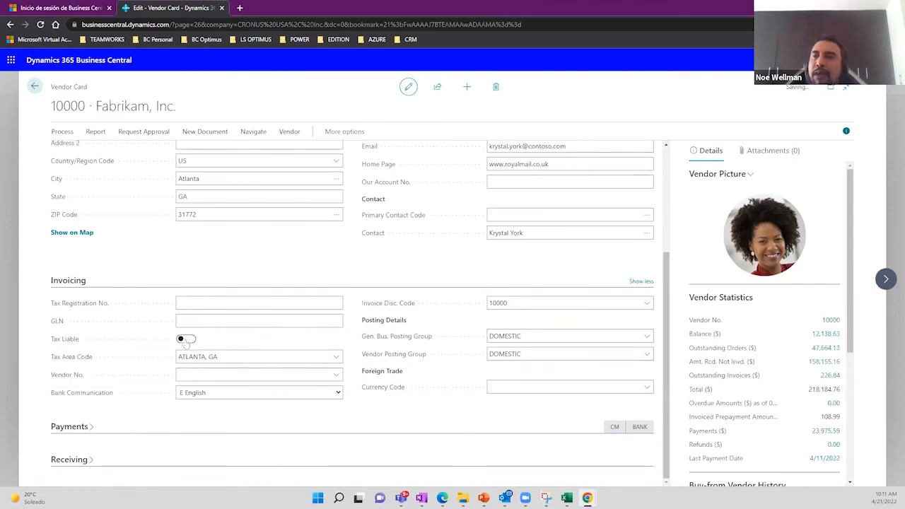
left_click(186, 339)
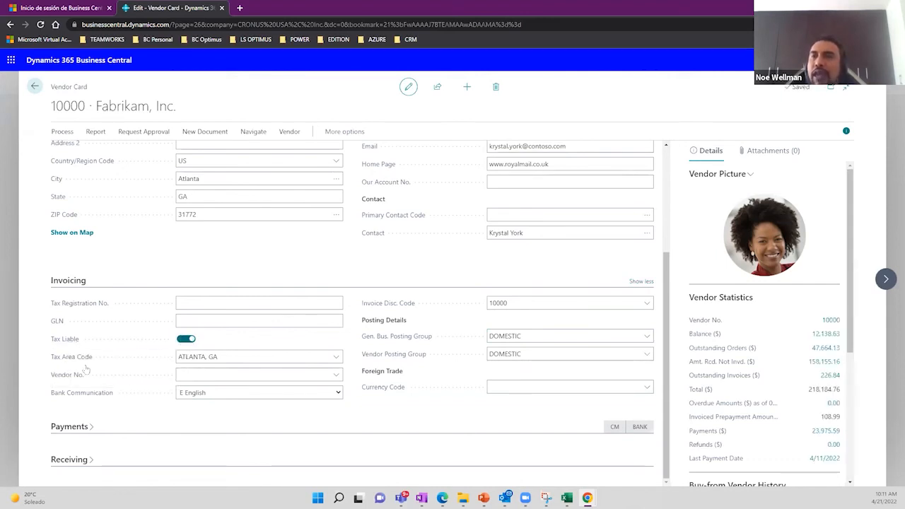
Review the tax area codes available for the vendor without changing the selection, then return to the home page.
left_click(287, 358)
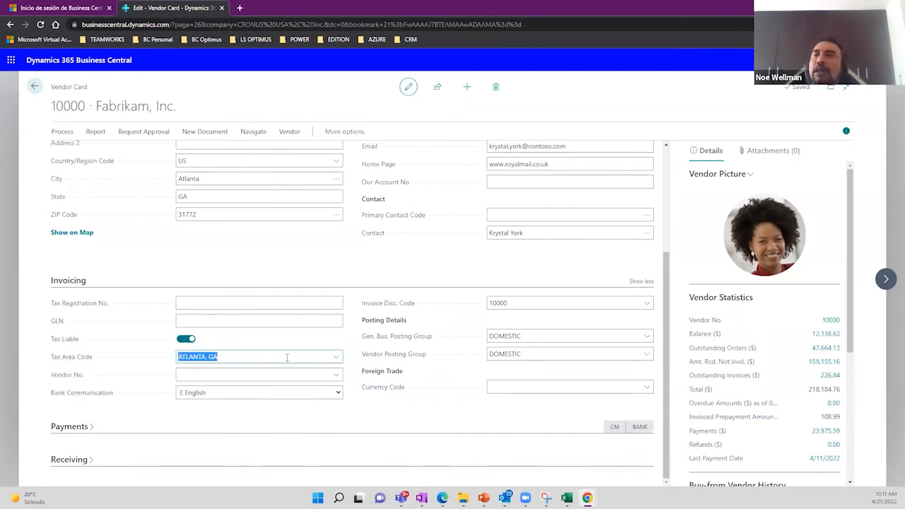
left_click(336, 357)
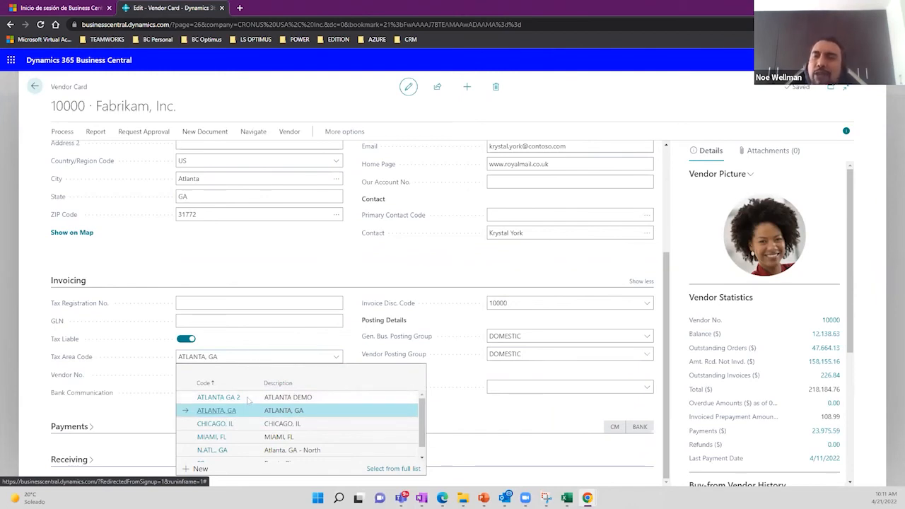
left_click(235, 346)
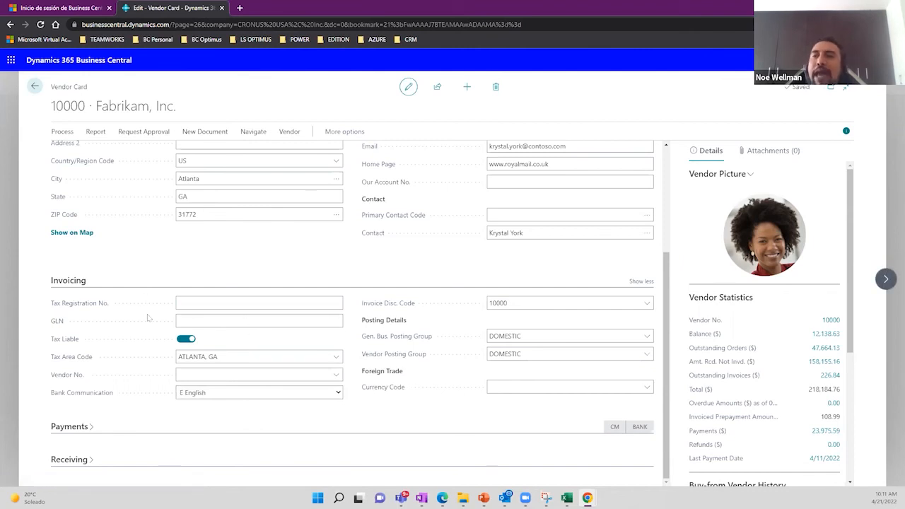
left_click(37, 86)
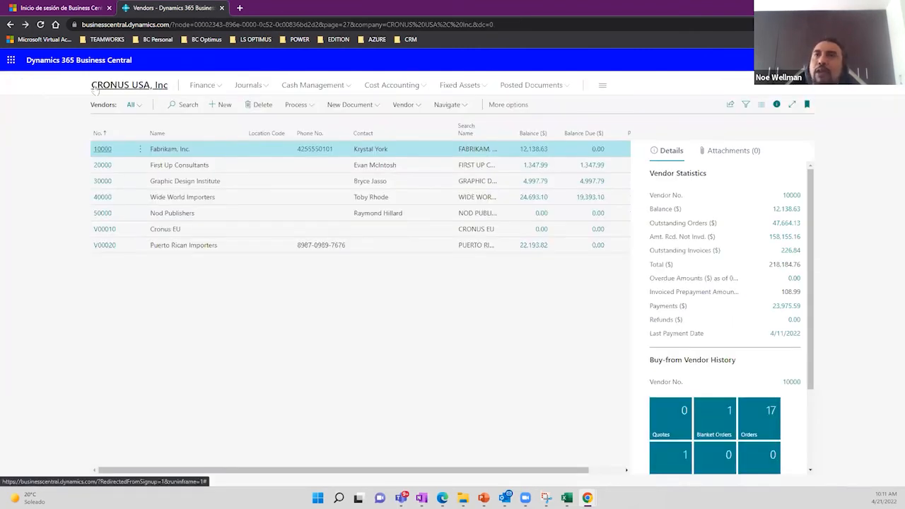
left_click(95, 87)
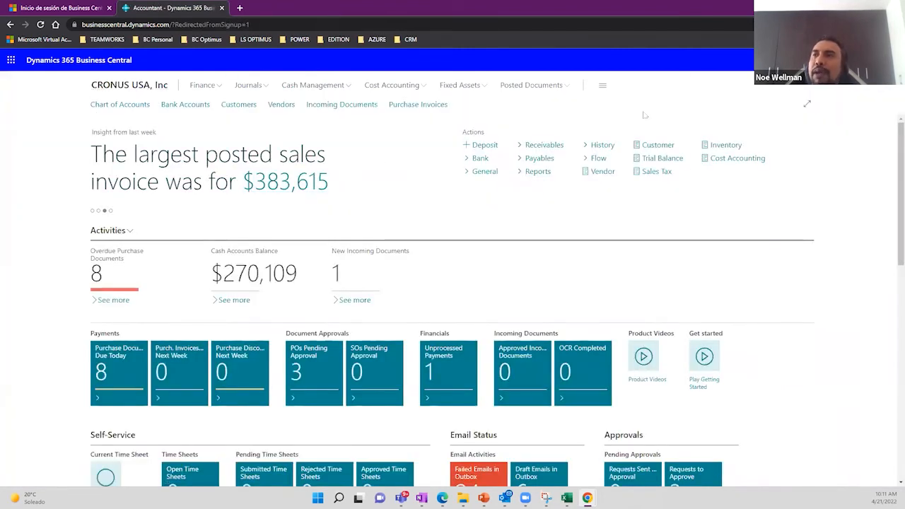
Find the Items list and open the item card for 1996-S, ATLANTA Whiteboard, base.
key("alt+q")
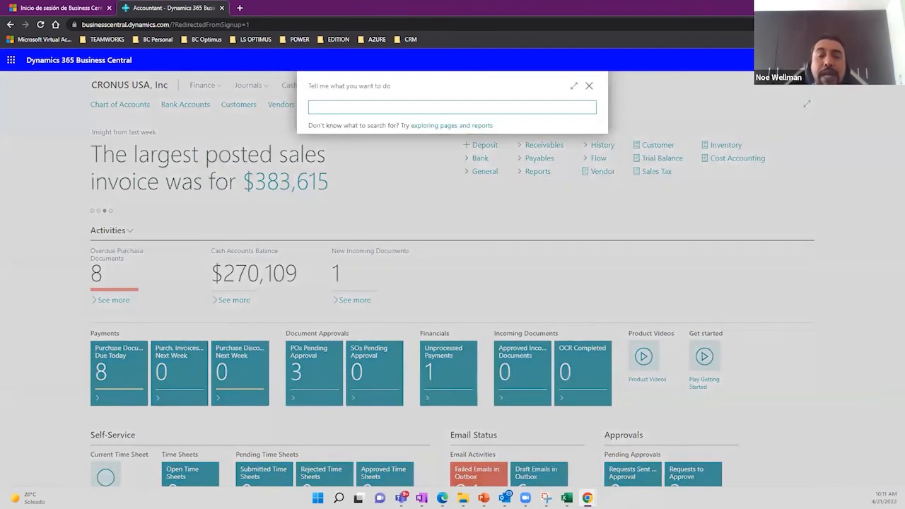
type("ti")
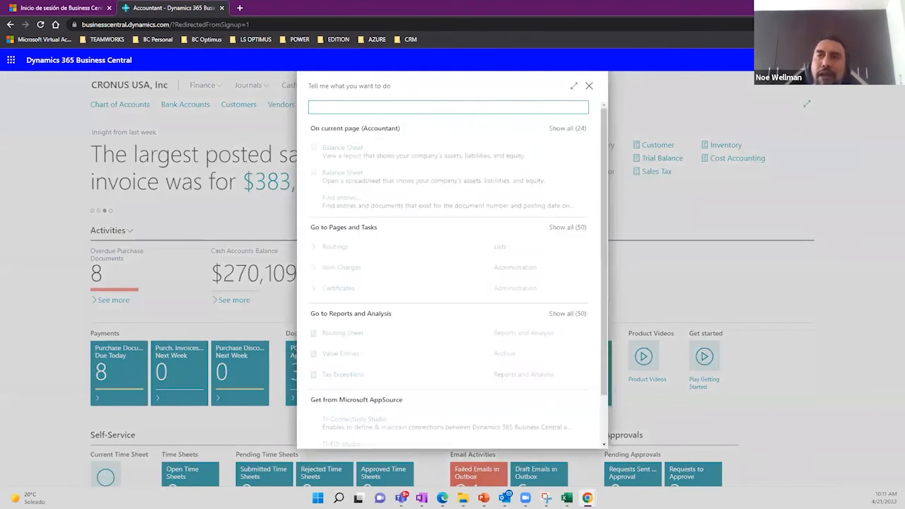
type("ems")
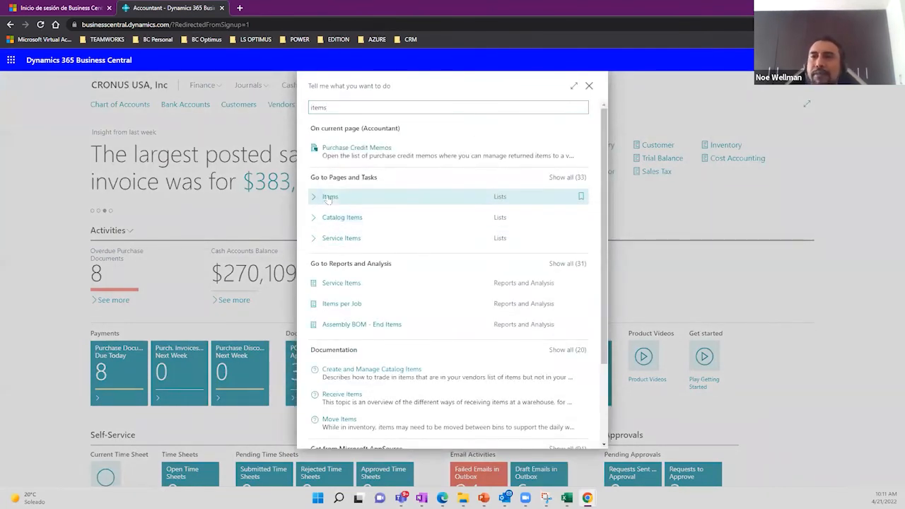
left_click(329, 196)
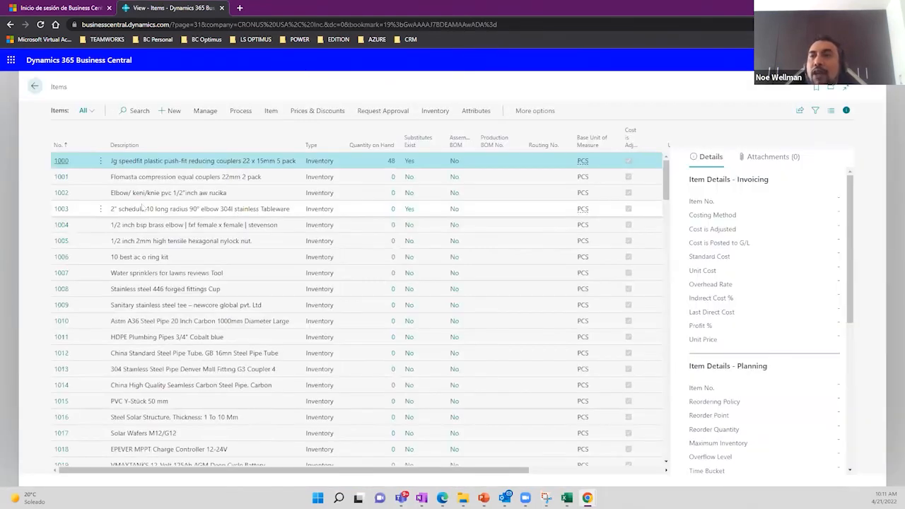
scroll(139, 276, "down", 10)
scroll(141, 276, "down", 5)
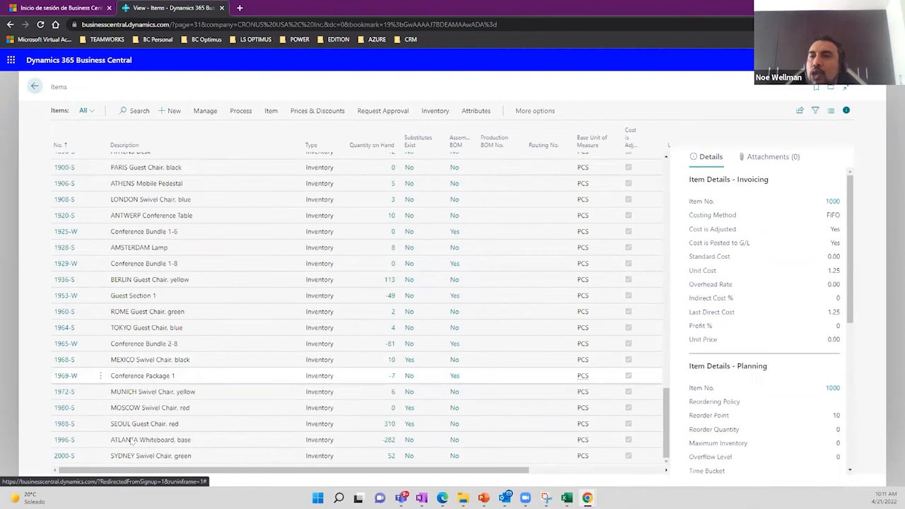
left_click(64, 443)
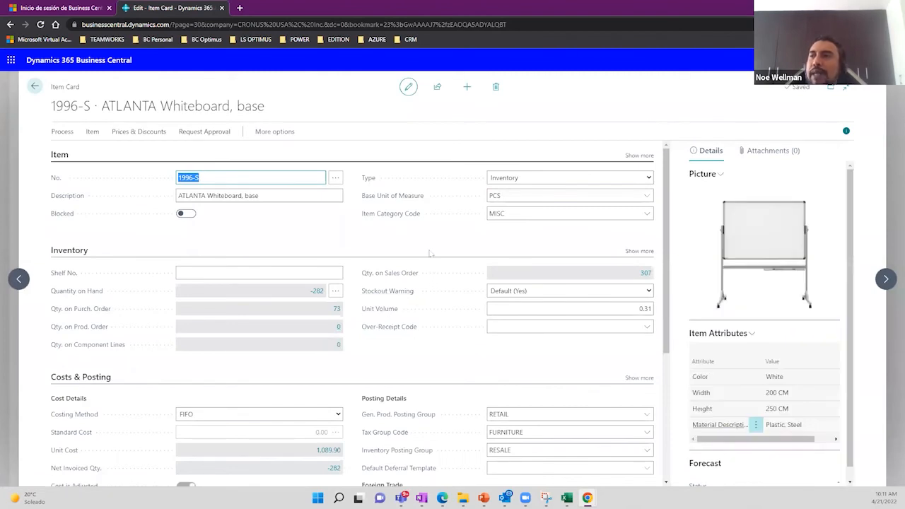
Examine the whiteboard's Tax Group Code under Costs & Posting and the list of available tax groups, leaving the selection as is.
scroll(350, 330, "down", 1)
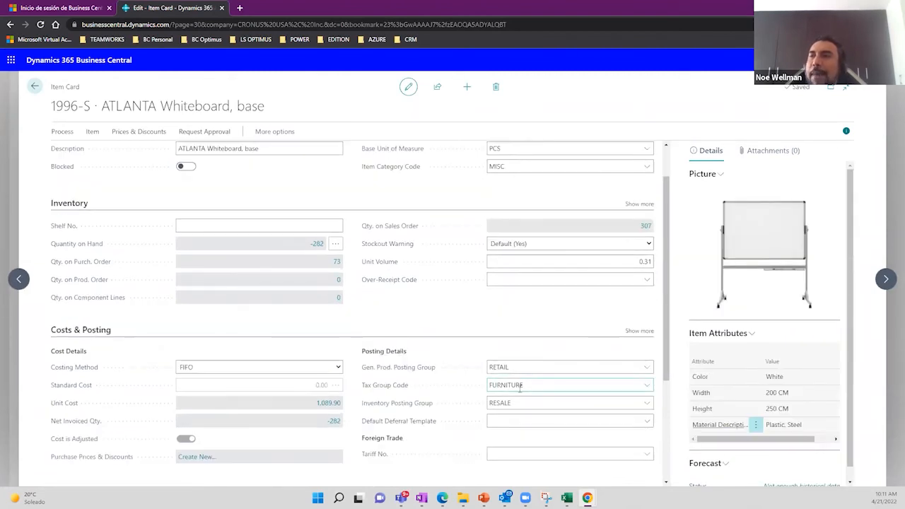
left_click(609, 383)
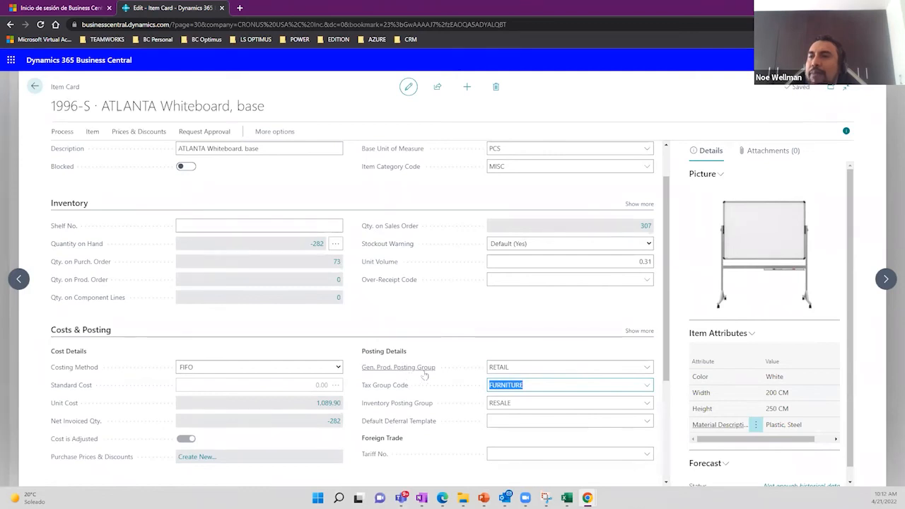
mouse_move(419, 375)
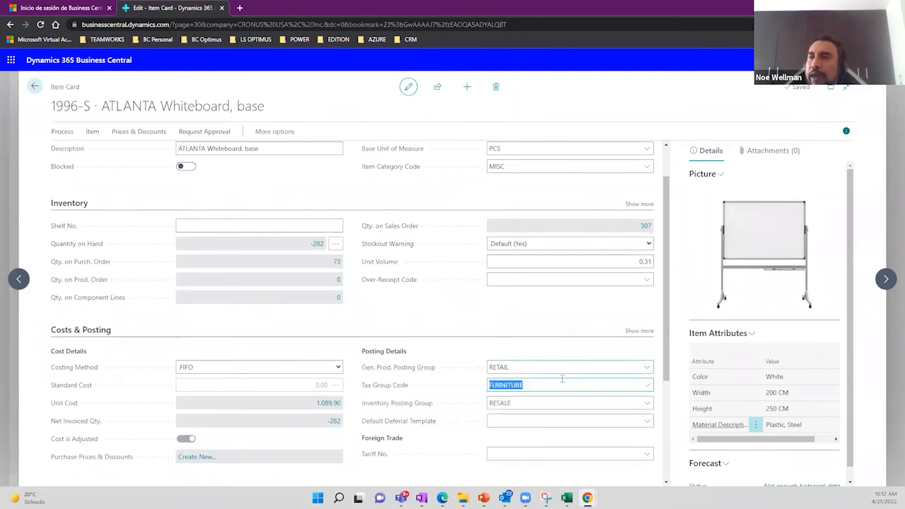
left_click(544, 388)
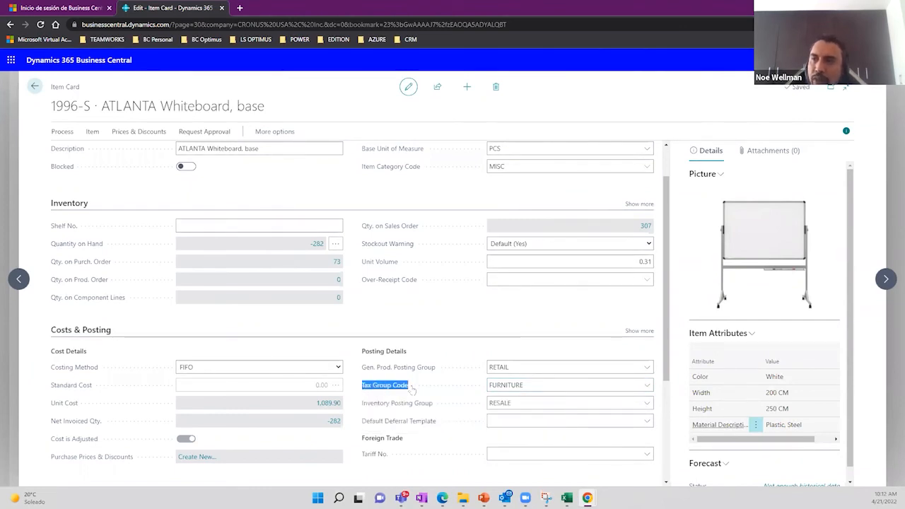
left_click(646, 385)
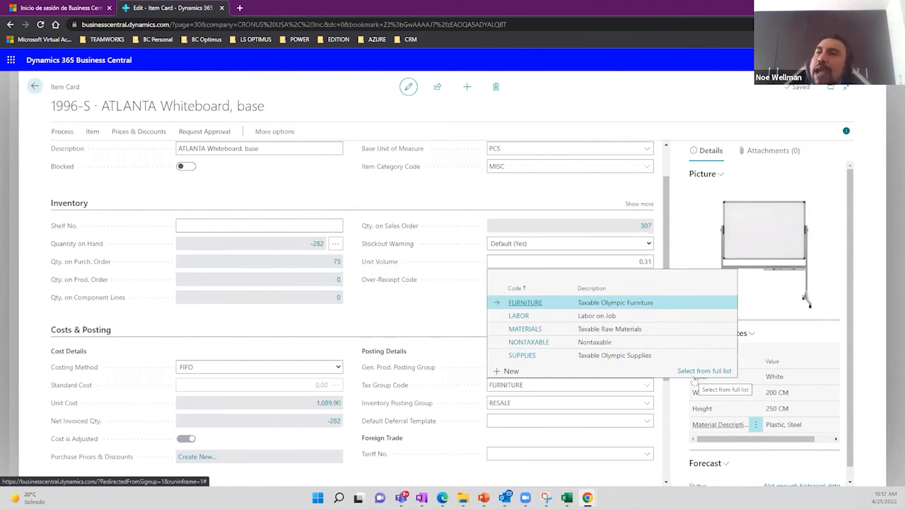
left_click(538, 195)
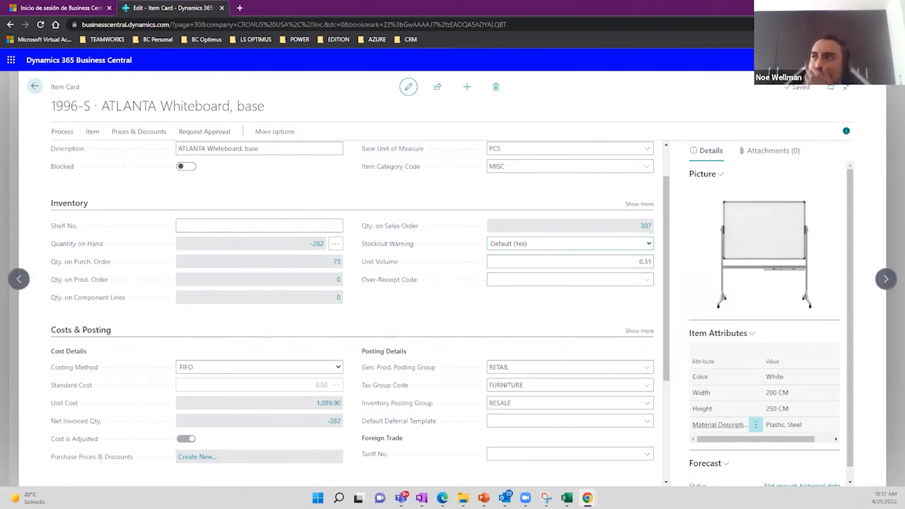
Search for the Tax Details list, open it and expand it to the full page.
key("alt+q")
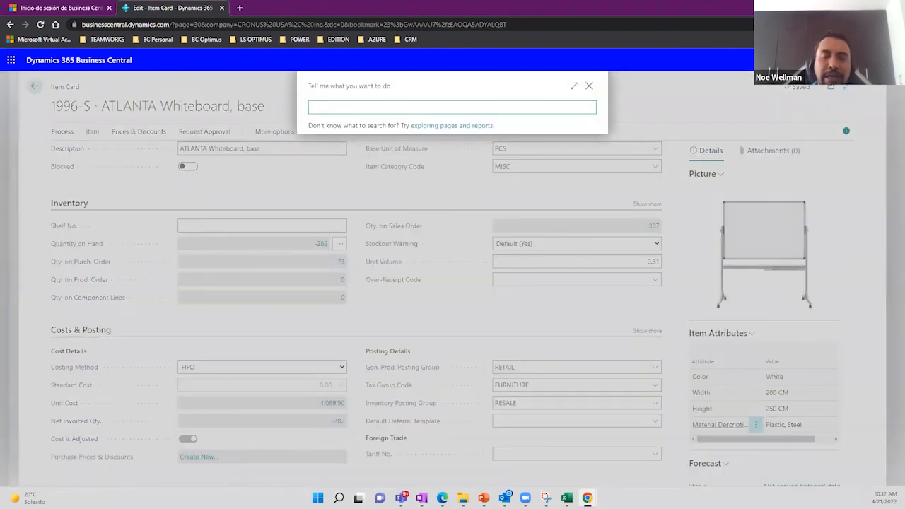
type("tax de")
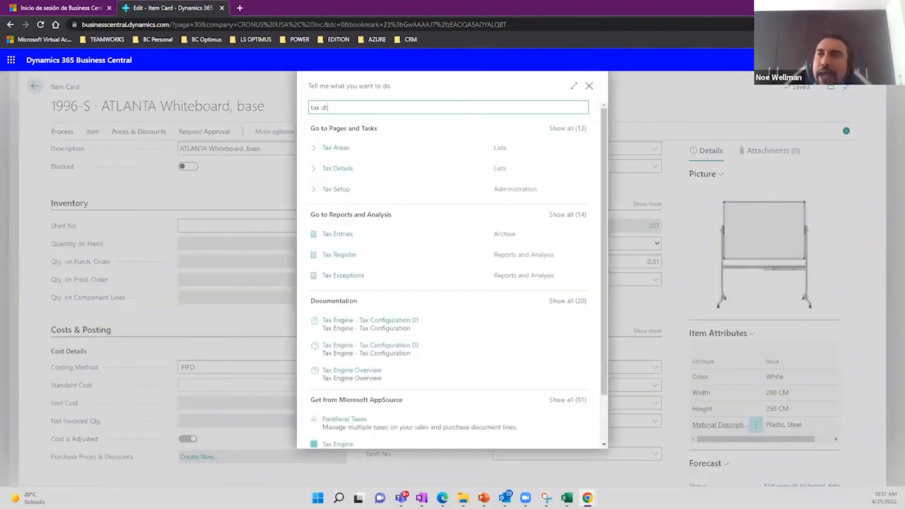
type("tails")
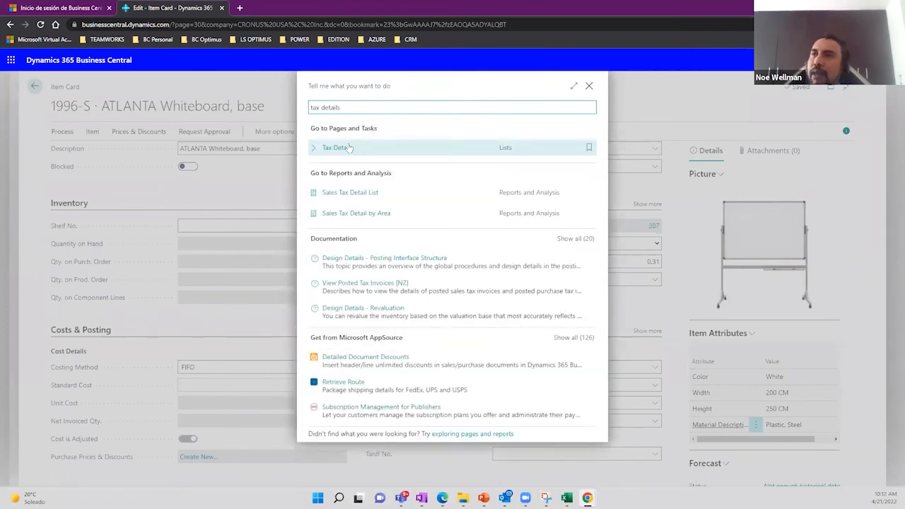
left_click(353, 147)
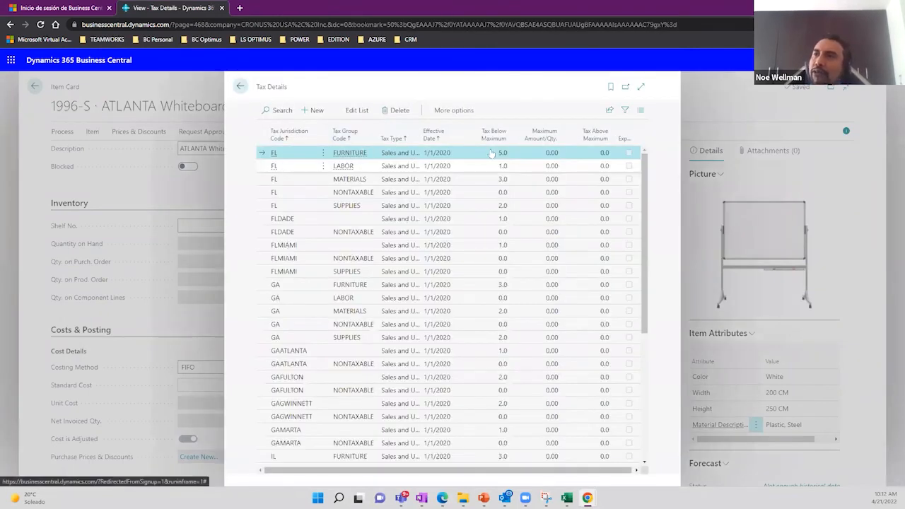
left_click(640, 86)
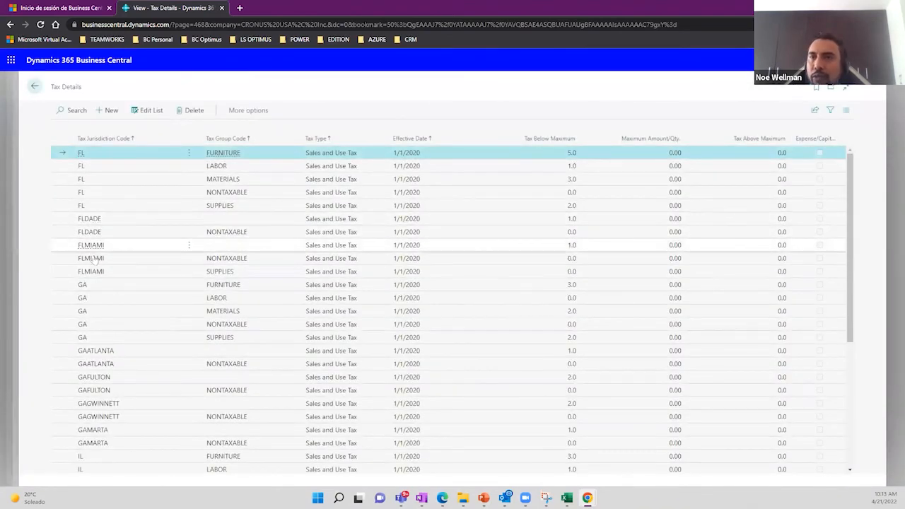
Examine the tax detail lines for the GAATLANTA, GAFULTON and GAGWINNETT jurisdictions, including their tax groups and rates.
scroll(90, 205, "down", 3)
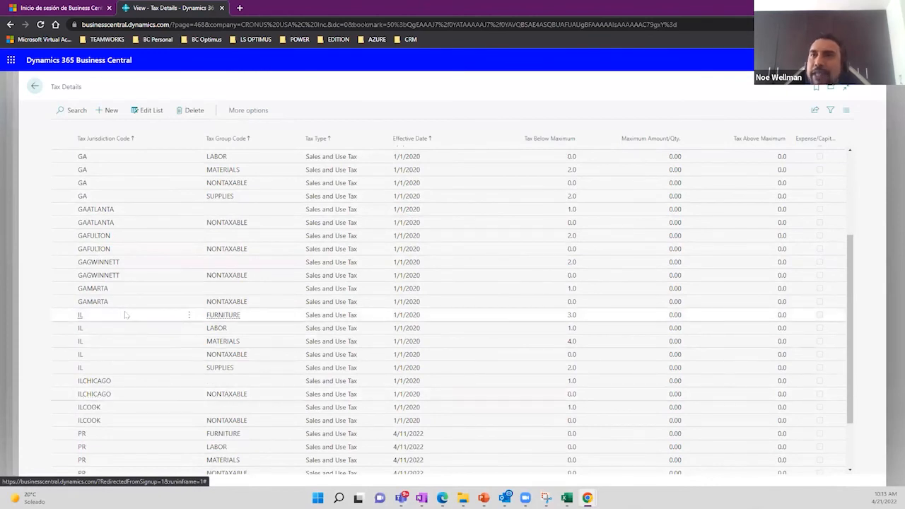
scroll(127, 314, "up", 2)
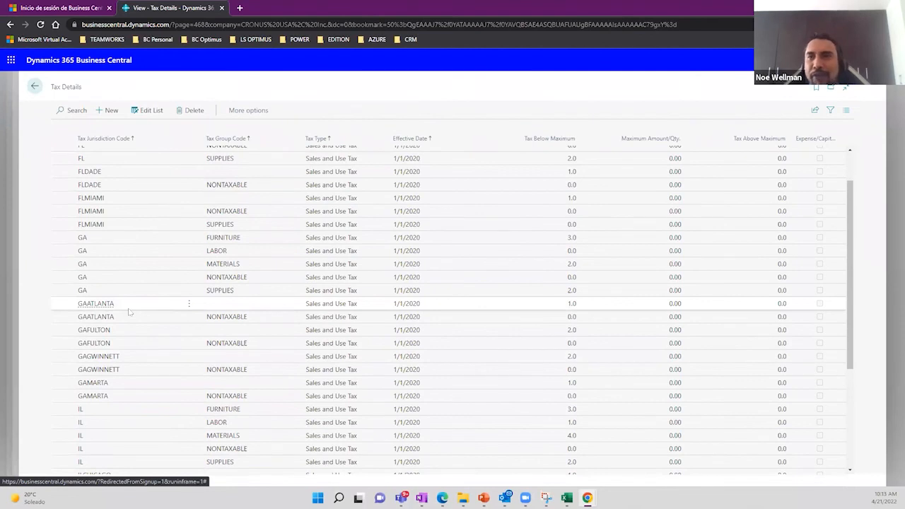
triple_click(75, 87)
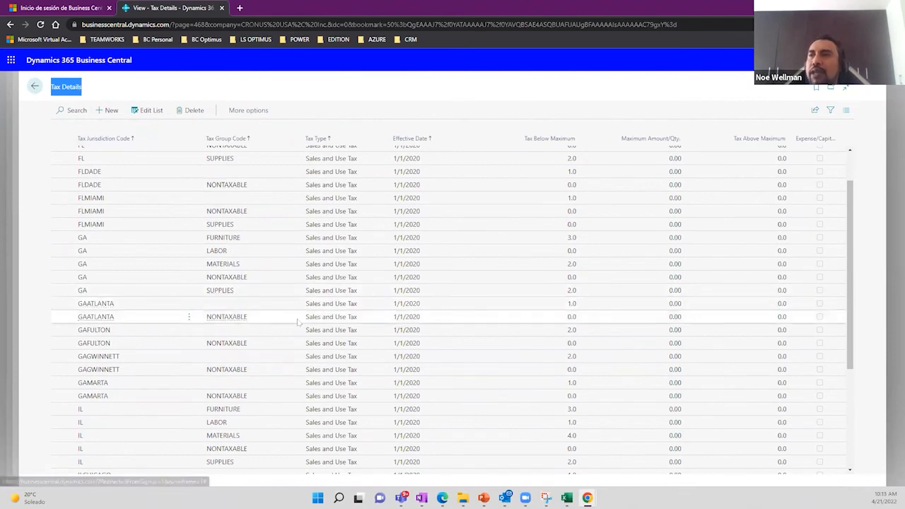
left_click(131, 318)
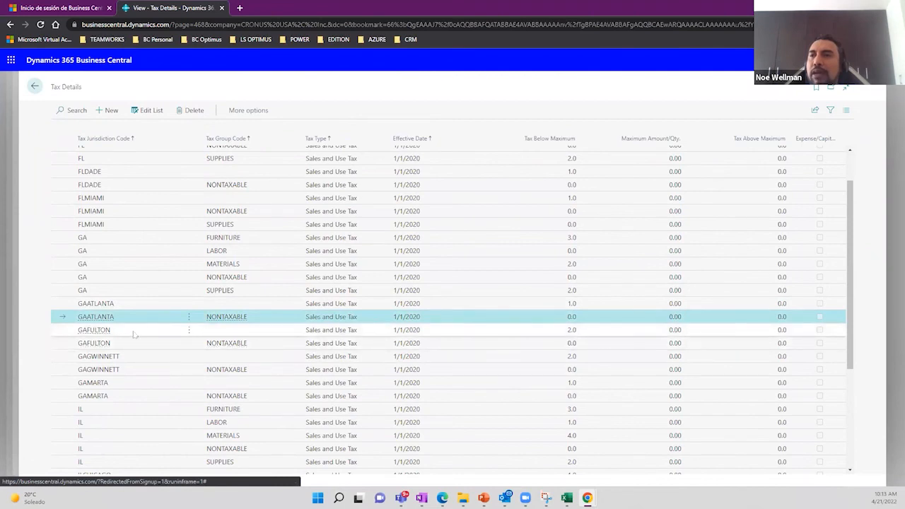
left_click(134, 332)
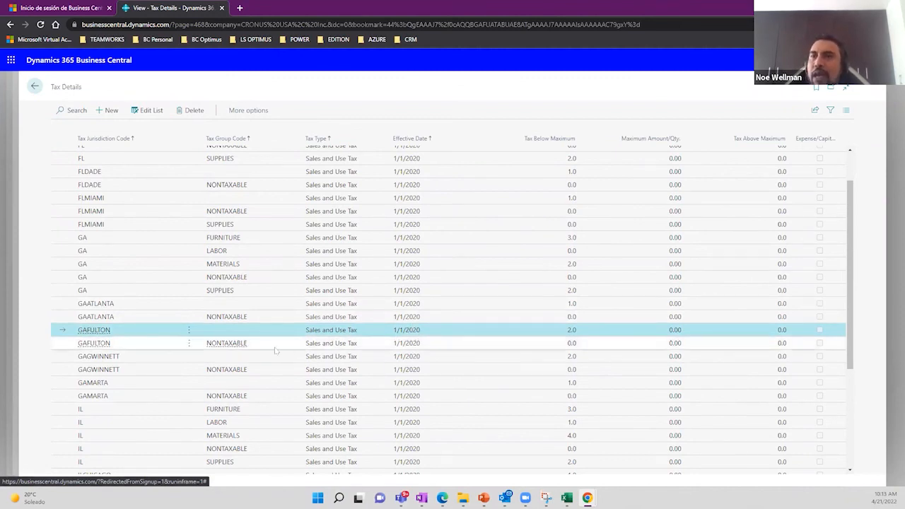
left_click(141, 360)
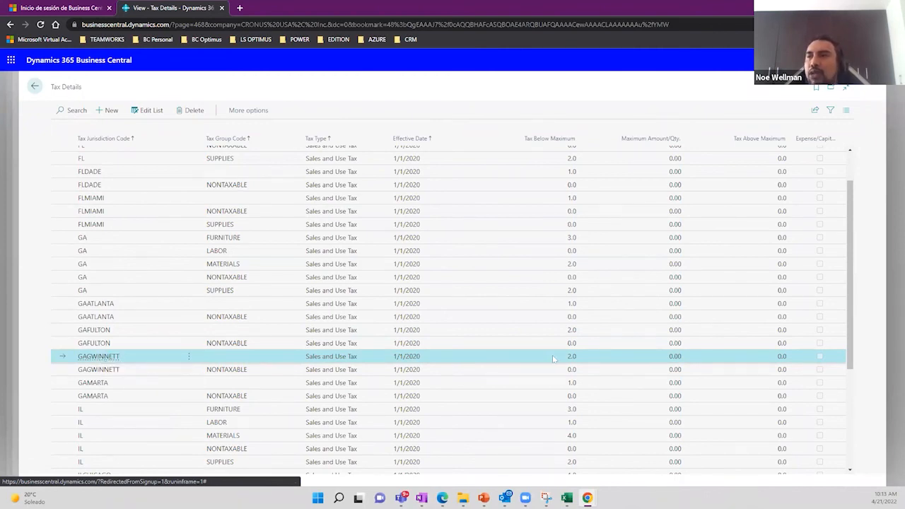
Compare the GA state rates for the FURNITURE, LABOR and MATERIALS tax groups with the GAATLANTA line that has no tax group.
left_click(205, 240)
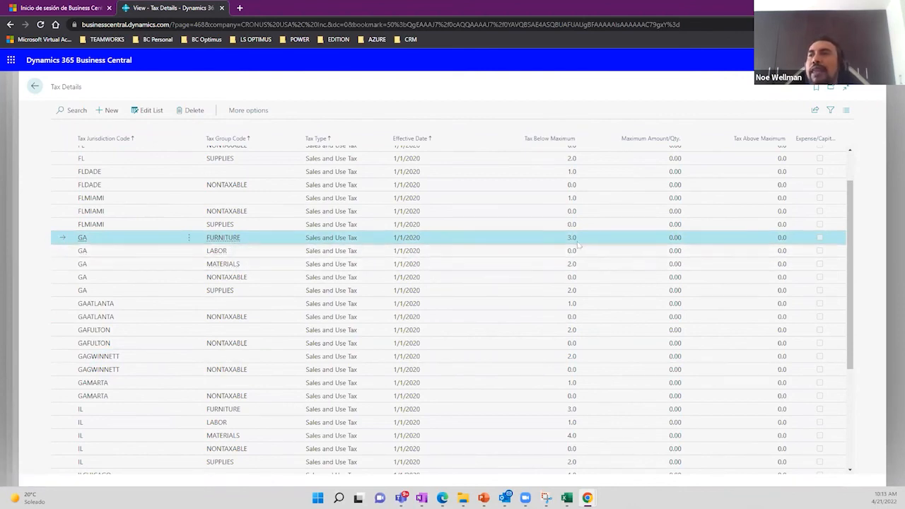
left_click(249, 251)
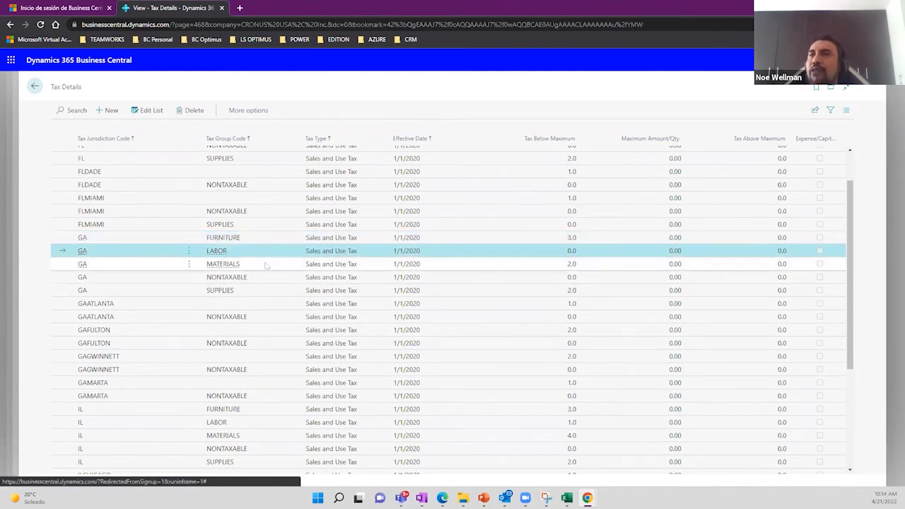
left_click(300, 262)
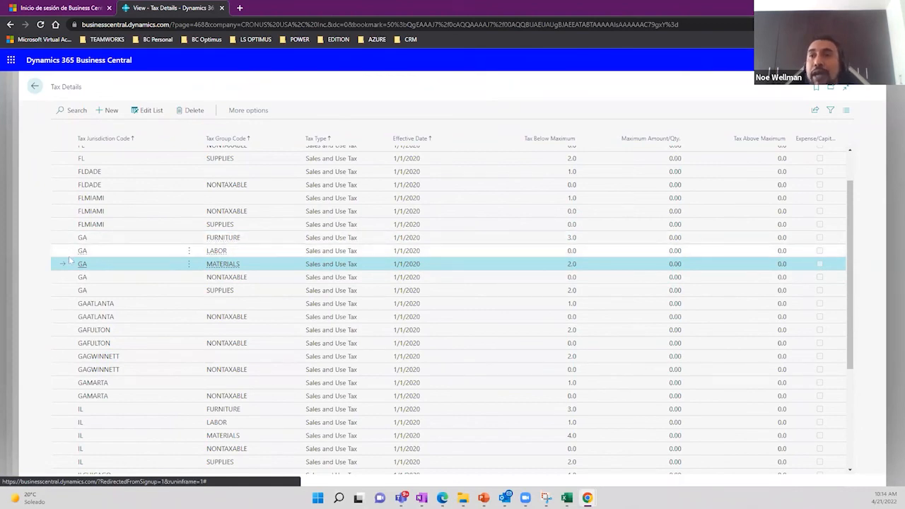
left_click(128, 306)
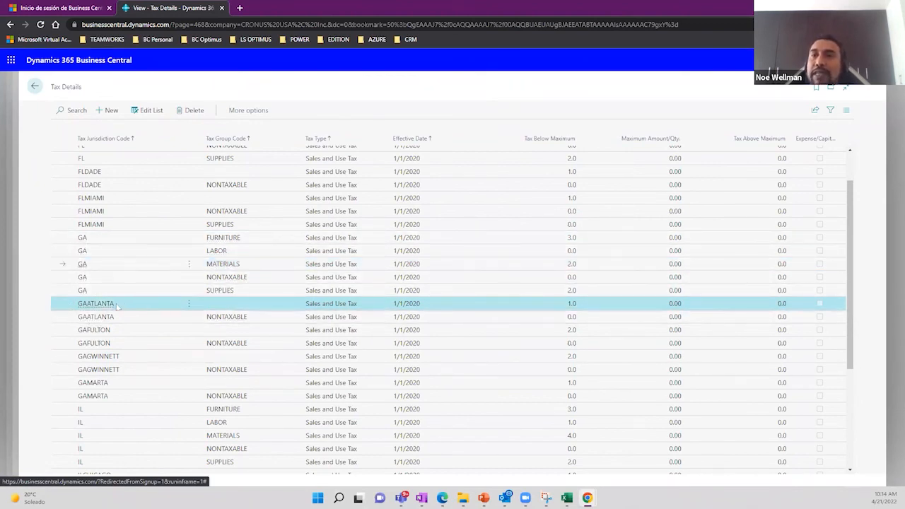
Compare the two GAGWINNETT tax detail lines, one without a tax group and one NONTAXABLE, including the maximum amount column.
left_click(134, 359)
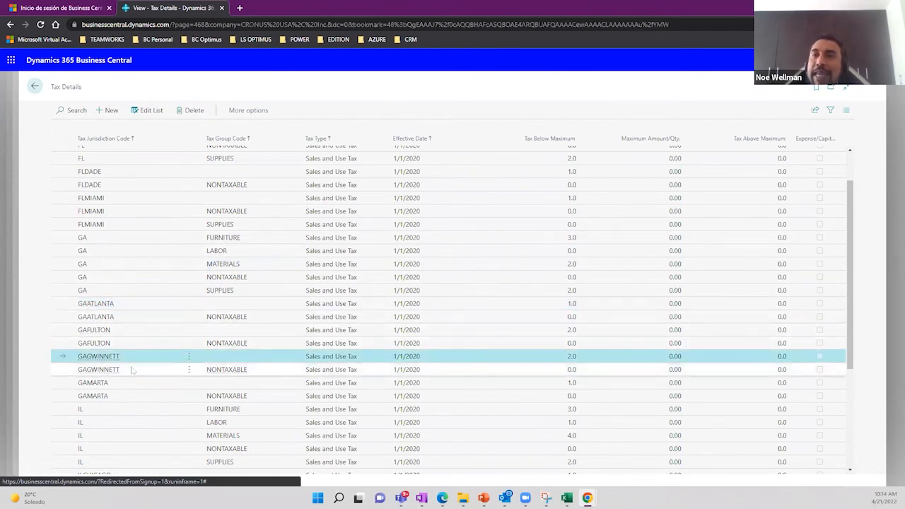
left_click(132, 370)
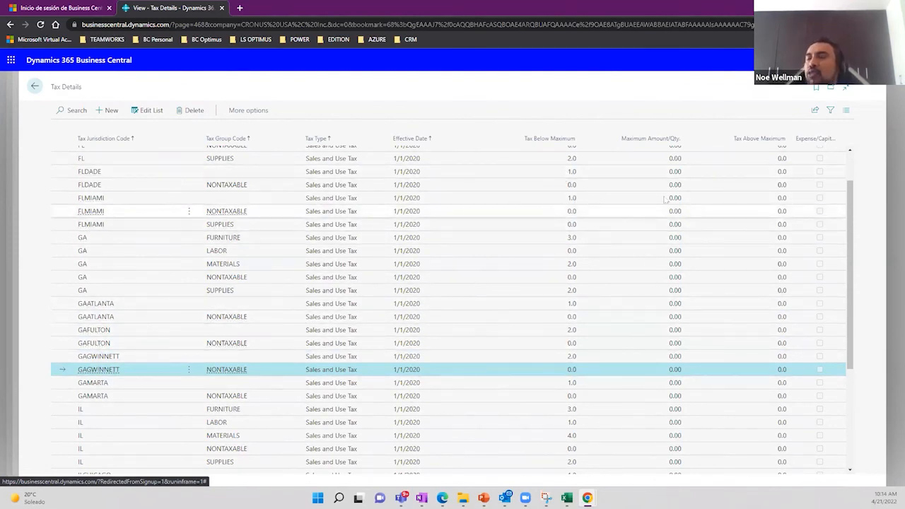
mouse_move(648, 146)
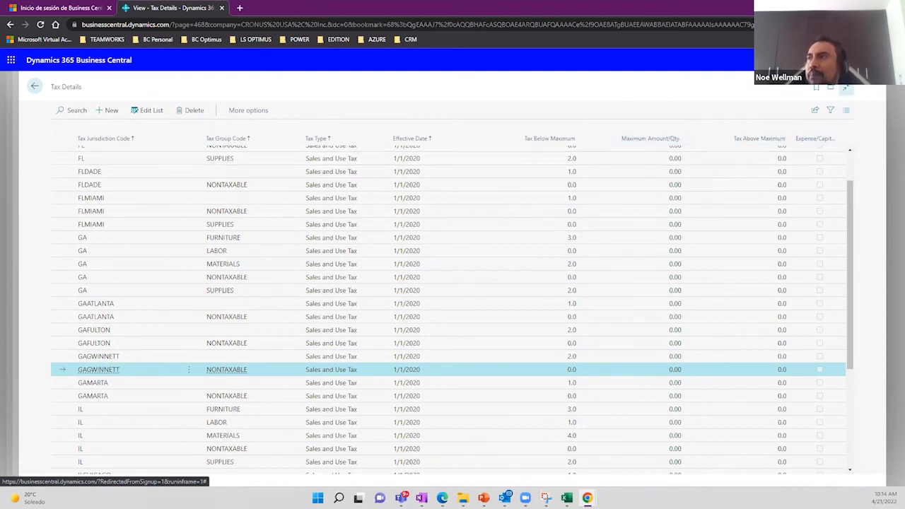
Check the role, company and work date in My Settings, and close the dialog without changes.
left_click(848, 60)
left_click(791, 141)
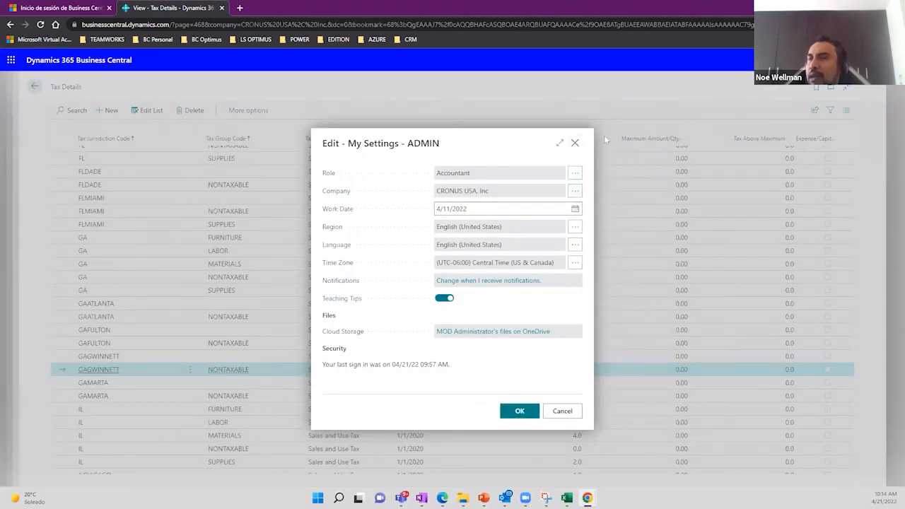
left_click(575, 144)
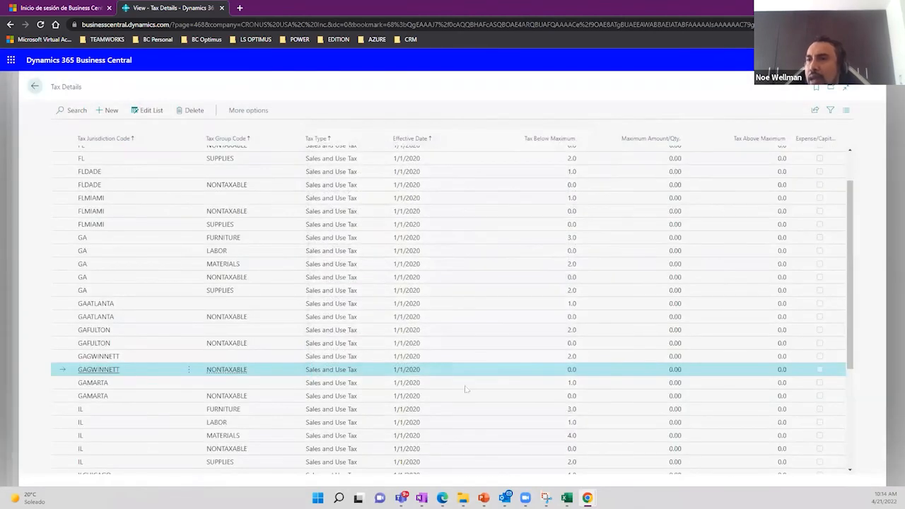
View the ledger entries of the GAGWINNETT NONTAXABLE tax detail line and return to the Tax Details list.
left_click(249, 113)
left_click(239, 111)
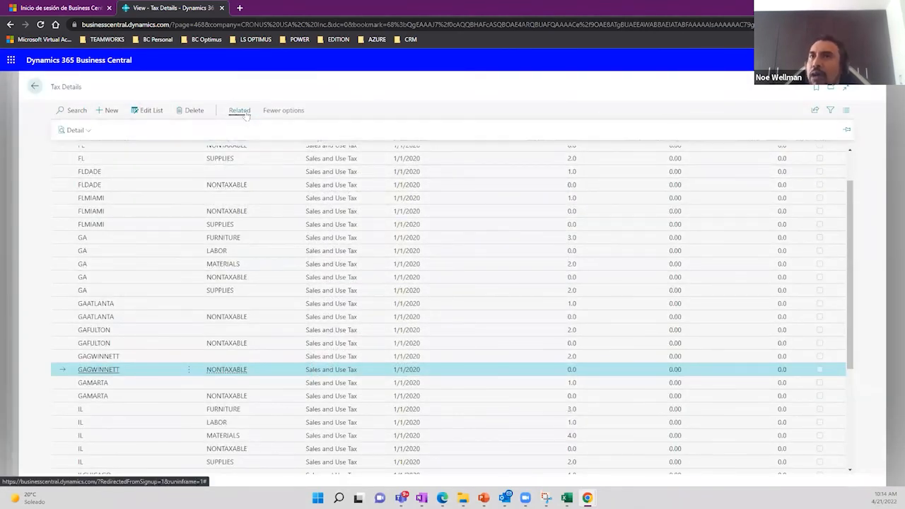
left_click(86, 131)
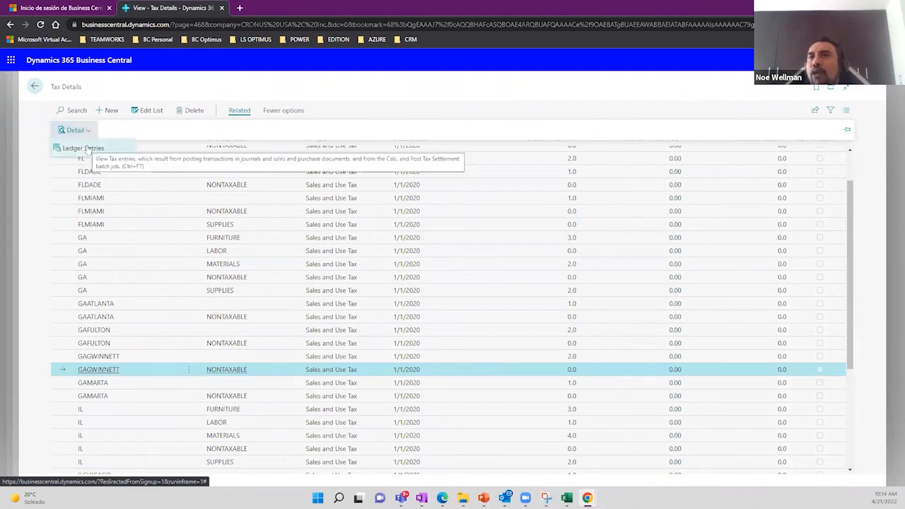
left_click(84, 148)
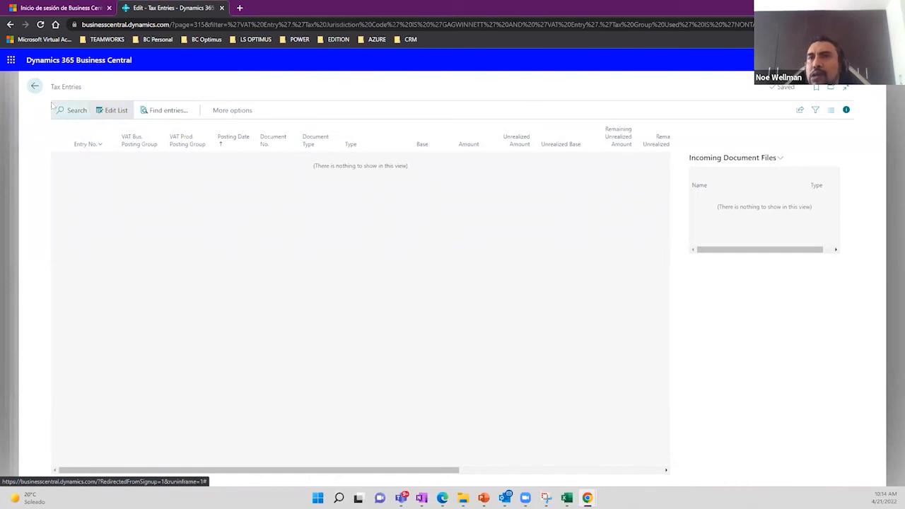
left_click(34, 86)
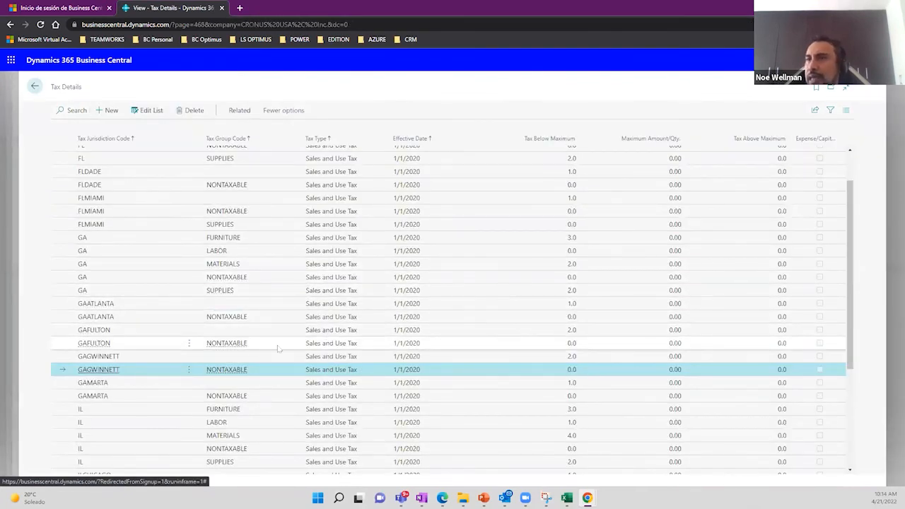
Open the ledger entries of the FL FURNITURE tax detail line and widen the Document No. column to show full numbers.
scroll(166, 302, "up", 1)
scroll(167, 303, "up", 3)
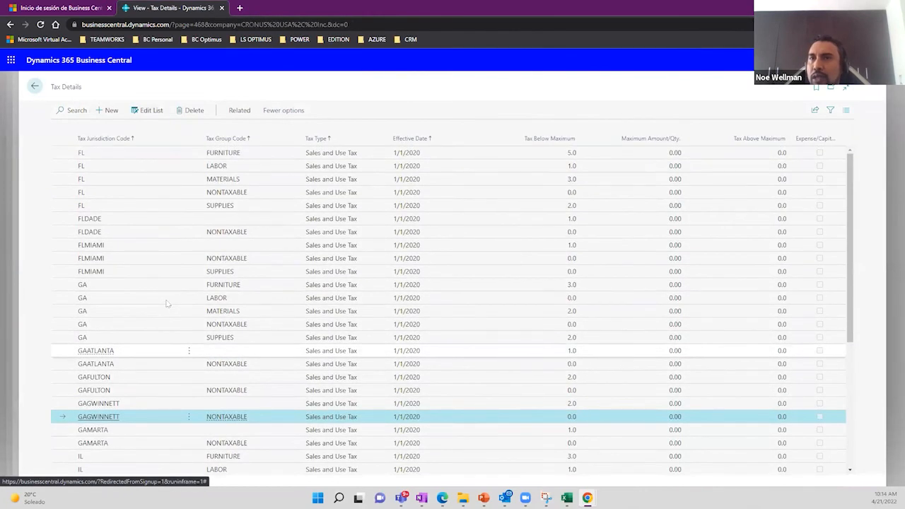
left_click(249, 156)
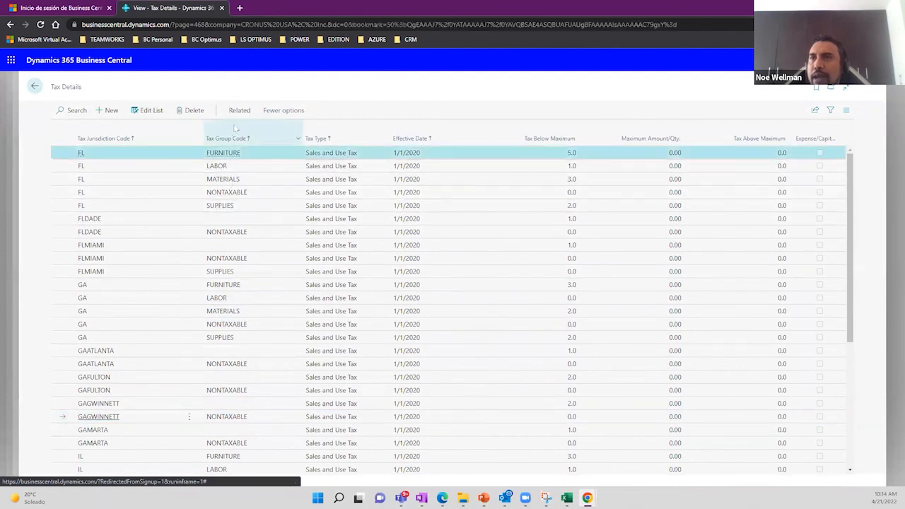
left_click(238, 113)
left_click(78, 131)
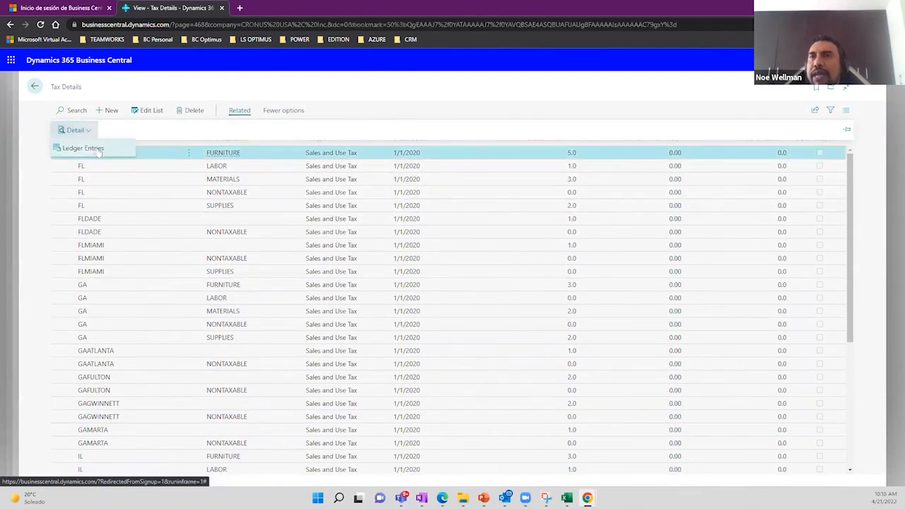
left_click(88, 149)
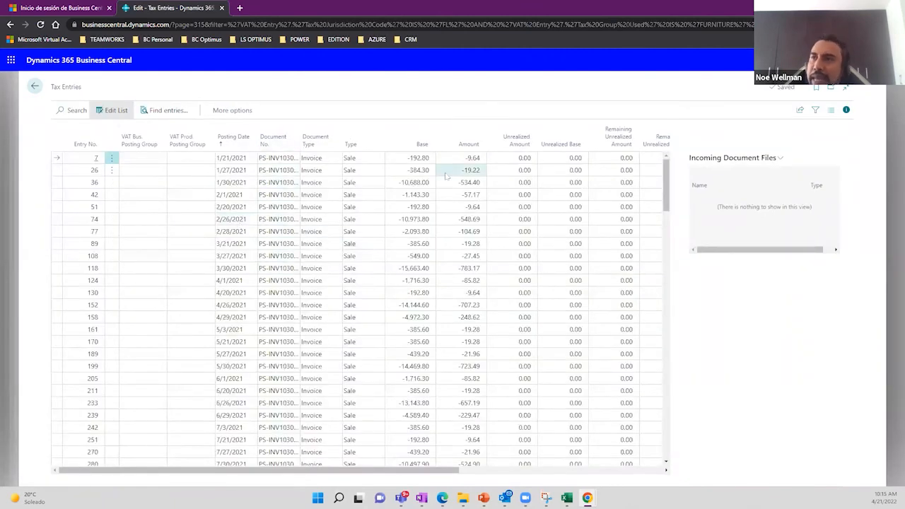
left_click_drag(301, 138, 350, 137)
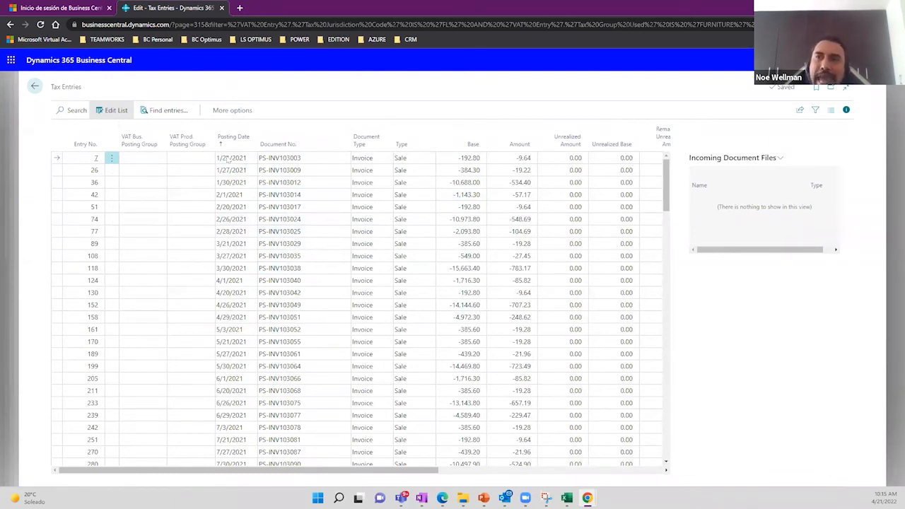
Examine the first tax entry's posting date, document number, type, base and tax amount.
left_click(227, 158)
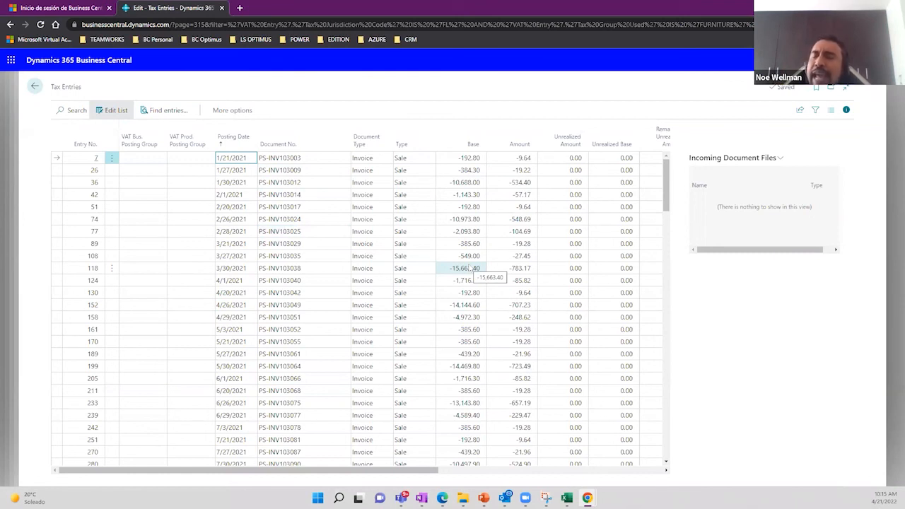
left_click(302, 159)
left_click(464, 160)
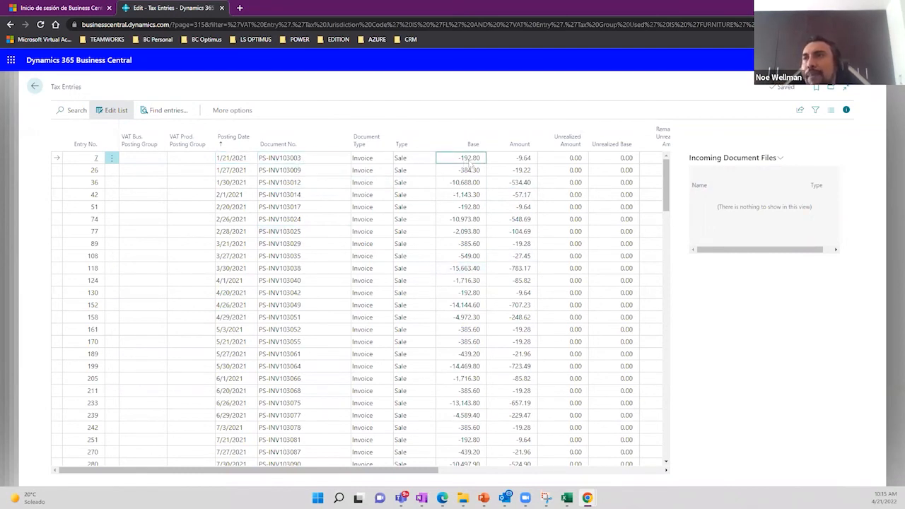
left_click_drag(460, 159, 481, 161)
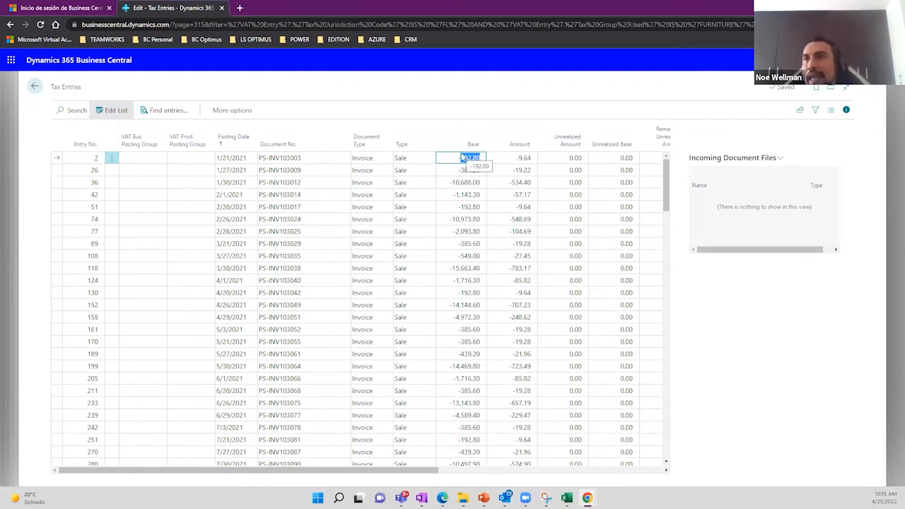
key("shift+Tab")
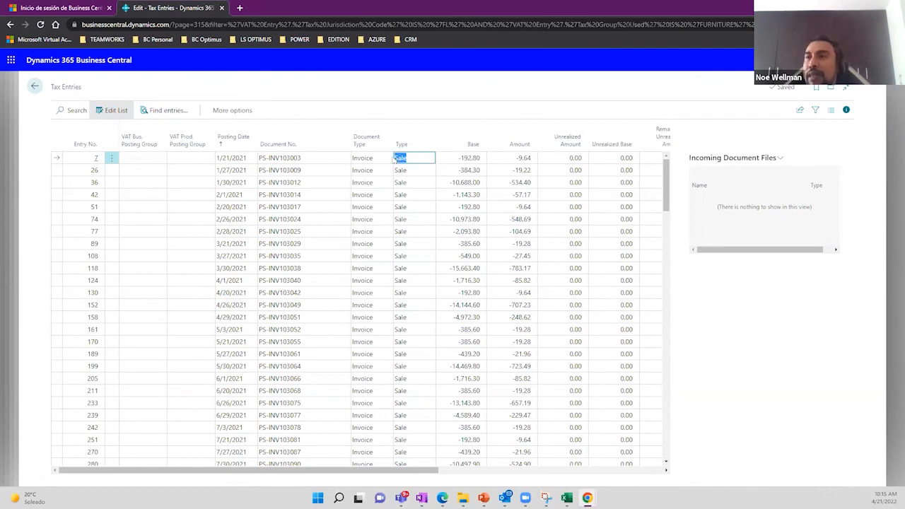
left_click_drag(518, 159, 534, 159)
left_click(534, 159)
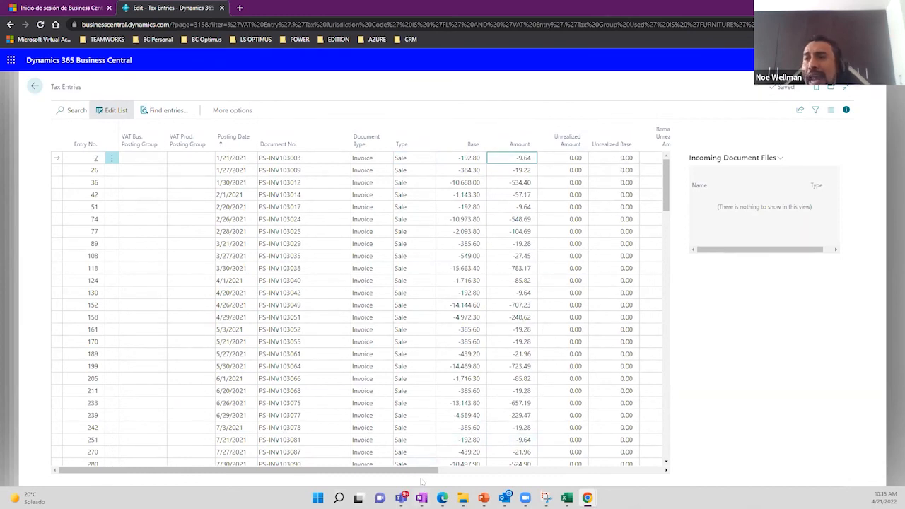
Examine the first tax entry's unrealized amount and base and its VAT calculation type, and return to the first columns.
left_click_drag(459, 470, 562, 473)
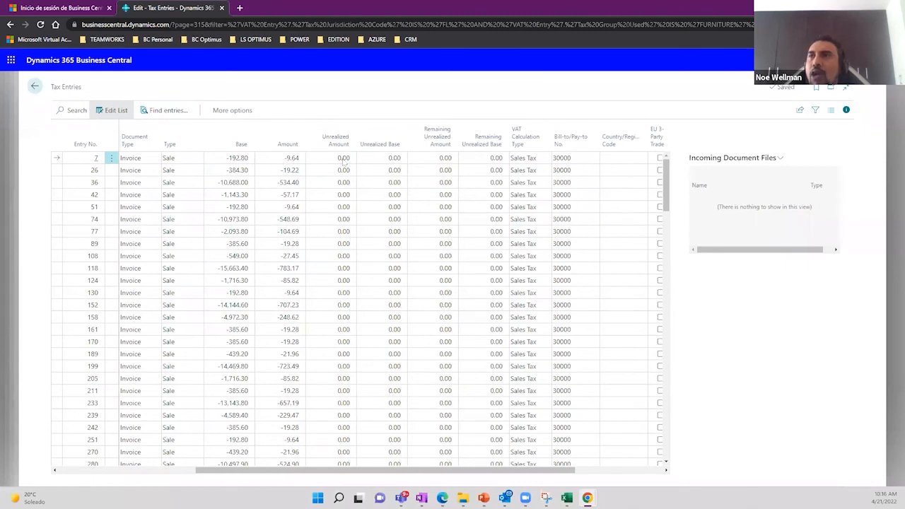
left_click_drag(344, 160, 407, 160)
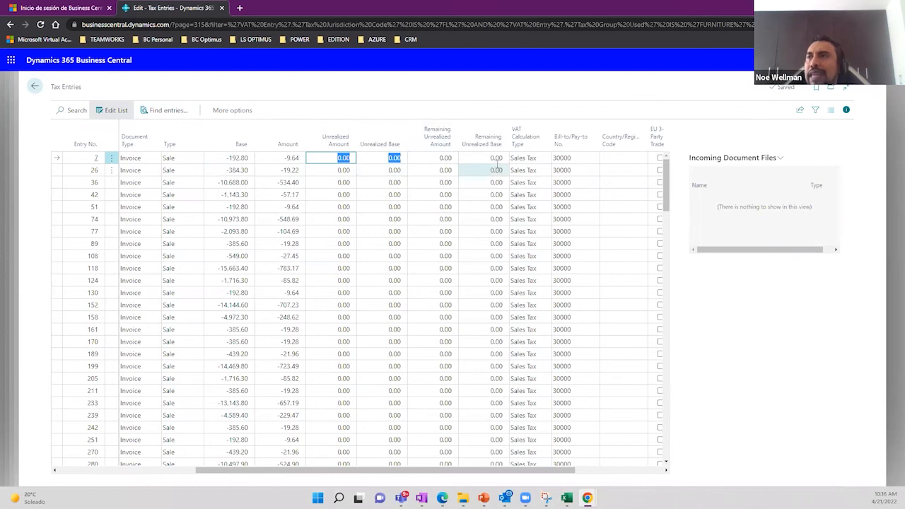
left_click_drag(521, 472, 608, 471)
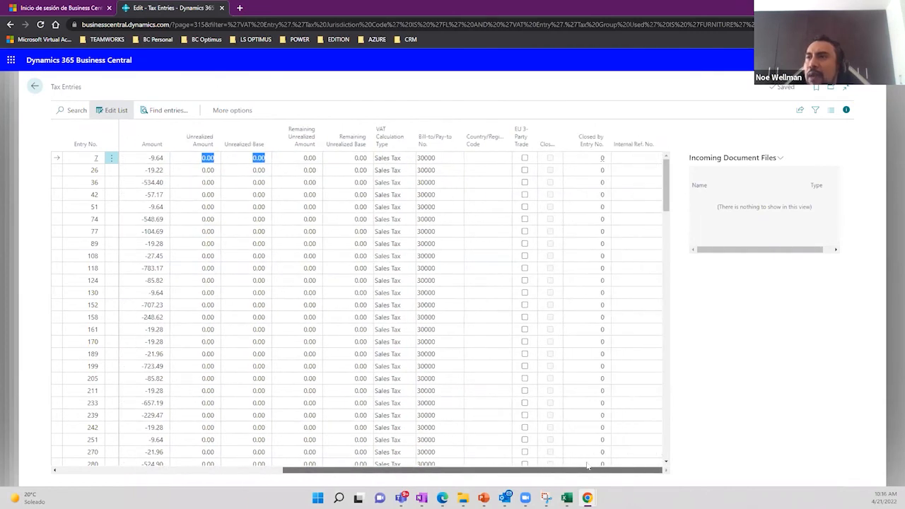
left_click(404, 161)
left_click_drag(398, 159, 375, 159)
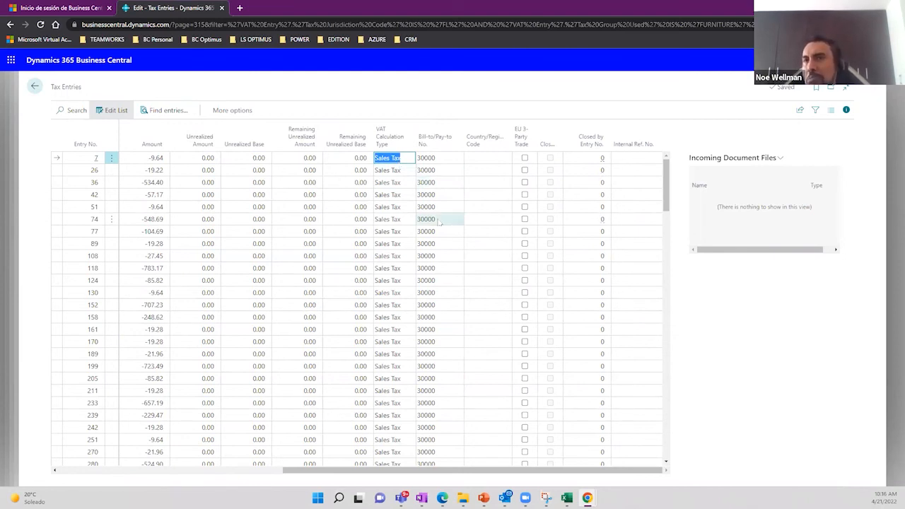
left_click_drag(401, 470, 173, 468)
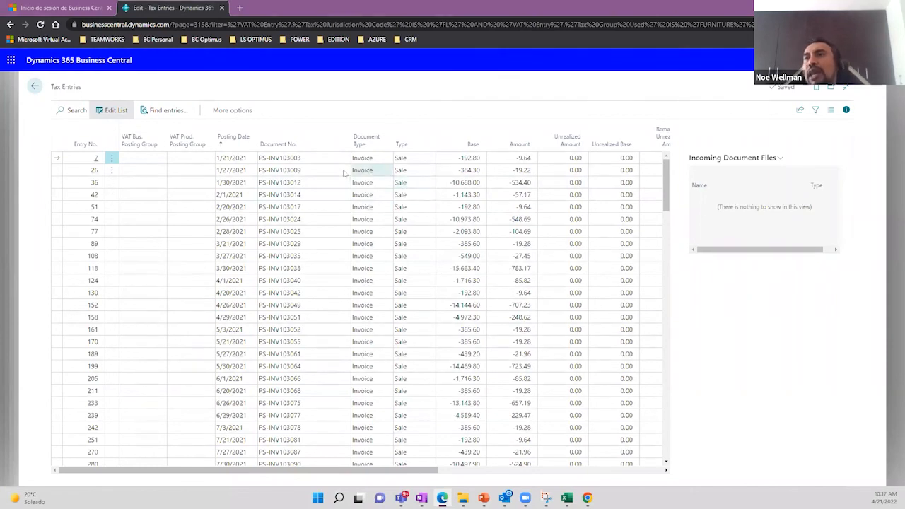
Look through the remaining FL FURNITURE sales tax entries by posting date and go back to the Tax Details list.
scroll(419, 311, "down", 5)
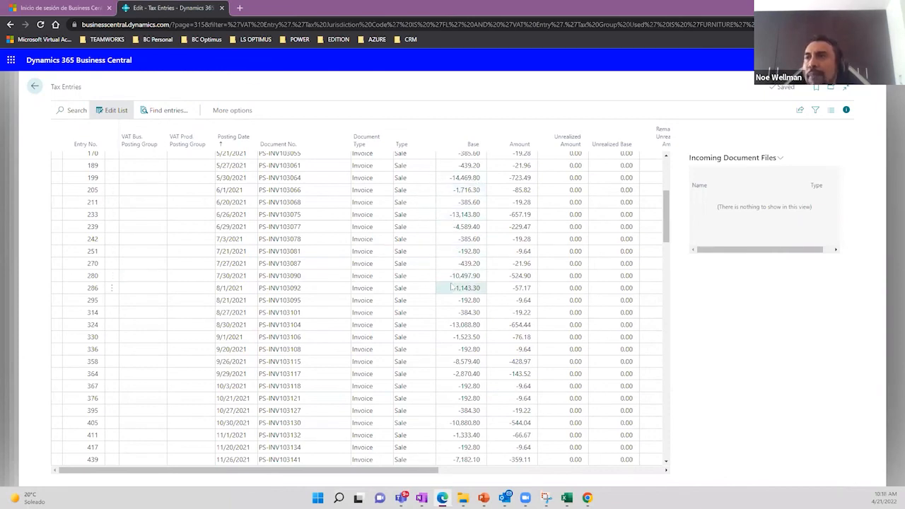
scroll(450, 285, "down", 5)
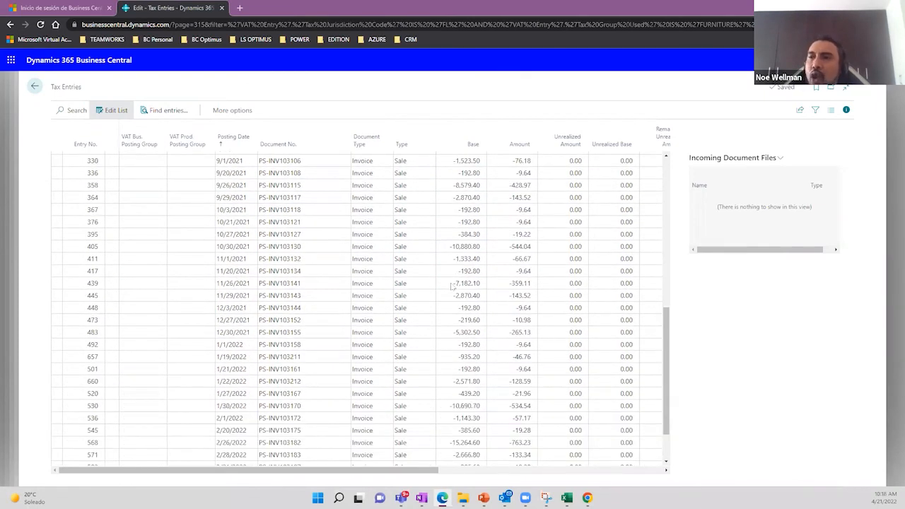
left_click(35, 88)
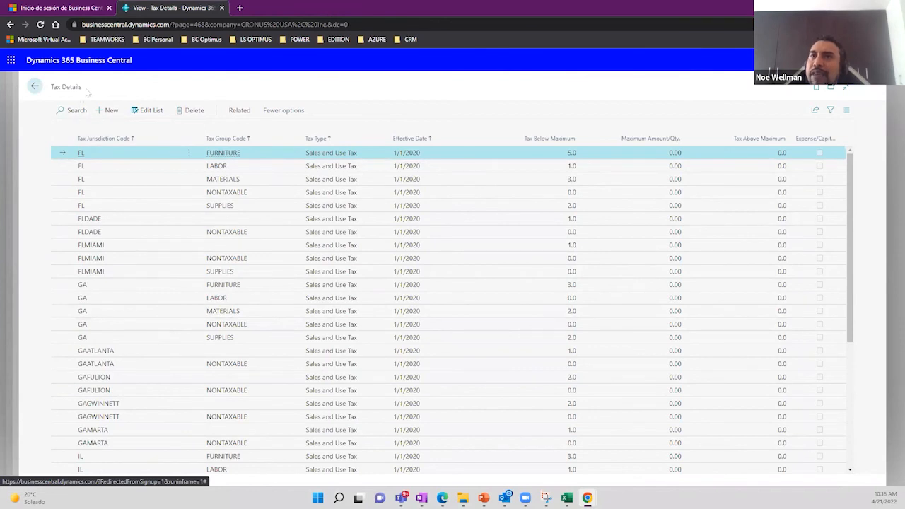
Review the Tax Details list across the jurisdictions and switch to the tax setup presentation in PowerPoint.
left_click_drag(83, 89, 52, 87)
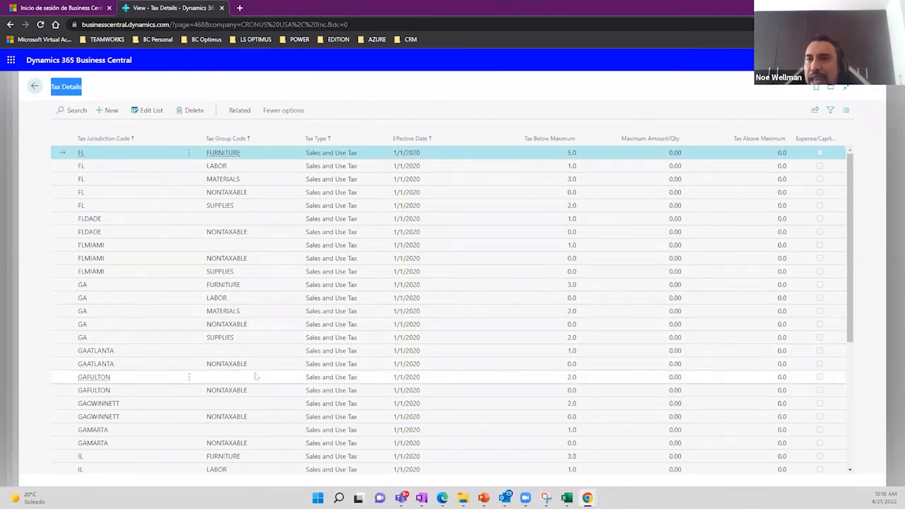
scroll(256, 376, "down", 3)
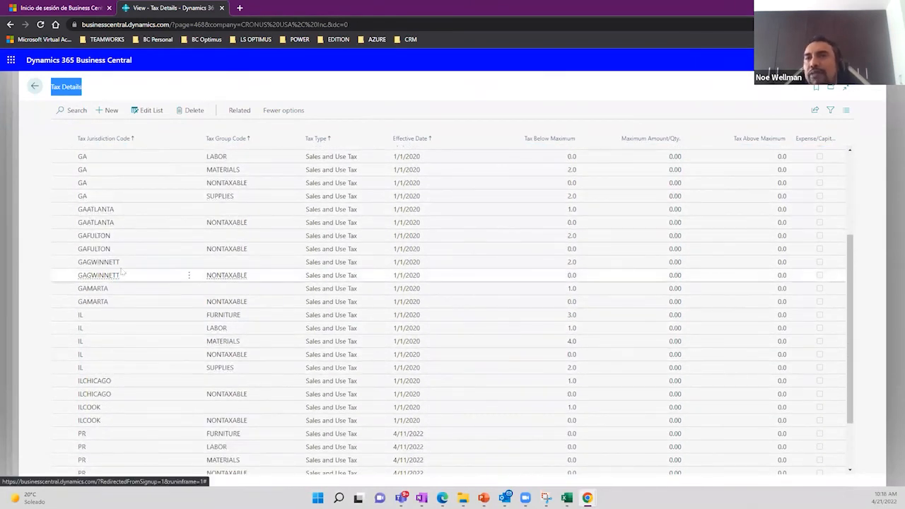
scroll(126, 267, "up", 3)
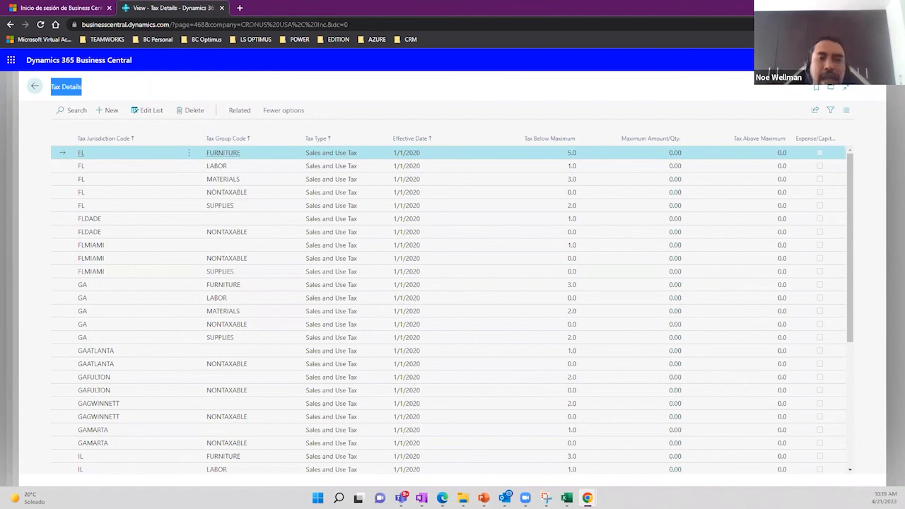
key("alt+Tab")
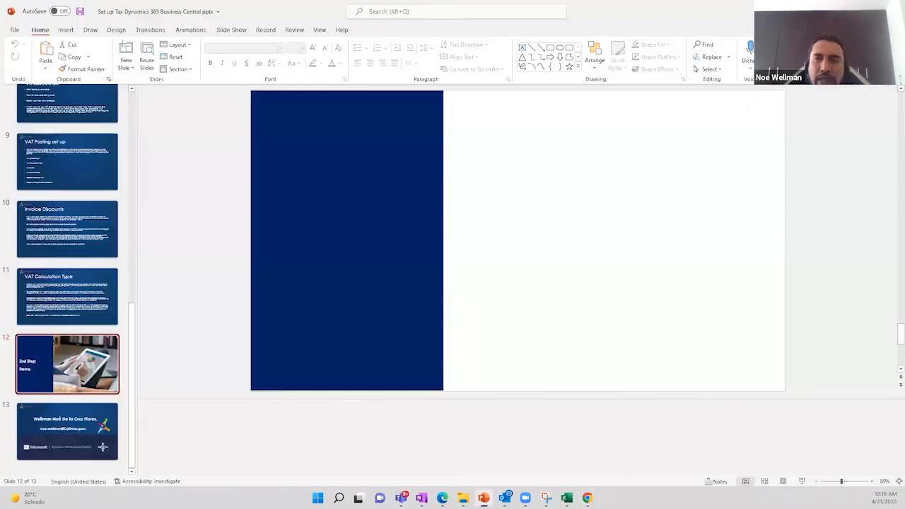